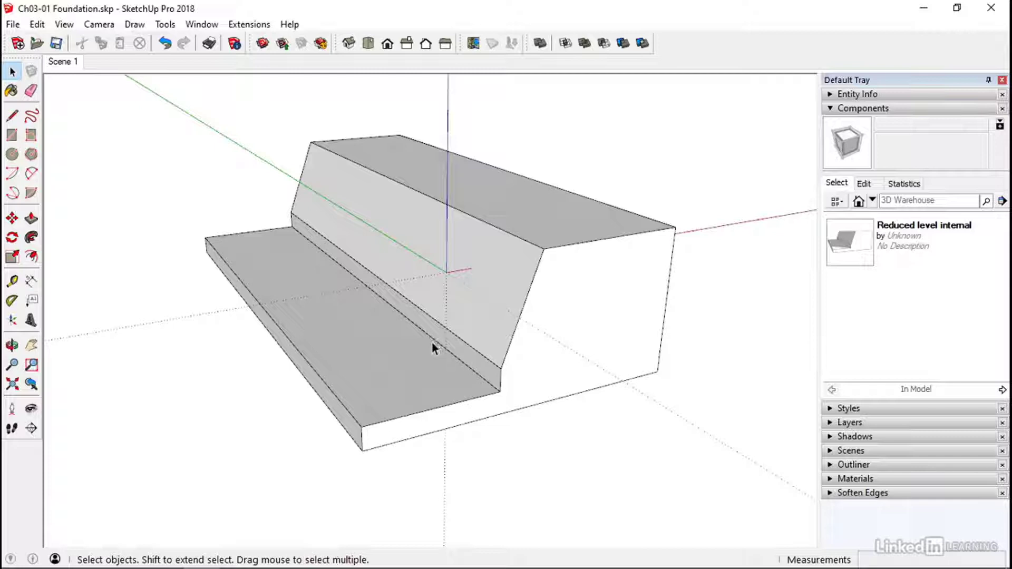
Step: Open the Ch03 Components folder as a local component collection
middle_click_drag(386, 339, 453, 350)
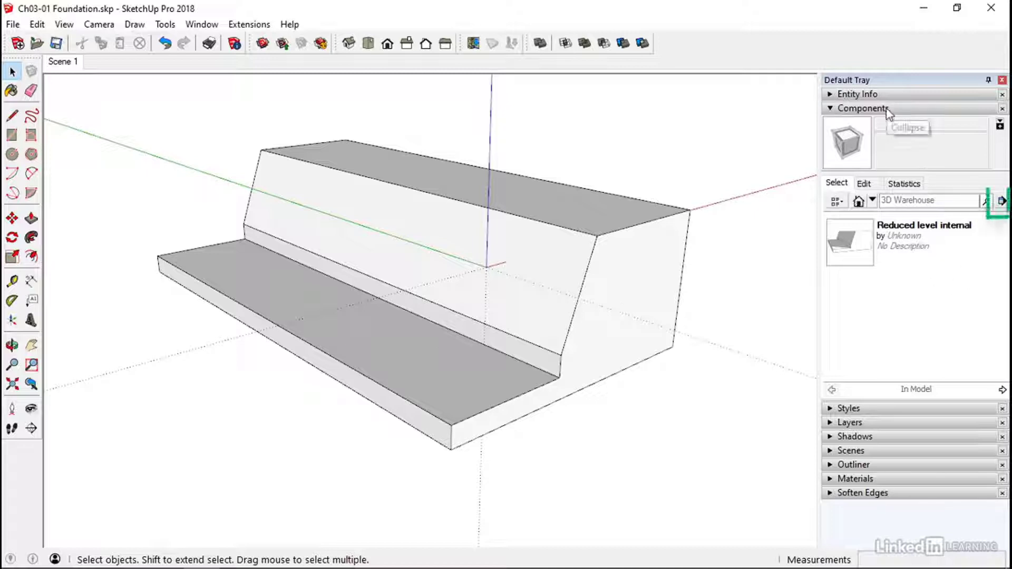
left_click(1001, 203)
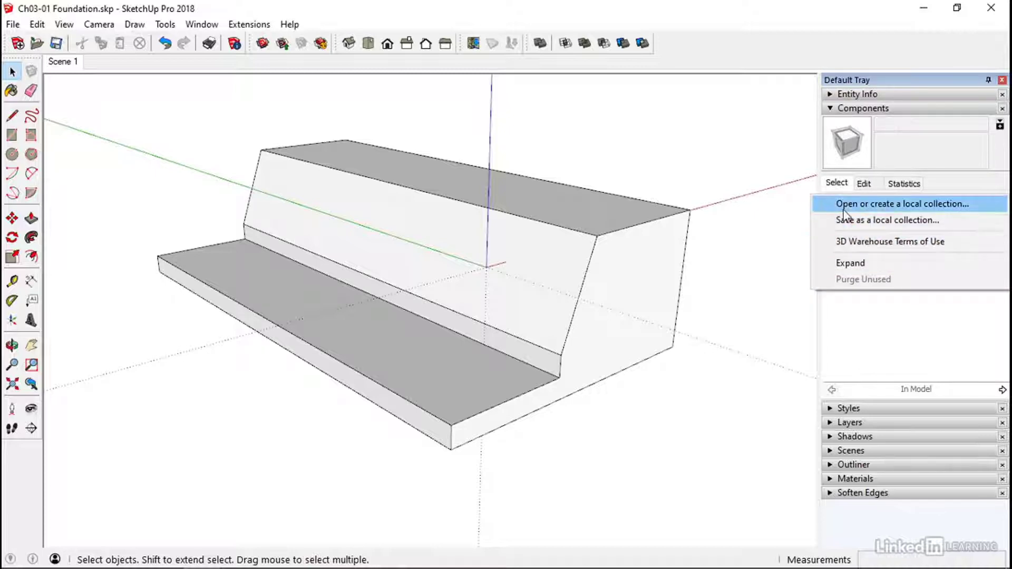
left_click(879, 205)
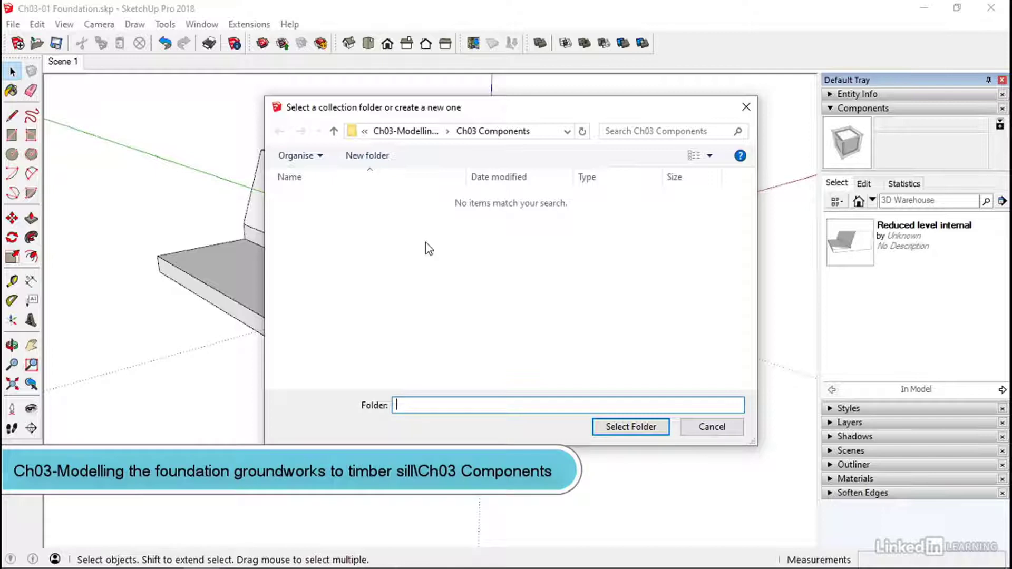
left_click(476, 131)
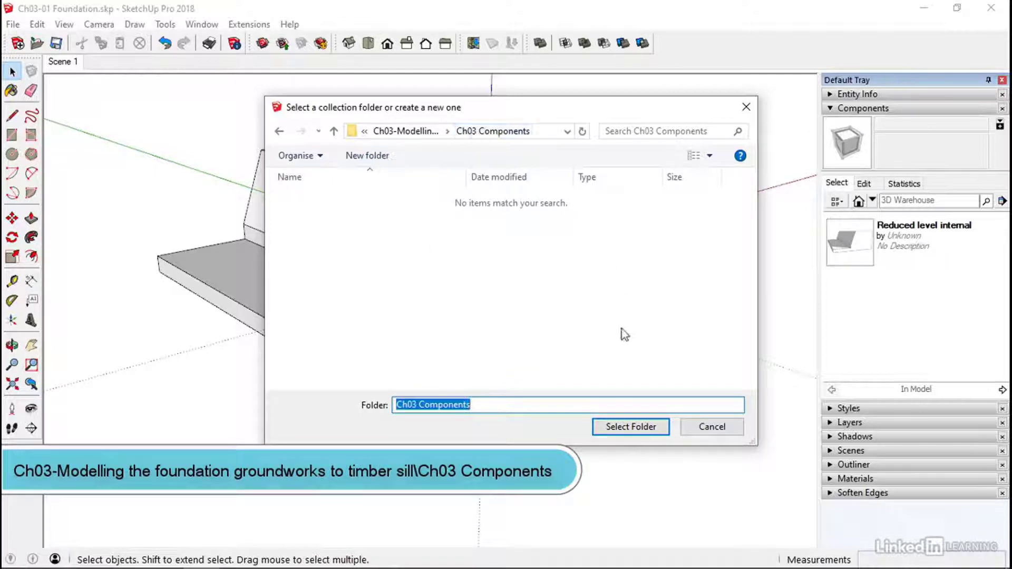
left_click(625, 428)
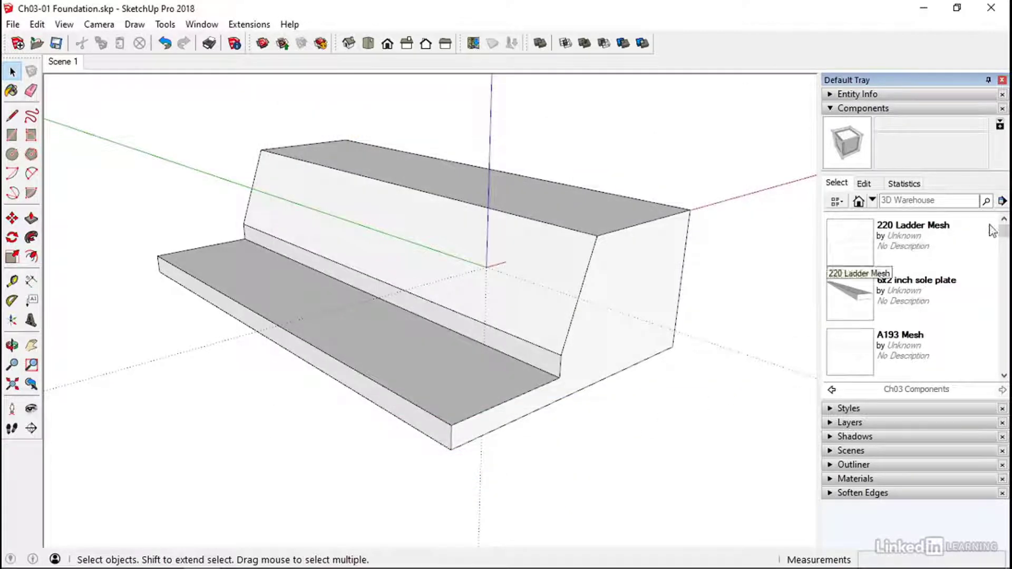
Step: Place the C25 strip footing component from the collection on the lower ledge of the excavated ground
mouse_move(1005, 231)
left_mouse_down()
mouse_move(1005, 311)
mouse_move(1004, 232)
mouse_move(1004, 243)
left_mouse_up()
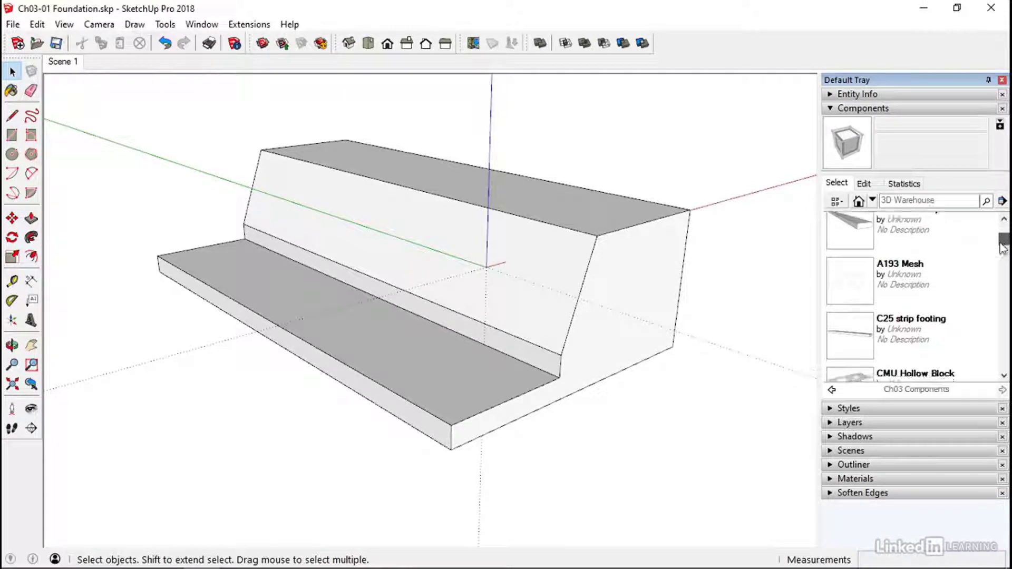
left_click(858, 339)
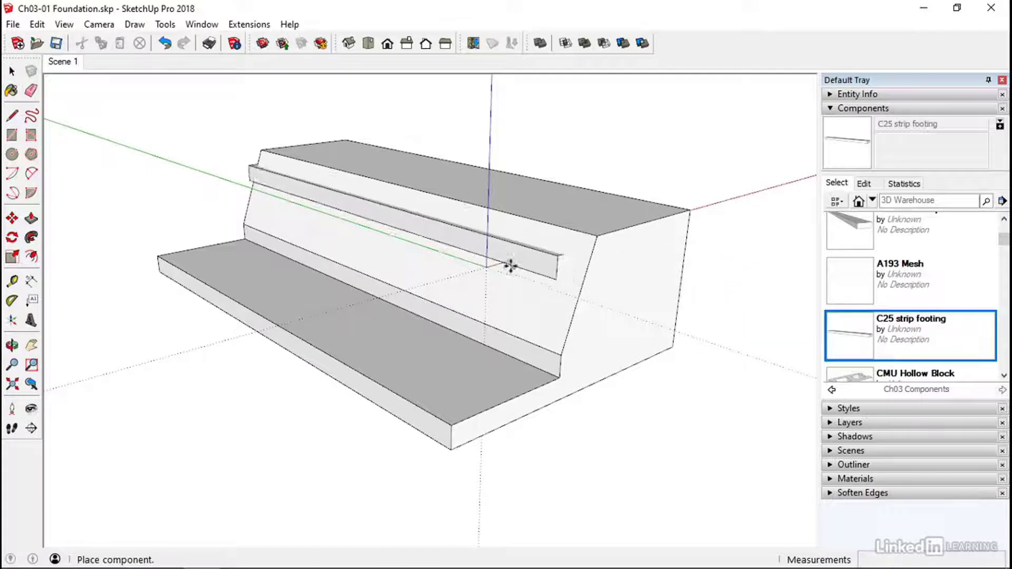
left_click(413, 381)
Step: Move the strip footing by its lower inner end corner onto the ledge's inner end corner, against the vertical face
middle_click_drag(185, 260, 336, 406)
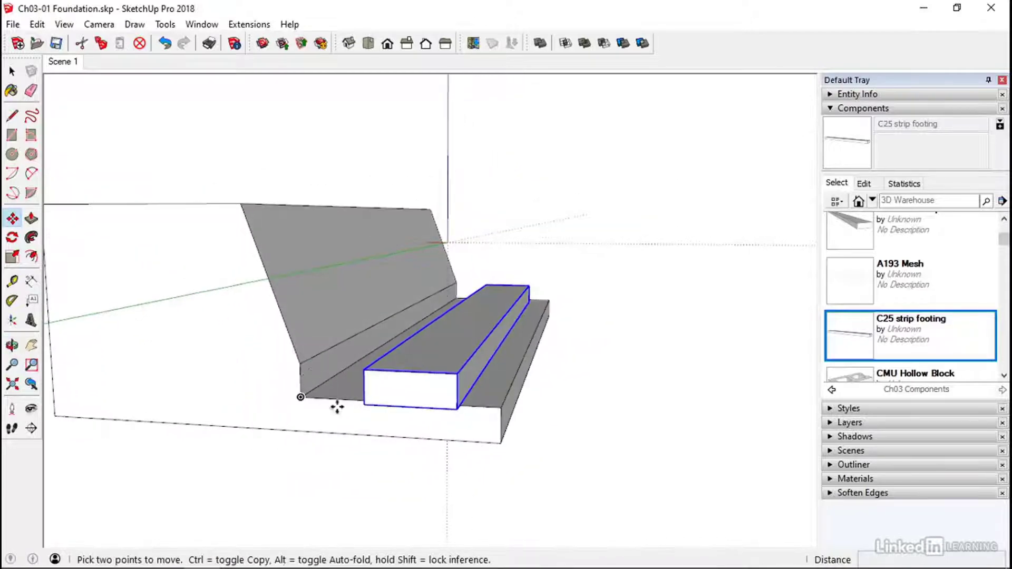
left_click(367, 406)
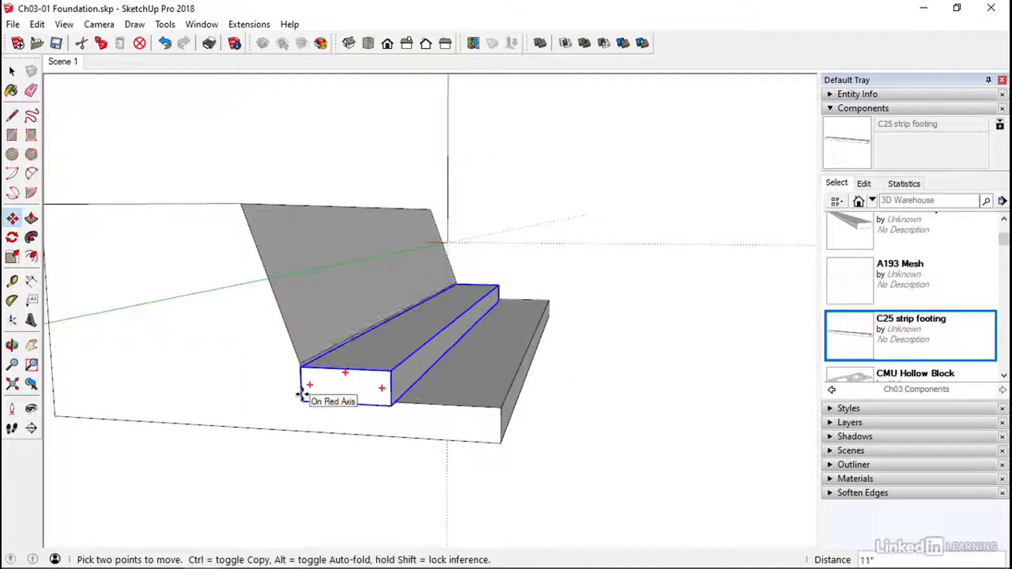
left_click(301, 391)
middle_click_drag(435, 373, 244, 321)
scroll(527, 337, "down", 3)
middle_click_drag(527, 336, 362, 389)
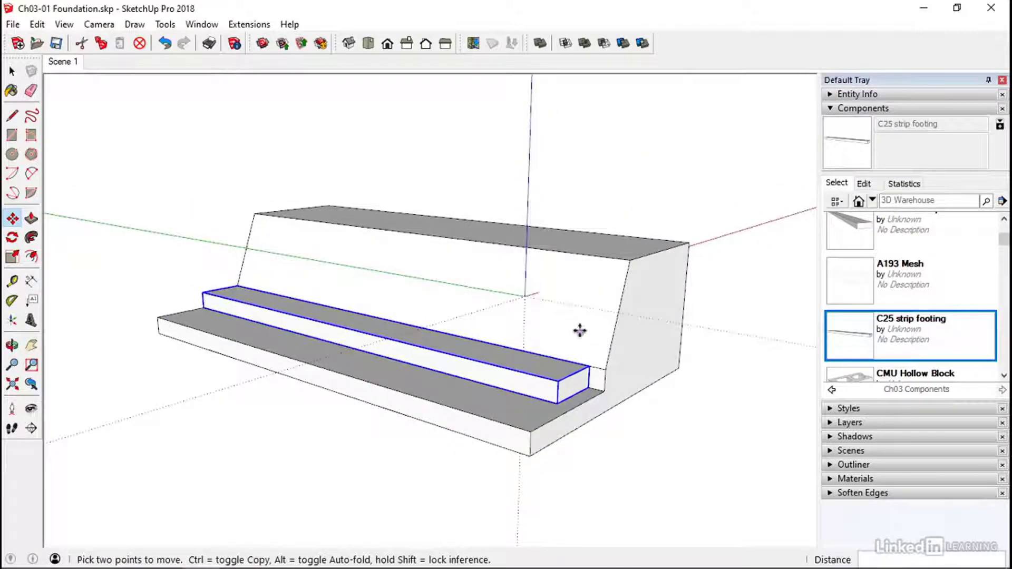
middle_click_drag(614, 368, 542, 394)
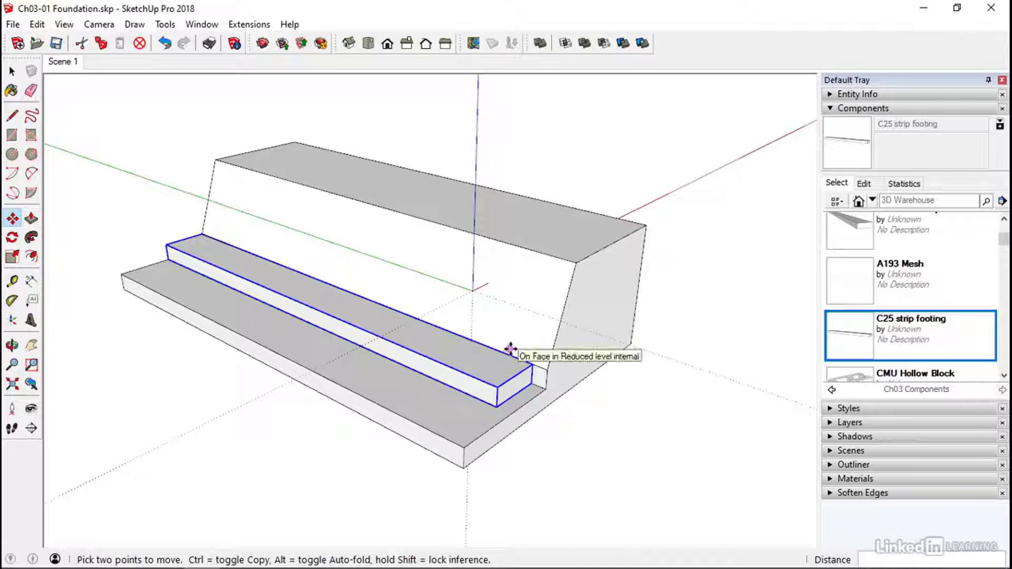
key("space")
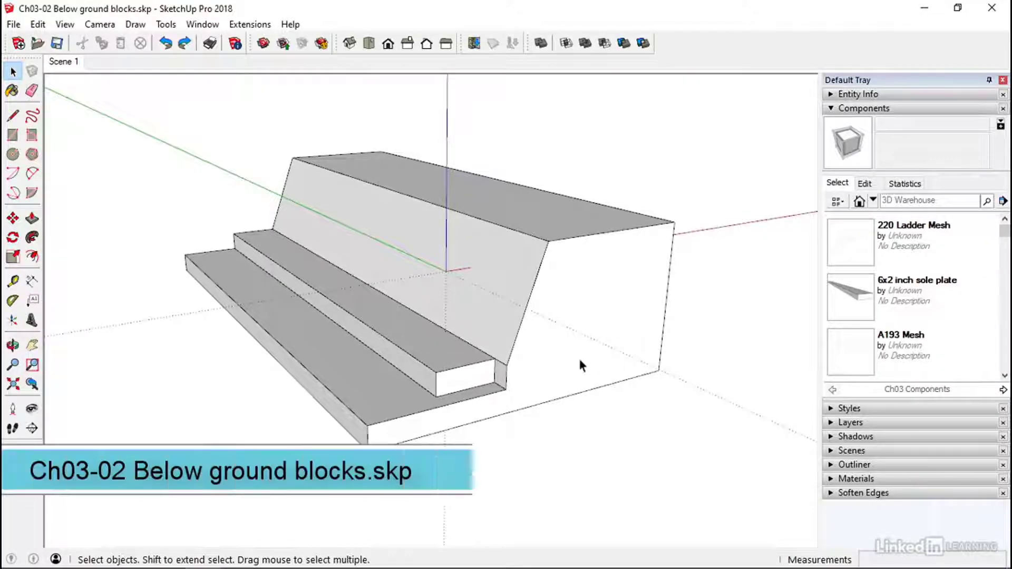
Step: Place a CMU Hollow Block Half component on top of the strip footing near its far end
middle_click_drag(245, 343, 394, 397)
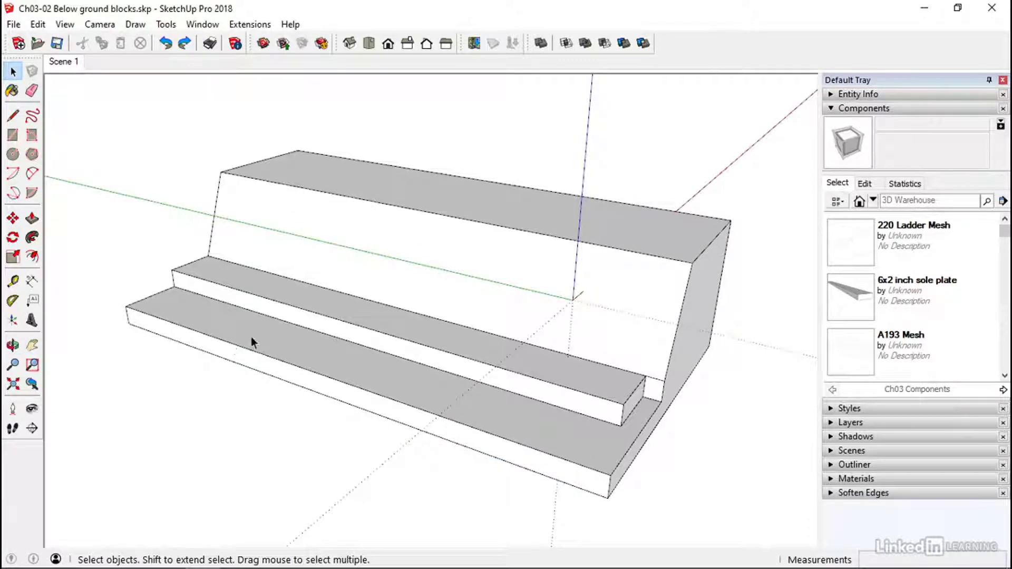
middle_click_drag(467, 422, 423, 404)
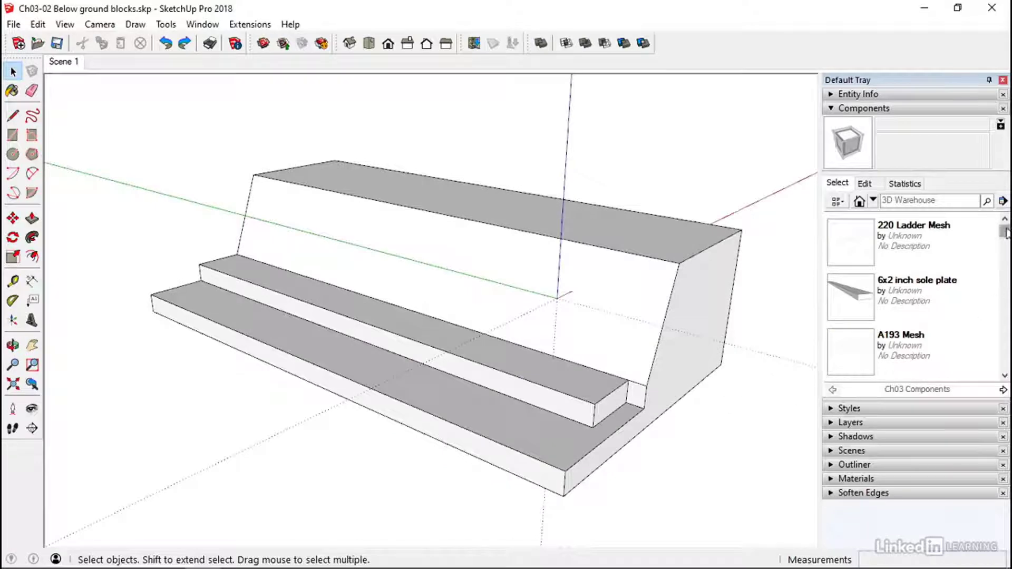
left_click_drag(1005, 232, 1004, 255)
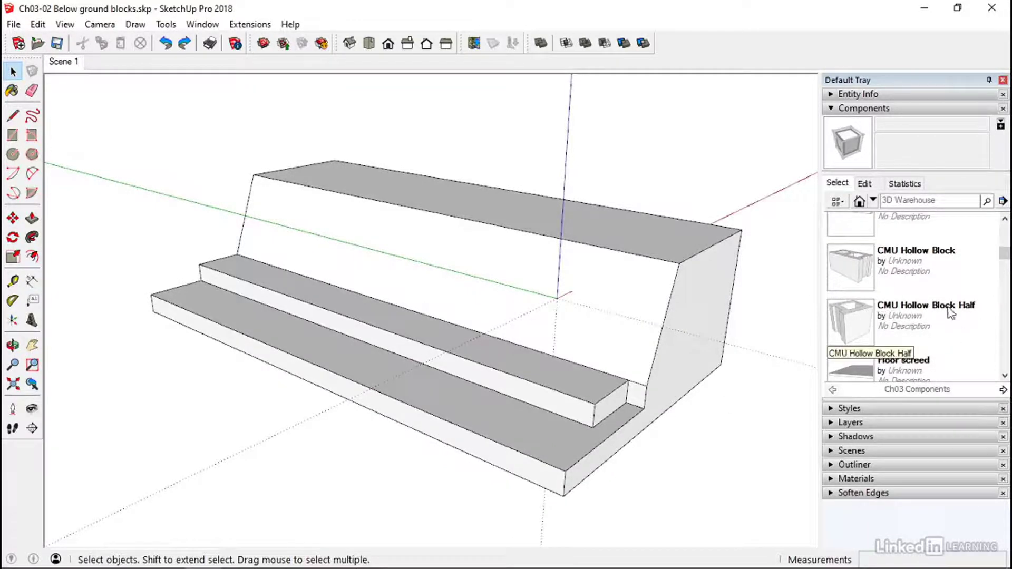
left_click(846, 330)
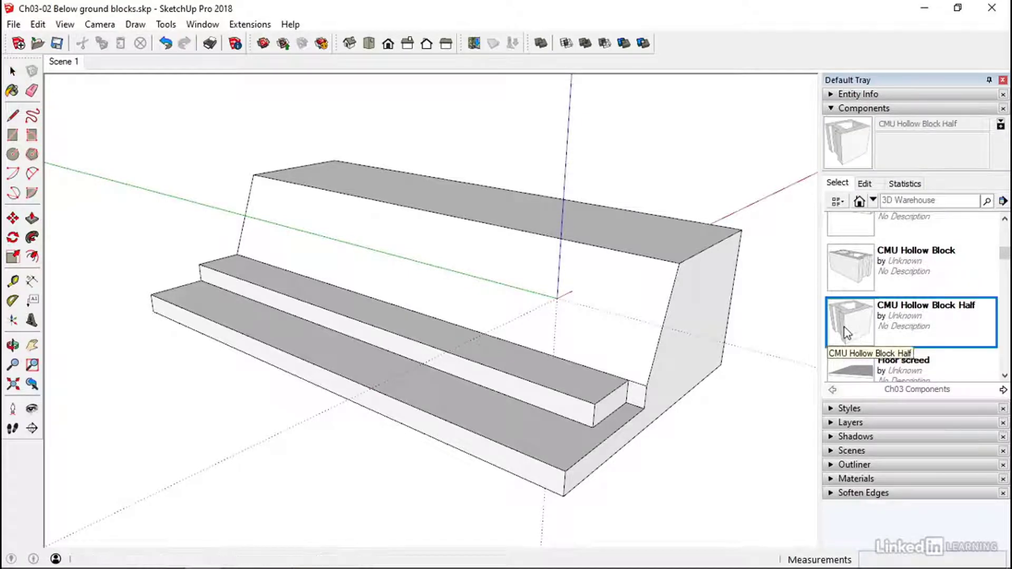
left_click(232, 273)
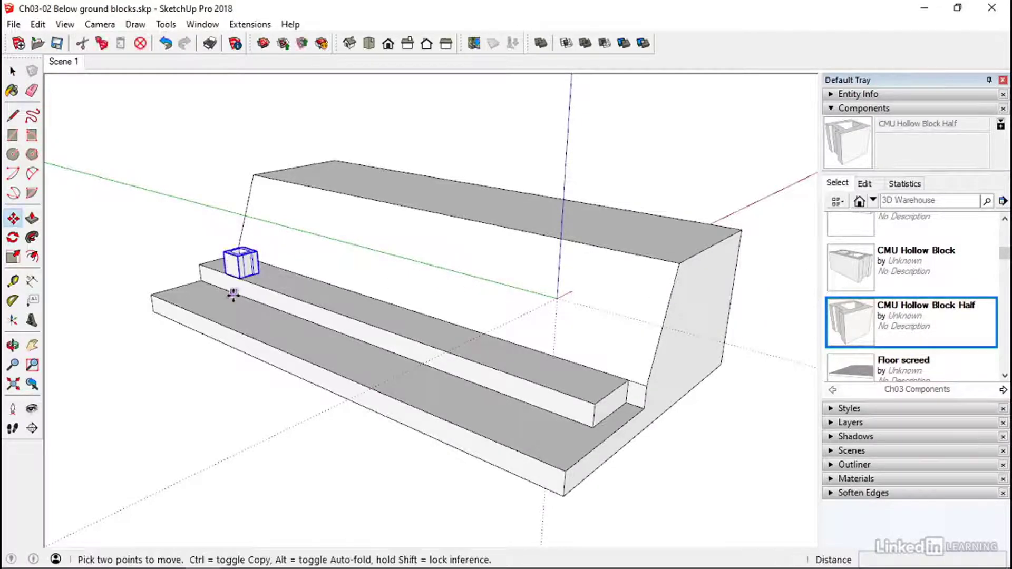
Step: Move the half block by its bottom end-edge midpoint to the midpoint of the strip footing's top end edge
middle_click_drag(257, 293, 136, 372)
scroll(172, 364, "up", 5)
middle_click_drag(356, 394, 384, 346)
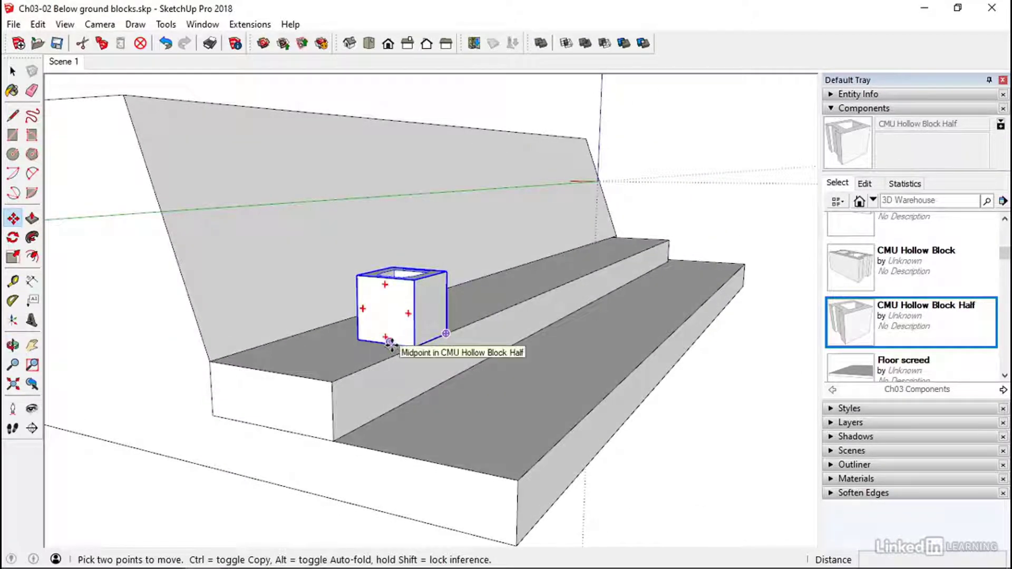
left_click(386, 344)
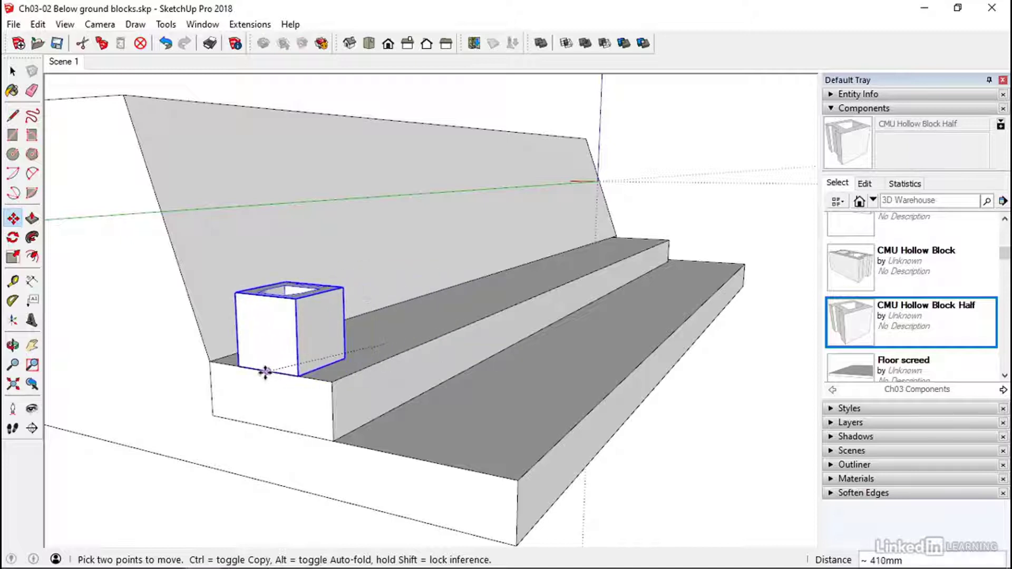
left_click(266, 372)
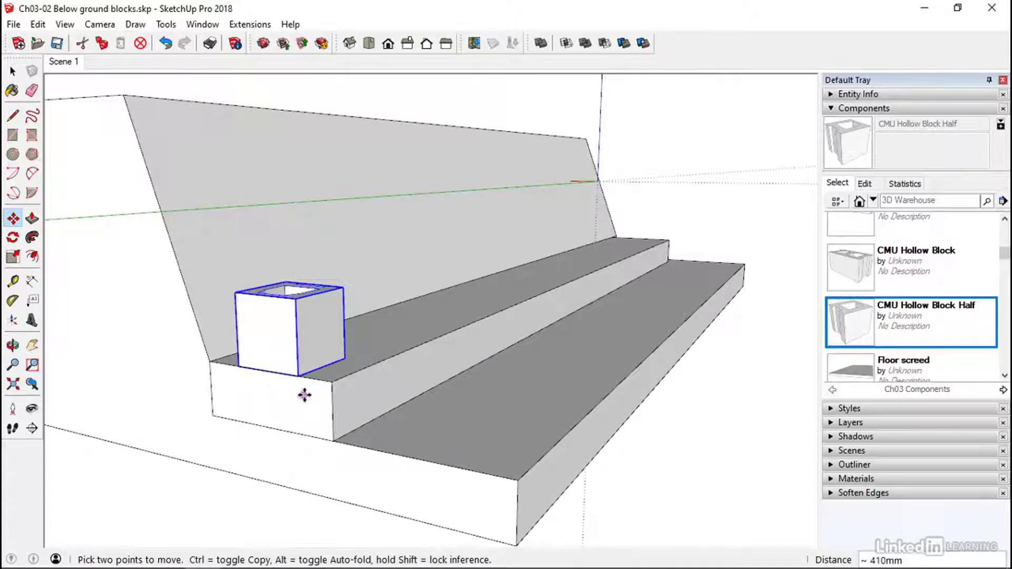
Step: Raise the half block 10 mm above the strip footing for the mortar bed
left_click(269, 354)
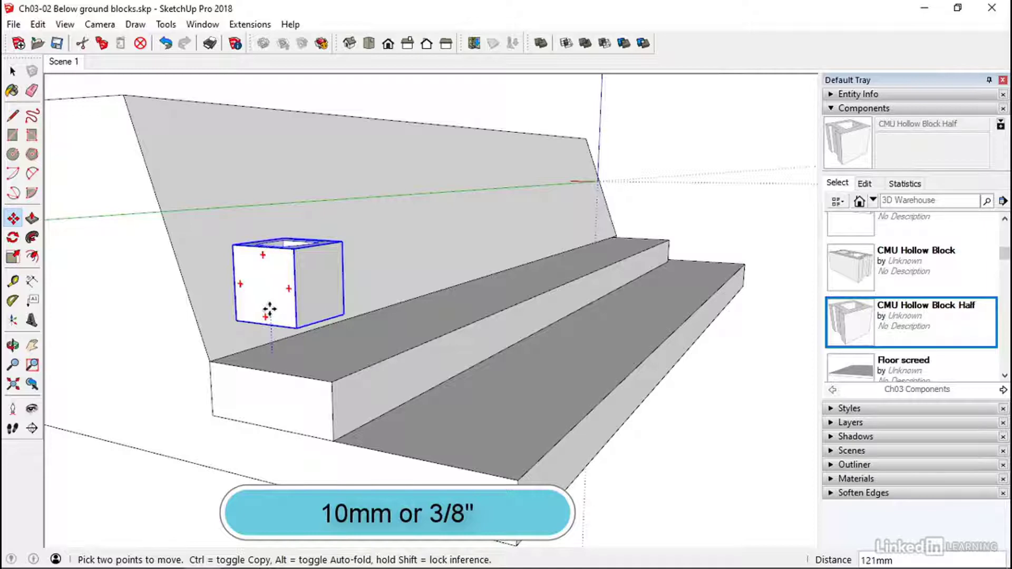
type("10")
key("Return")
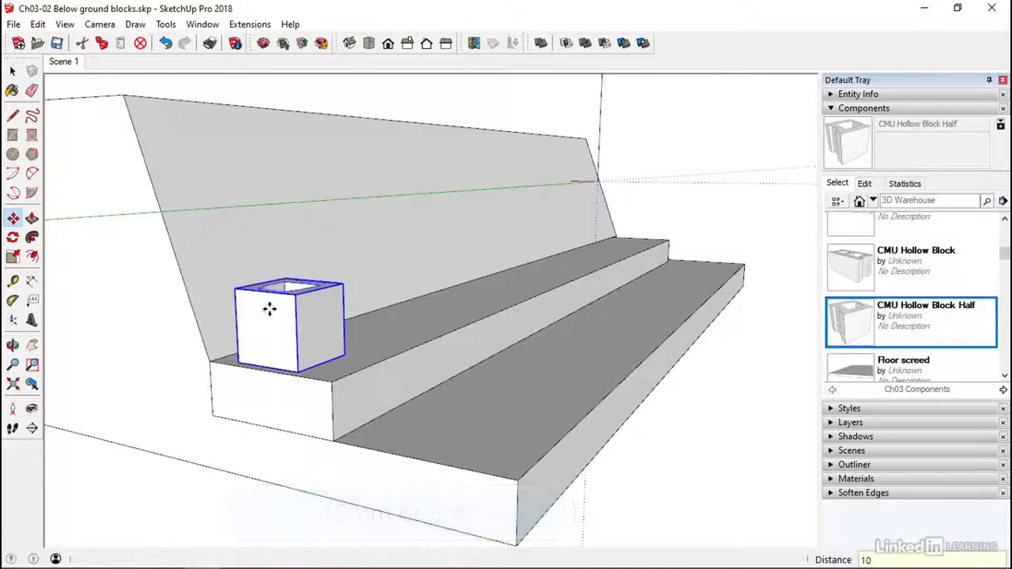
key("space")
Step: Place a CMU Hollow Block on the footing and move its lower front corner to the adjoining corner of the half block
middle_click_drag(308, 357, 200, 363)
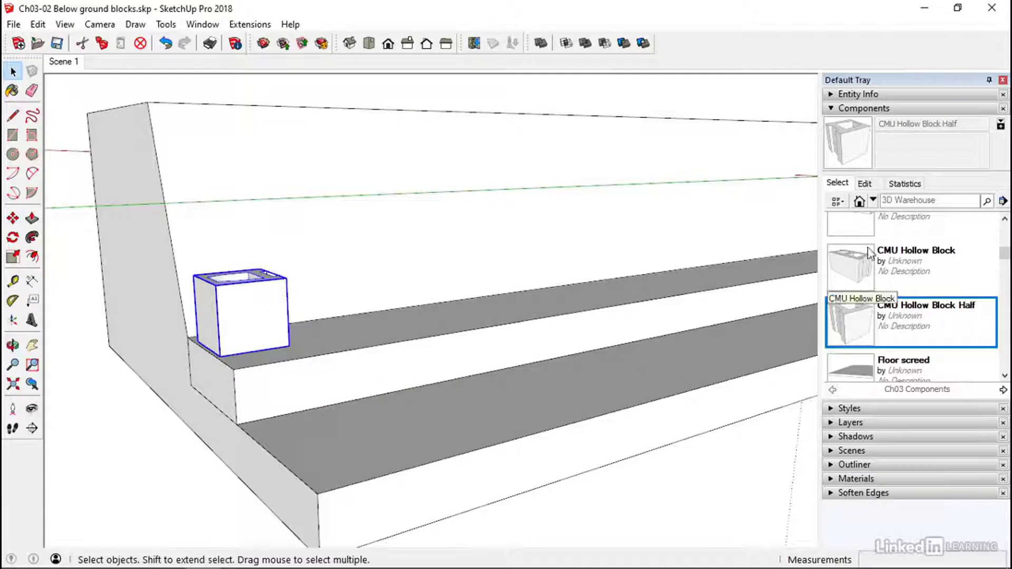
left_click(860, 271)
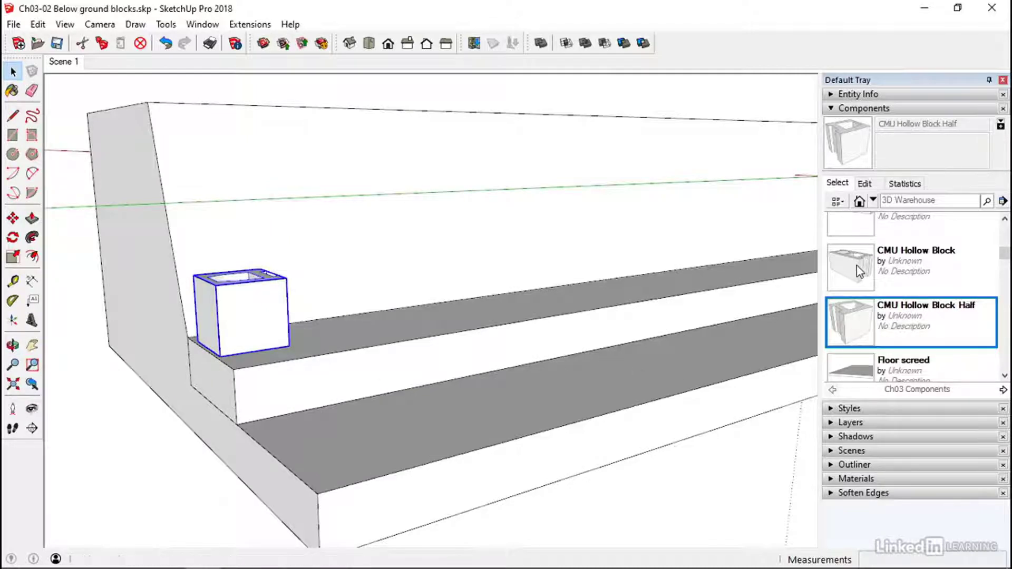
left_click(423, 324)
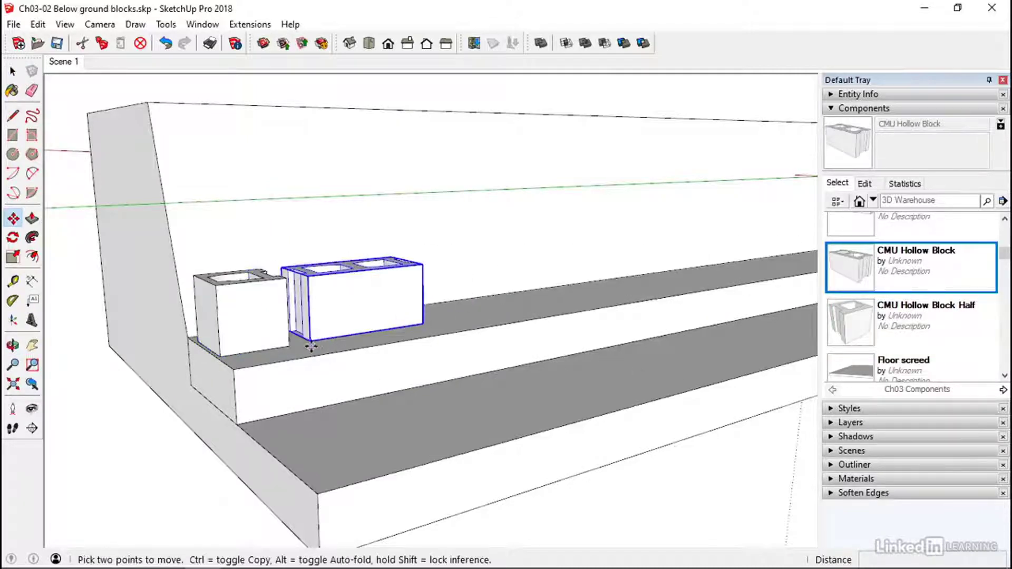
middle_click_drag(294, 345, 316, 340)
left_click(317, 340)
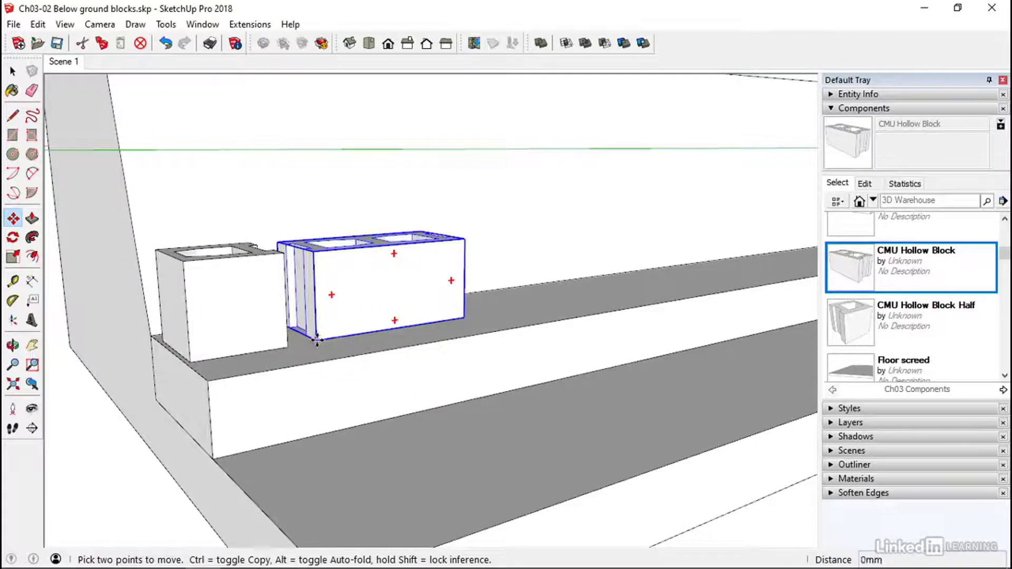
left_click(288, 348)
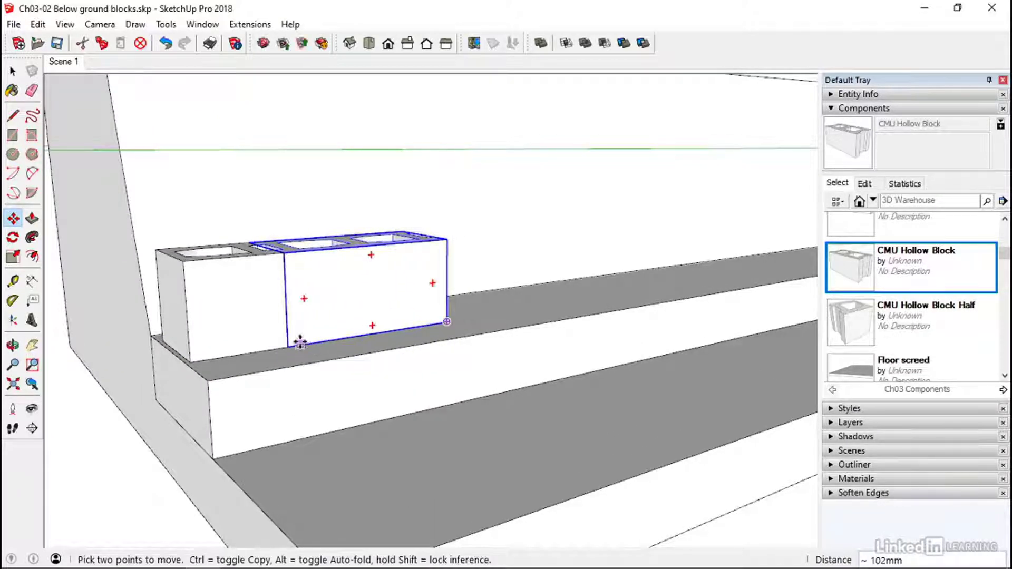
Step: Move the full block 10 mm along the green axis away from the half block to form the mortar joint
left_click(301, 339)
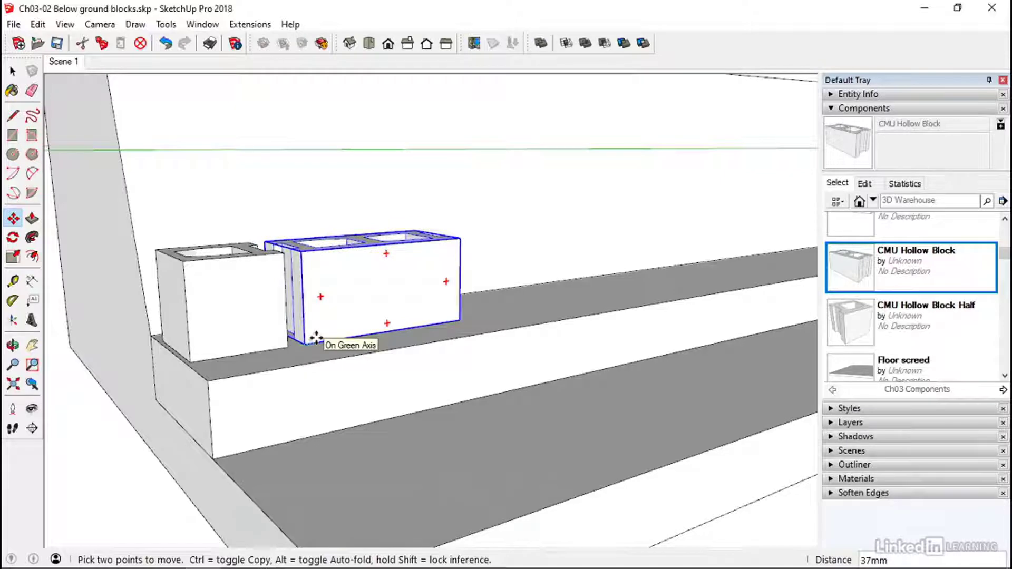
type("10")
key("Return")
middle_click_drag(300, 340, 356, 393)
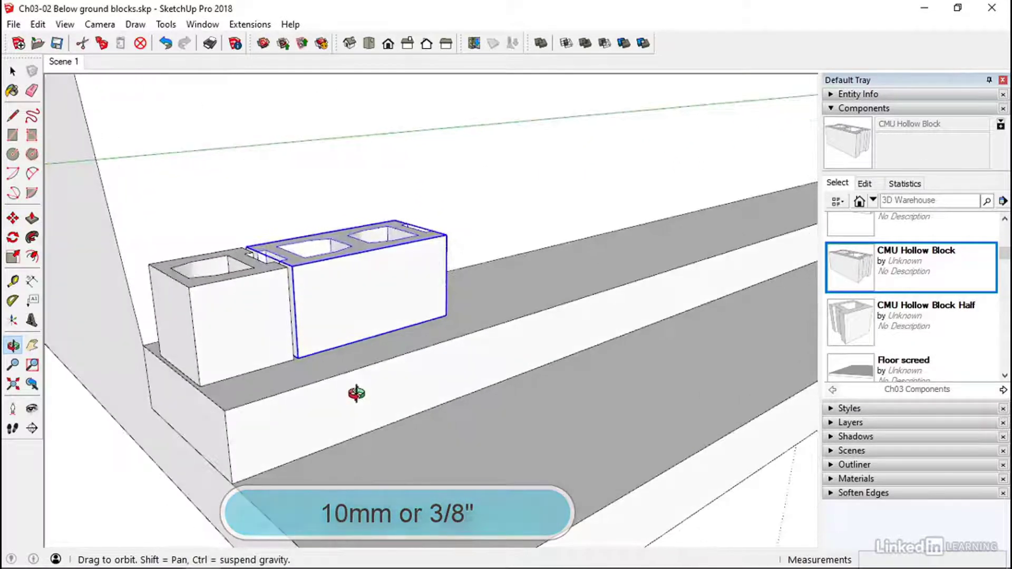
key("space")
left_click(75, 436)
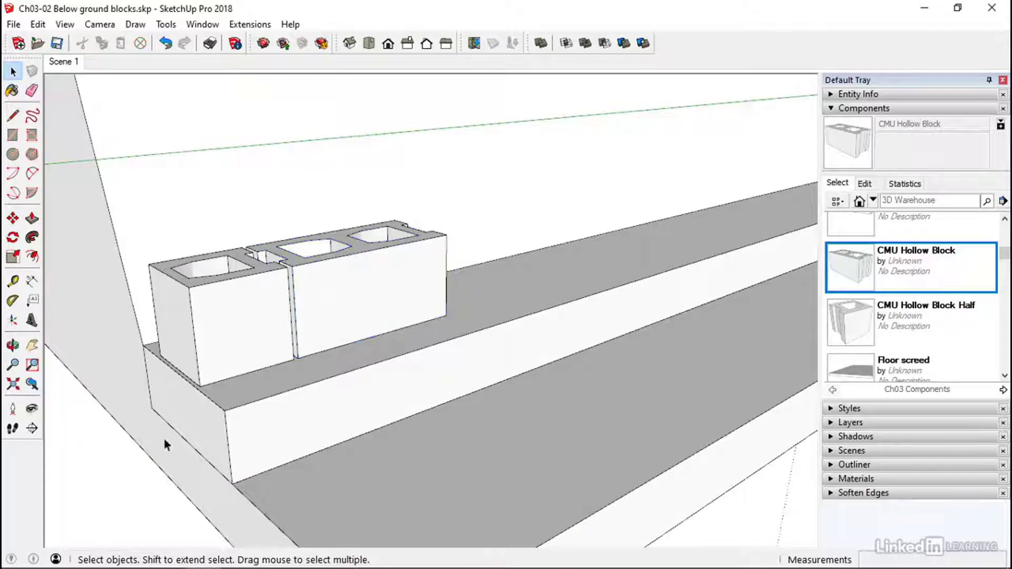
Step: Place a Hollow infil component from the Ch03 Components collection above the full hollow block
middle_click_drag(162, 435, 236, 425)
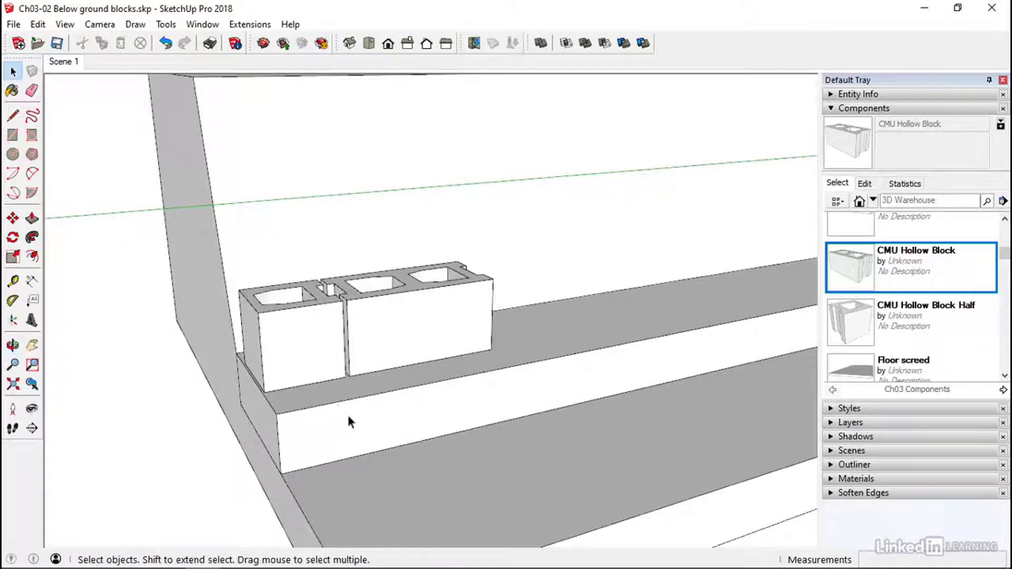
middle_click_drag(353, 332, 341, 293)
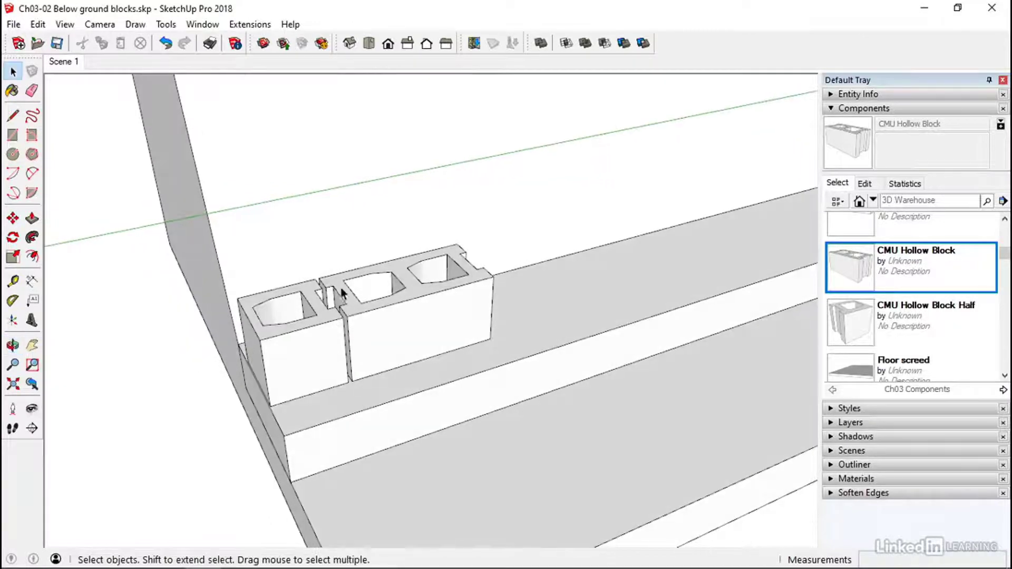
scroll(333, 312, "down", 5)
scroll(358, 289, "up", 5)
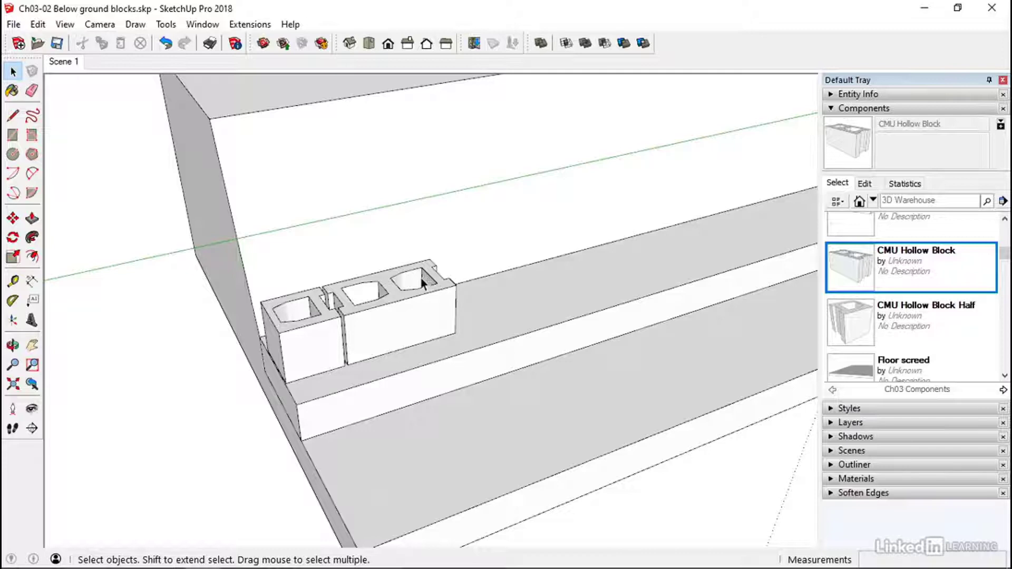
scroll(863, 340, "down", 3)
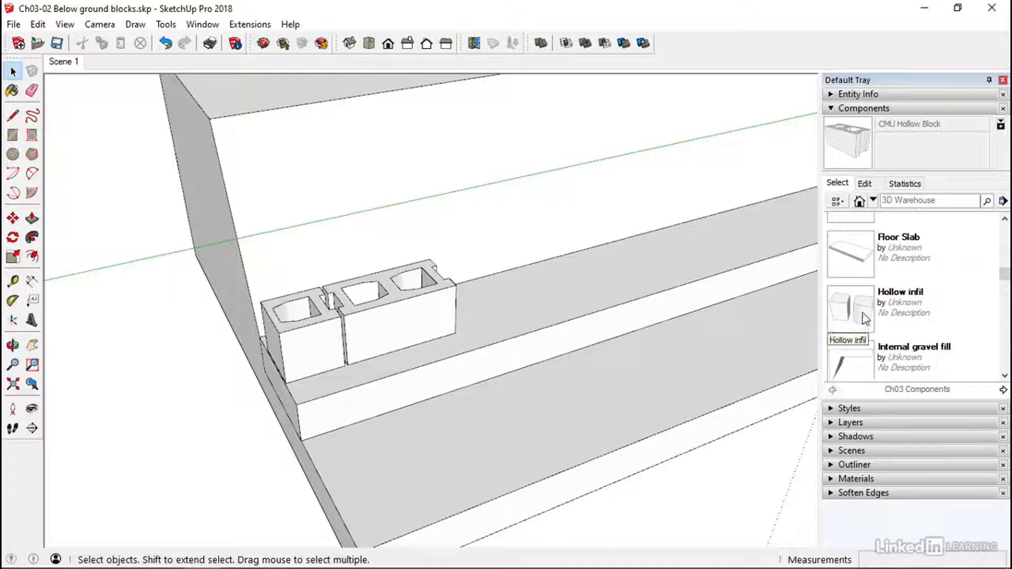
left_click(843, 315)
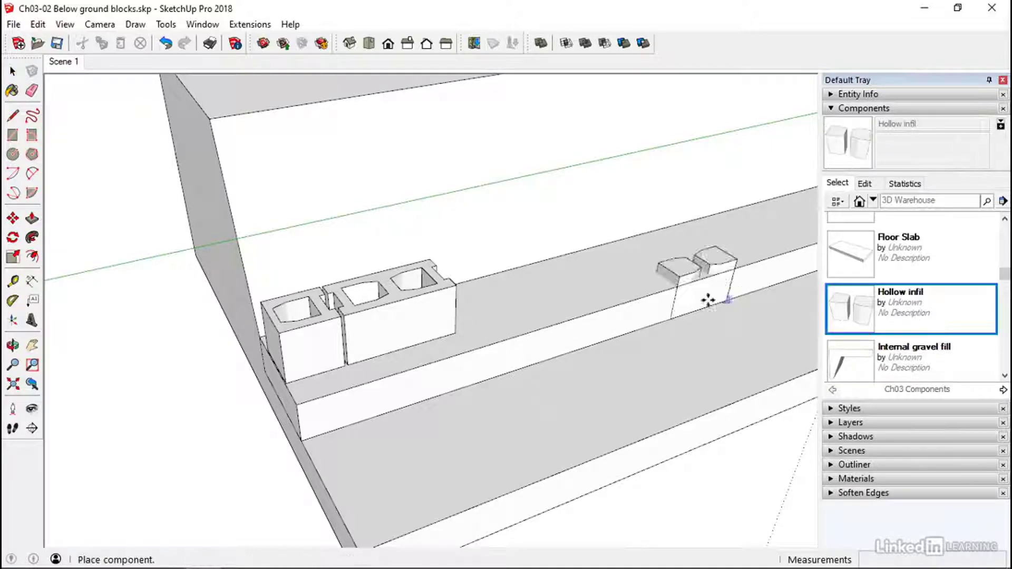
middle_click_drag(391, 312, 239, 320)
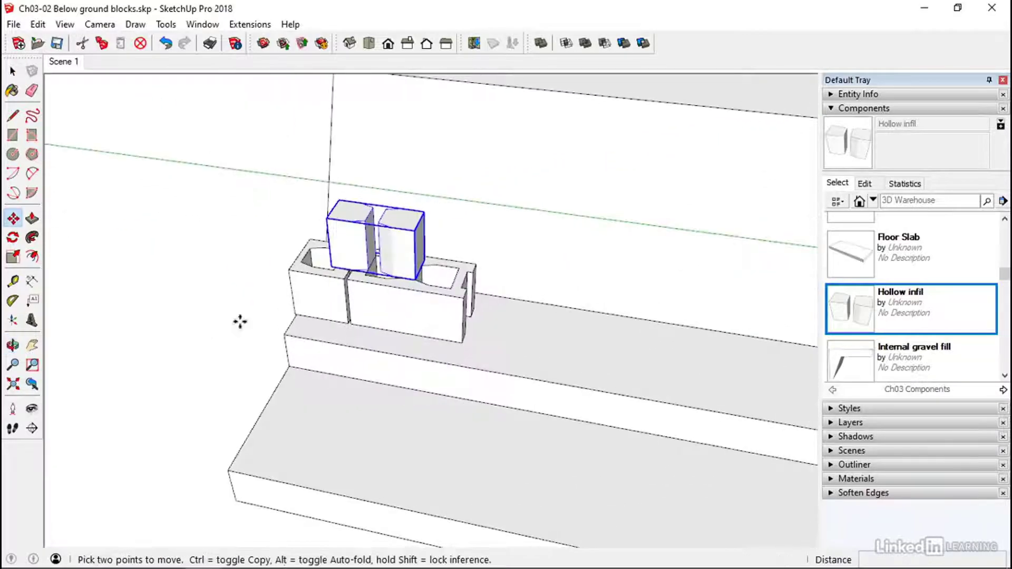
Step: Move the hollow infill by its bottom corner to align it with the cavity corner on the full block's top face
scroll(416, 285, "up", 5)
left_click(412, 277)
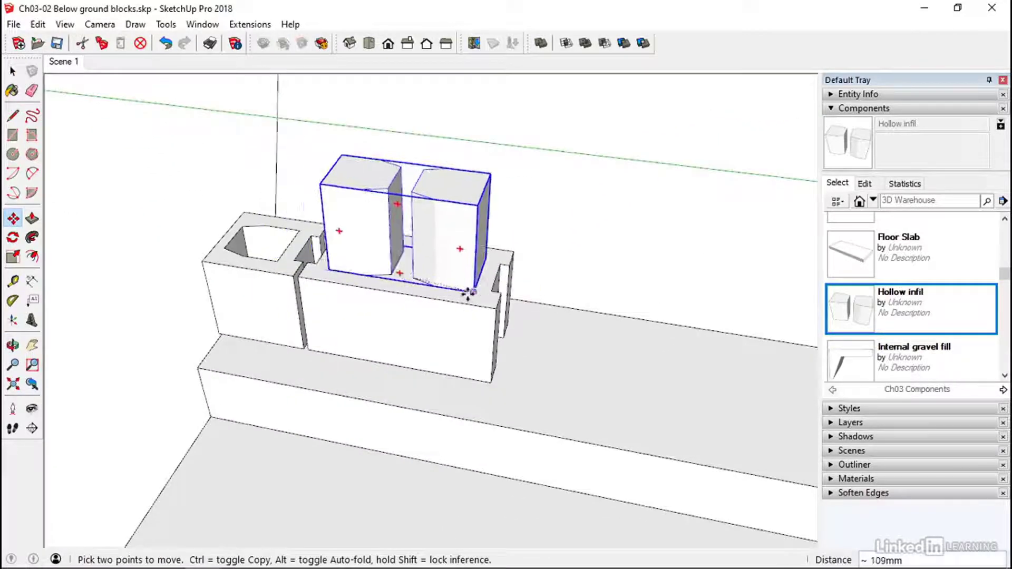
left_click(475, 292)
Step: Lower the hollow infill 194 mm into the full block's cavities so that its top is flush with the block
middle_click_drag(478, 319, 441, 219)
left_click(452, 225)
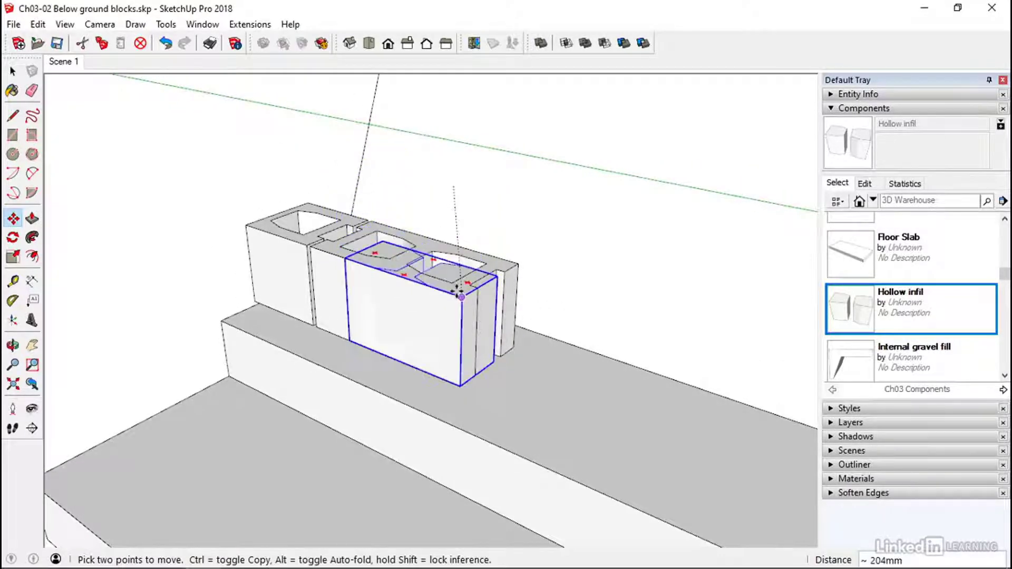
left_click(452, 282)
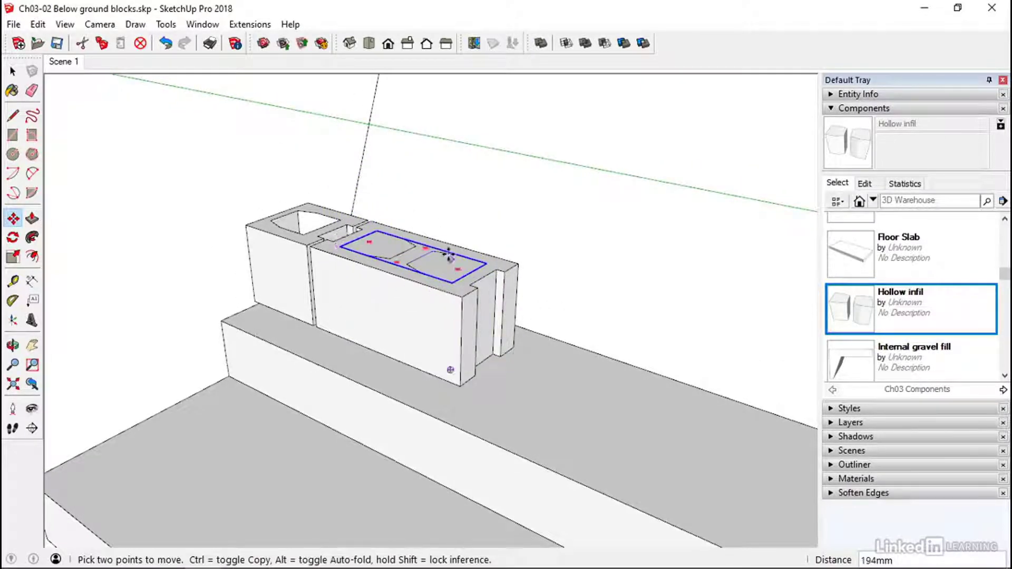
key("space")
left_click(195, 225)
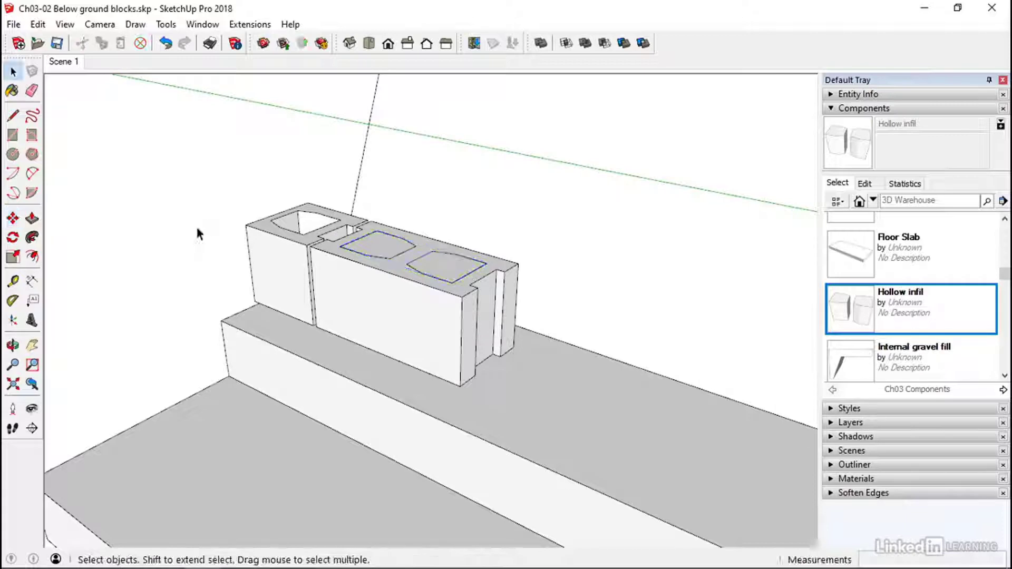
Step: Nest the Hollow infil component inside the CMU Hollow Block in the model hierarchy
left_click(397, 289)
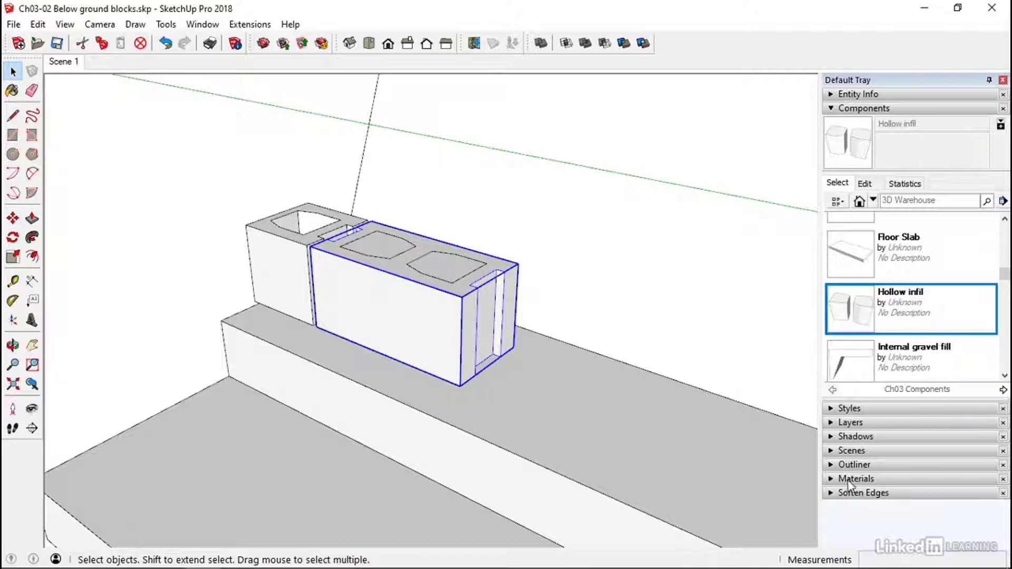
left_click(836, 464)
scroll(915, 439, "down", 5)
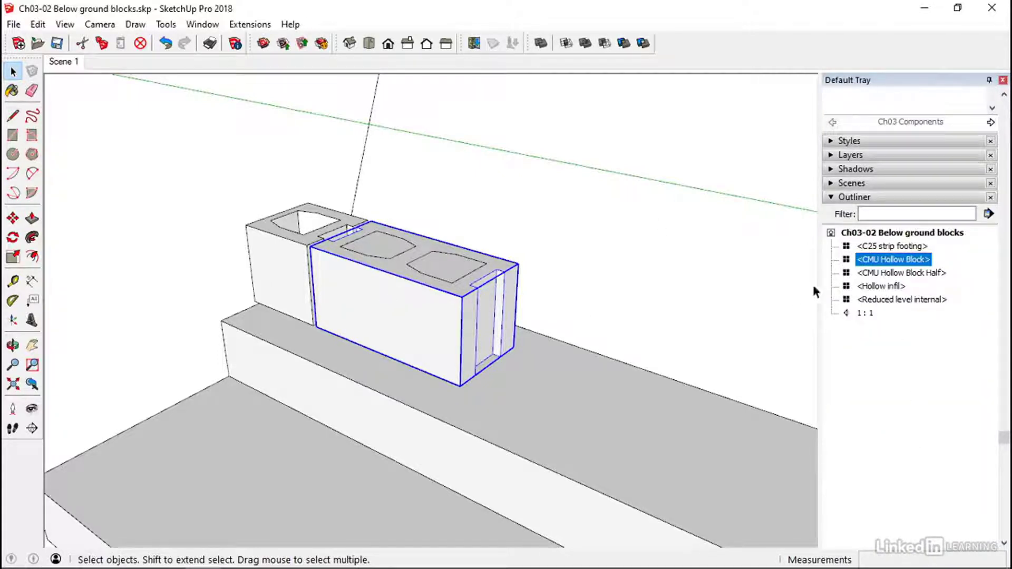
left_click(456, 270)
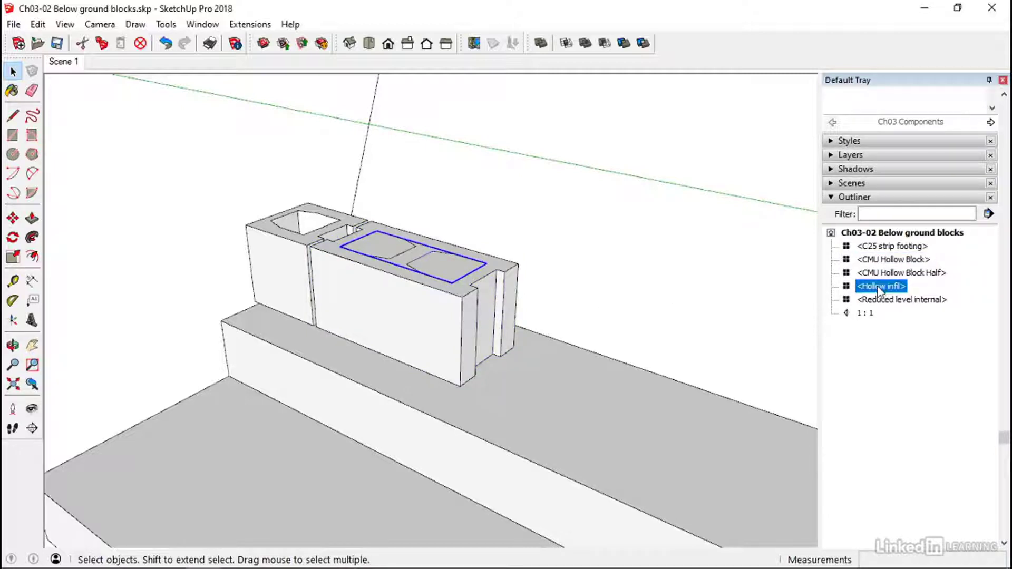
left_click_drag(872, 290, 879, 266)
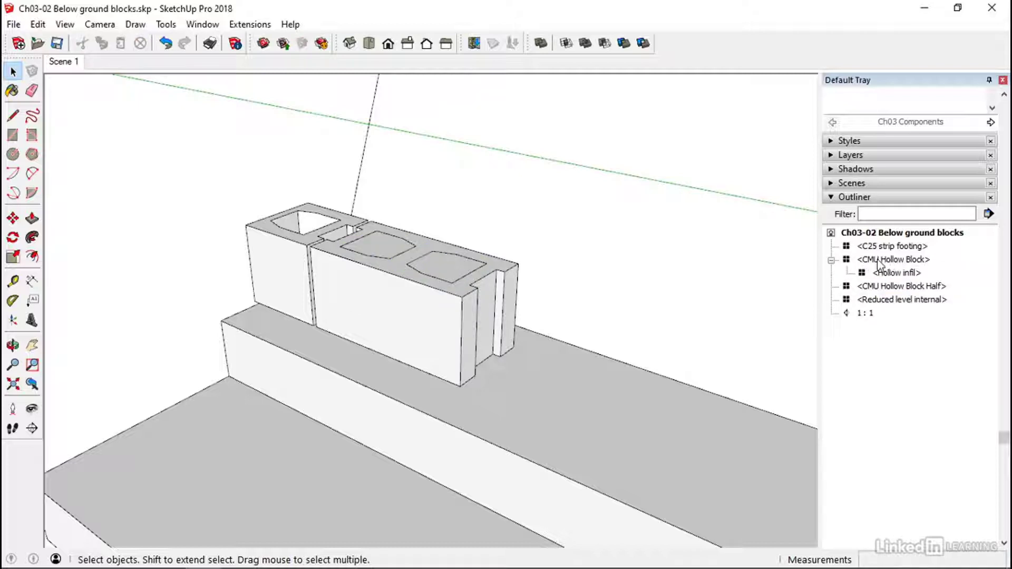
left_click(884, 258)
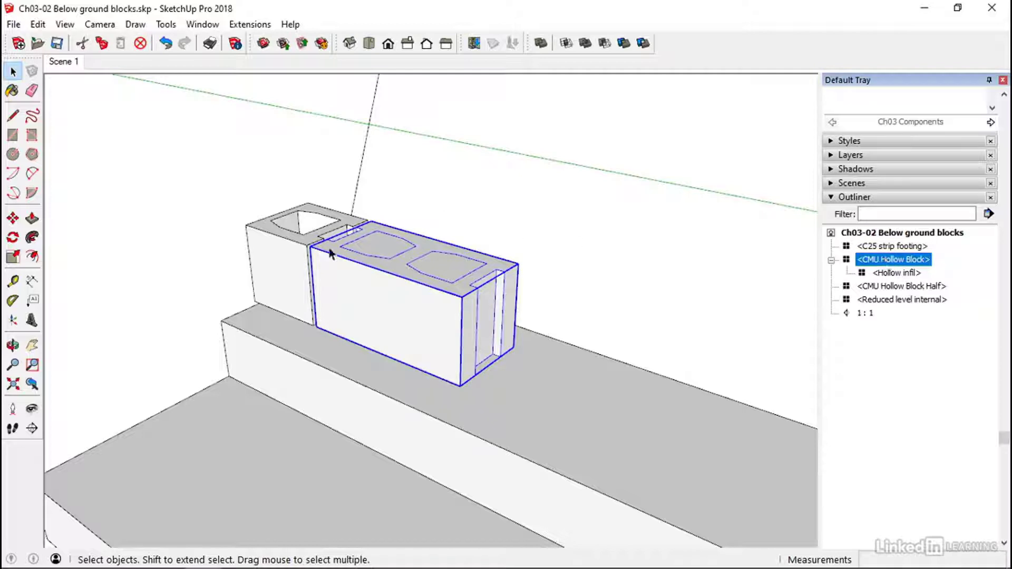
left_click(632, 266)
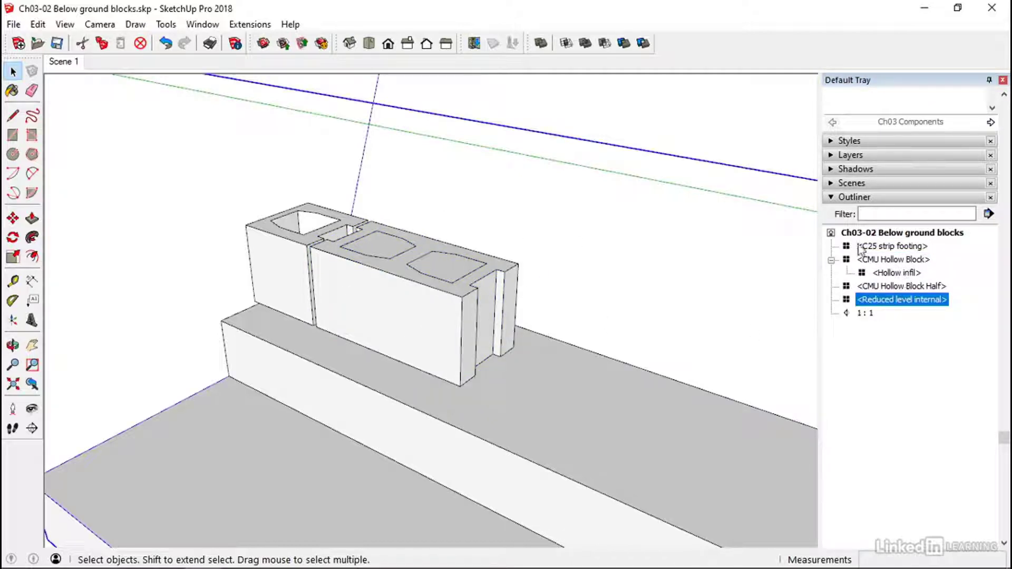
left_click(836, 197)
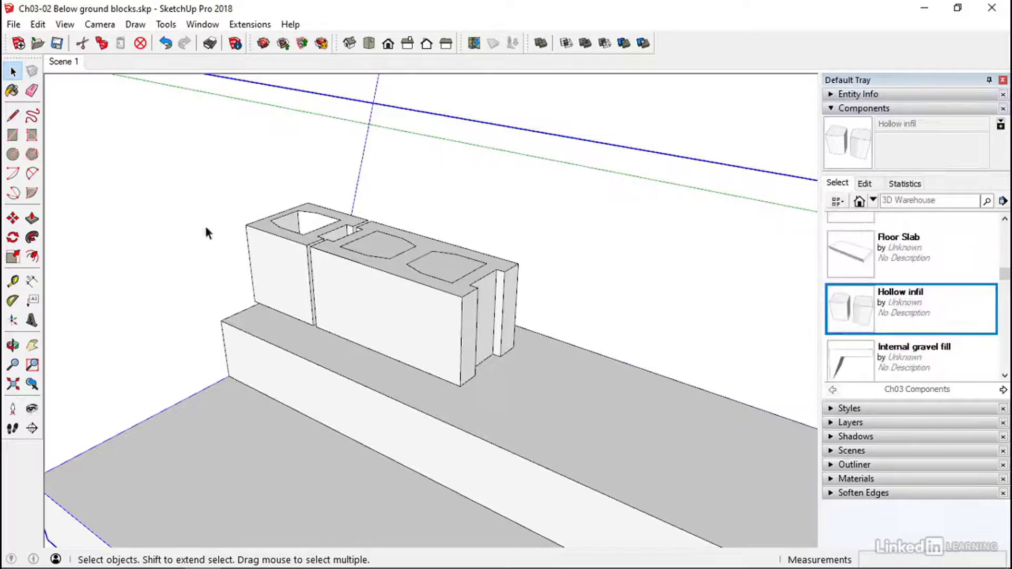
Step: Copy the filled block along the footing, from the half block's lower front corner to the full block's far lower front corner
middle_click_drag(192, 270, 133, 348)
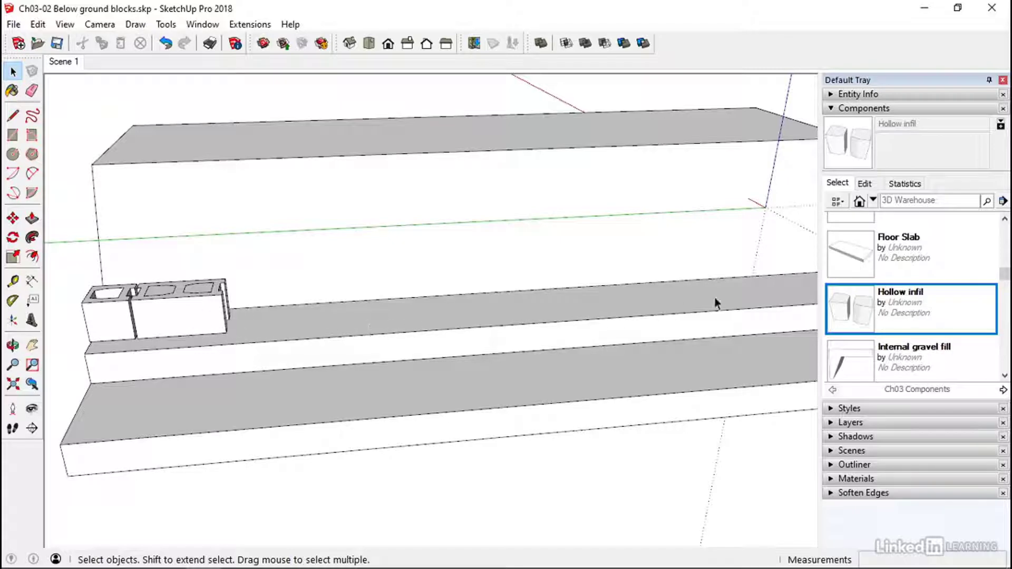
left_click(171, 313)
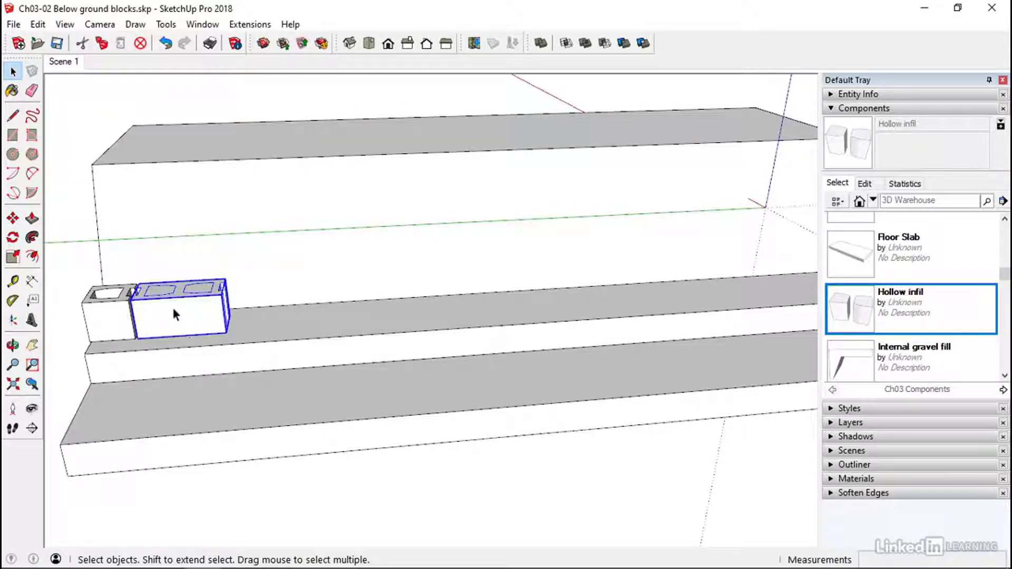
left_click(12, 218)
scroll(117, 337, "up", 6)
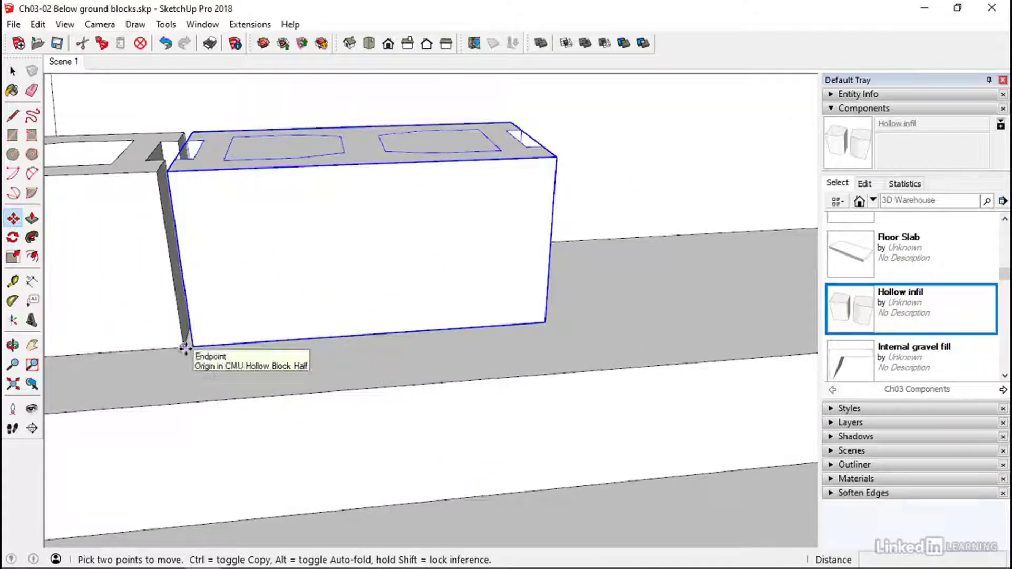
left_click(187, 347)
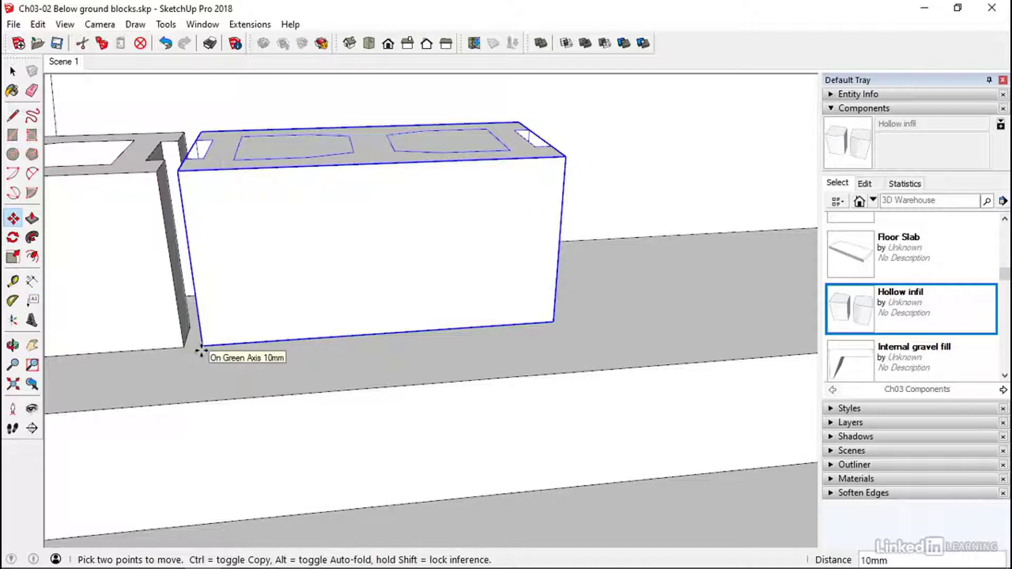
key("ctrl")
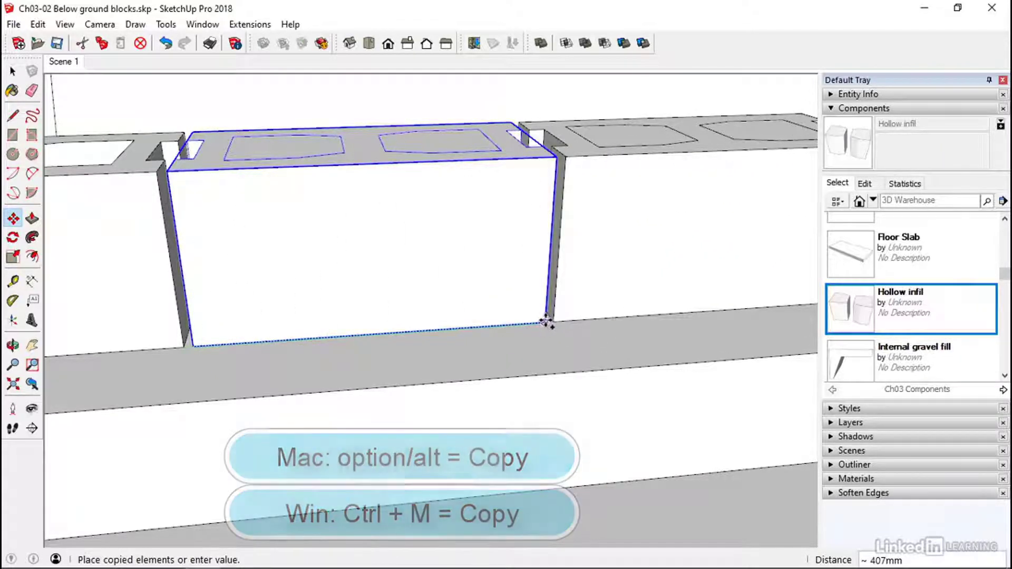
left_click(545, 321)
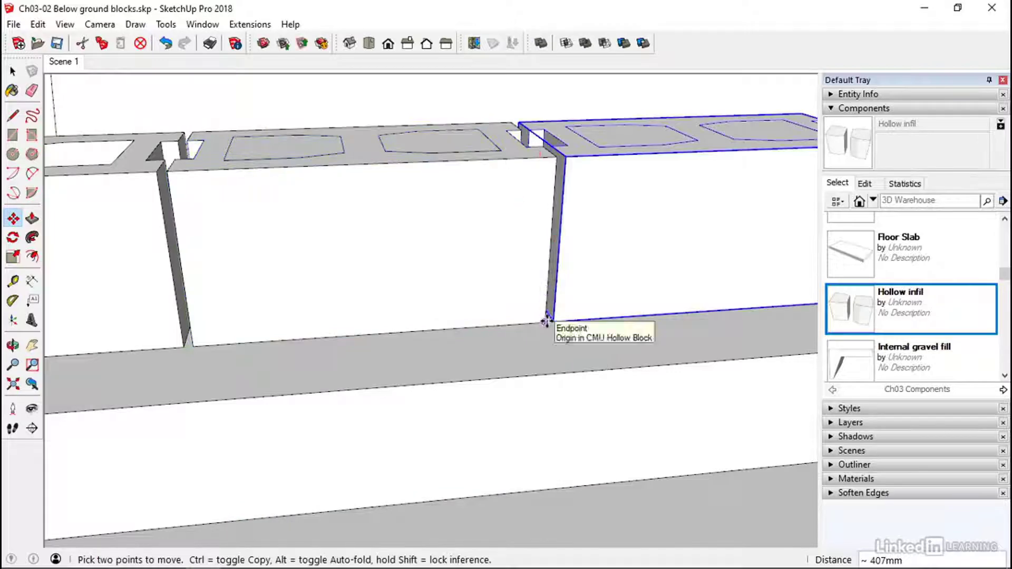
Step: Multiply the block copy by 8 to fill the course along the strip footing
scroll(545, 320, "down", 10)
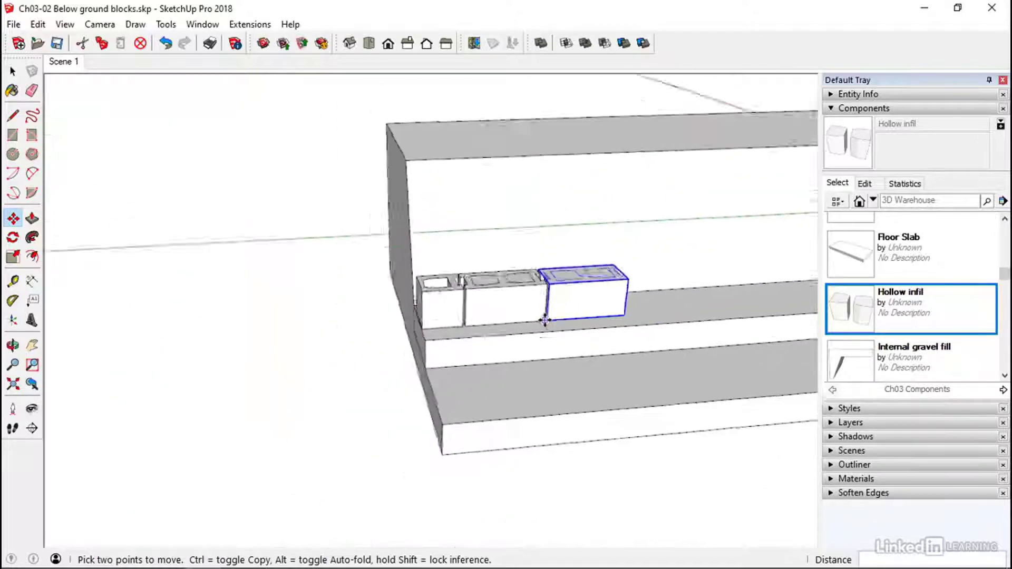
middle_click_drag(561, 322, 235, 320, "shift")
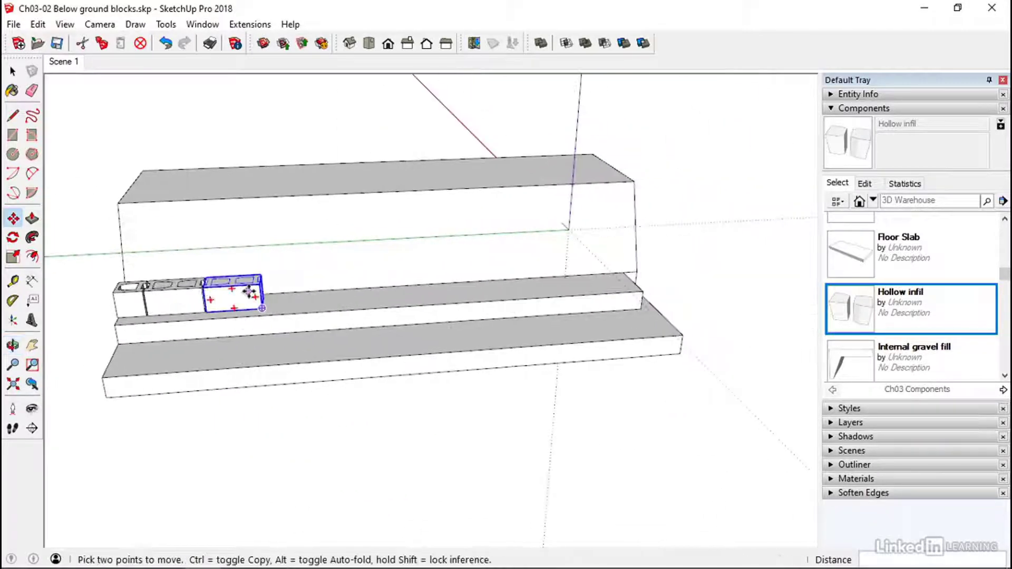
type("*8")
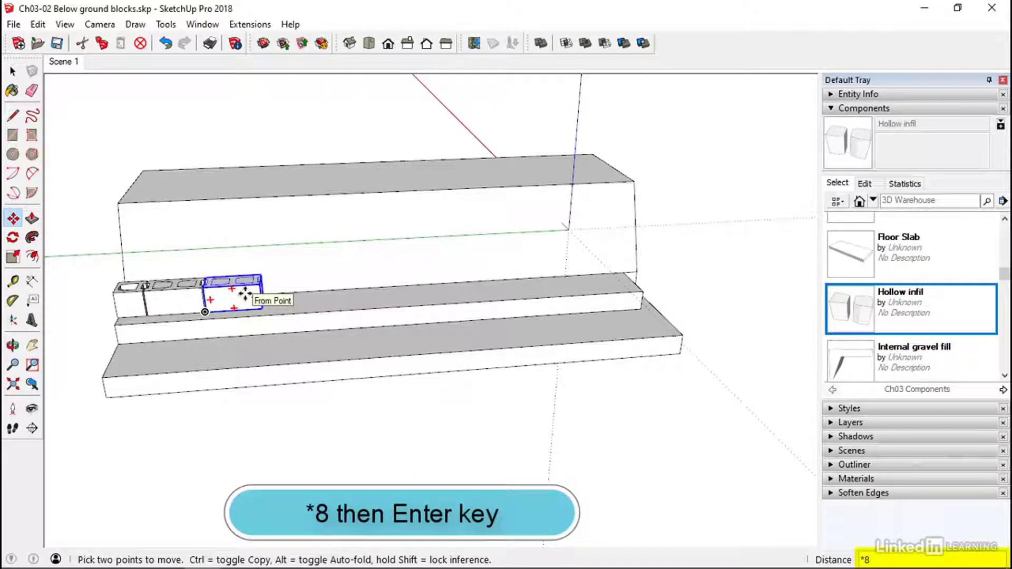
key("Return")
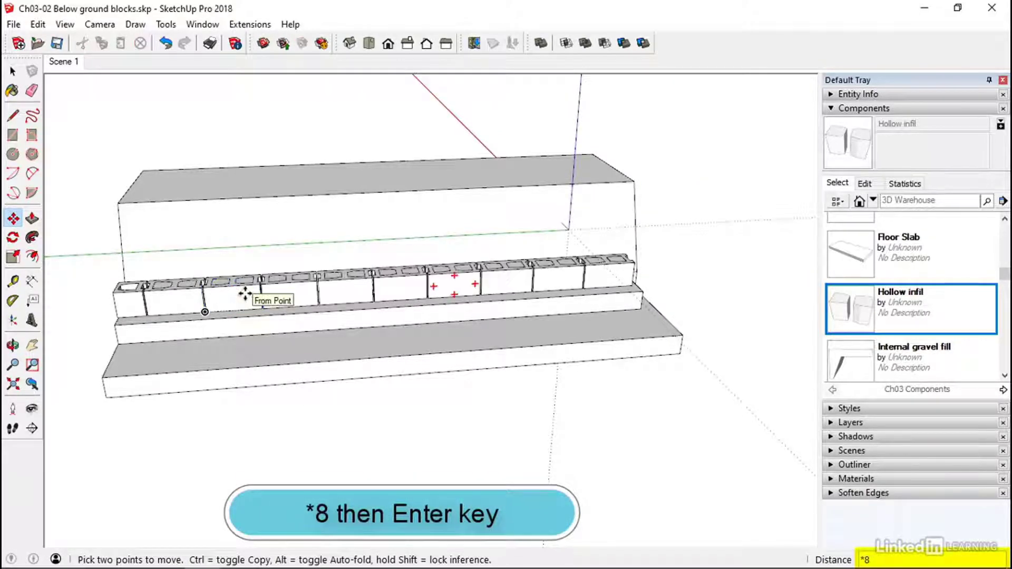
key("space")
Step: Copy all nine full blocks of the first course up to the half block's upper front corner as a staggered second course
middle_click_drag(237, 319, 232, 279)
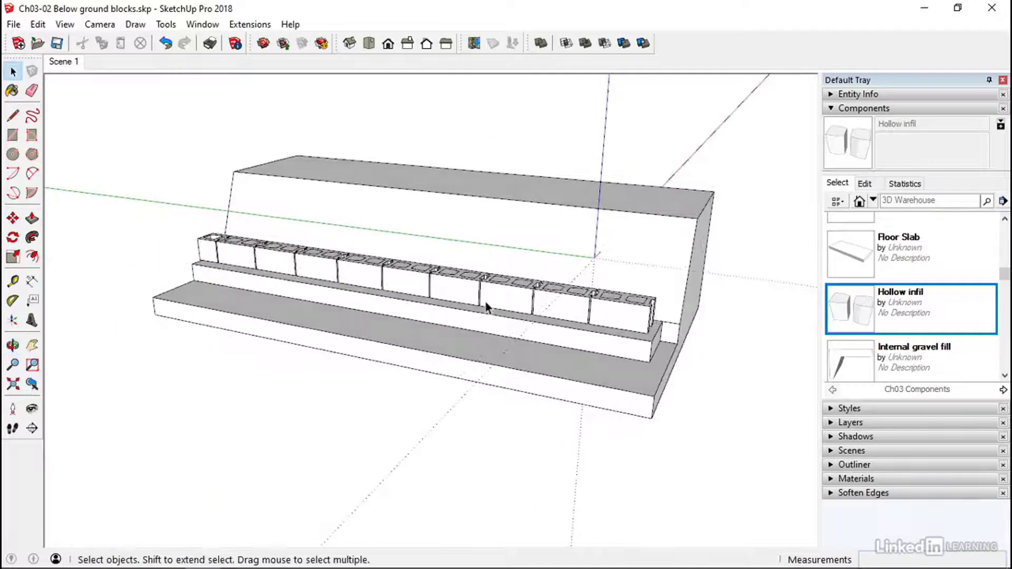
left_click(234, 255, "ctrl")
left_click(275, 264, "ctrl")
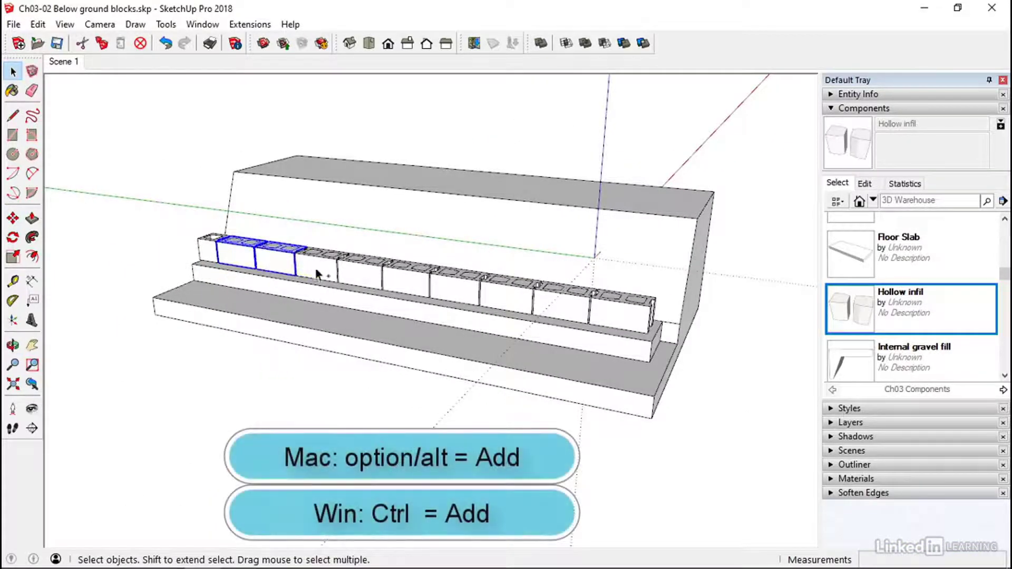
left_click(316, 270, "ctrl")
left_click(361, 277, "ctrl")
left_click(406, 287, "ctrl")
left_click(453, 296, "ctrl")
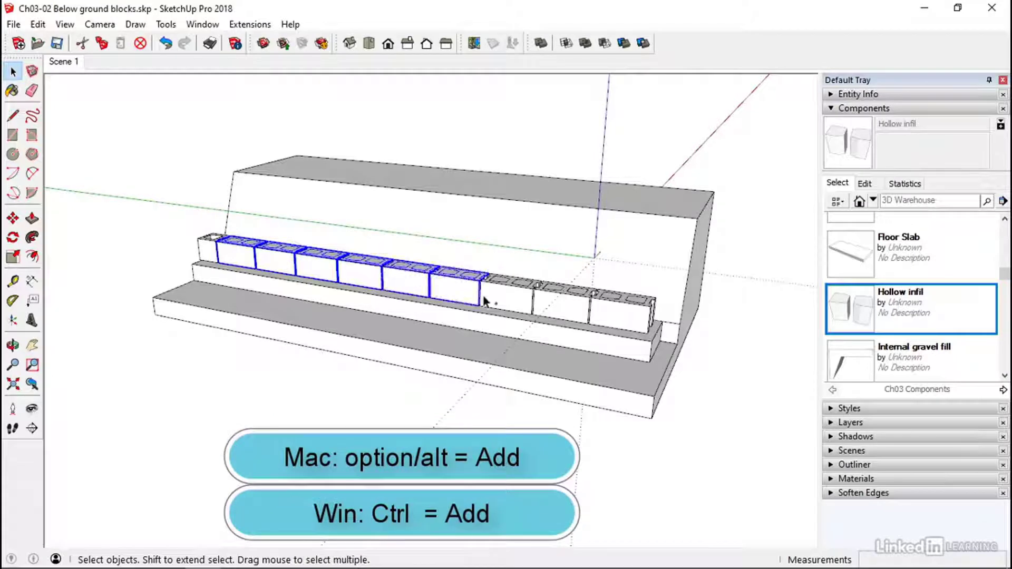
left_click(505, 303, "ctrl")
left_click(571, 314, "ctrl")
left_click(607, 313, "ctrl")
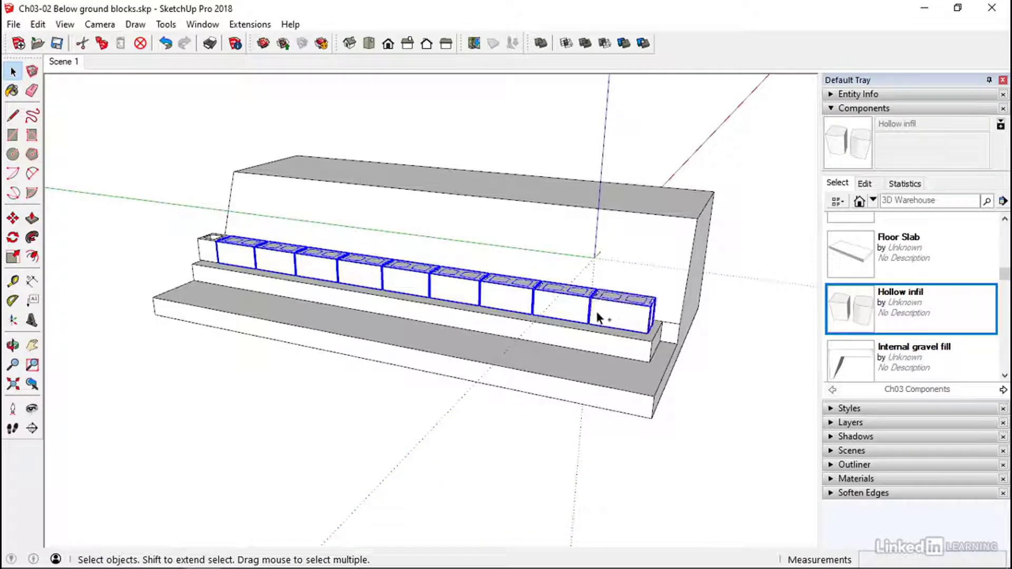
middle_click_drag(245, 277, 345, 273)
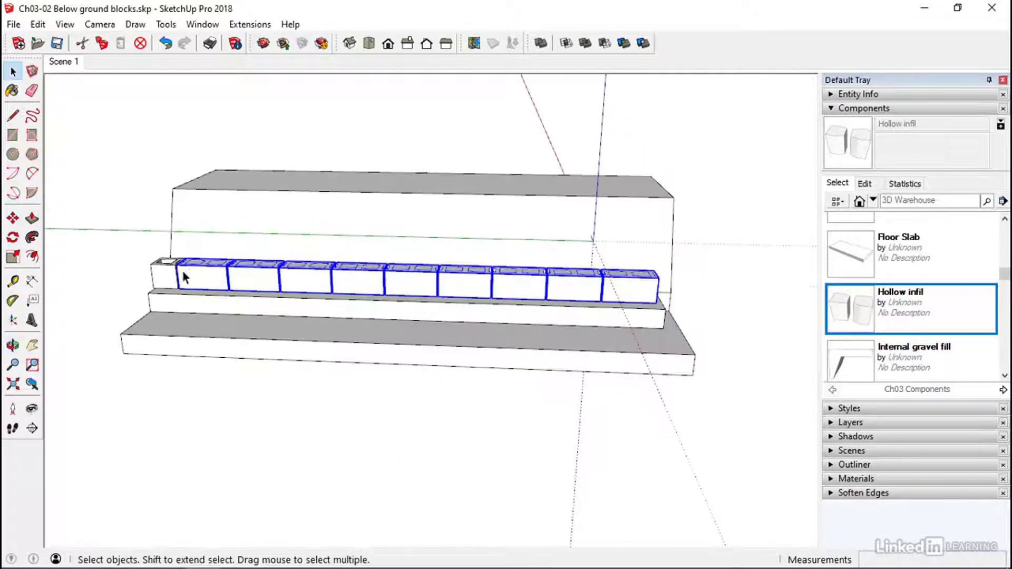
scroll(181, 277, "up", 3)
scroll(182, 281, "up", 3)
middle_click_drag(182, 281, 260, 278, "shift")
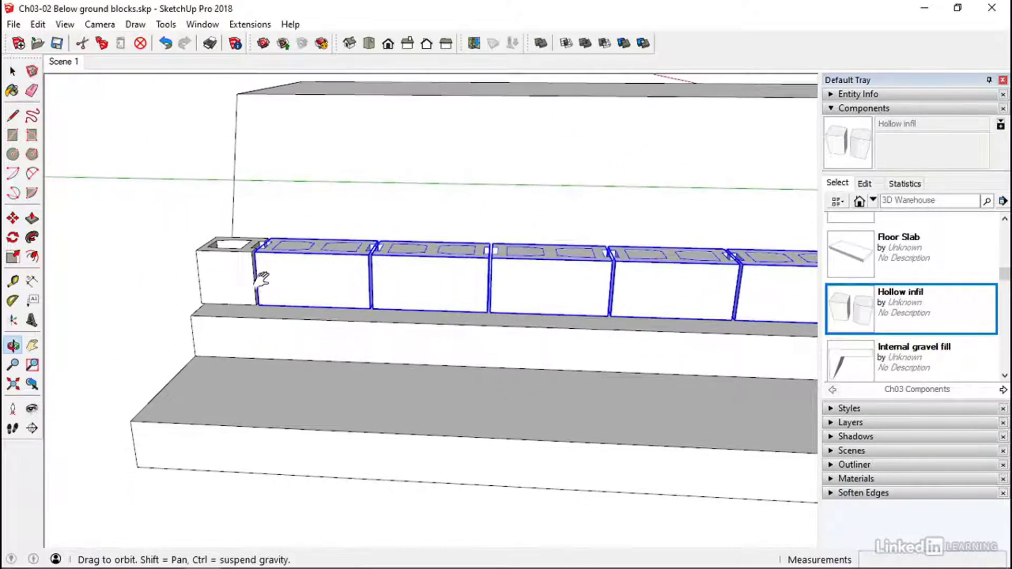
left_click(14, 218)
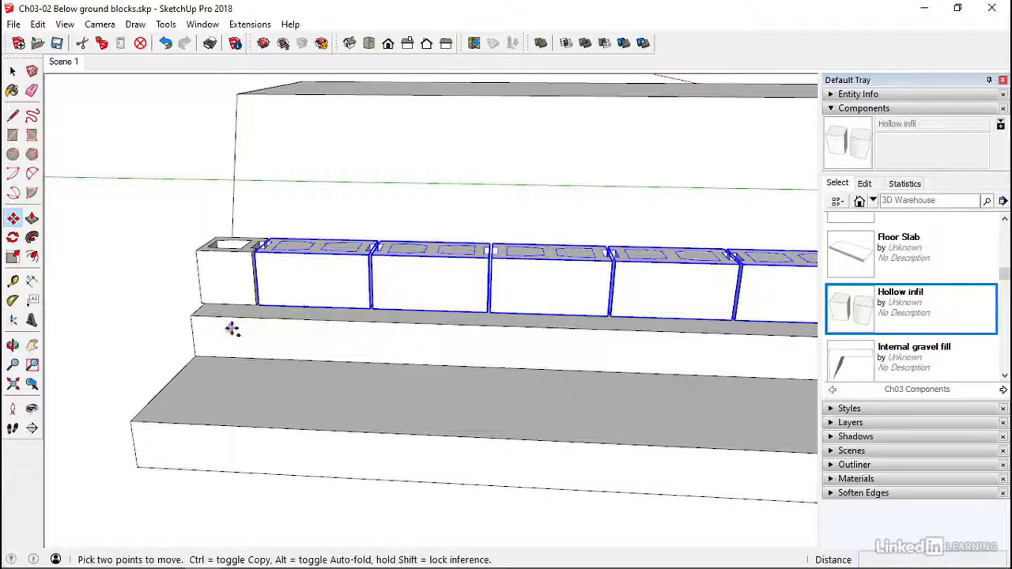
left_click(259, 305)
key("ctrl")
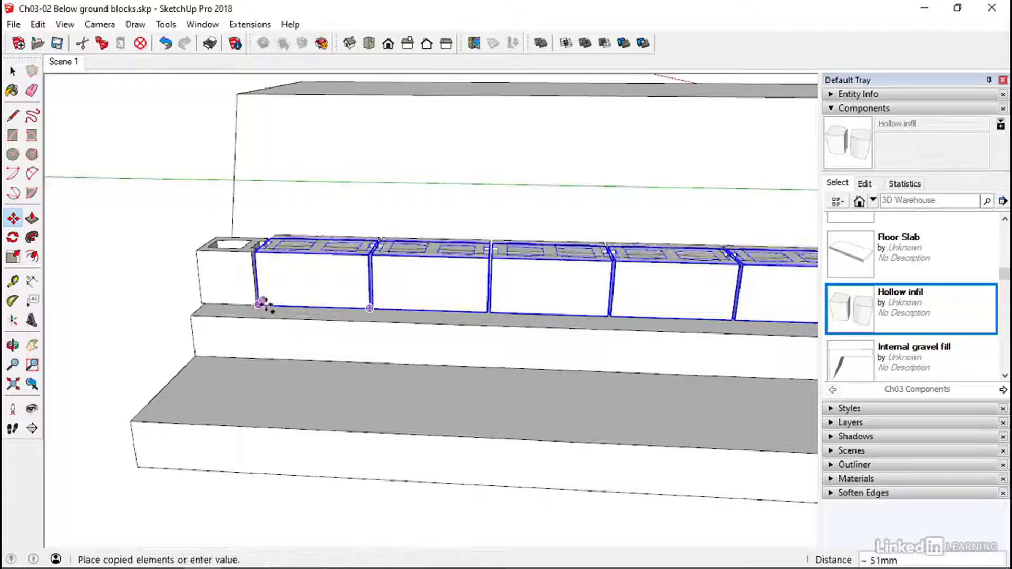
left_click(199, 247)
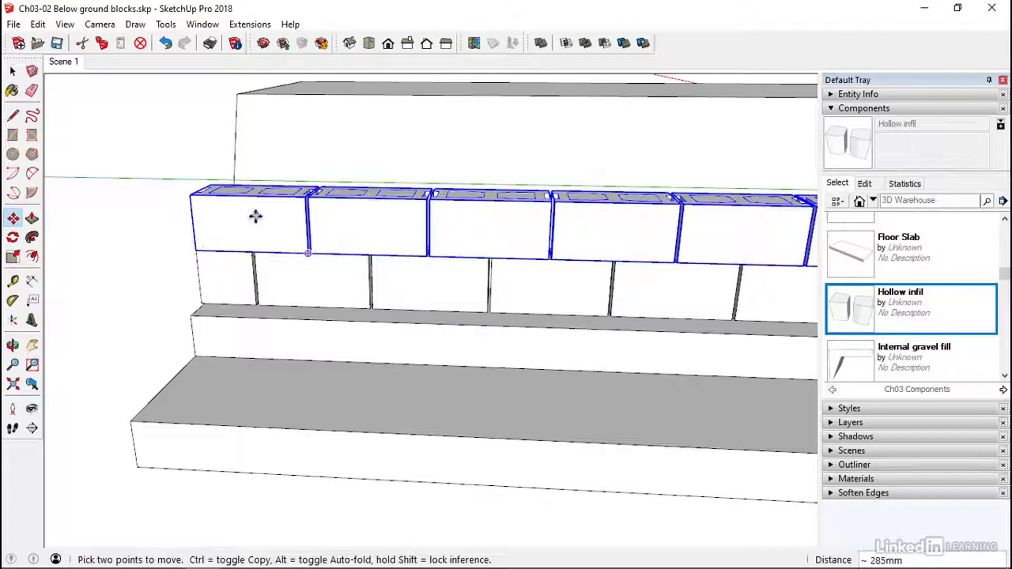
Step: Raise the second course of blocks 10 mm along the blue axis to leave a mortar joint
left_click(232, 224)
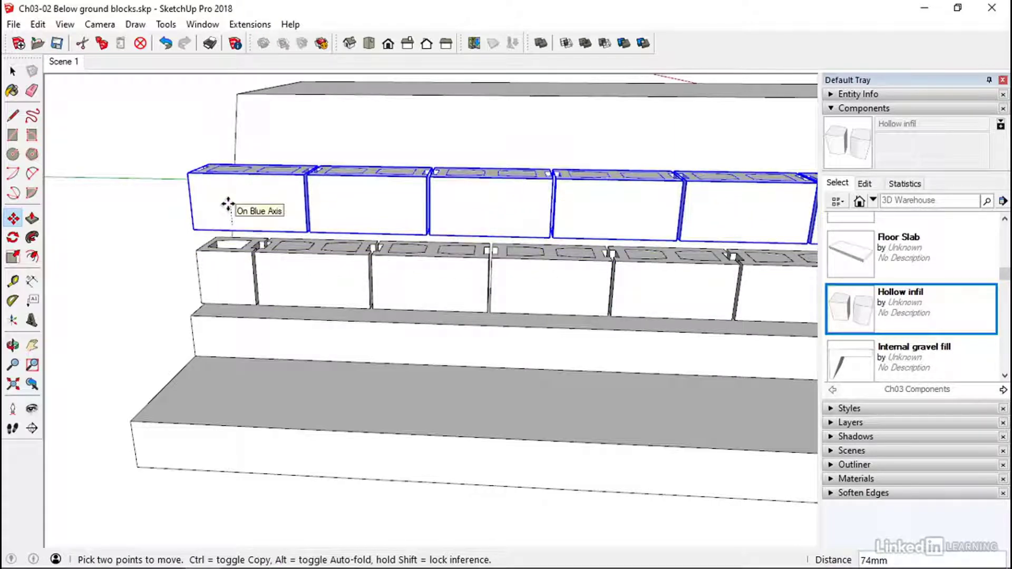
type("10")
key("Return")
key("space")
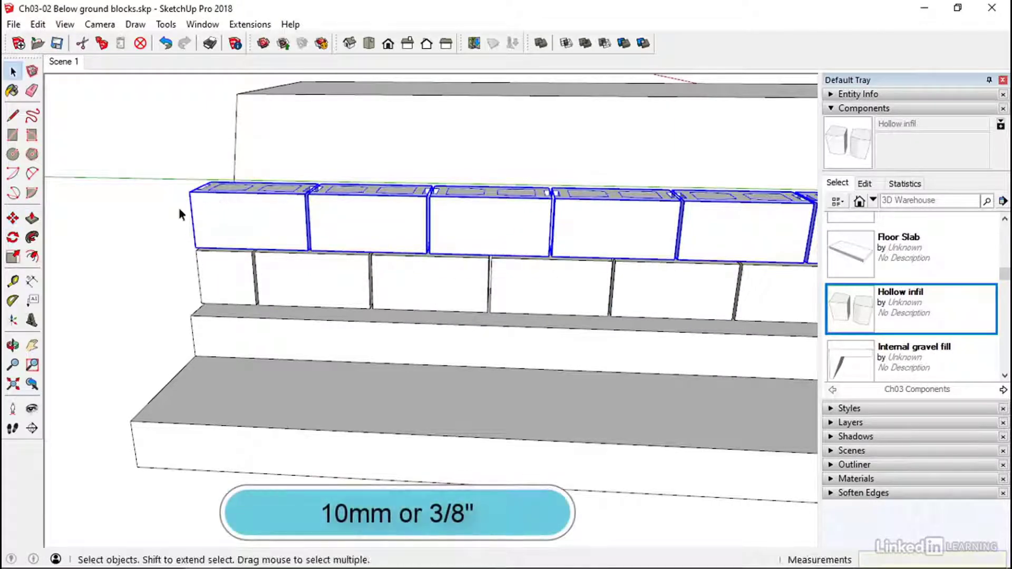
left_click(166, 209)
Step: Place the 220 Ladder Mesh component on top of the second course, at its stepped end's upper front corner
scroll(258, 242, "down", 3)
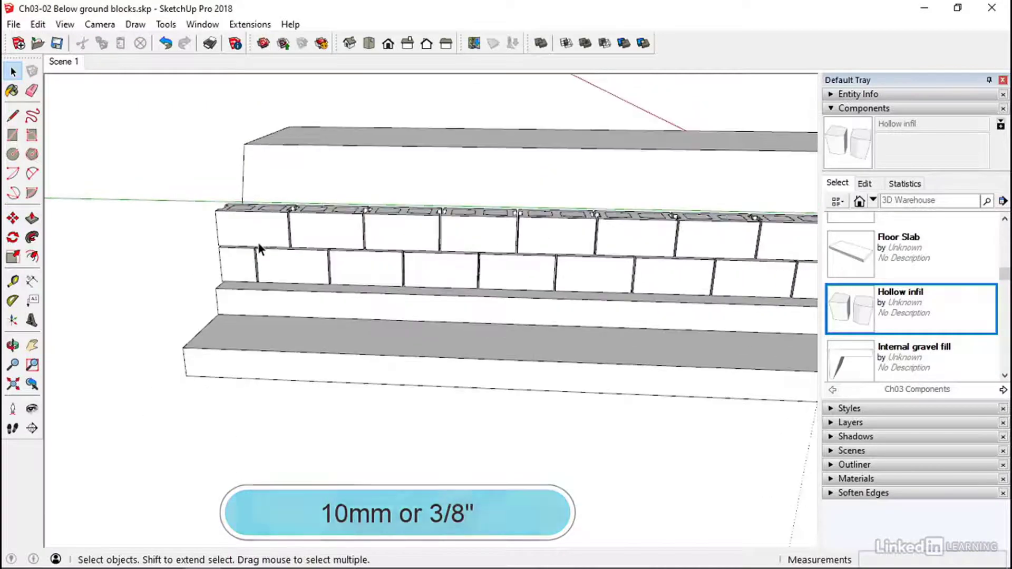
scroll(257, 242, "down", 2)
middle_click_drag(258, 242, 212, 283)
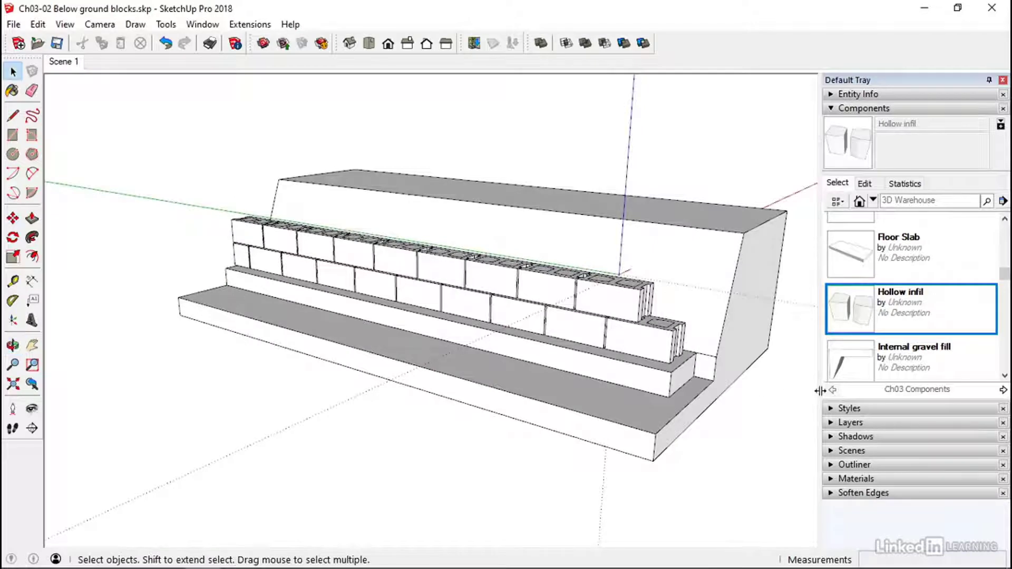
scroll(912, 271, "up", 6)
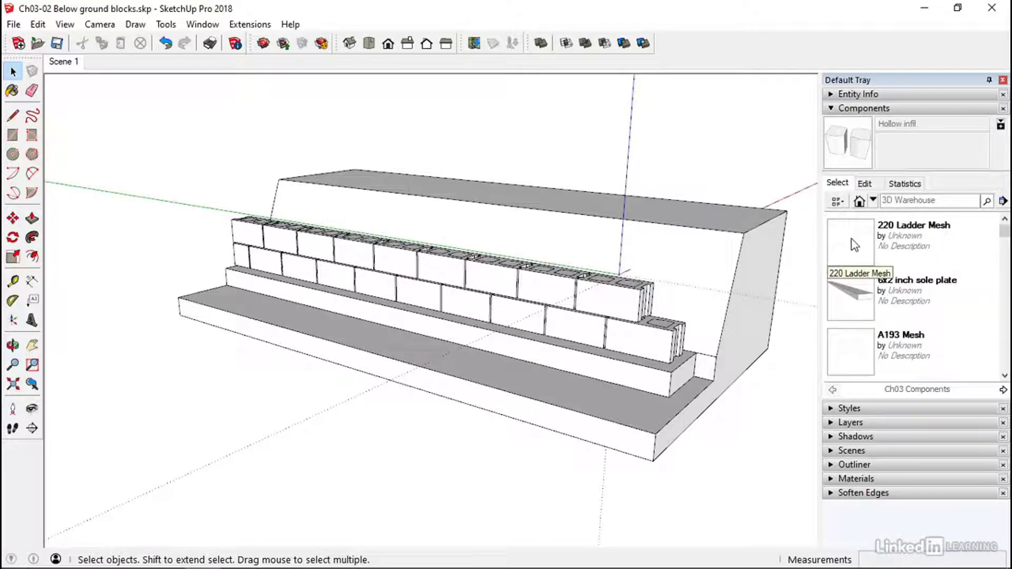
left_click(854, 245)
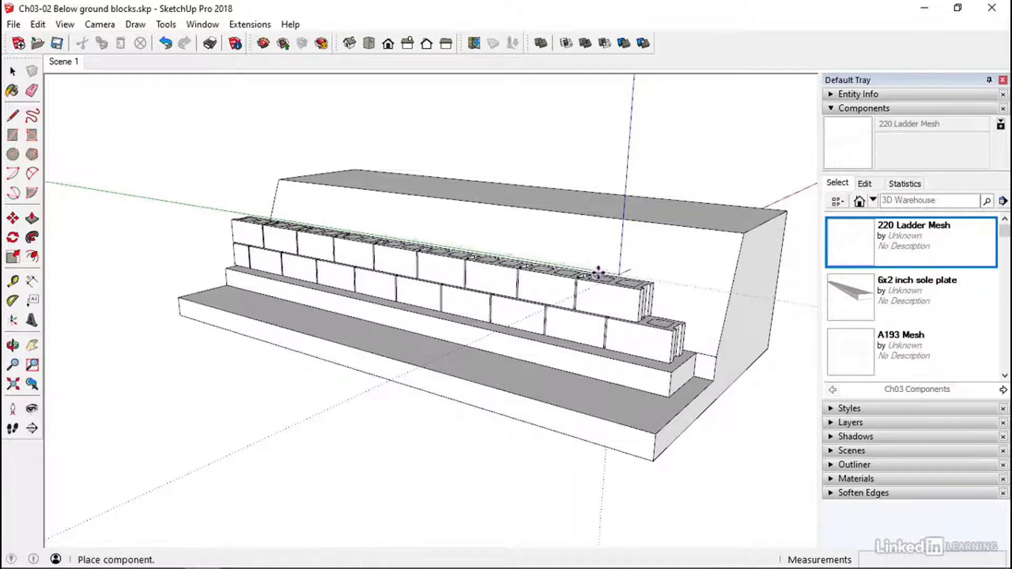
left_click(639, 289)
Step: Move the ladder mesh about 25 mm across the wall to centre it on the blocks
scroll(643, 260, "up", 5)
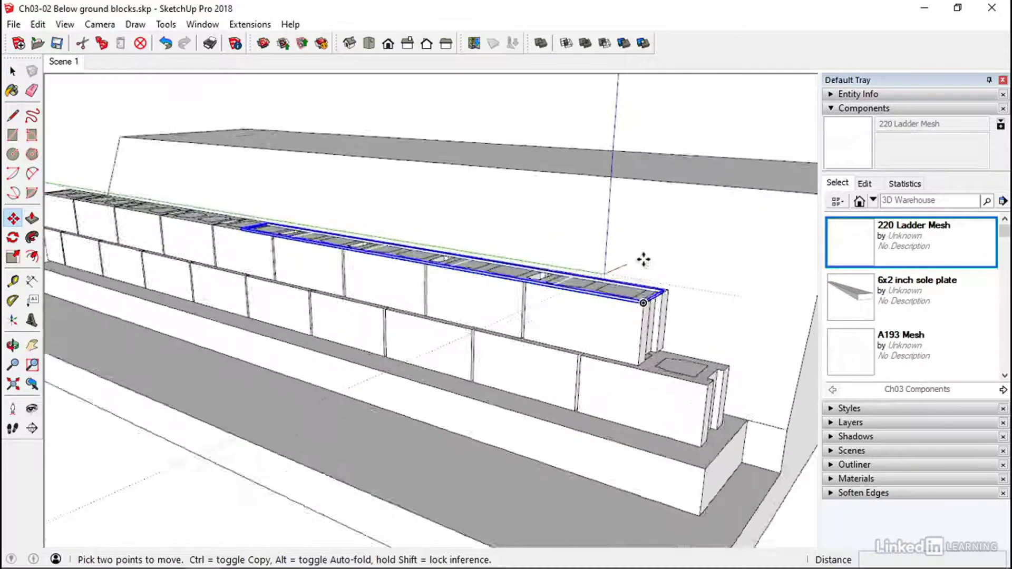
scroll(647, 321, "up", 2)
middle_click_drag(648, 345, 415, 311)
scroll(261, 312, "up", 3)
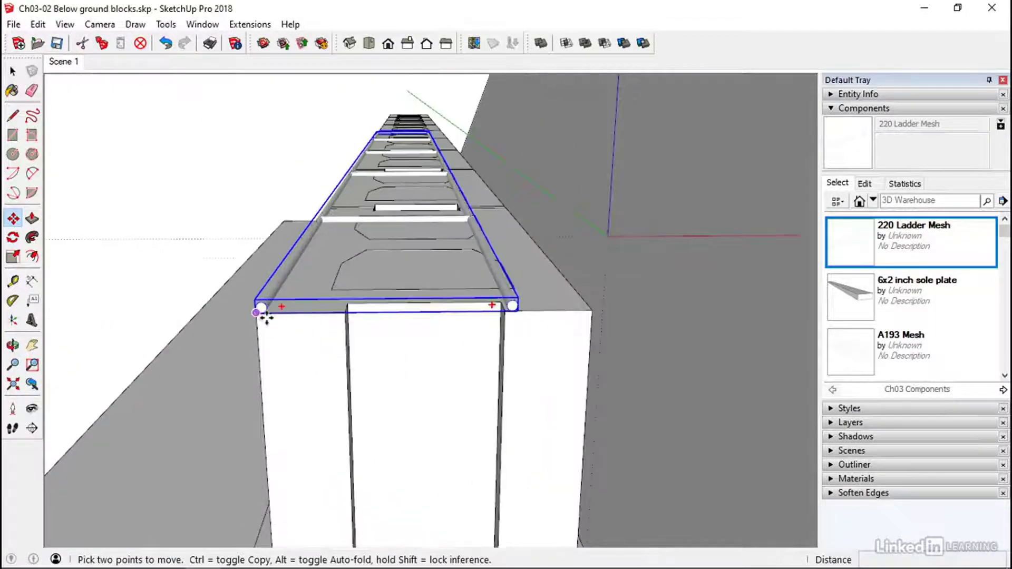
left_click(259, 306)
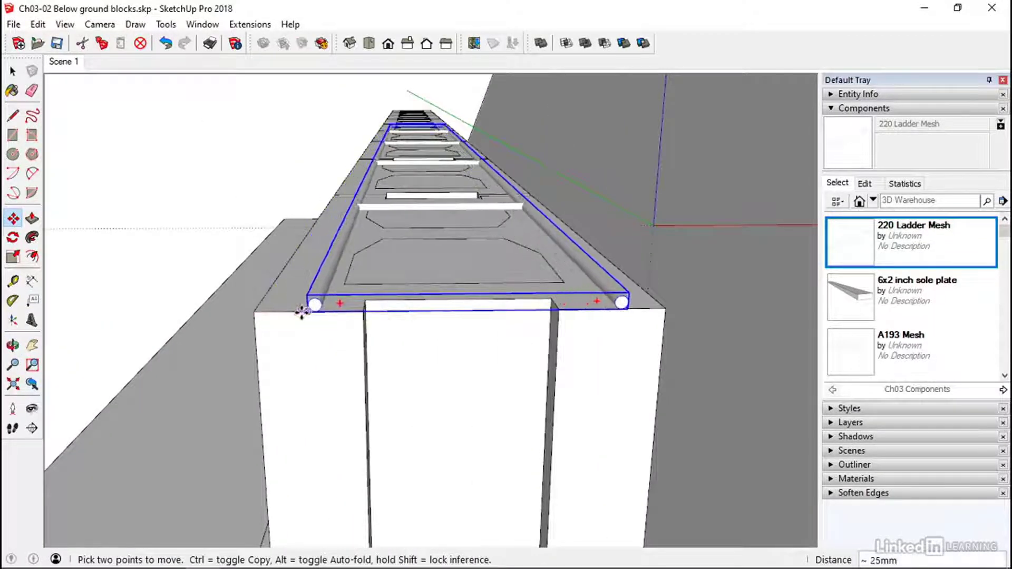
left_click(309, 307)
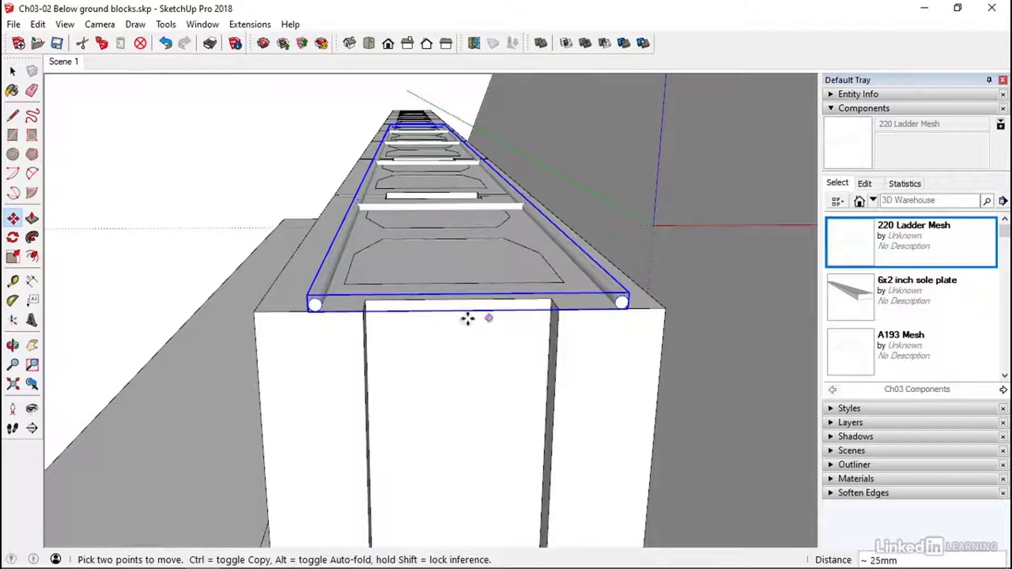
Step: Raise the ladder mesh 2 mm off the top of the second course
middle_click_drag(324, 307, 478, 215)
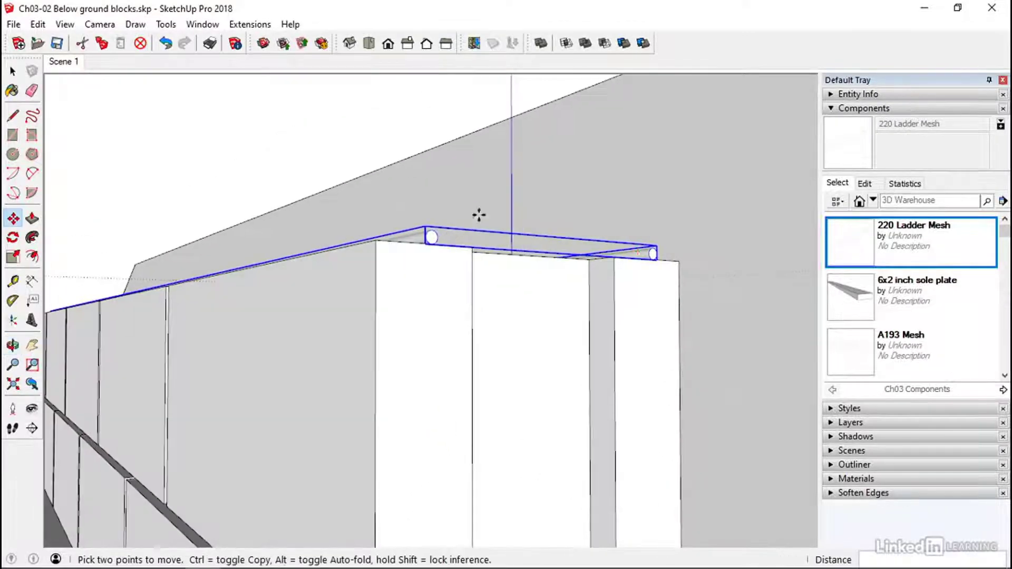
scroll(426, 244, "up", 2)
left_click(428, 243)
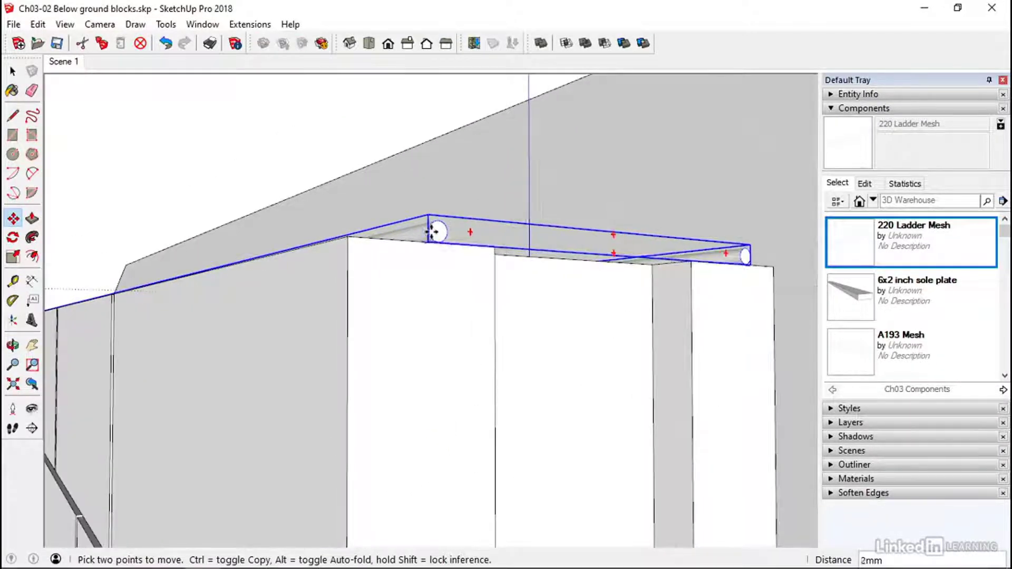
middle_click_drag(430, 253, 384, 312)
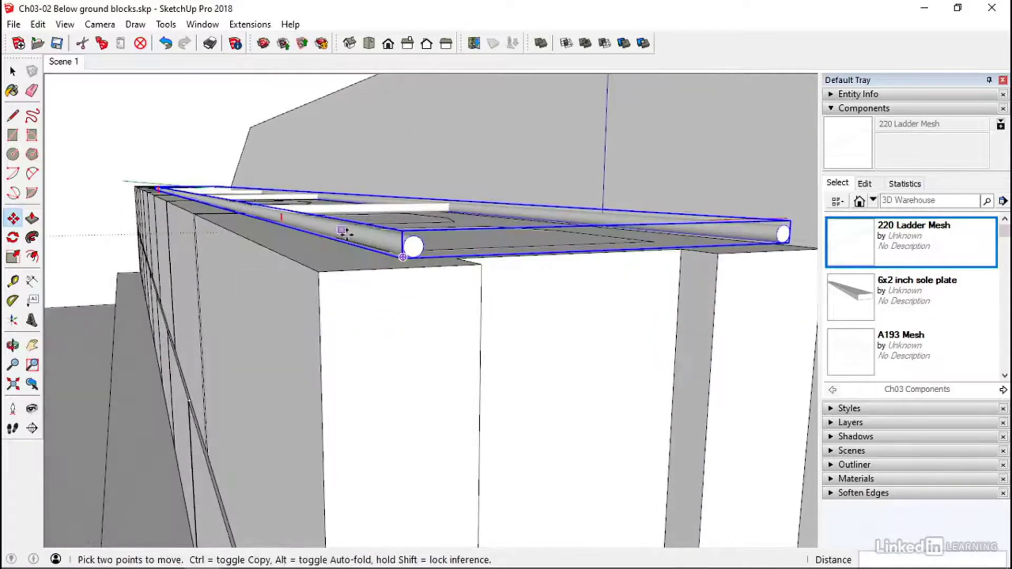
scroll(392, 245, "down", 4)
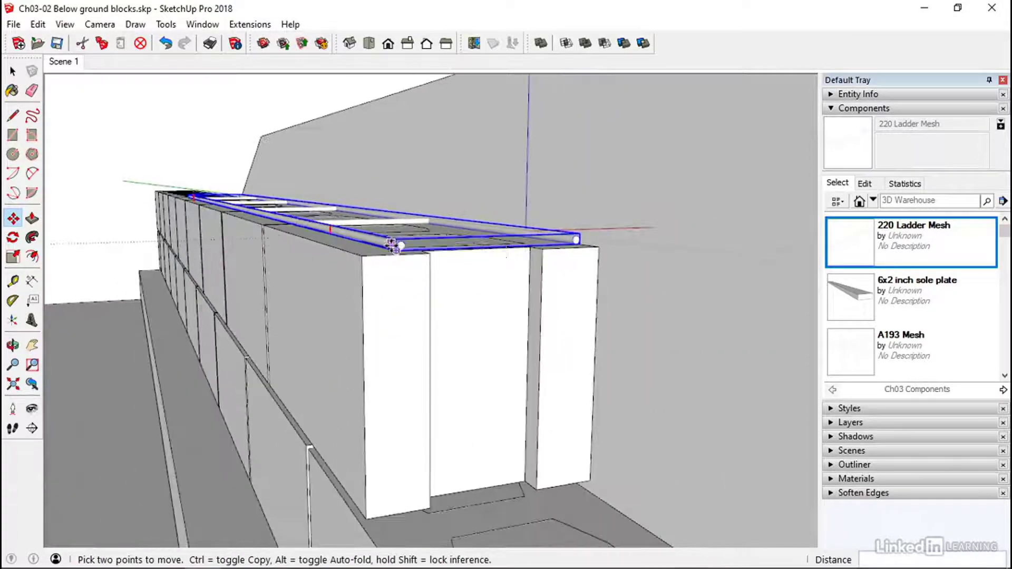
left_click(392, 246)
key("space")
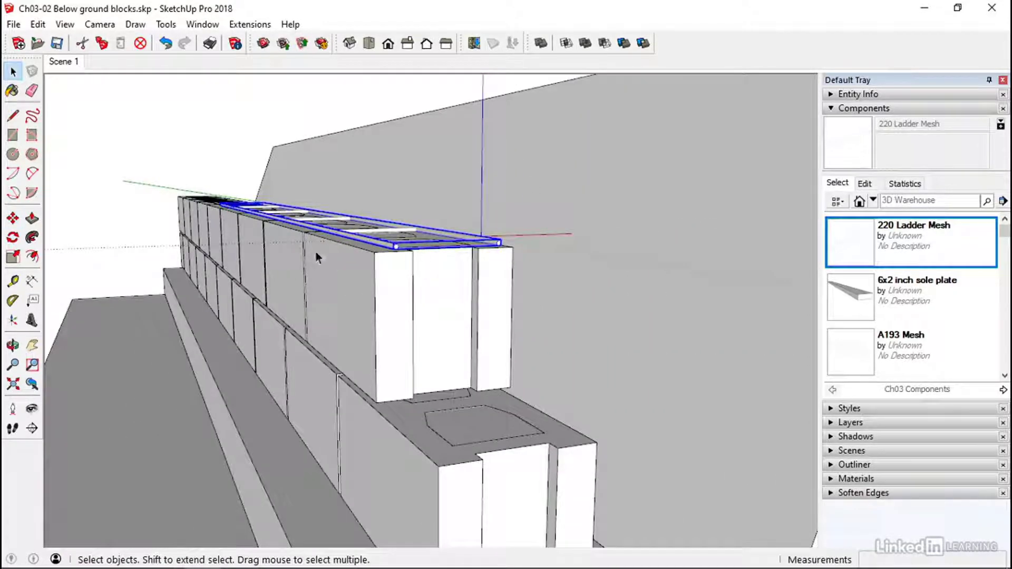
Step: Copy the ladder mesh 1846 mm along the second course to cover the far blocks
middle_click_drag(316, 255, 661, 323)
key("m")
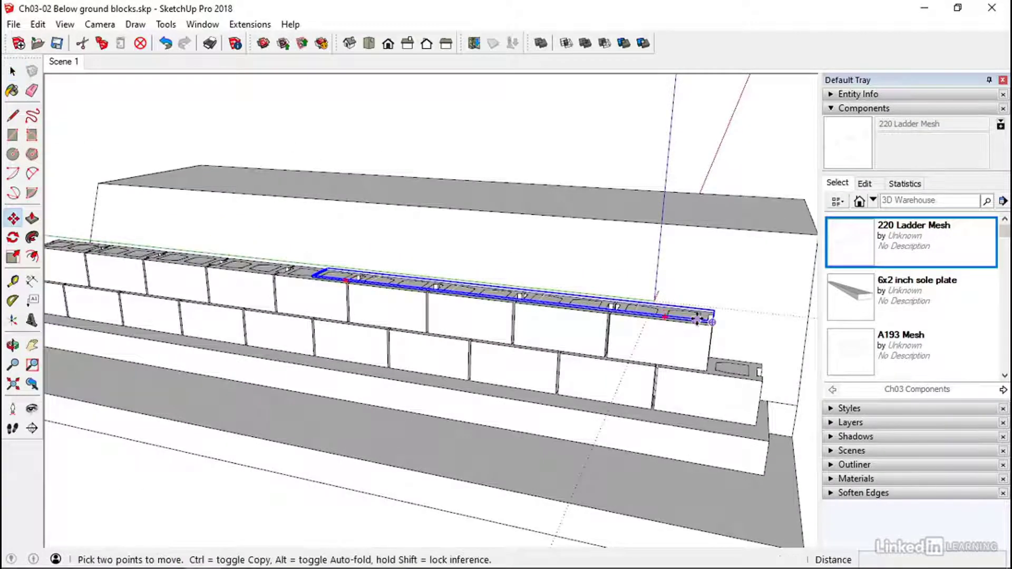
left_click(696, 322)
key("ctrl")
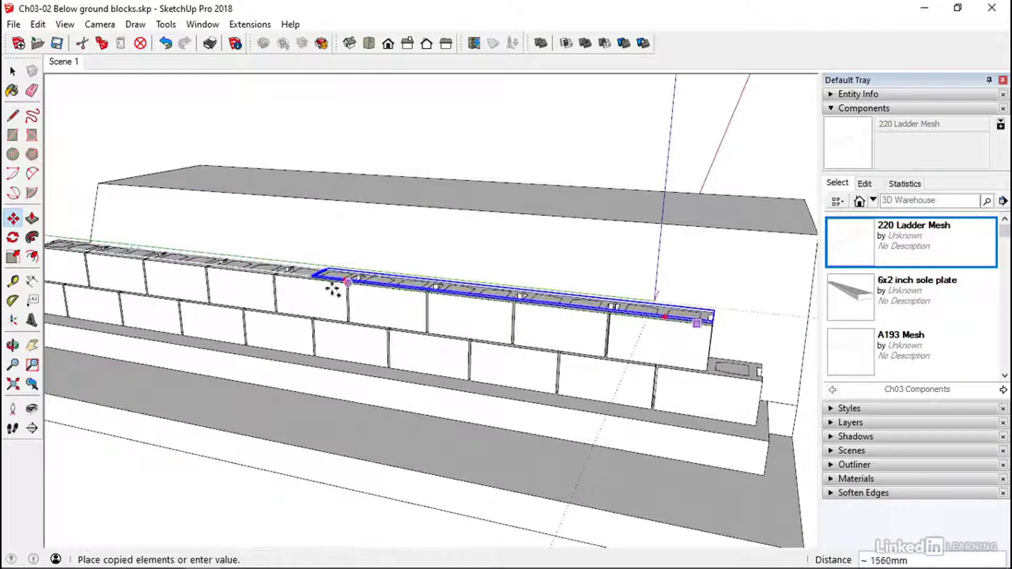
left_click(293, 277)
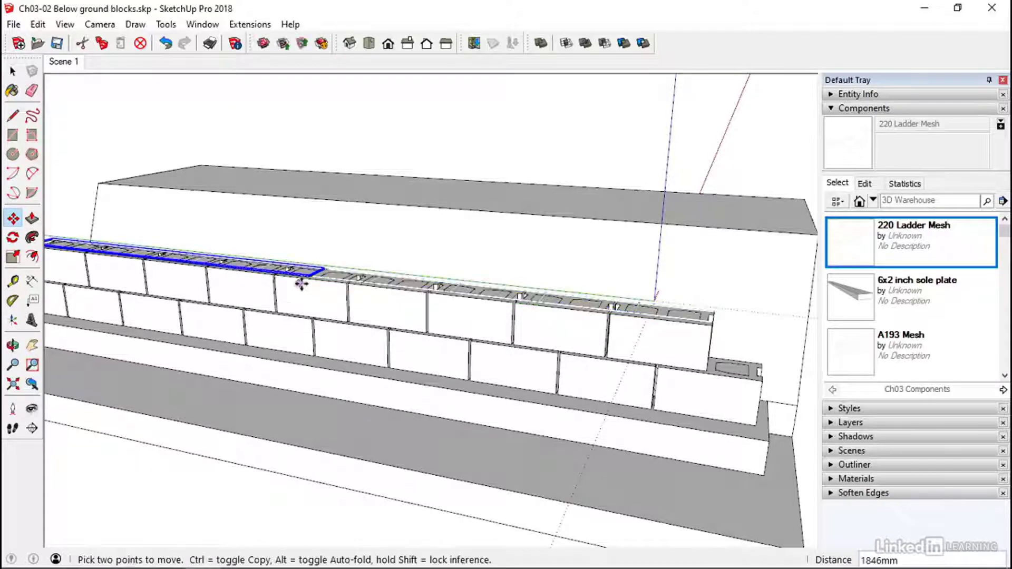
key("space")
left_click(215, 463)
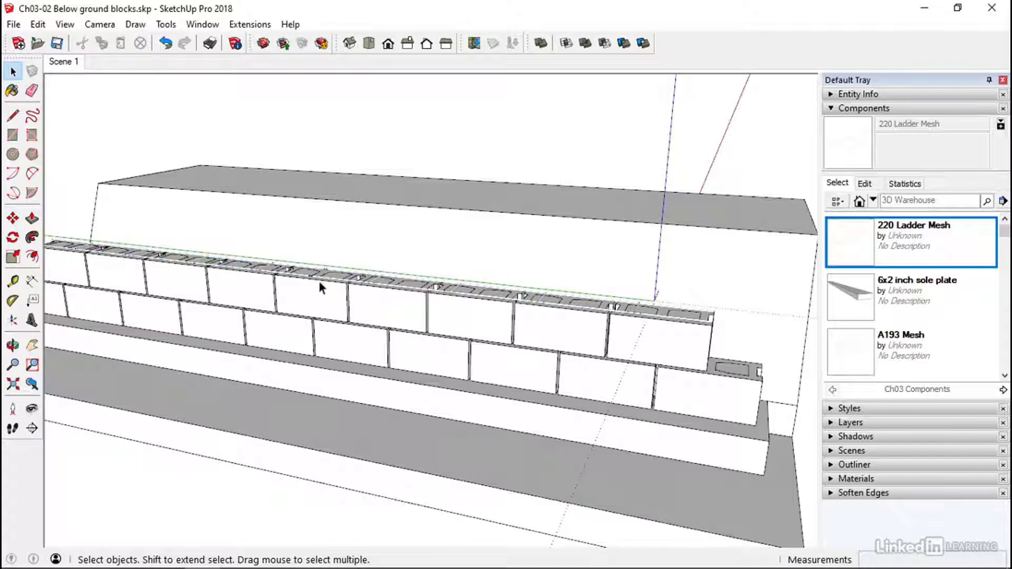
Step: Place the Rebar component upright on the exposed infilled cavity of the first course's end block
middle_click_drag(289, 296, 548, 312)
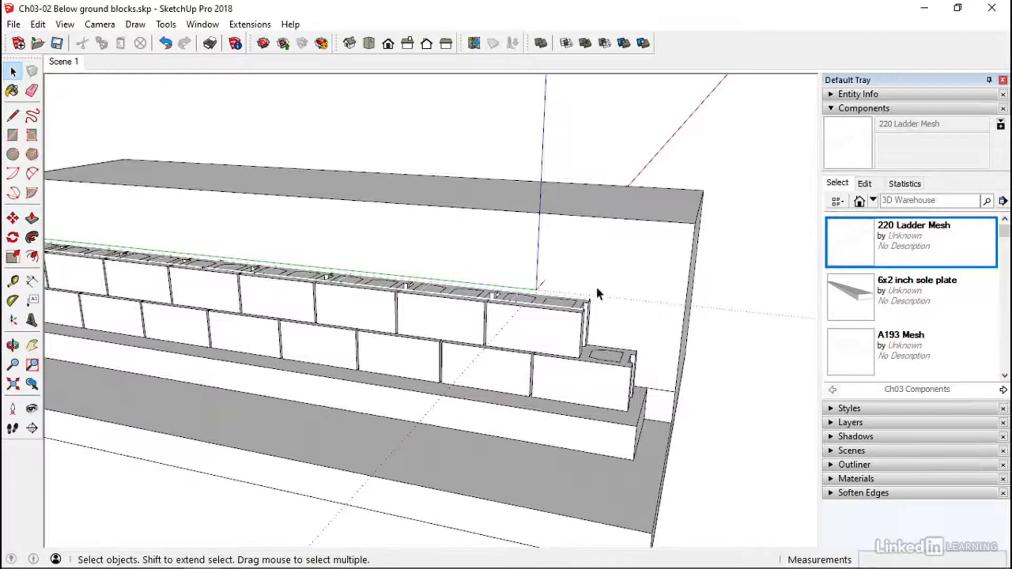
middle_click_drag(596, 287, 506, 285)
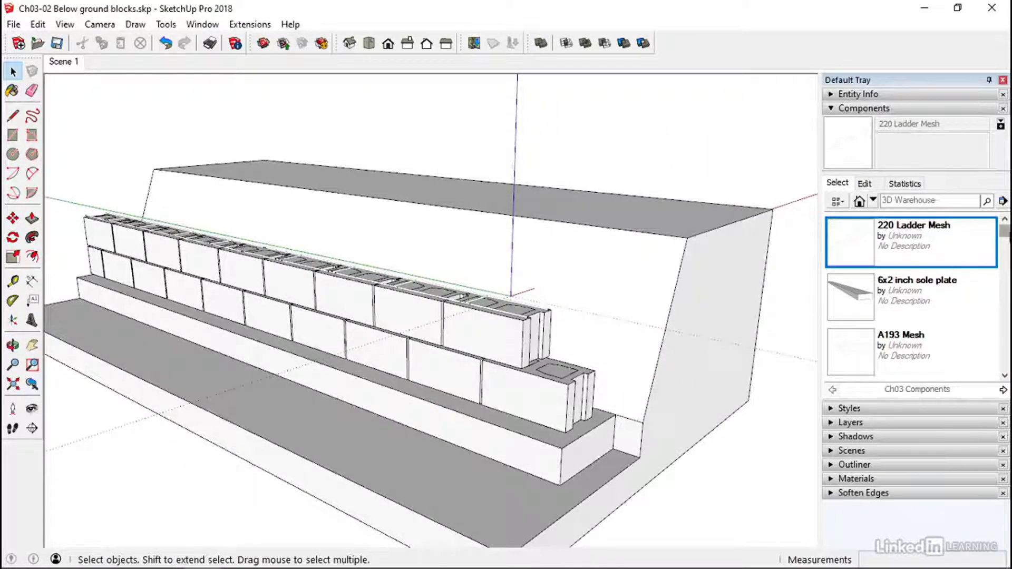
left_click_drag(1005, 232, 1004, 325)
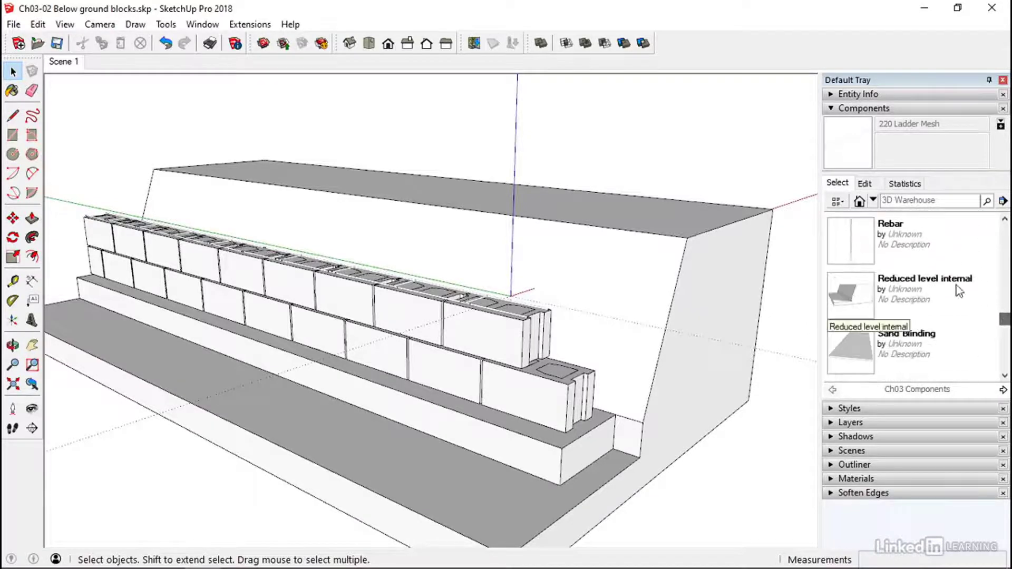
left_click(850, 246)
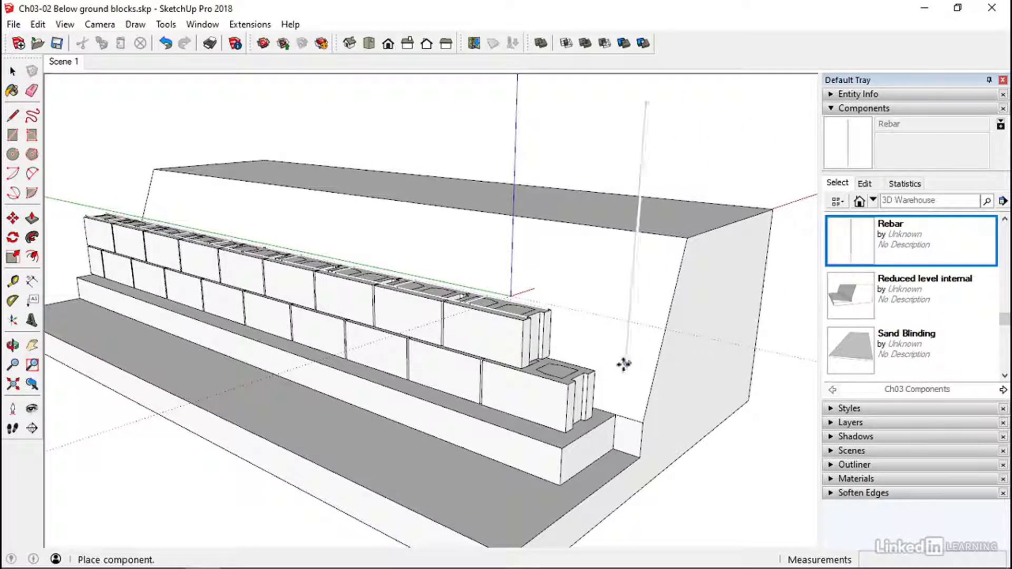
left_click(563, 375)
Step: Move the rebar 51 mm to the middle of the end block's infilled cavity
middle_click_drag(574, 374, 395, 444)
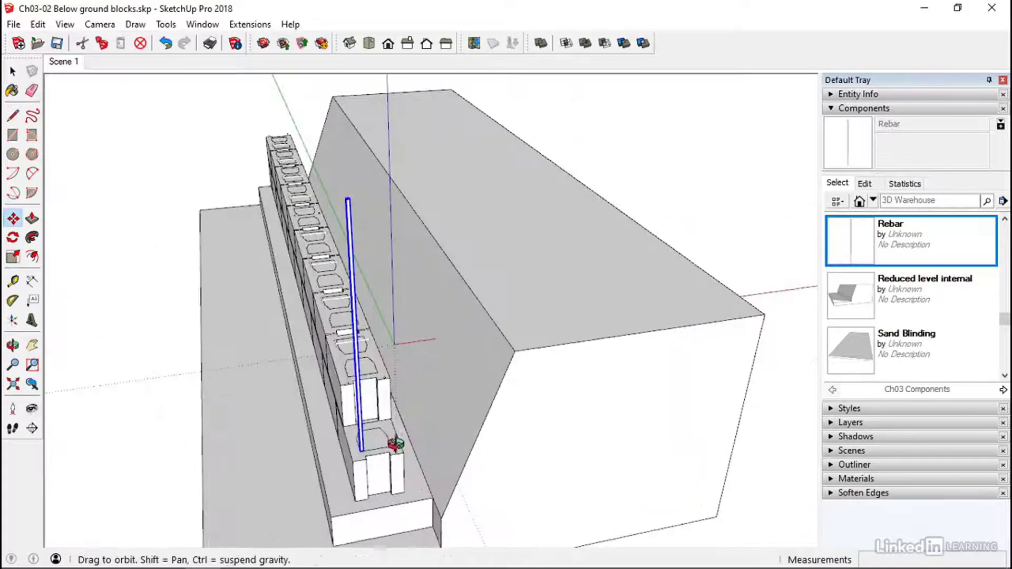
scroll(358, 458, "up", 5)
left_click(385, 433)
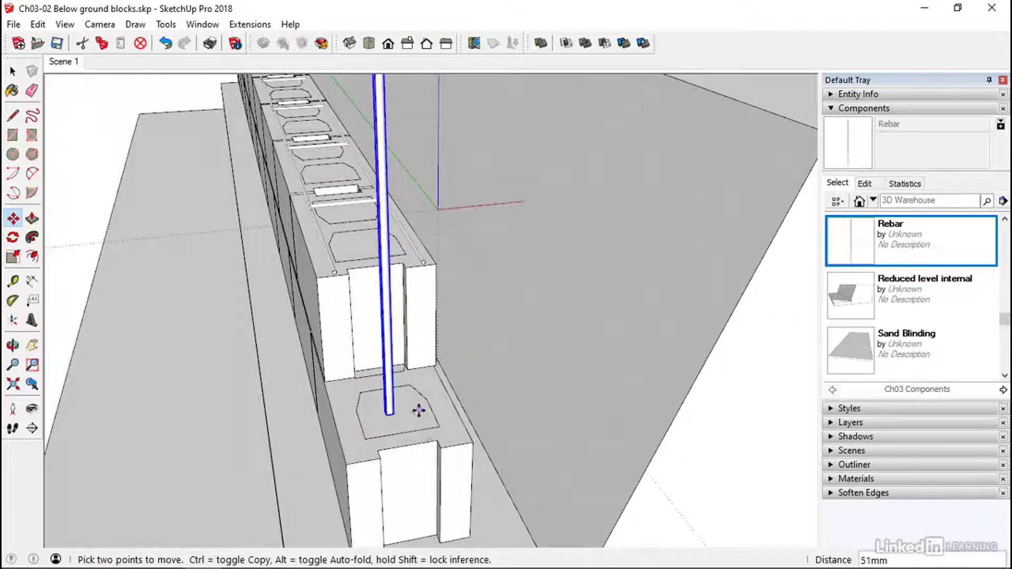
left_click(410, 414)
middle_click_drag(355, 422, 663, 261)
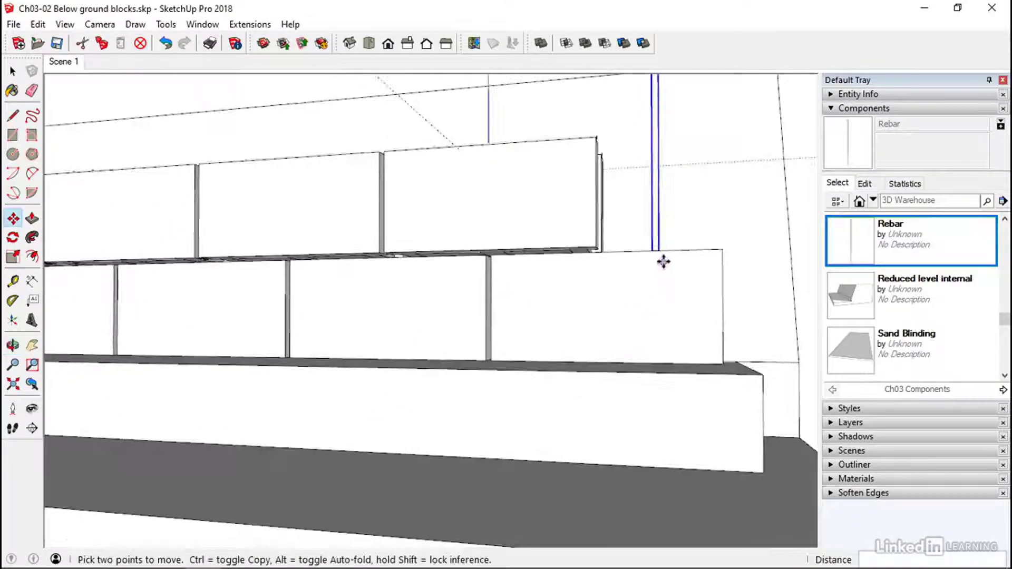
Step: Lower the rebar from the top of the first course's end block to the footing surface
left_click(723, 249)
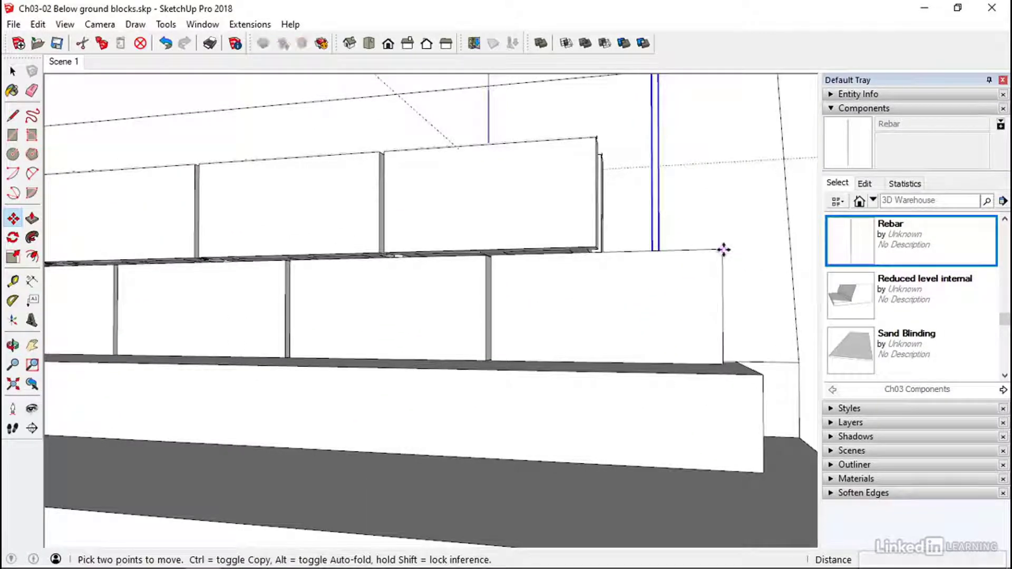
left_click(722, 370)
middle_click_drag(722, 370, 663, 372)
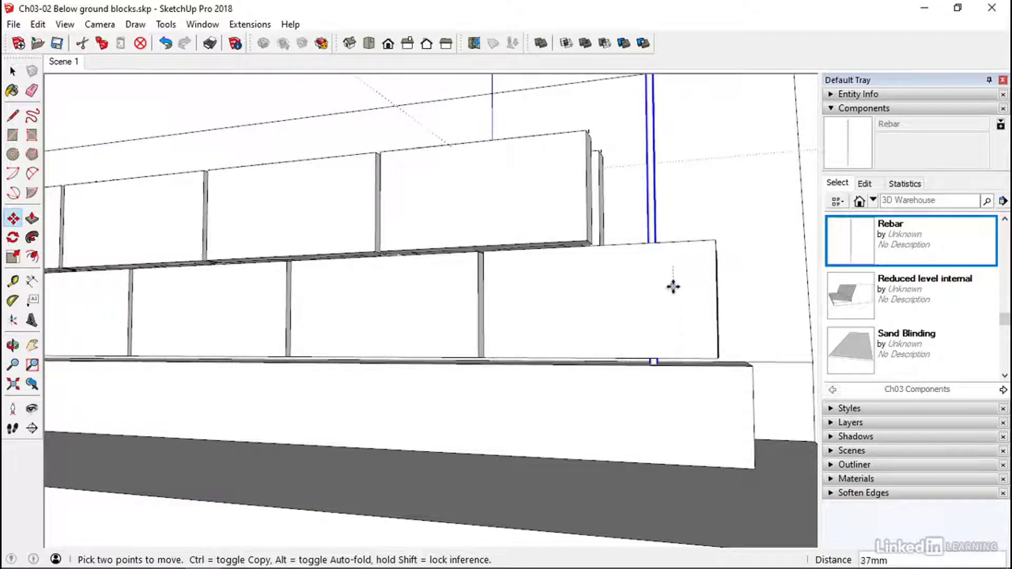
key("space")
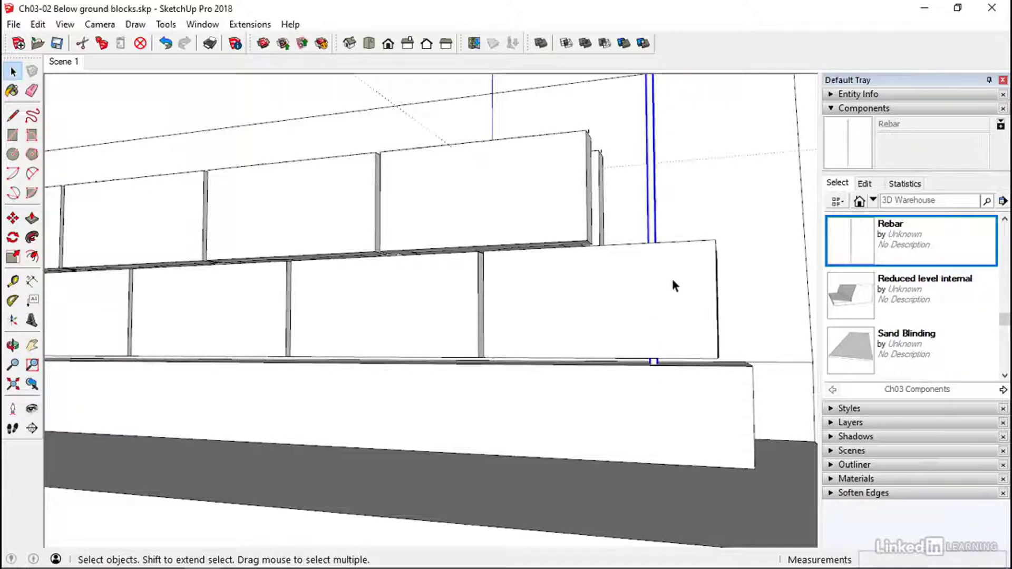
Step: Copy the rebar along the wall three times, spacing the copies three blocks apart
scroll(653, 281, "down", 2)
middle_click_drag(650, 283, 656, 247)
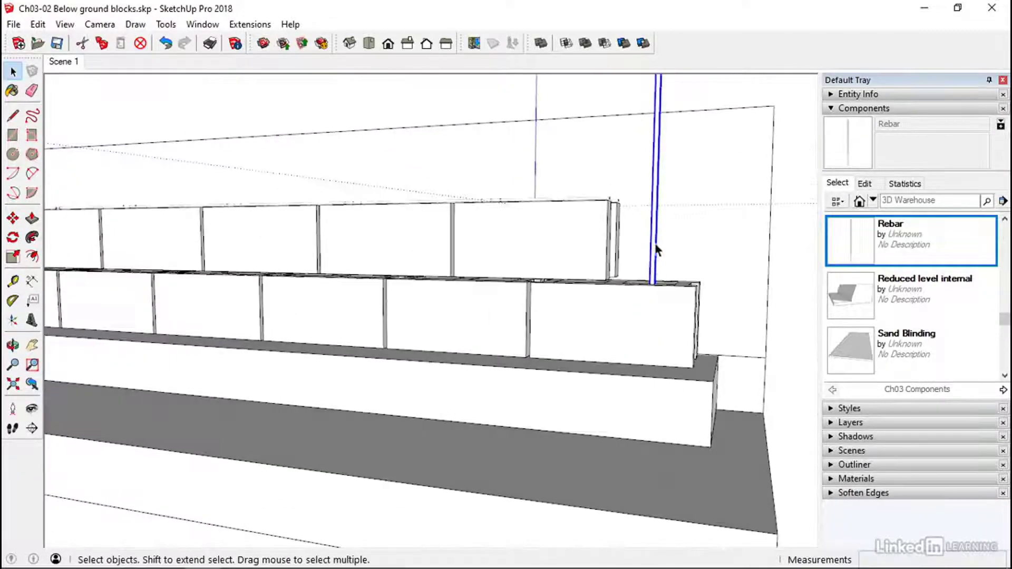
scroll(653, 381, "down", 3)
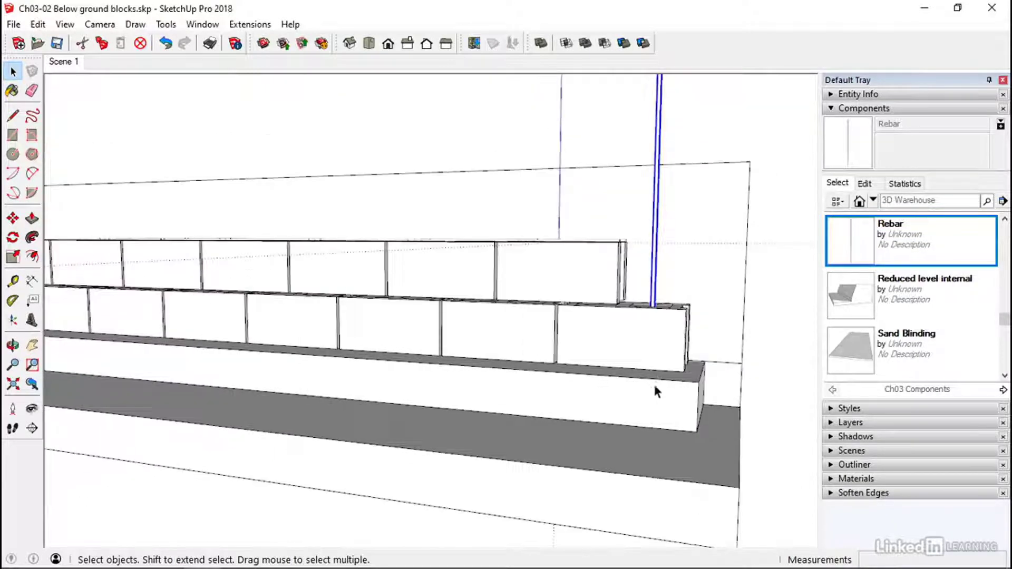
middle_click_drag(647, 338, 621, 473)
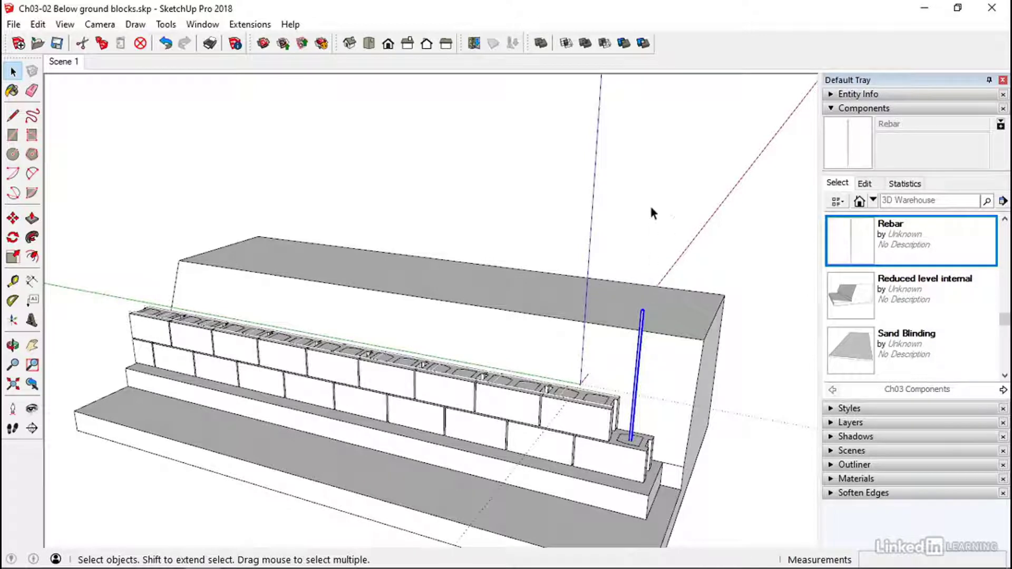
middle_click_drag(582, 393, 582, 392)
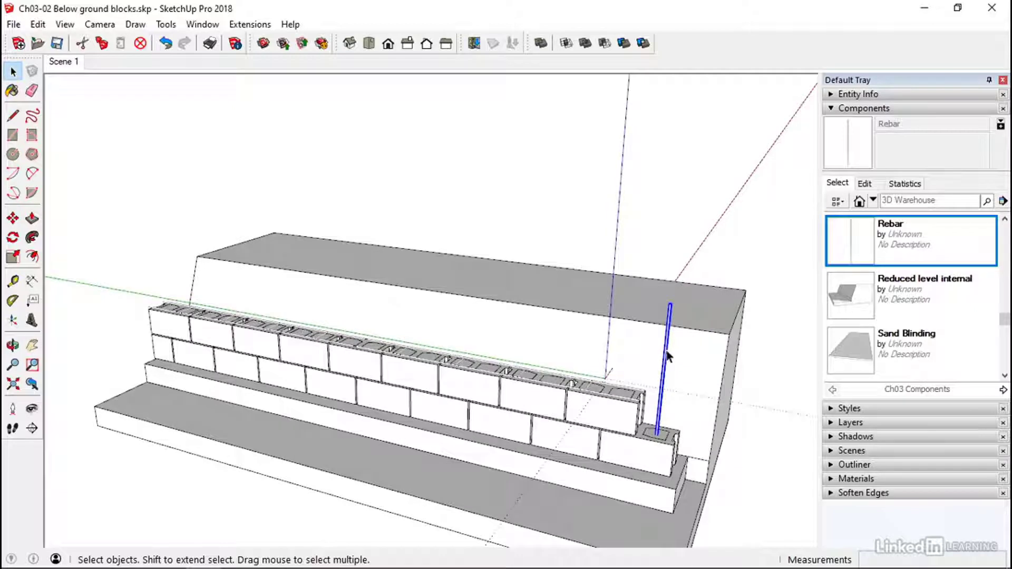
left_click(12, 217)
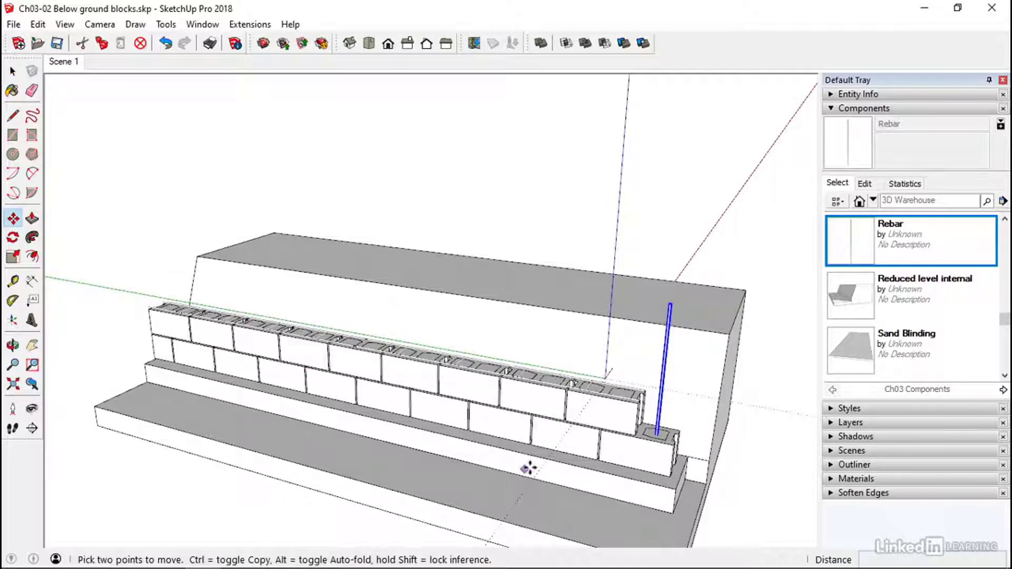
key("ctrl")
left_click(674, 447)
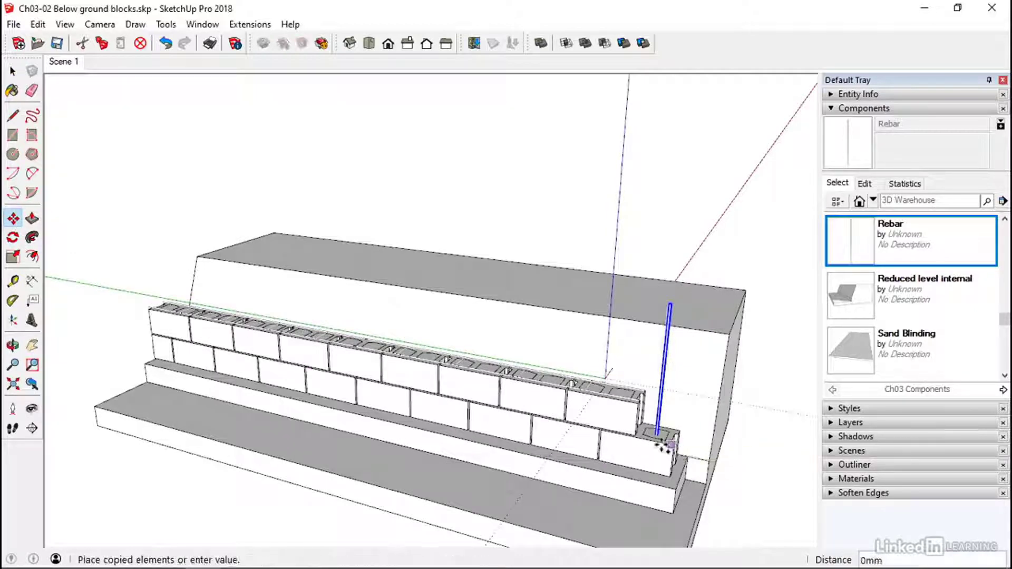
left_click(466, 402)
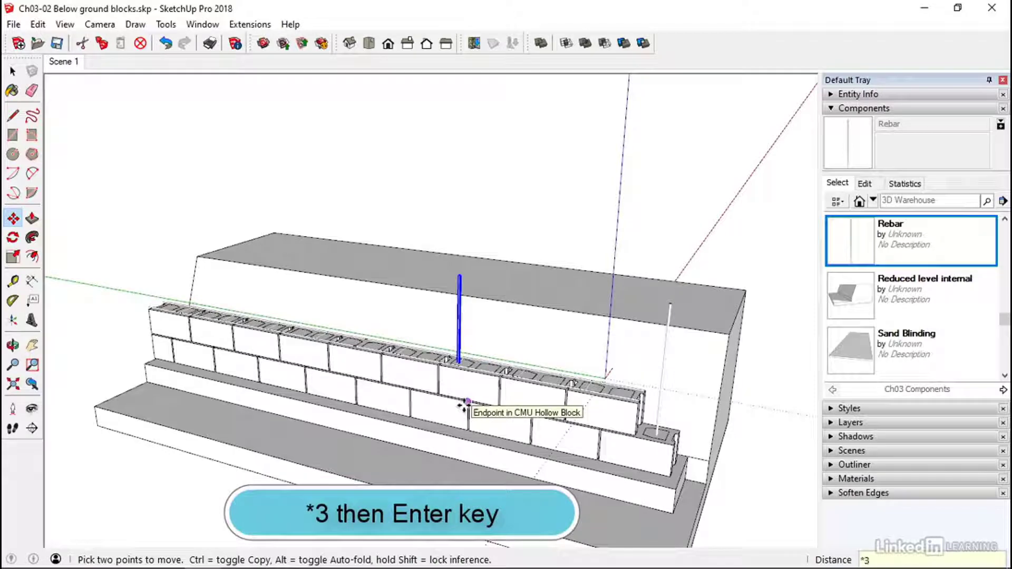
key("Return")
key("space")
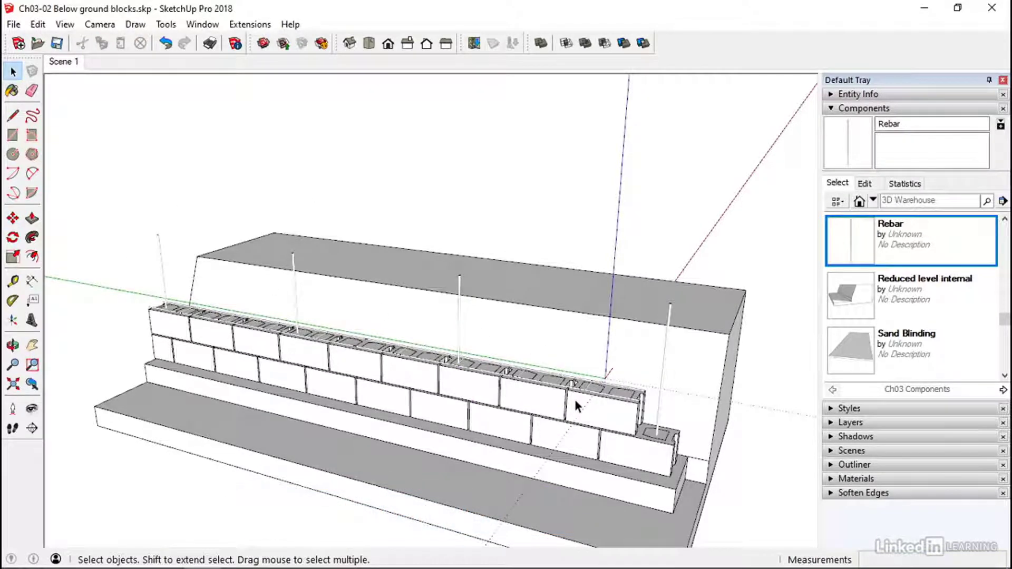
middle_click_drag(573, 397, 380, 284)
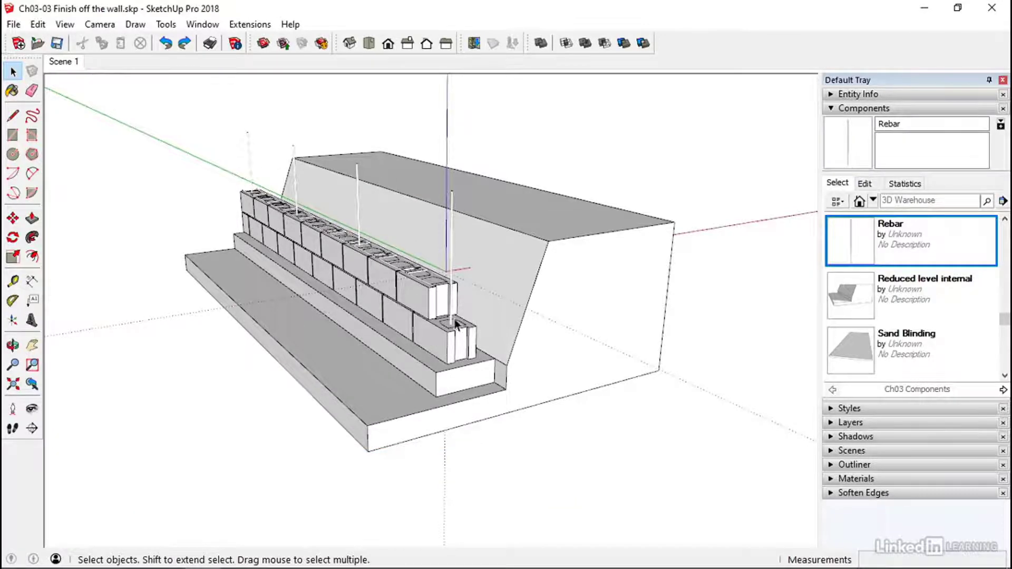
middle_click_drag(456, 323, 485, 339)
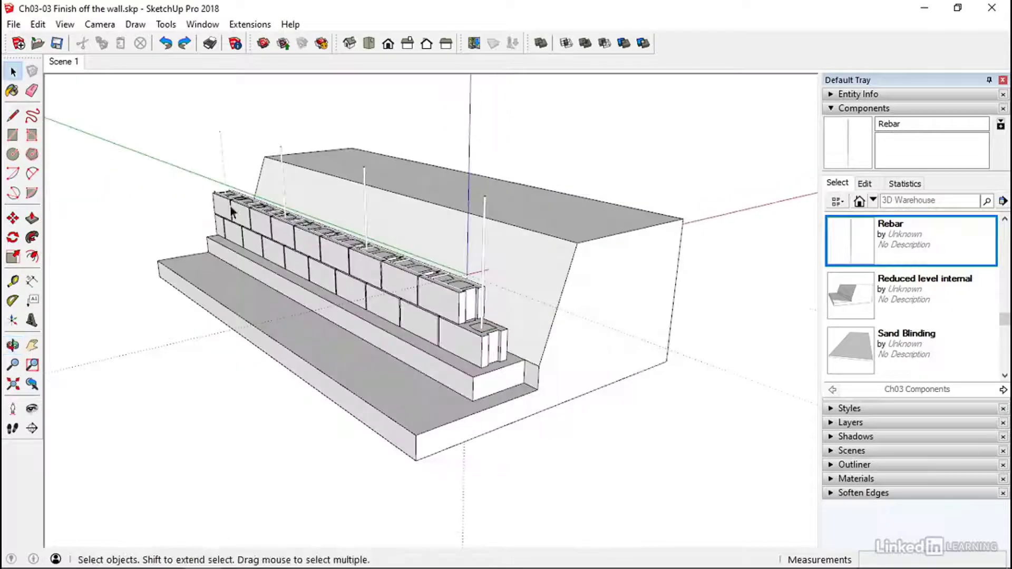
left_click_drag(188, 168, 531, 390)
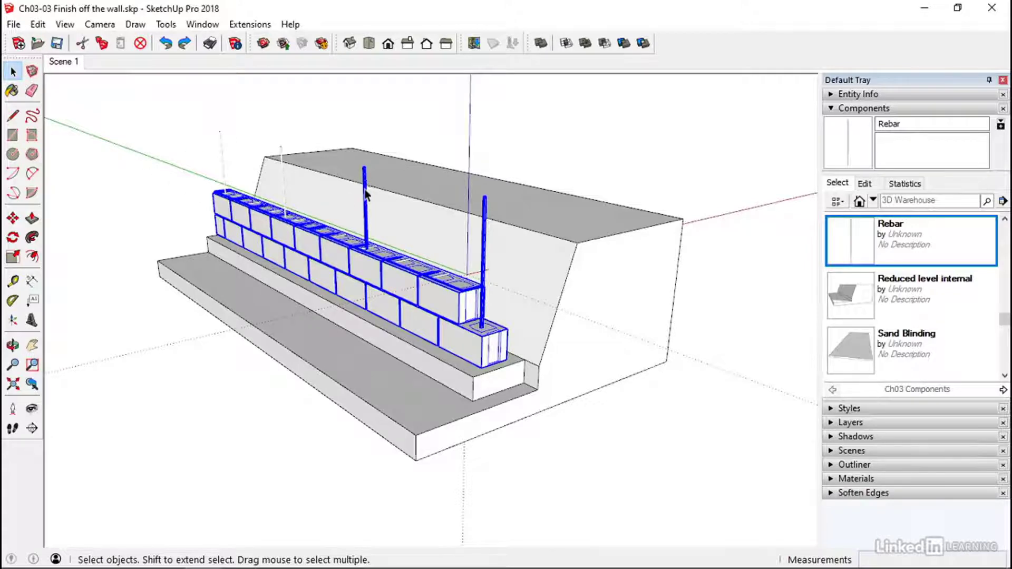
middle_click_drag(296, 306, 621, 264)
key("ctrl+t")
Step: Select both block courses with their ladder mesh, leaving the vertical rebars unselected
left_click_drag(177, 237, 654, 302)
middle_click_drag(655, 302, 421, 314)
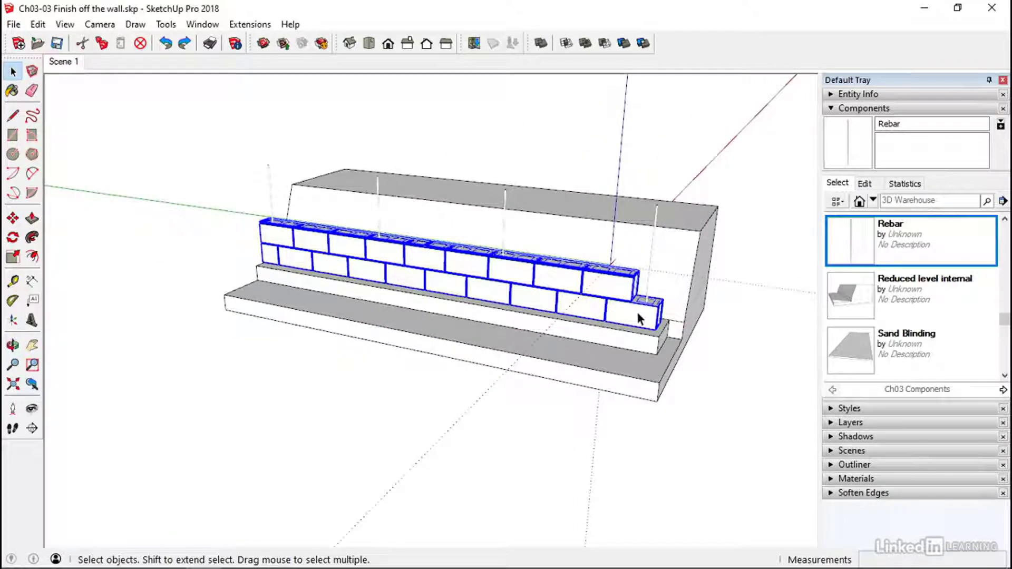
middle_click_drag(262, 259, 722, 232)
scroll(258, 344, "up", 5)
middle_click_drag(247, 348, 379, 314)
scroll(429, 316, "up", 3)
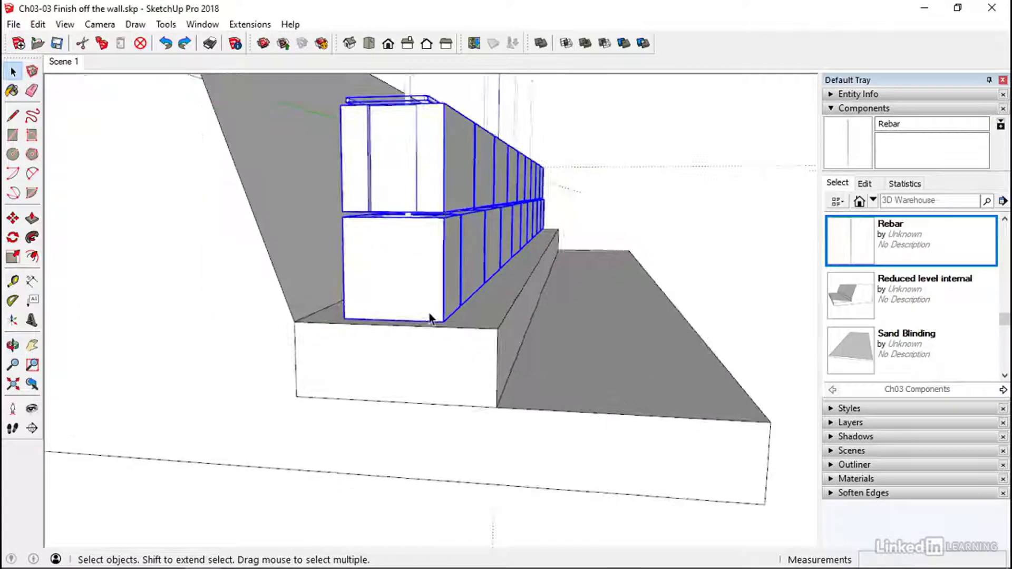
Step: Copy the selected courses 408 mm straight up along the blue axis, making two stacked copies
left_click(13, 218)
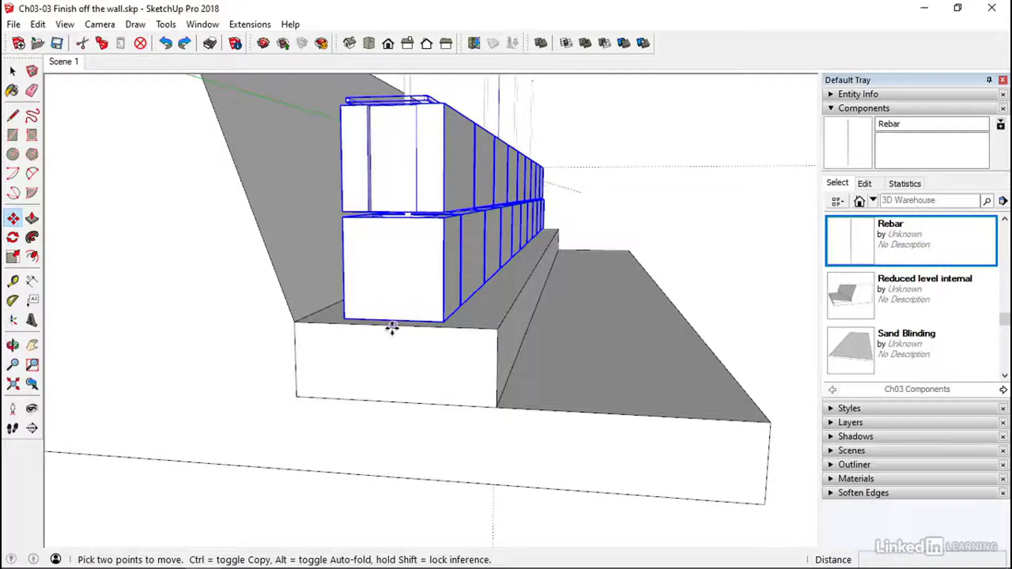
left_click(392, 323)
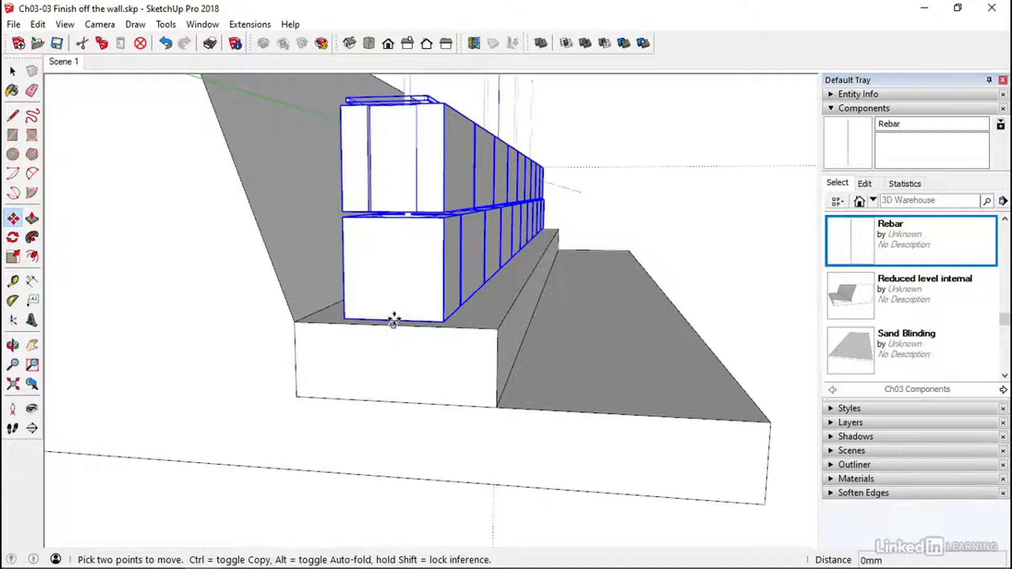
key("ctrl")
scroll(393, 211, "up", 5)
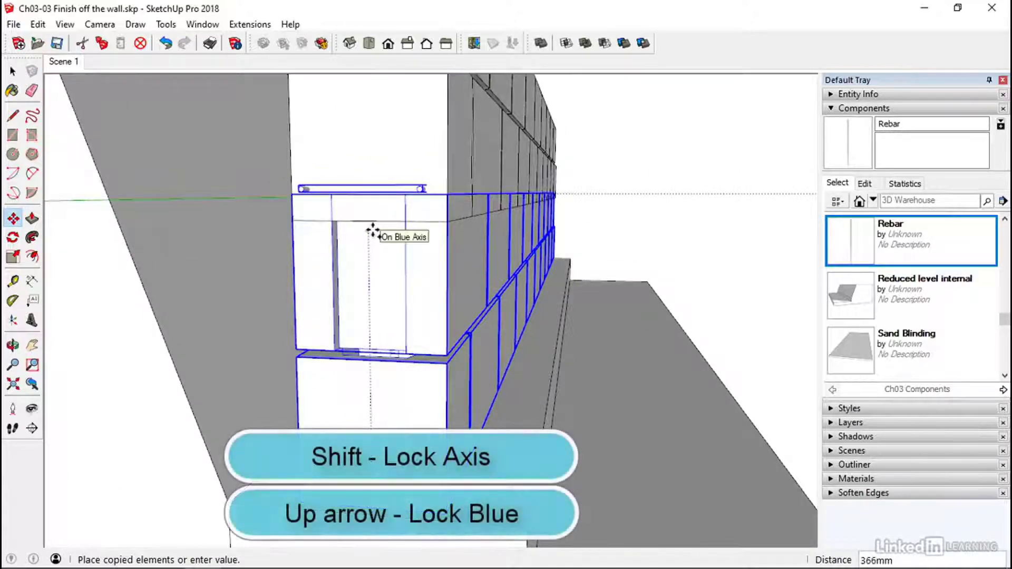
key("Up")
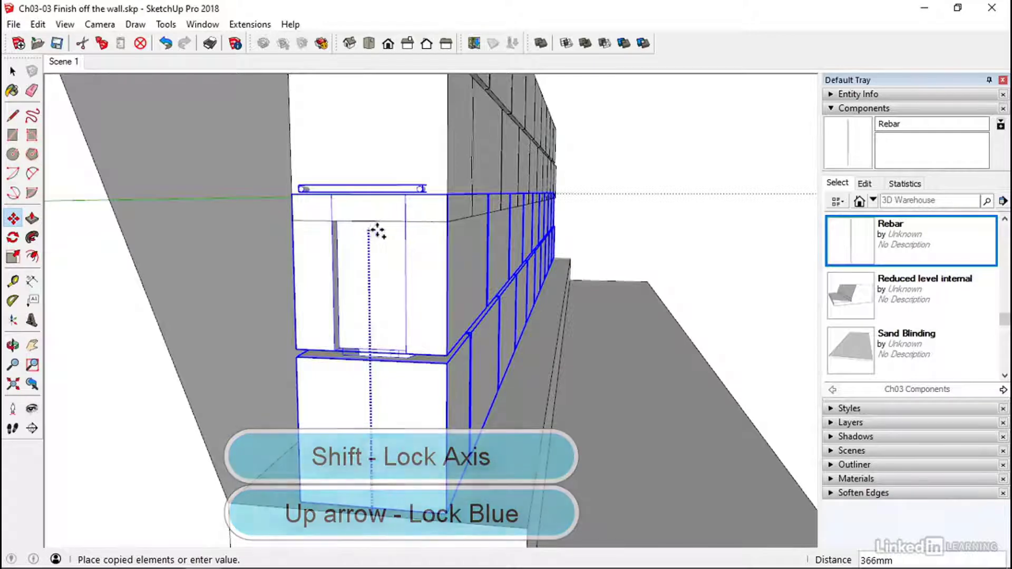
left_click(448, 194)
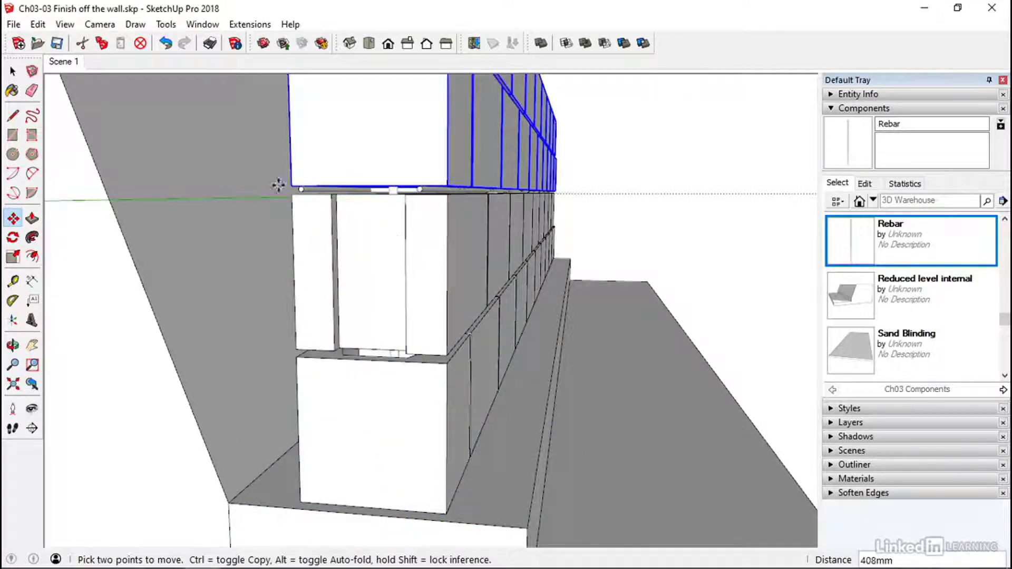
scroll(441, 219, "down", 5)
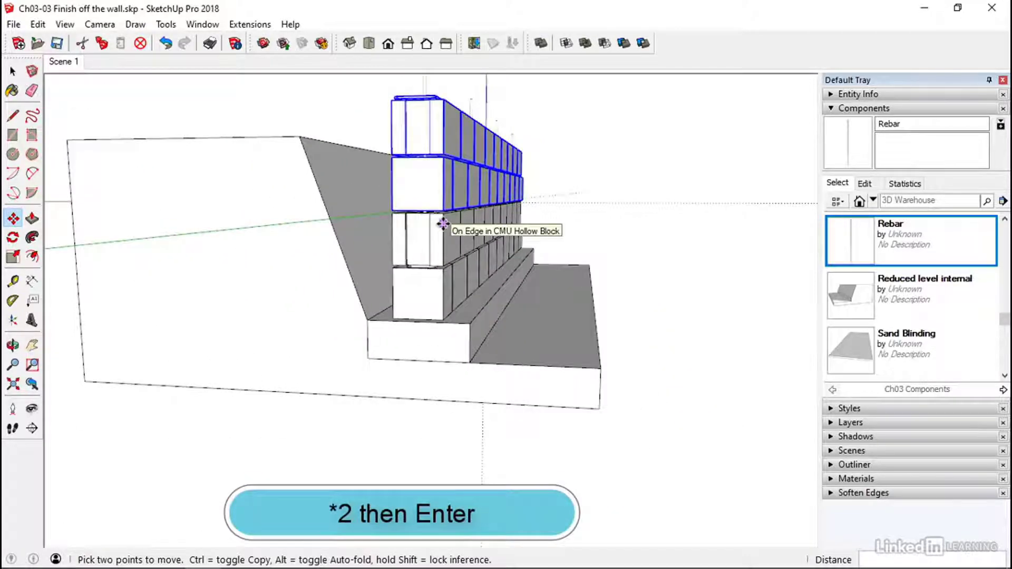
key("Return")
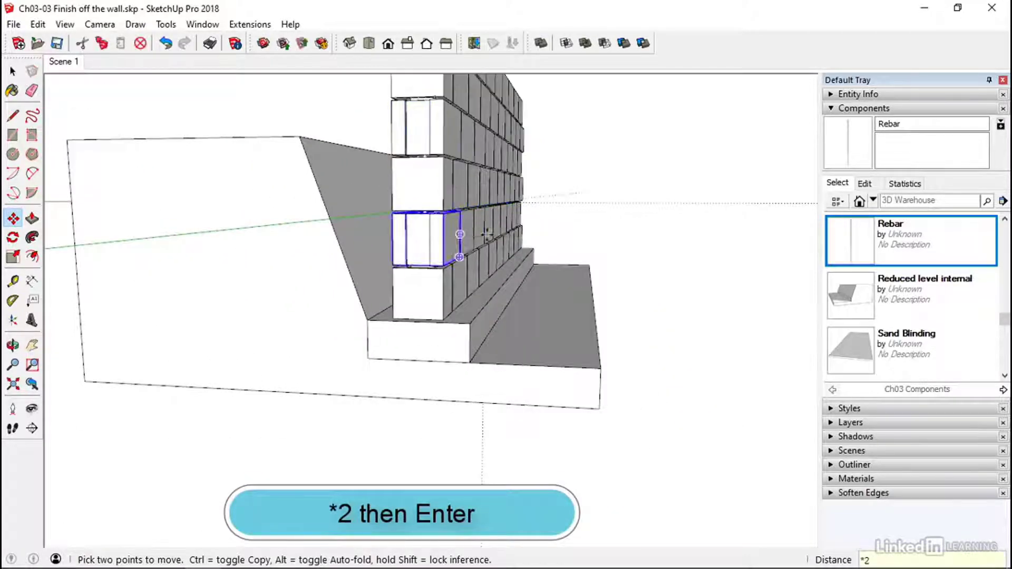
Step: Delete both ladder mesh pieces lying on the wall's top course
scroll(490, 219, "down", 3)
middle_click_drag(496, 201, 232, 369)
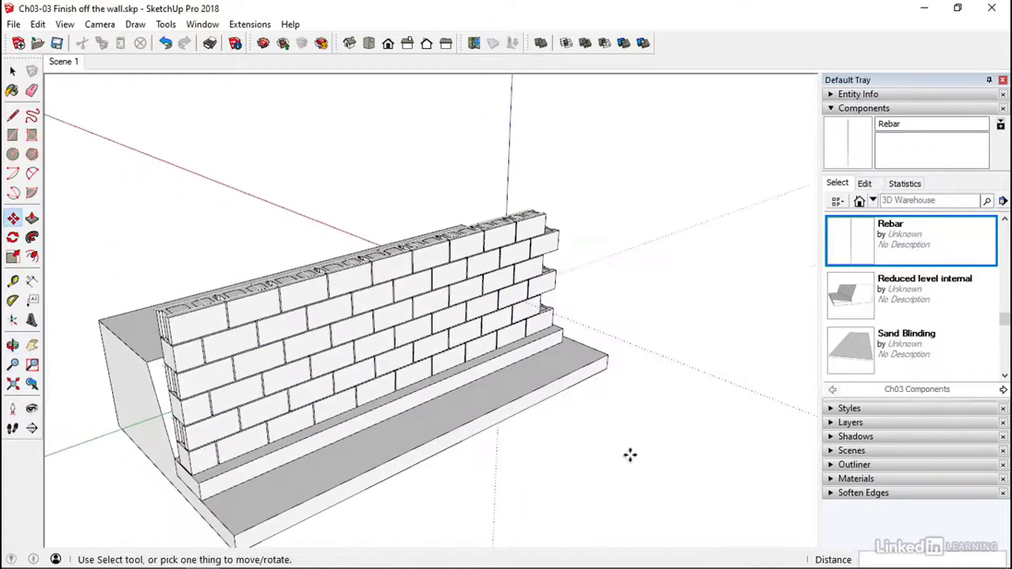
left_click(182, 308)
key("Delete")
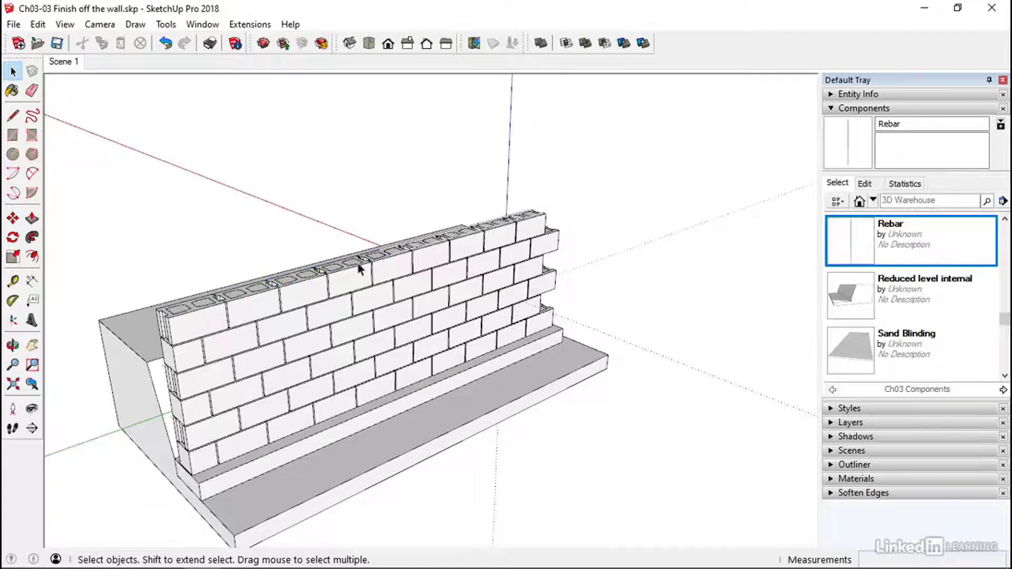
left_click(438, 244)
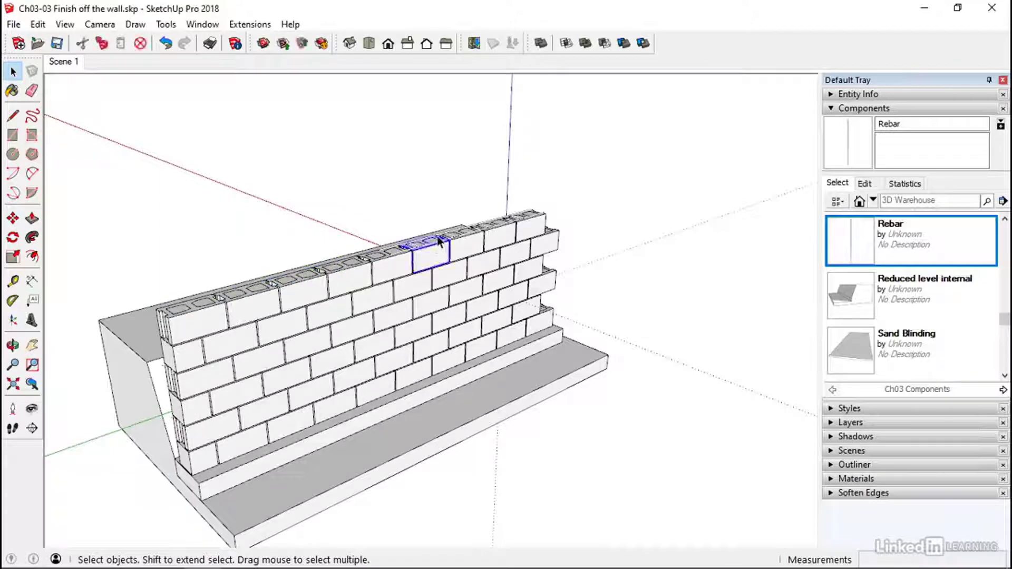
scroll(512, 209, "up", 4)
left_click(520, 224)
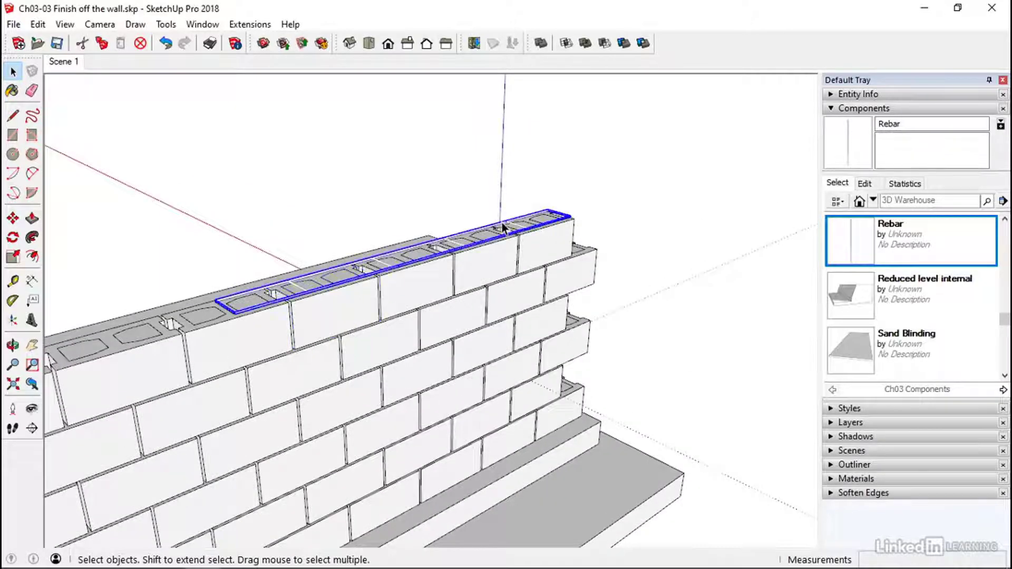
key("Delete")
Step: Examine the completed block wall and its position relative to the footing and sloped excavation bank from the front and end
middle_click_drag(375, 338, 388, 309)
scroll(321, 278, "down", 3)
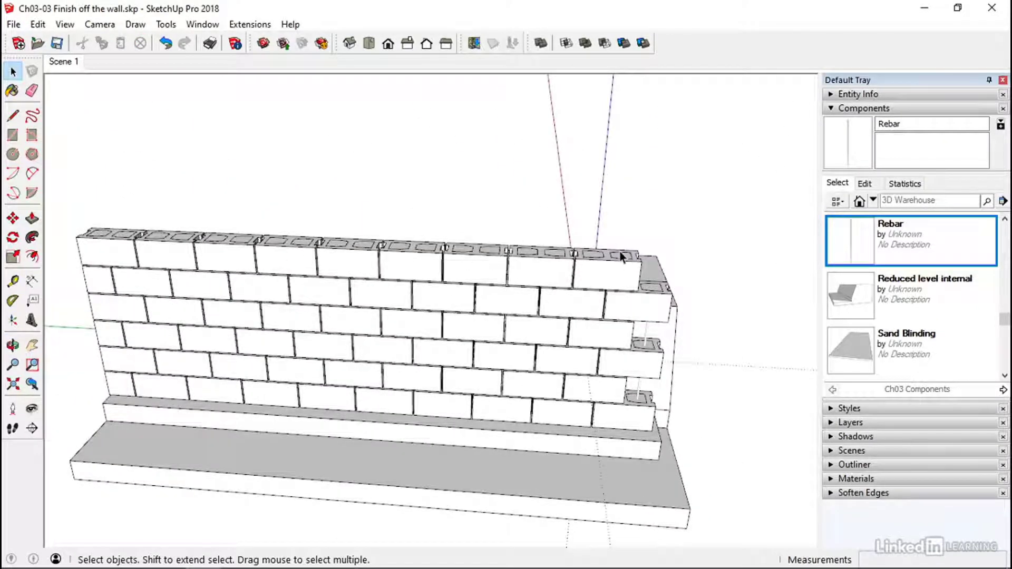
middle_click_drag(621, 256, 335, 234)
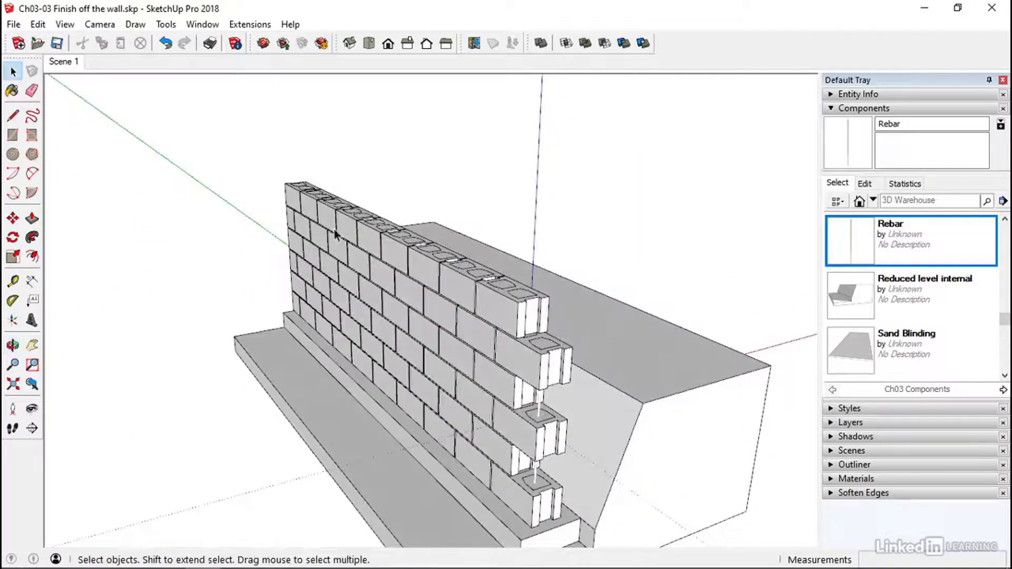
middle_click_drag(464, 285, 340, 257)
middle_click_drag(429, 401, 372, 403)
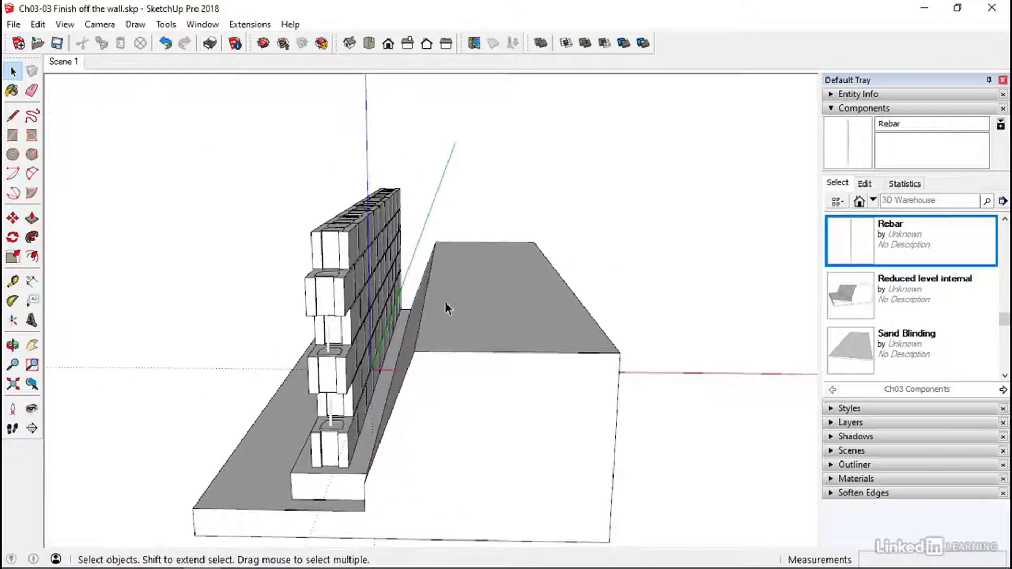
middle_click_drag(402, 388, 441, 349)
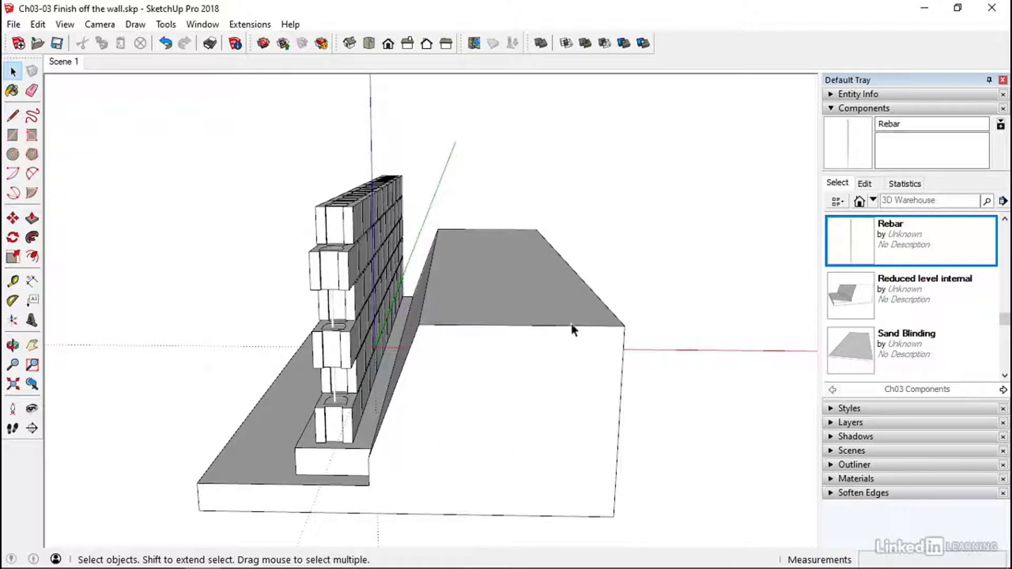
middle_click_drag(548, 359, 491, 348)
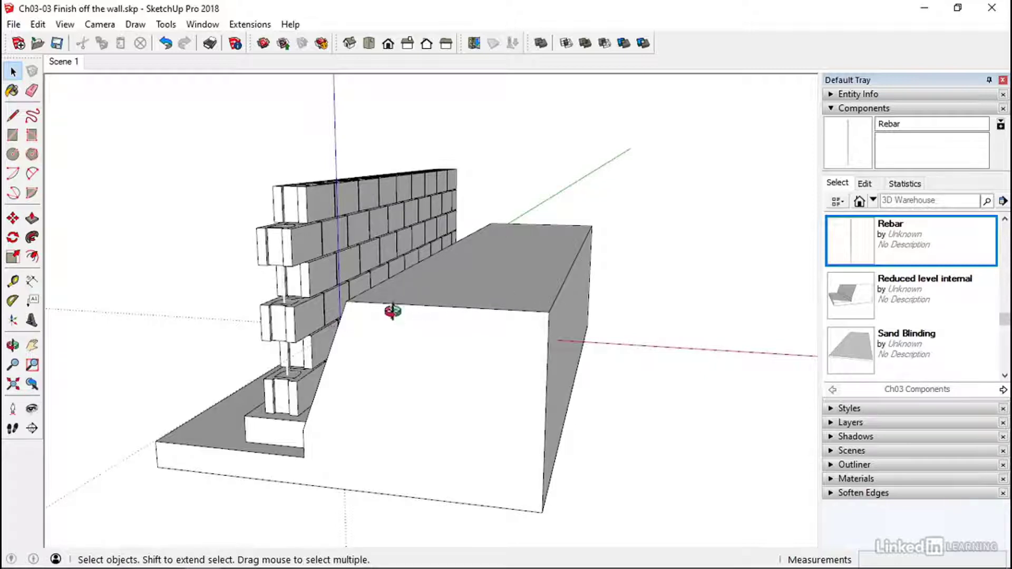
middle_click_drag(392, 311, 412, 325)
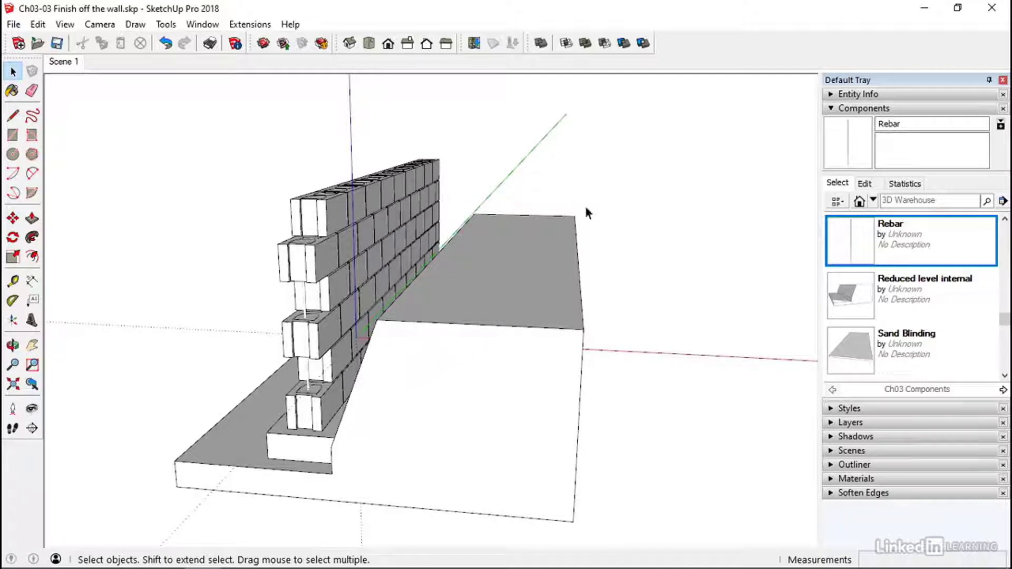
middle_click_drag(397, 357, 419, 347)
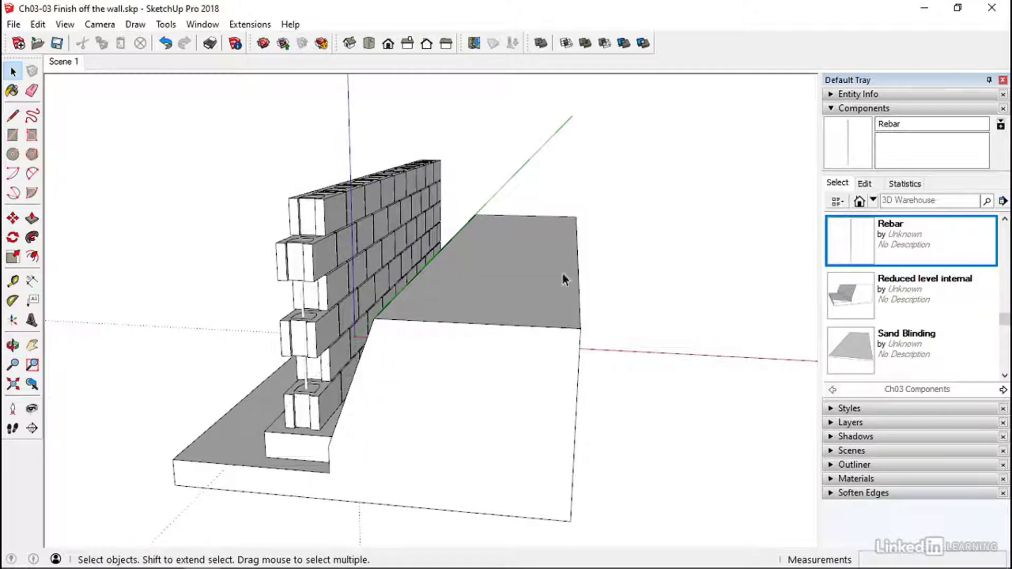
middle_click_drag(461, 330, 525, 298)
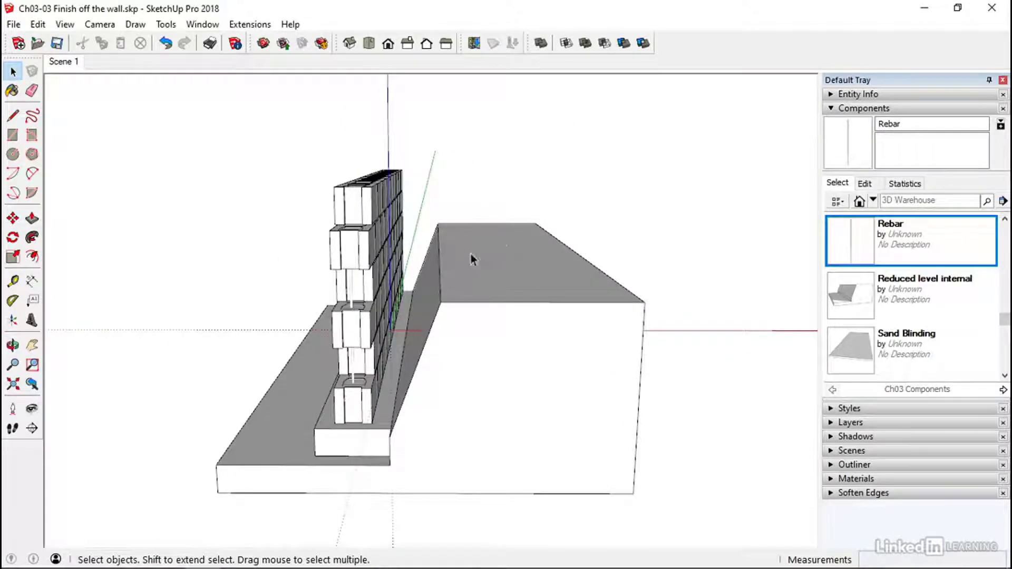
Step: Examine the gap between the block wall and the sloped excavation bank from both sides and the end
middle_click_drag(460, 327, 438, 318)
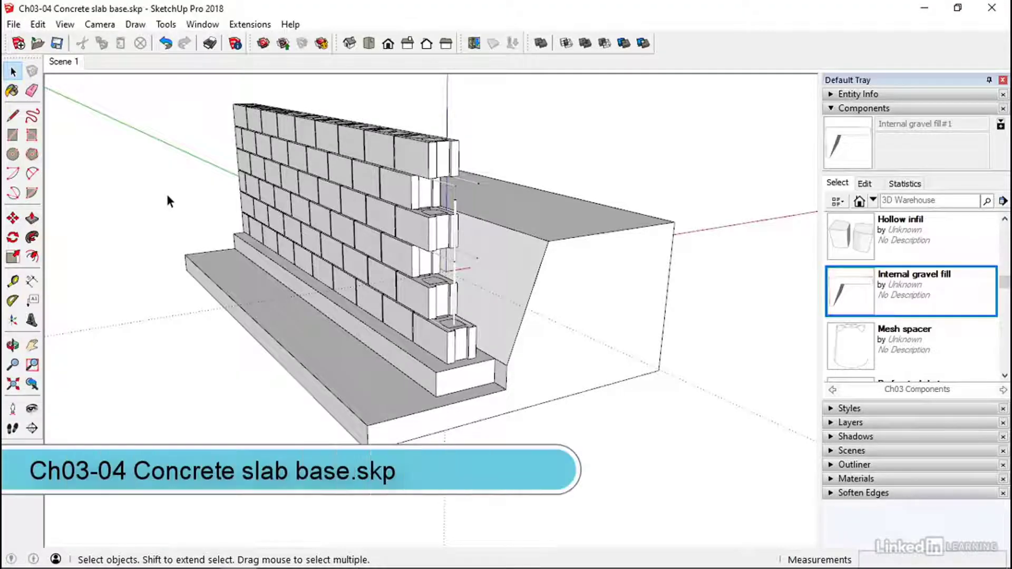
middle_click_drag(546, 172, 410, 285)
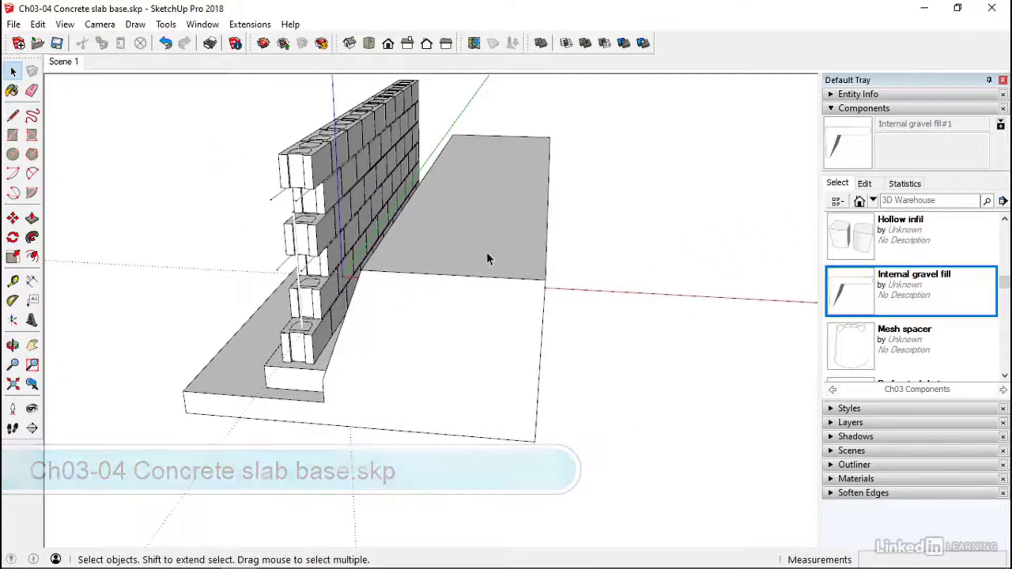
middle_click_drag(488, 255, 580, 226)
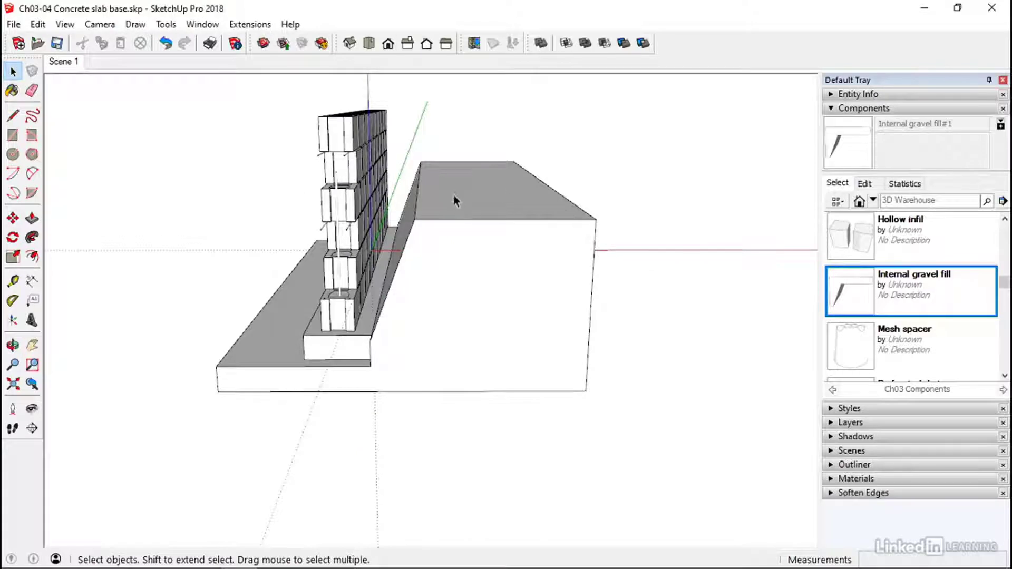
middle_click_drag(453, 195, 406, 197)
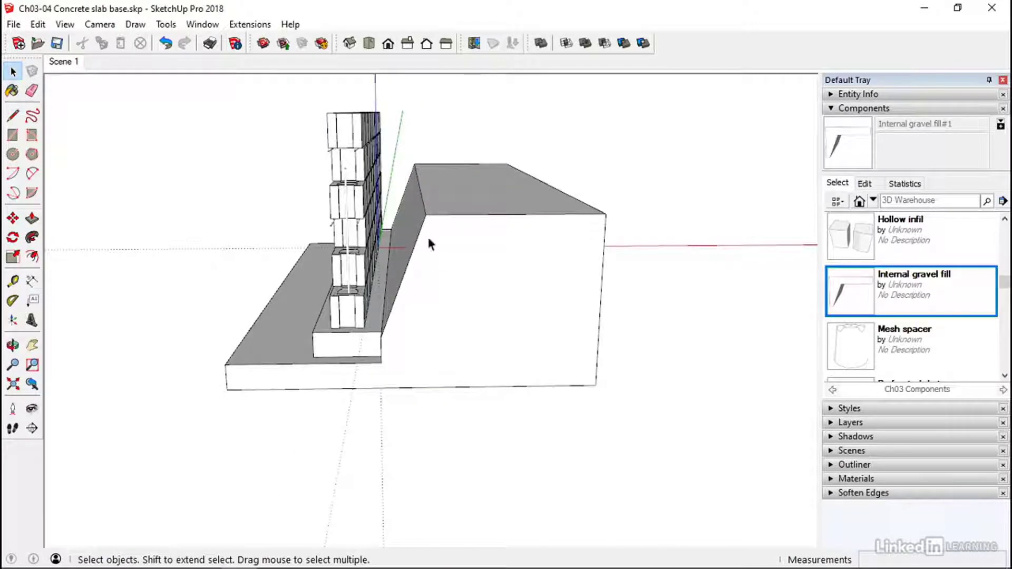
middle_click_drag(389, 286, 410, 279)
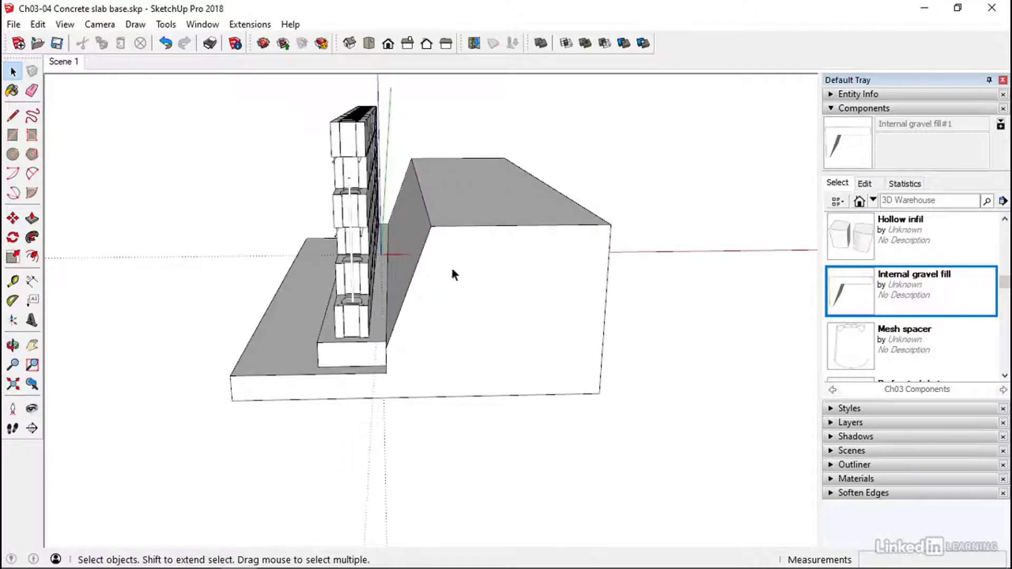
middle_click_drag(452, 273, 419, 259)
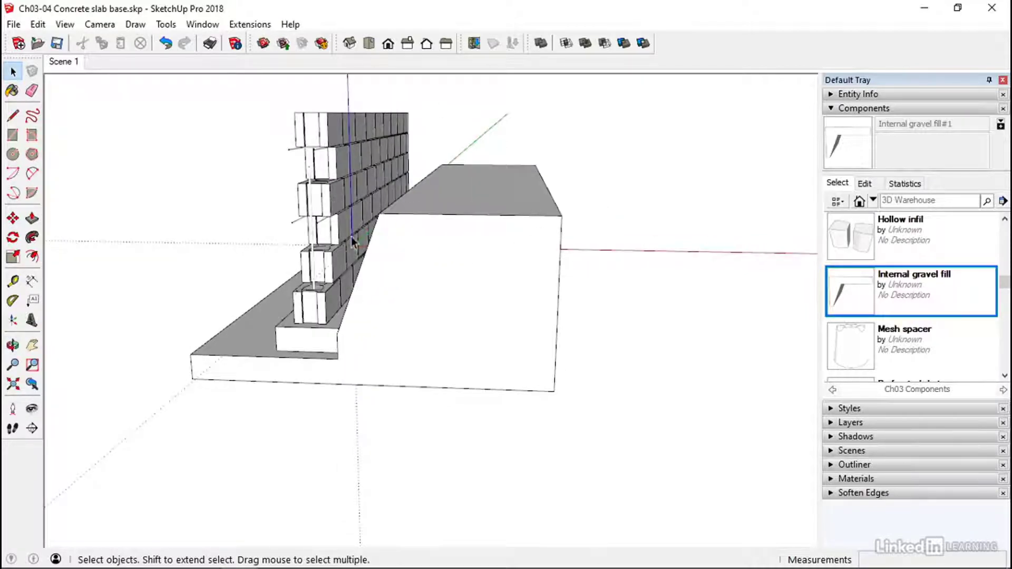
middle_click_drag(351, 236, 351, 190)
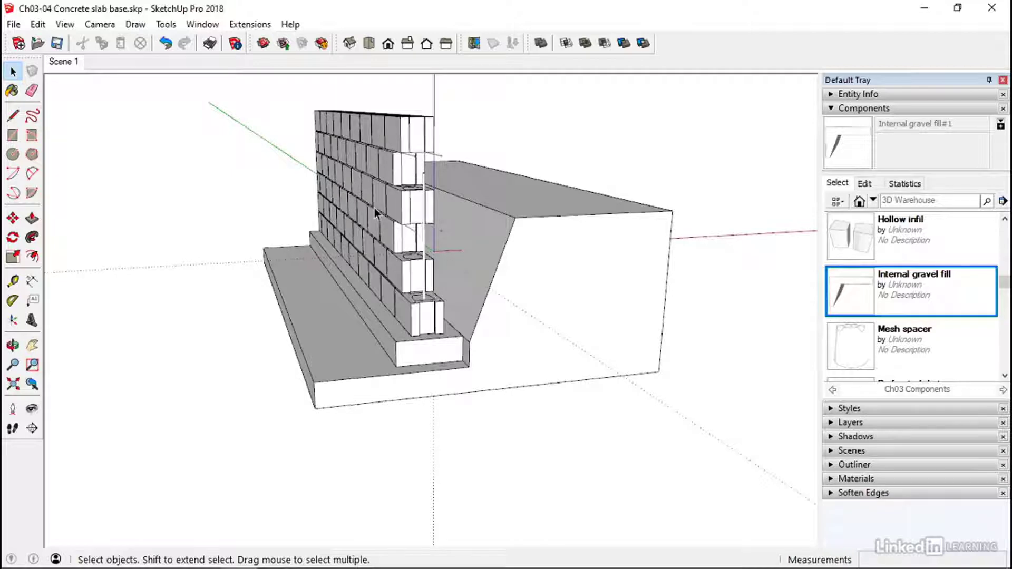
middle_click_drag(374, 207, 340, 241)
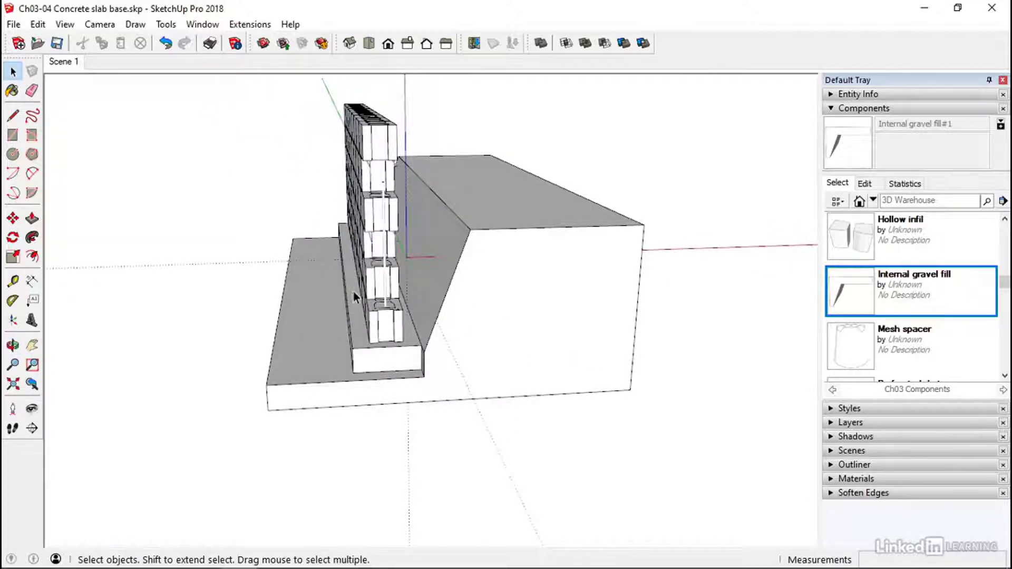
middle_click_drag(355, 285, 444, 300)
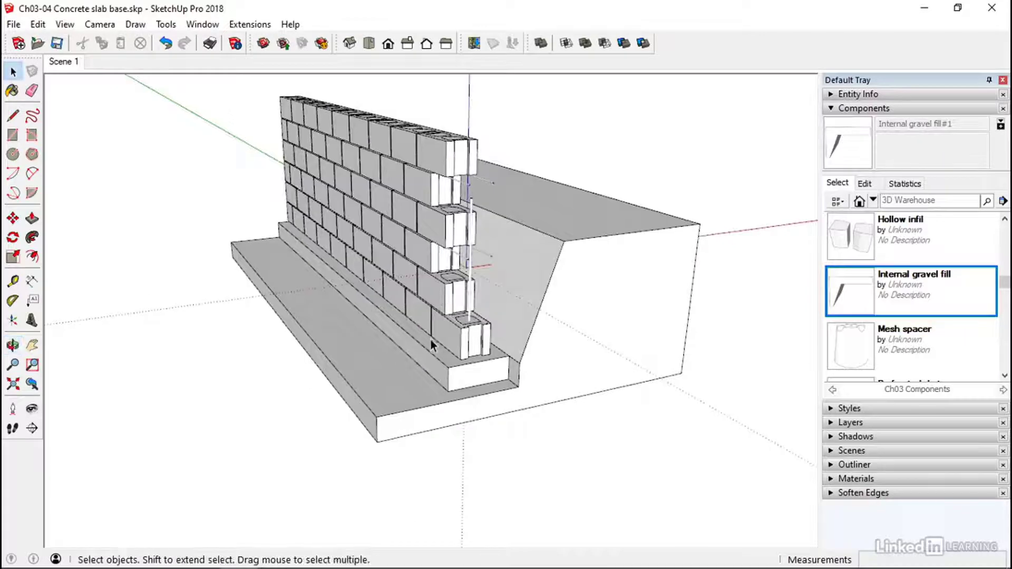
middle_click_drag(430, 339, 287, 300)
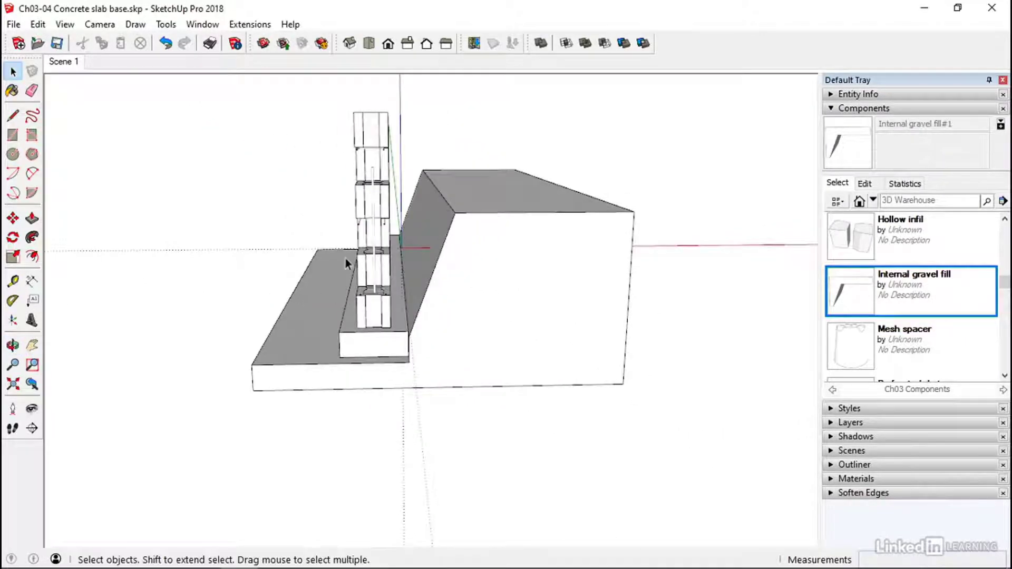
middle_click_drag(363, 256, 260, 282)
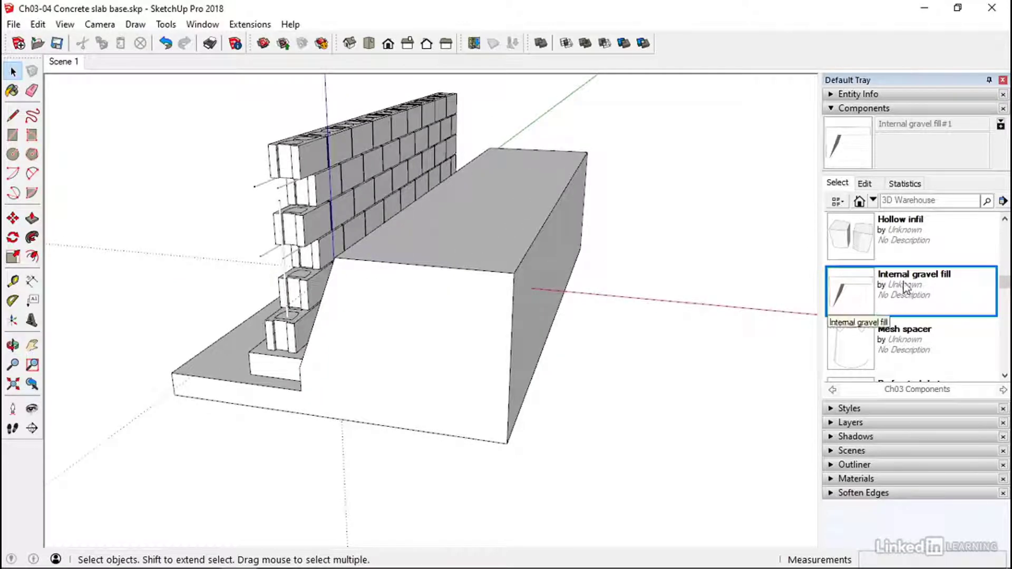
Step: Insert the Internal gravel fill component and move it so its slab's lower far outer corner meets the bank's far outer top corner
left_click(879, 291)
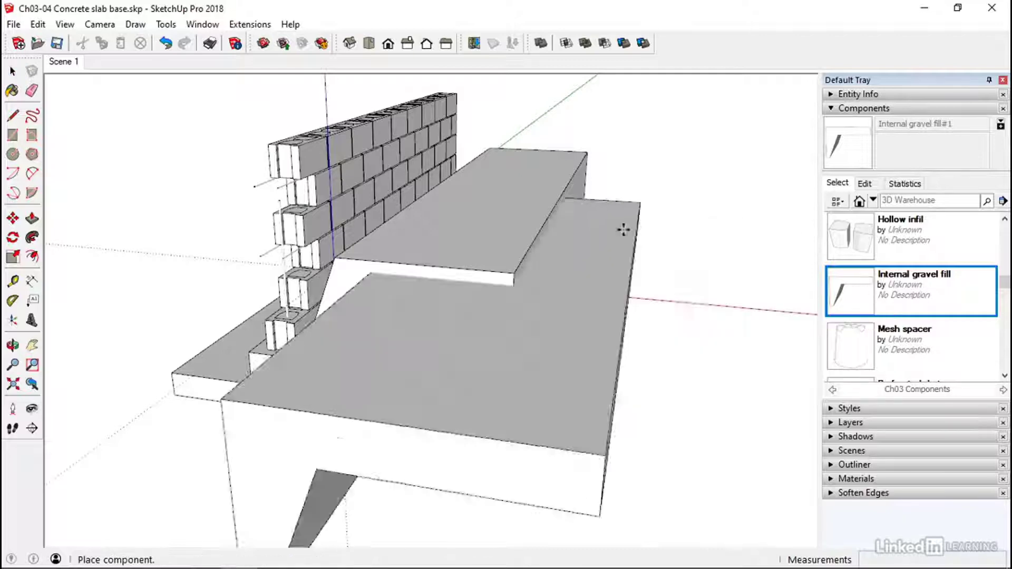
left_click(515, 241)
middle_click_drag(526, 225, 212, 228)
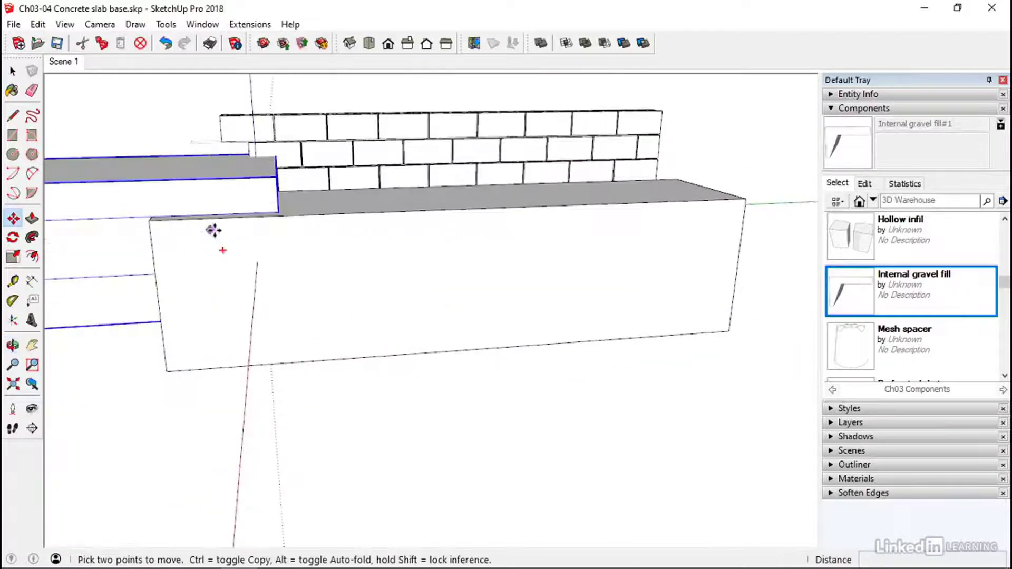
left_click(279, 213)
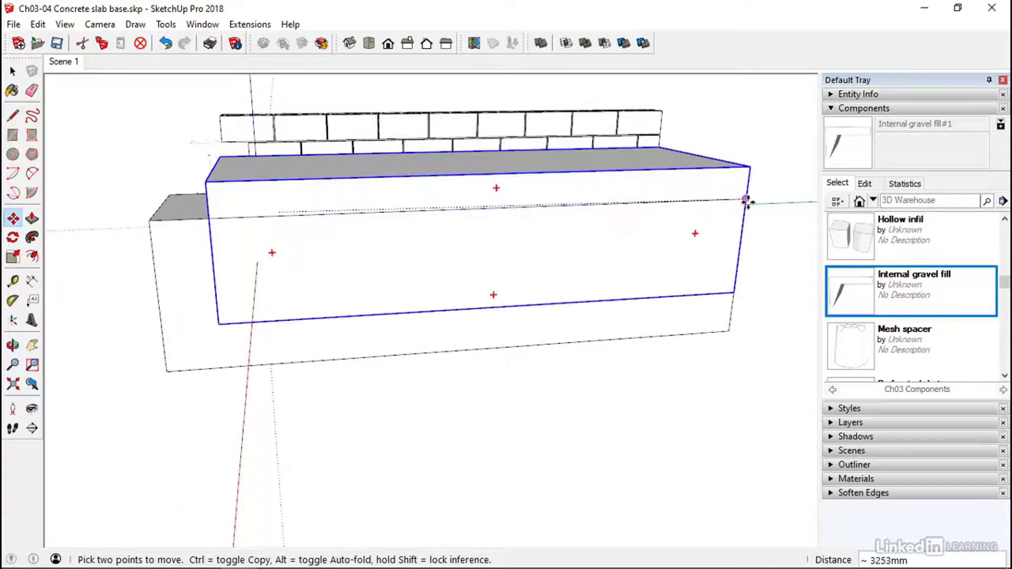
middle_click_drag(732, 213, 316, 228)
middle_click_drag(232, 220, 573, 278)
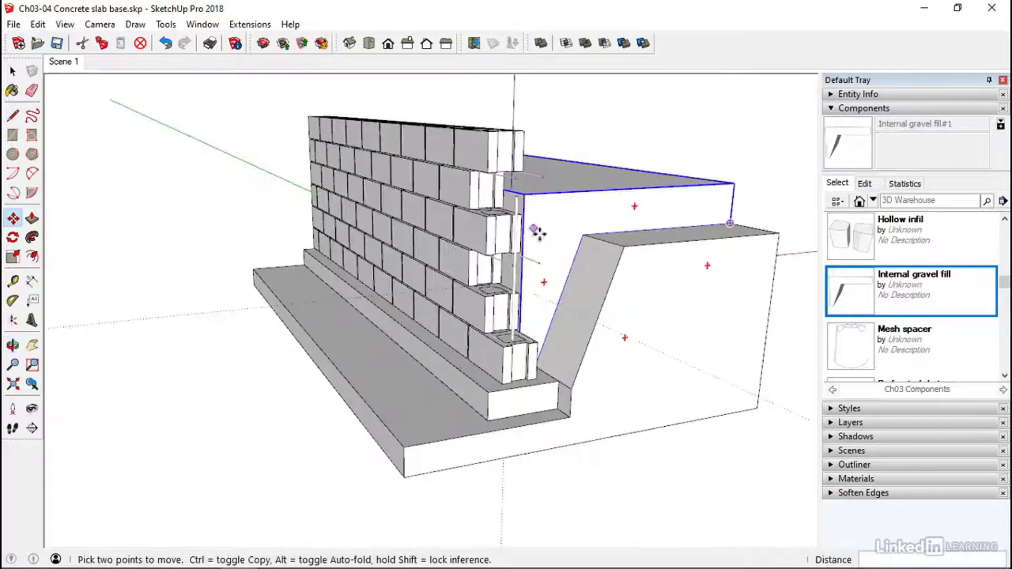
middle_click_drag(538, 228, 501, 287, "shift")
key("space")
left_click(694, 252)
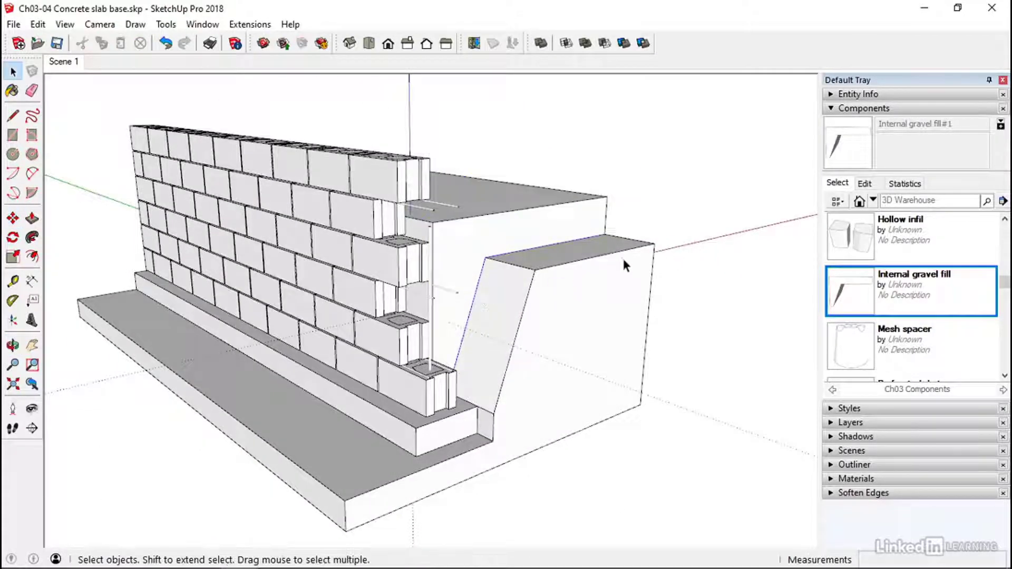
Step: Insert the Sand Blinding component from the Ch03 component collection onto the gravel fill's top near edge
middle_click_drag(622, 258, 316, 301)
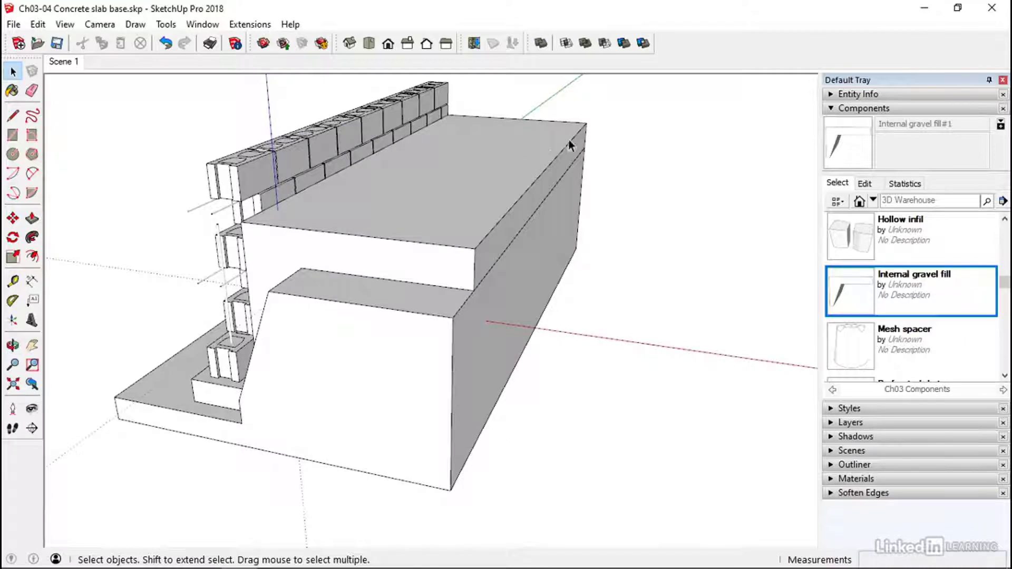
middle_click_drag(321, 214, 419, 222)
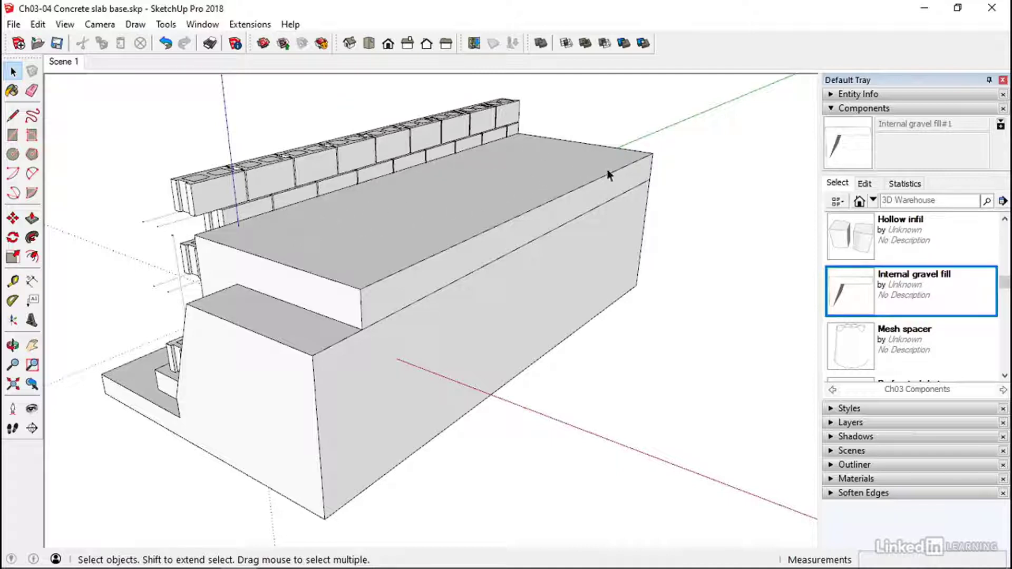
middle_click_drag(308, 220, 452, 216)
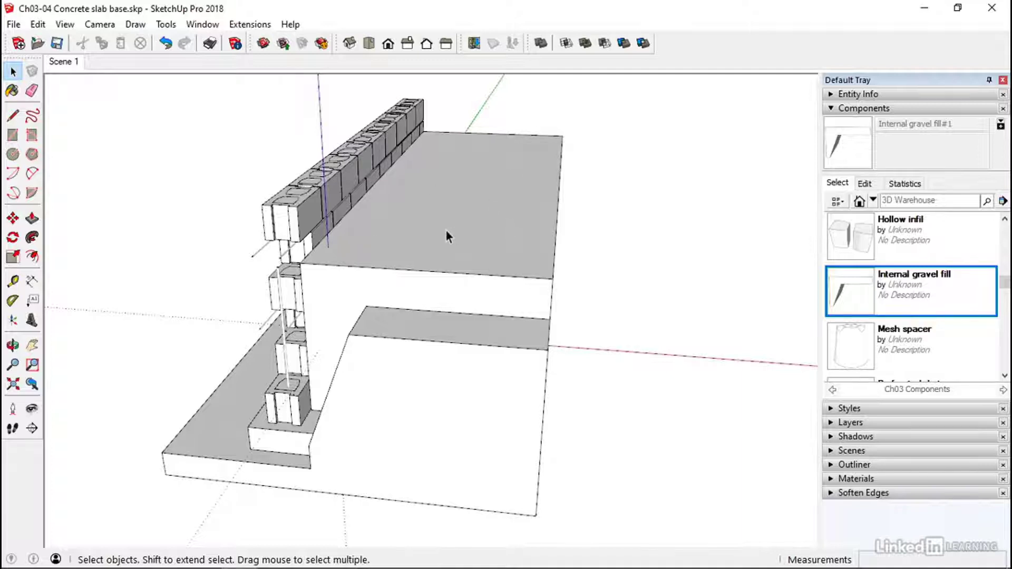
middle_click_drag(447, 236, 265, 229)
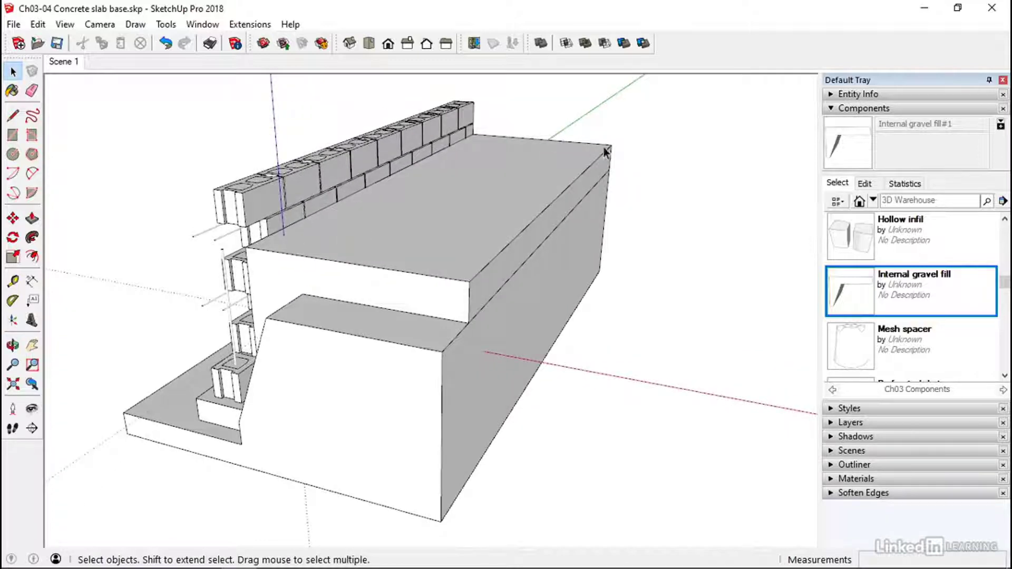
middle_click_drag(418, 232, 476, 220)
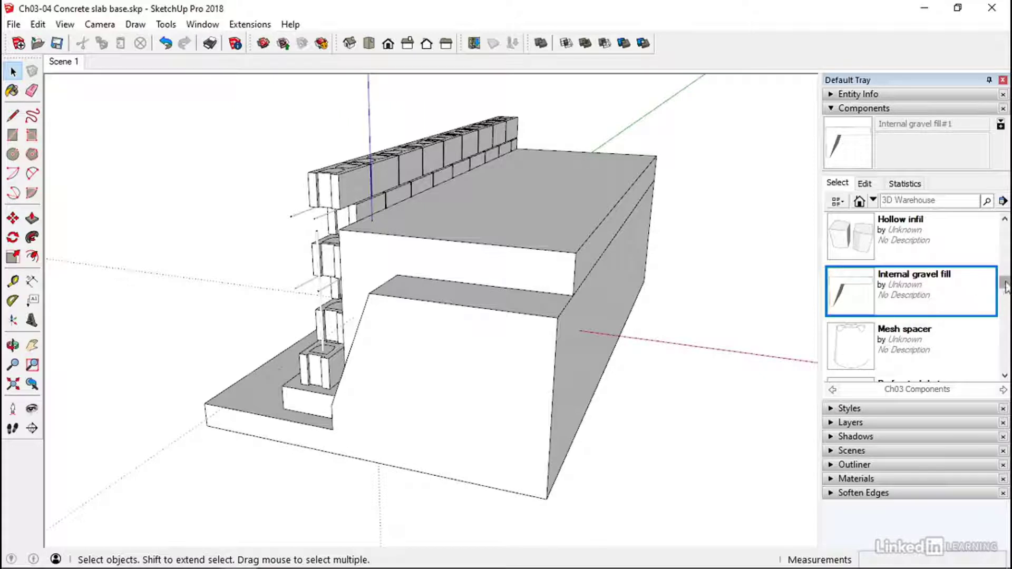
left_click_drag(1005, 284, 1005, 328)
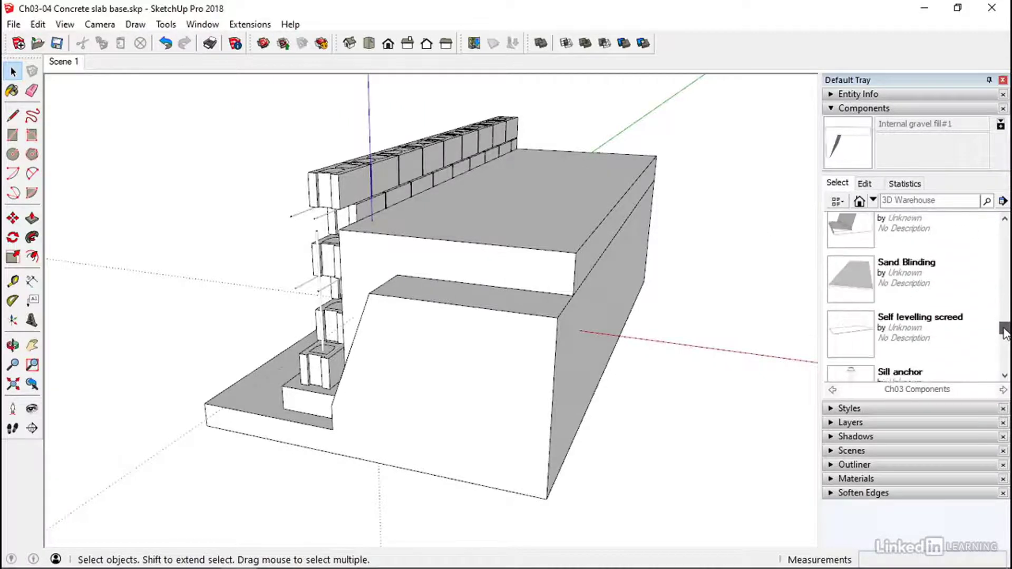
left_click(848, 288)
left_click(463, 240)
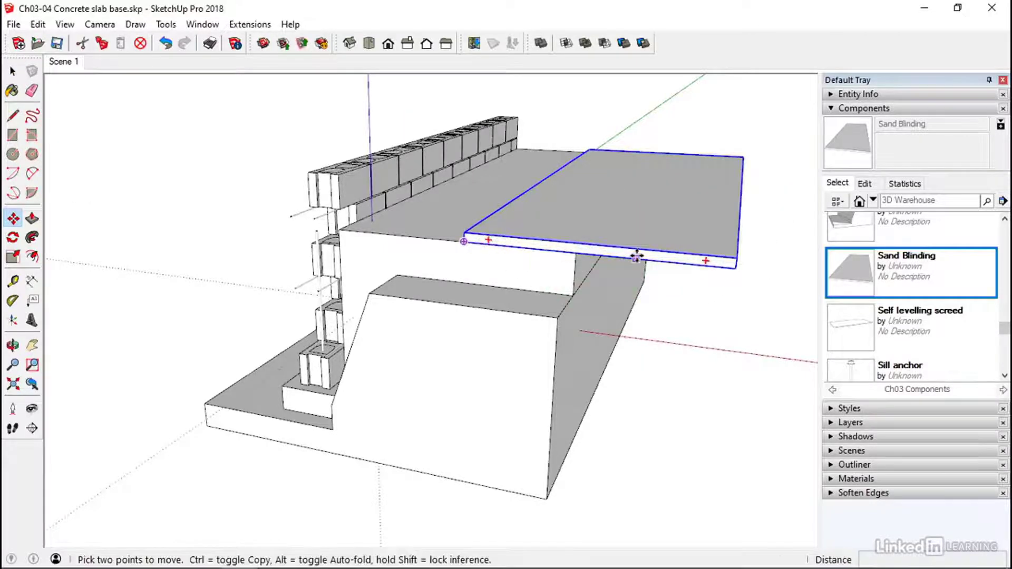
Step: Move the sand blinding by its lower far outer corner onto the gravel fill's far outer top corner, then deselect it
middle_click_drag(637, 256, 41, 269)
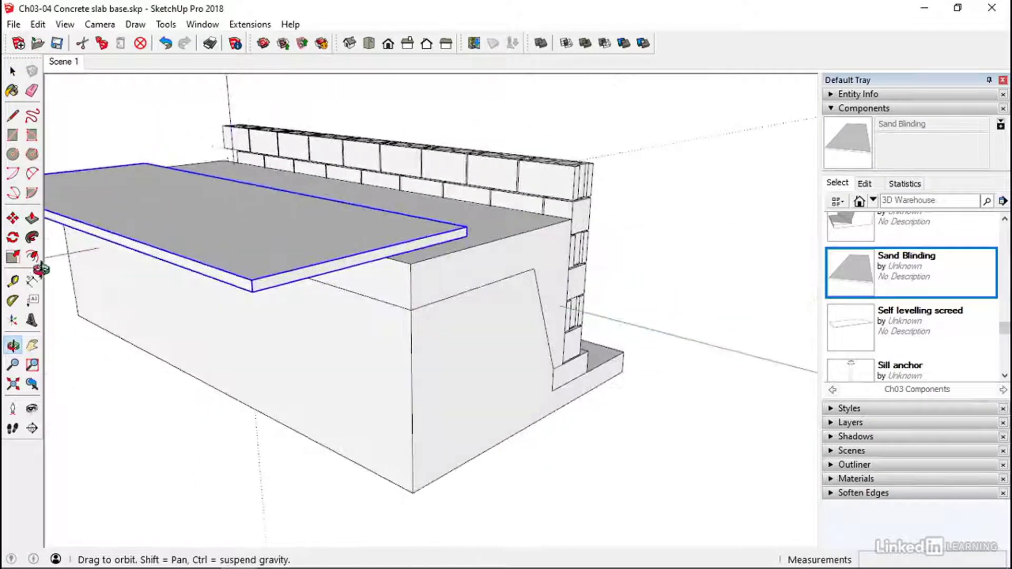
left_click(253, 292)
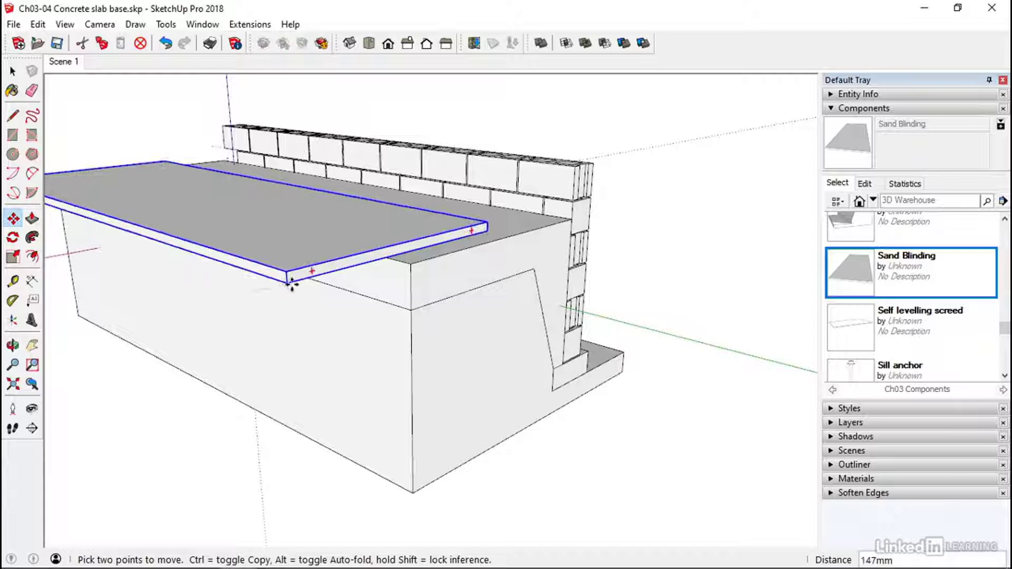
left_click(406, 265)
middle_click_drag(233, 277, 532, 265)
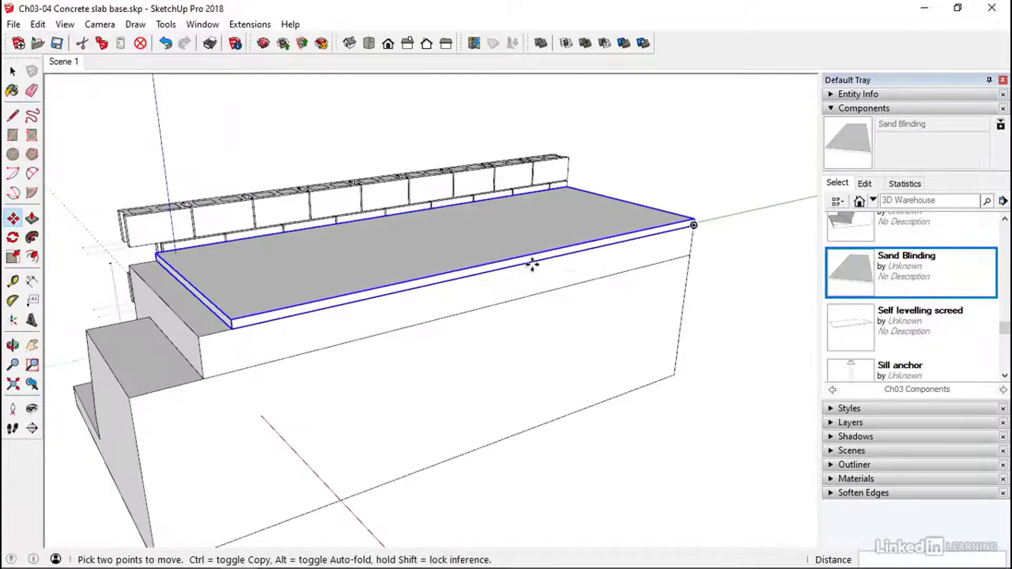
key("space")
middle_click_drag(301, 316, 418, 224)
left_click(580, 301)
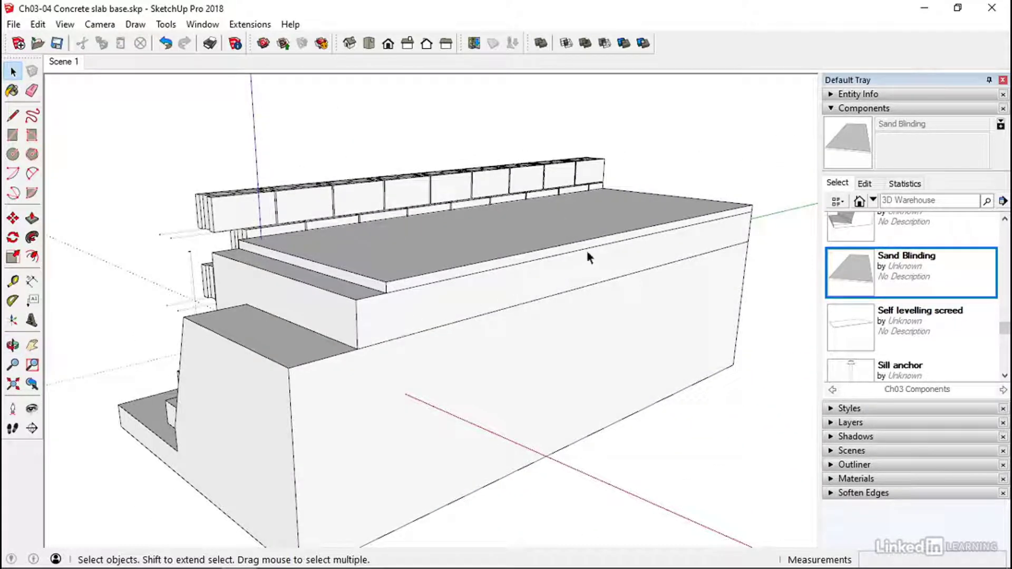
Step: Examine the stepped gravel fill and sand blinding layers against the block wall from the end and outer side
middle_click_drag(586, 251, 509, 273)
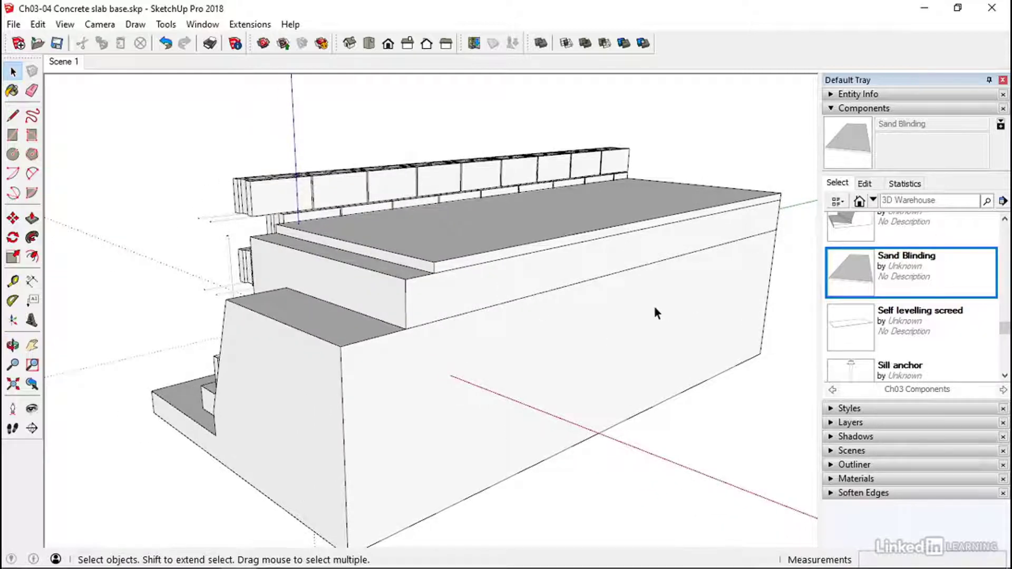
middle_click_drag(446, 282, 430, 249)
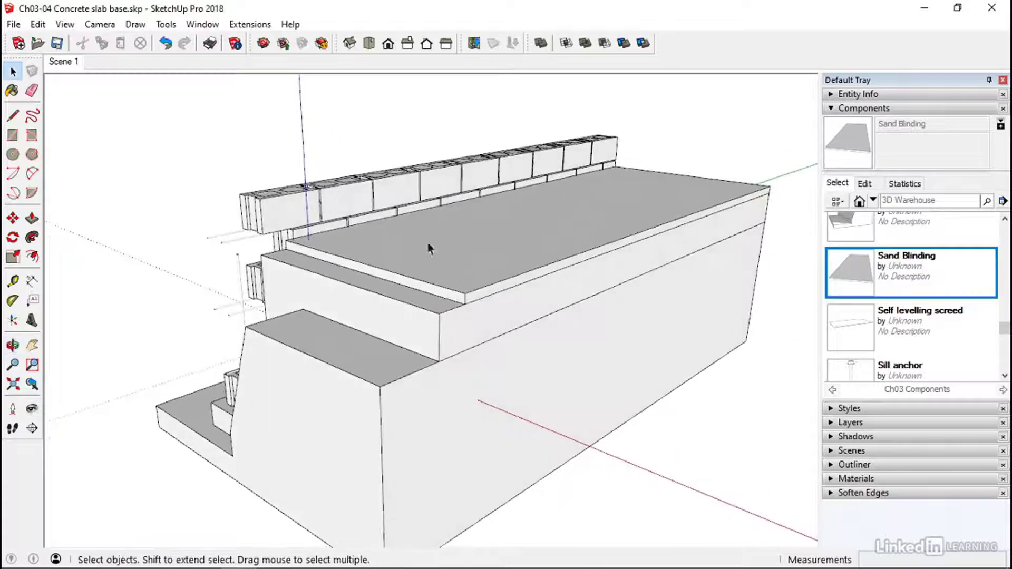
middle_click_drag(421, 327, 569, 303)
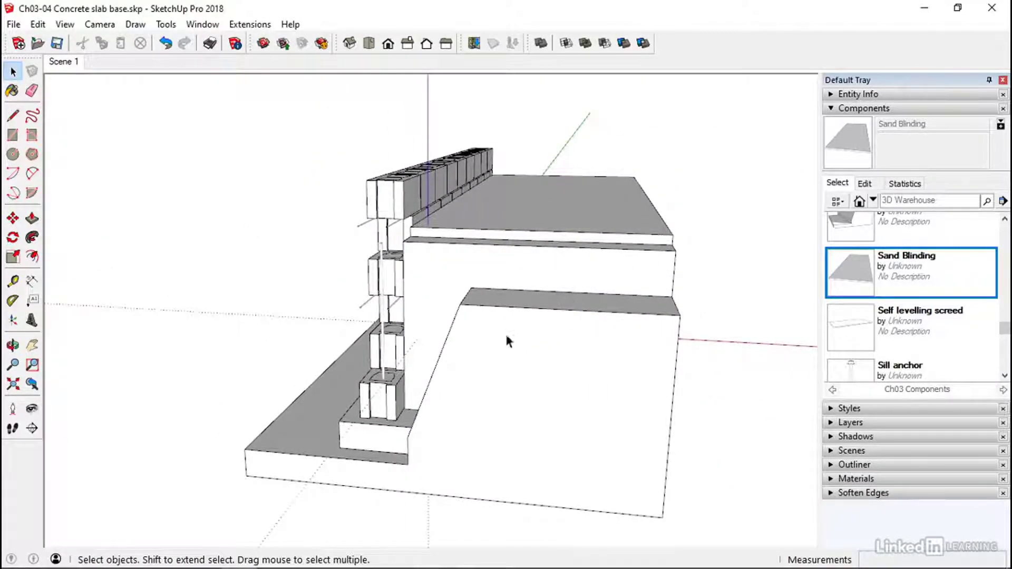
middle_click_drag(506, 343, 477, 424)
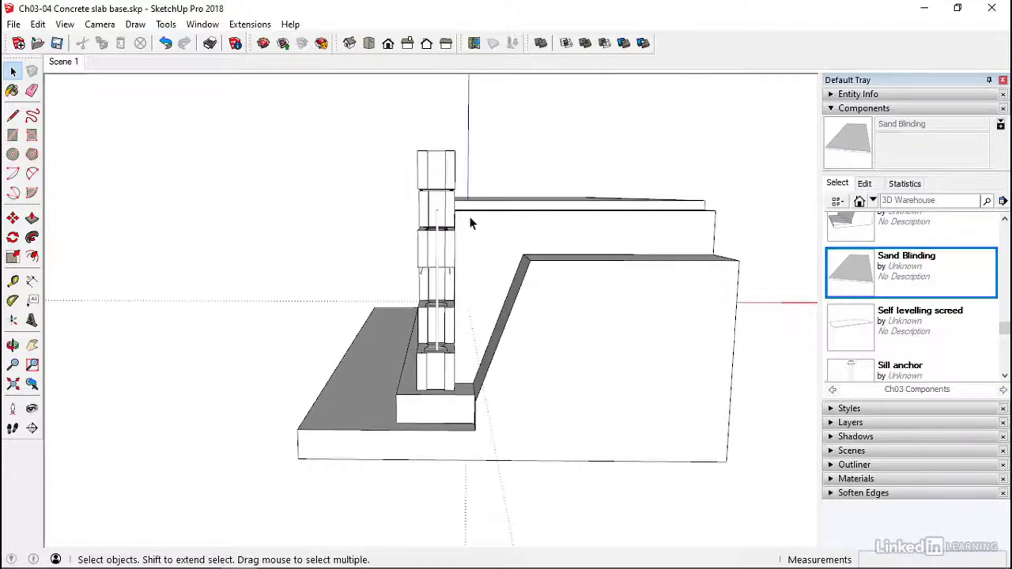
middle_click_drag(545, 327, 312, 316)
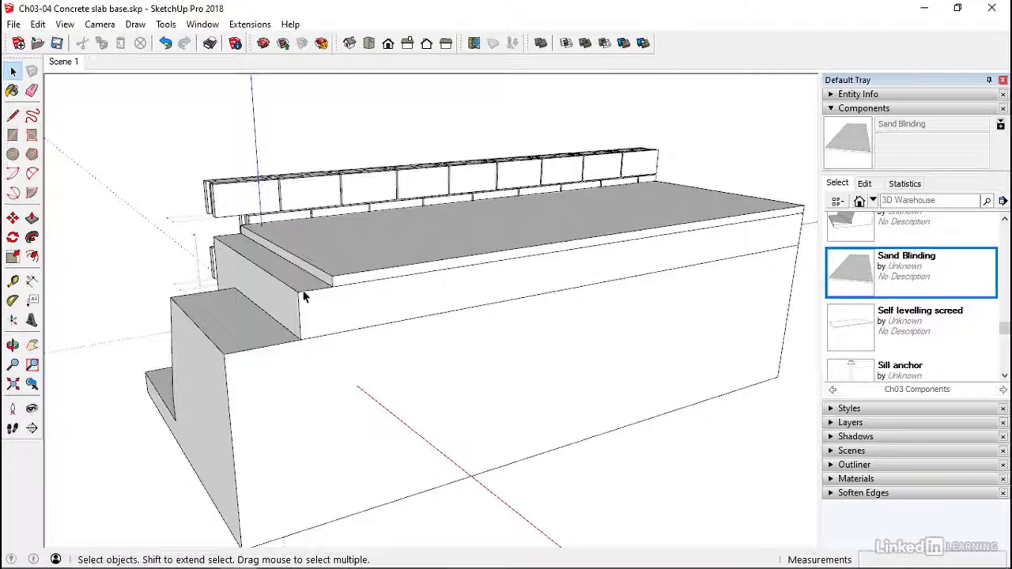
middle_click_drag(303, 291, 378, 305)
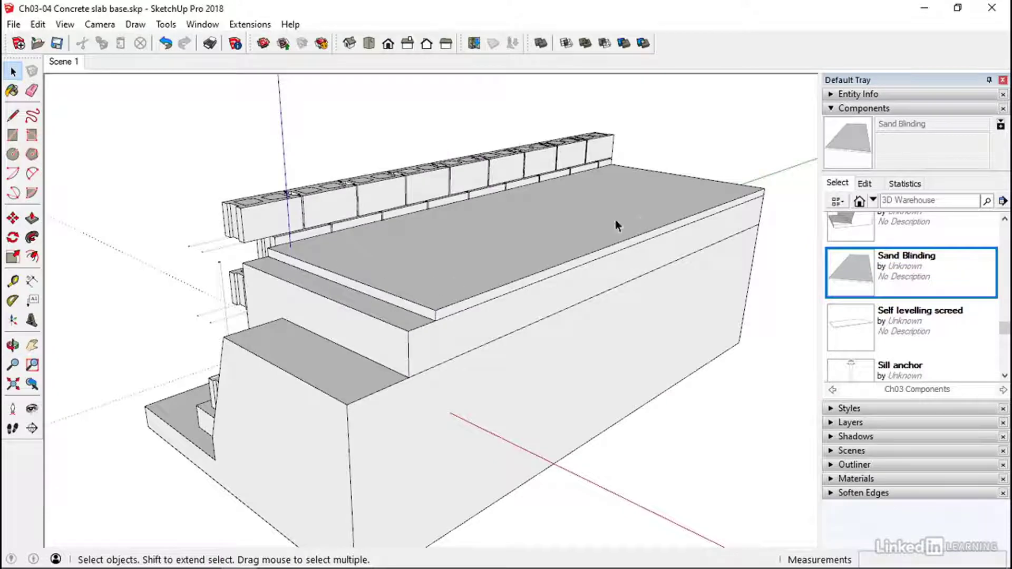
middle_click_drag(366, 258, 333, 256)
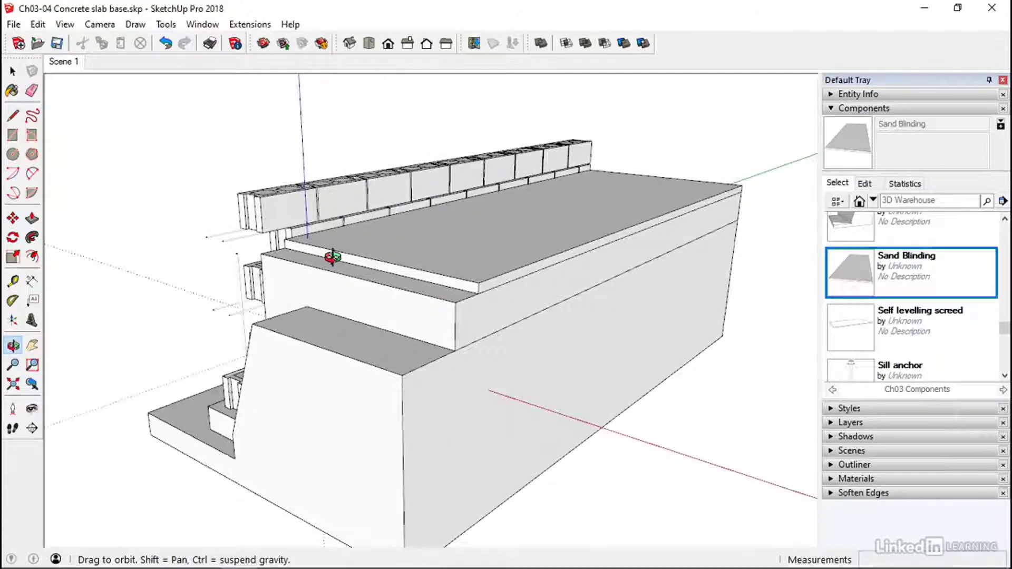
key("space")
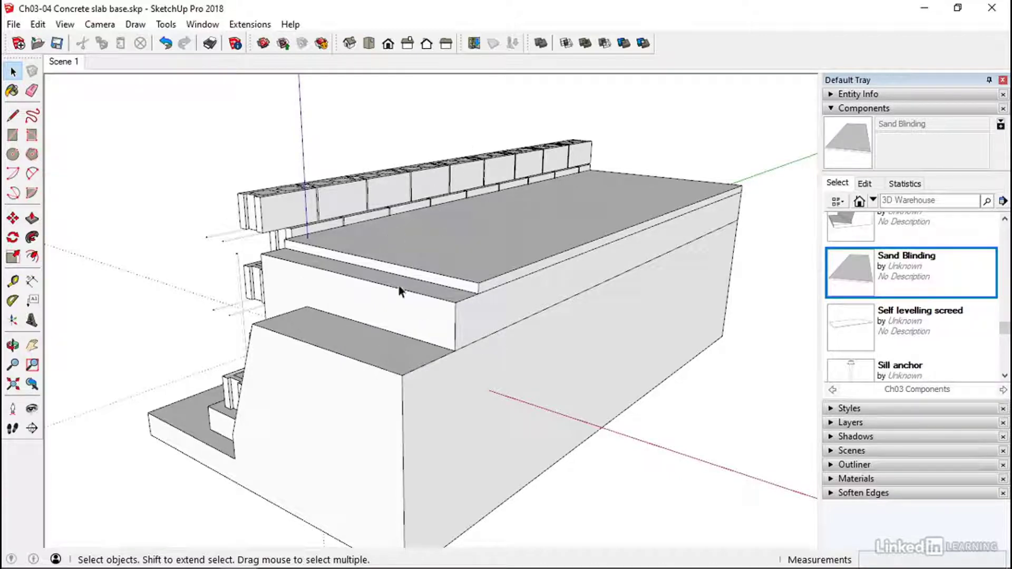
middle_click_drag(399, 289, 706, 297)
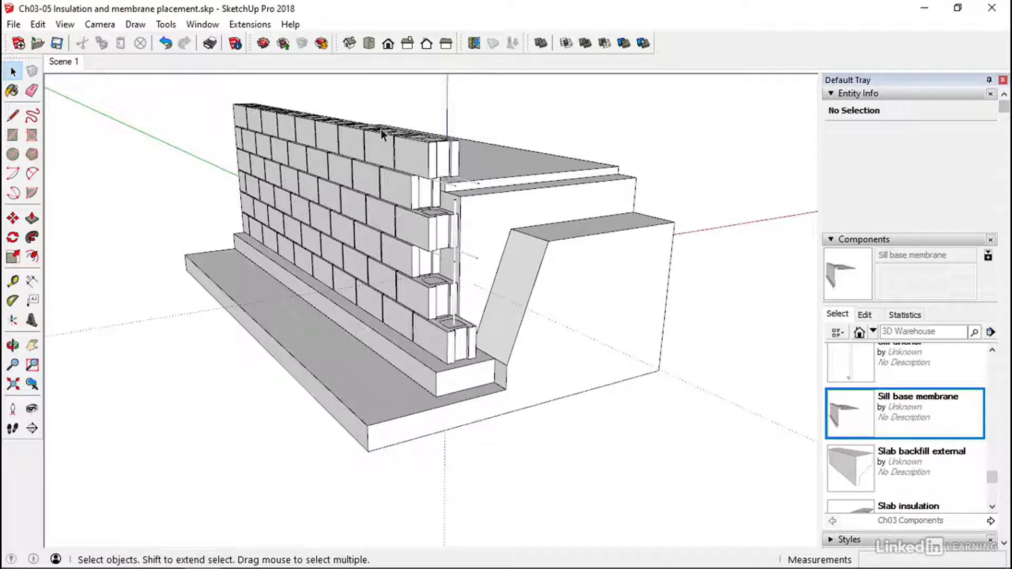
middle_click_drag(406, 132, 367, 145)
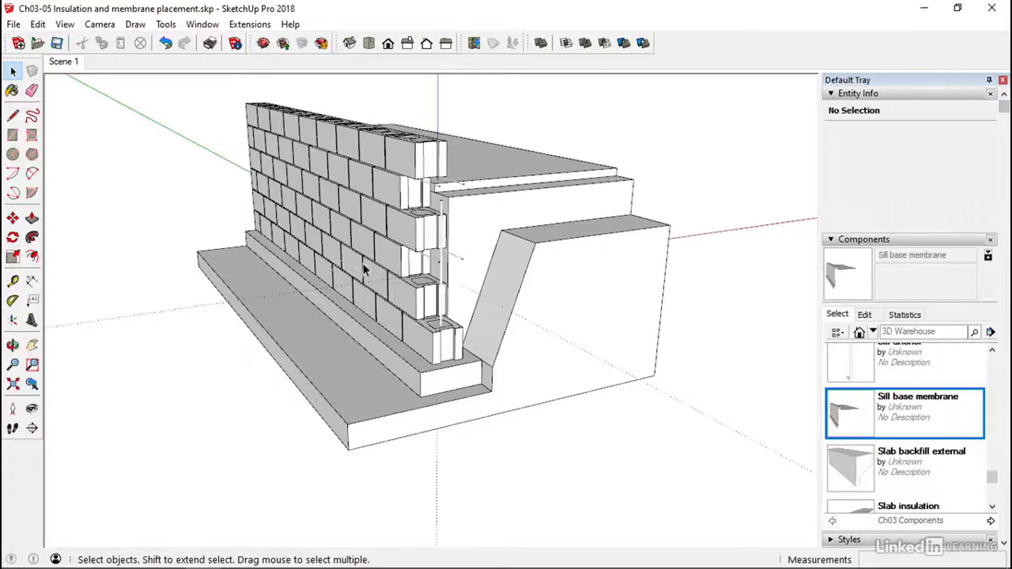
middle_click_drag(362, 264, 383, 286)
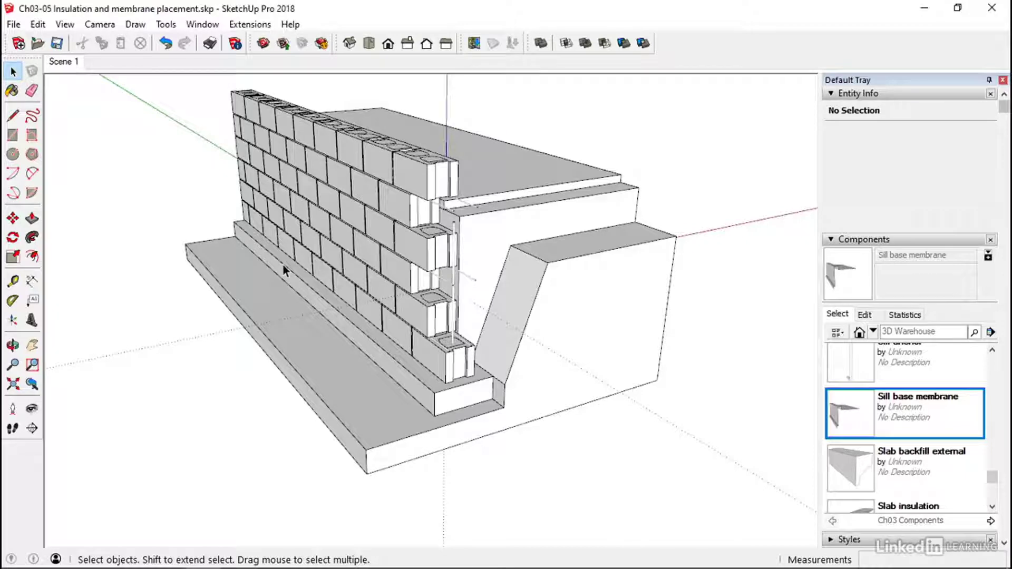
middle_click_drag(337, 262, 359, 208)
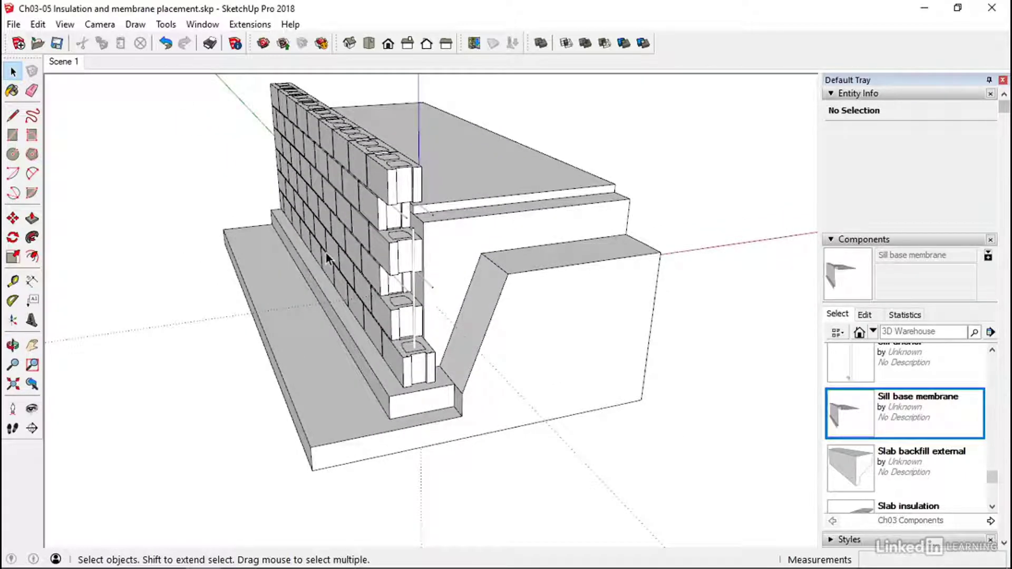
middle_click_drag(305, 270, 367, 164)
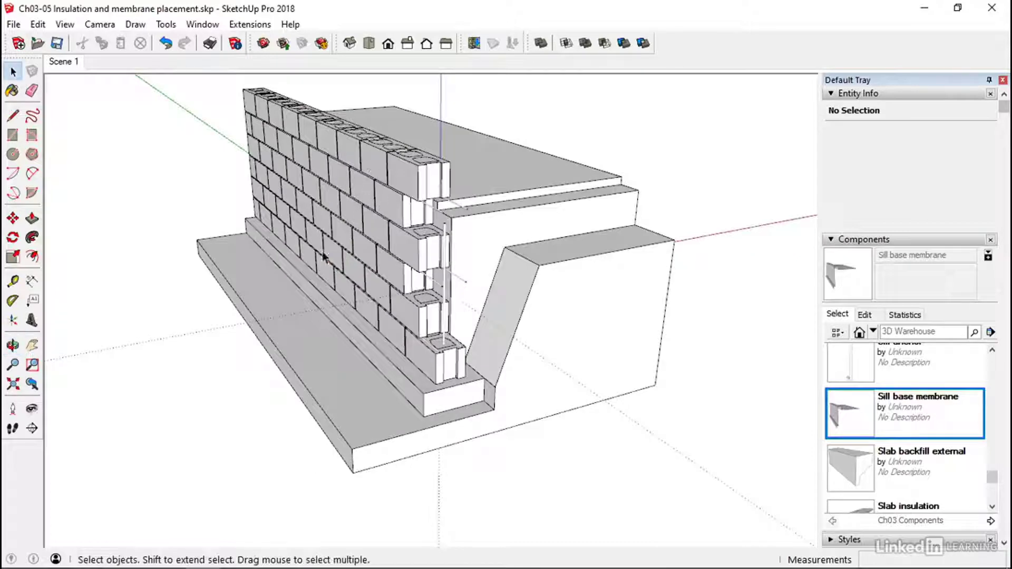
Step: Insert the Slab insulation component and move it by its lower inner corner onto the sand blinding's top end corner beside the block wall
middle_click_drag(386, 251, 156, 213)
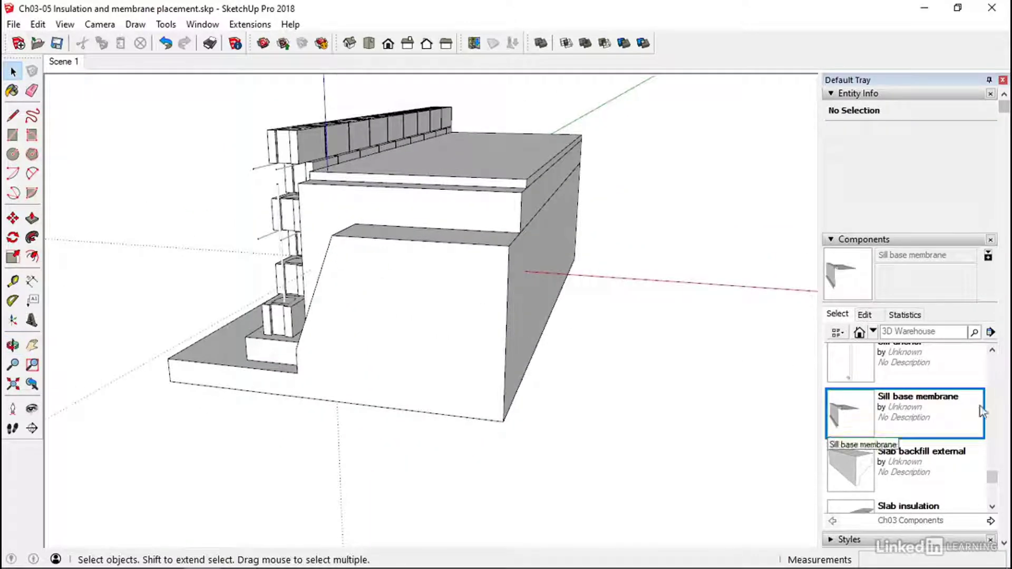
scroll(992, 482, "down", 1)
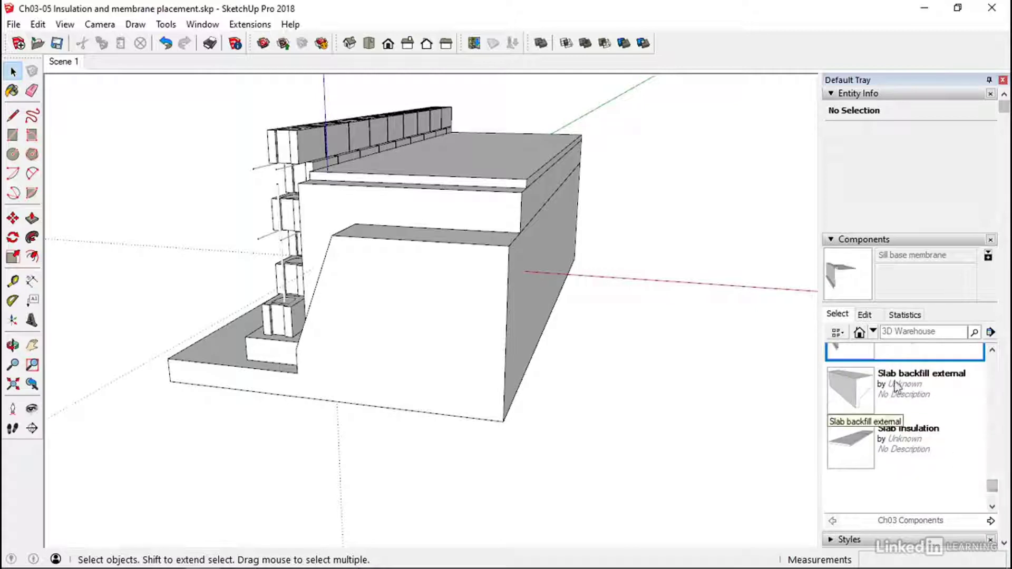
left_click(859, 442)
middle_click_drag(522, 196, 194, 302)
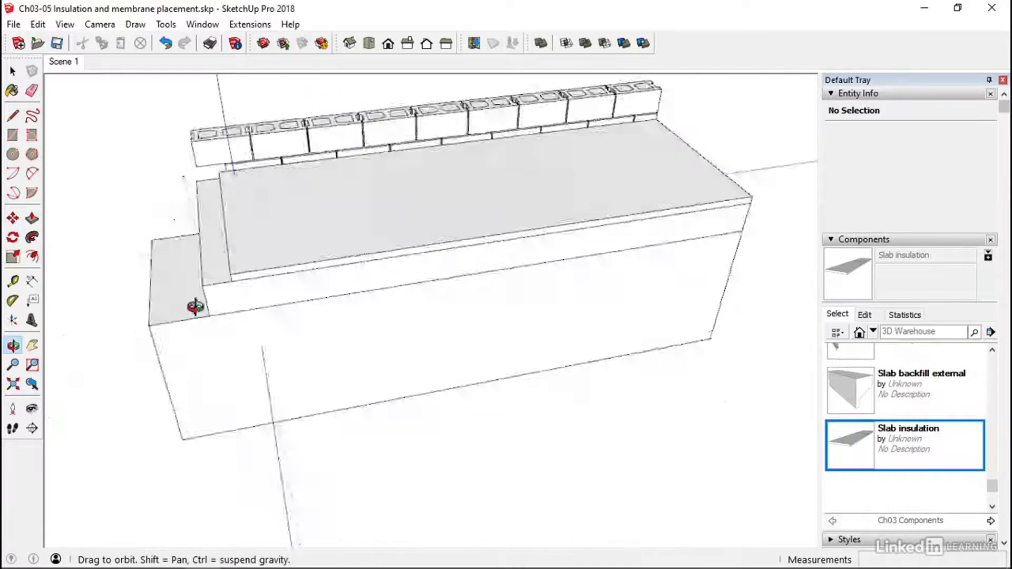
middle_click_drag(748, 248, 272, 158)
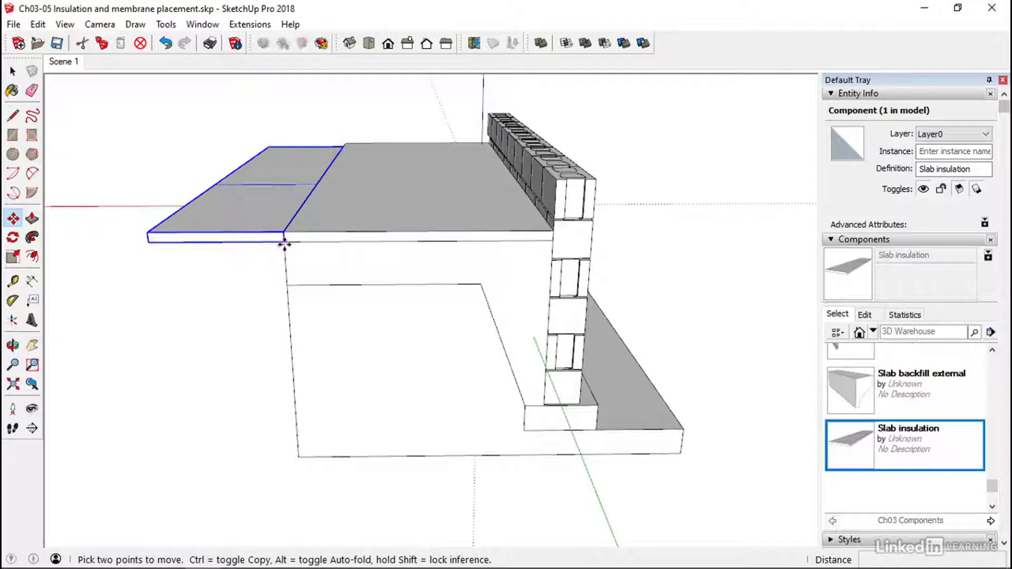
left_click(284, 244)
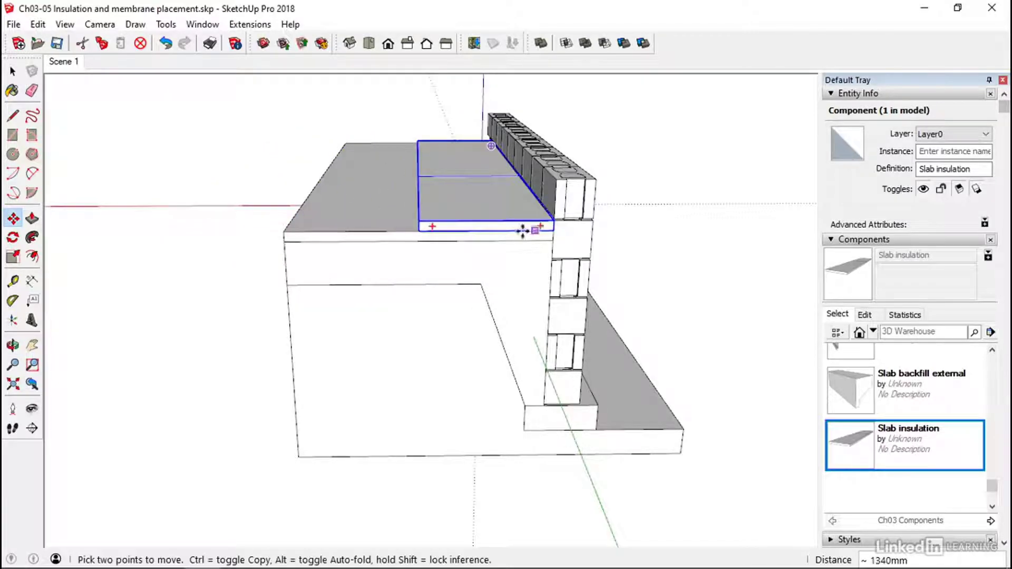
Step: Copy the slab insulation board outward by its own width so the two boards lie edge to edge on the sand blinding
middle_click_drag(370, 228, 764, 263)
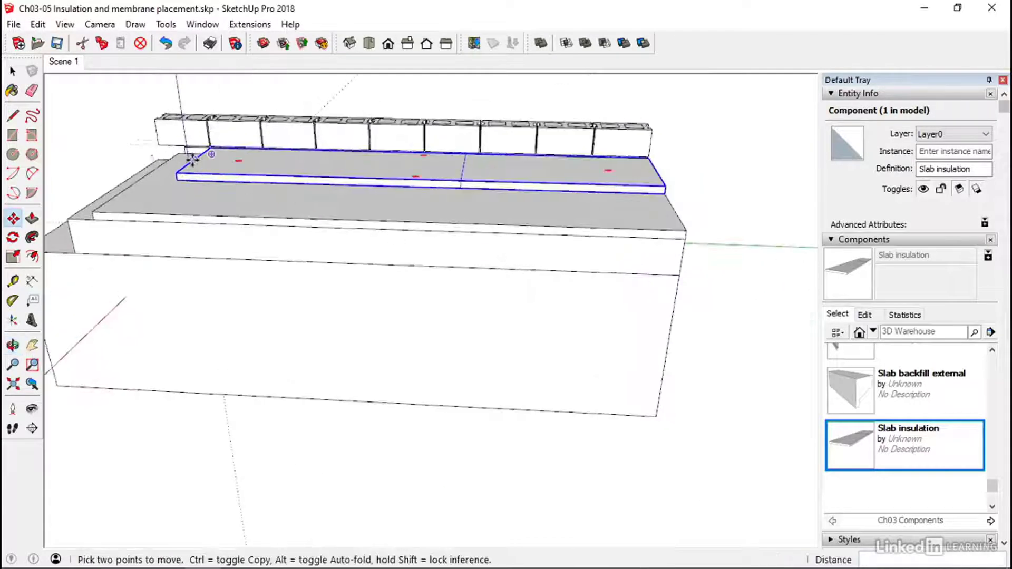
middle_click_drag(443, 195, 88, 204)
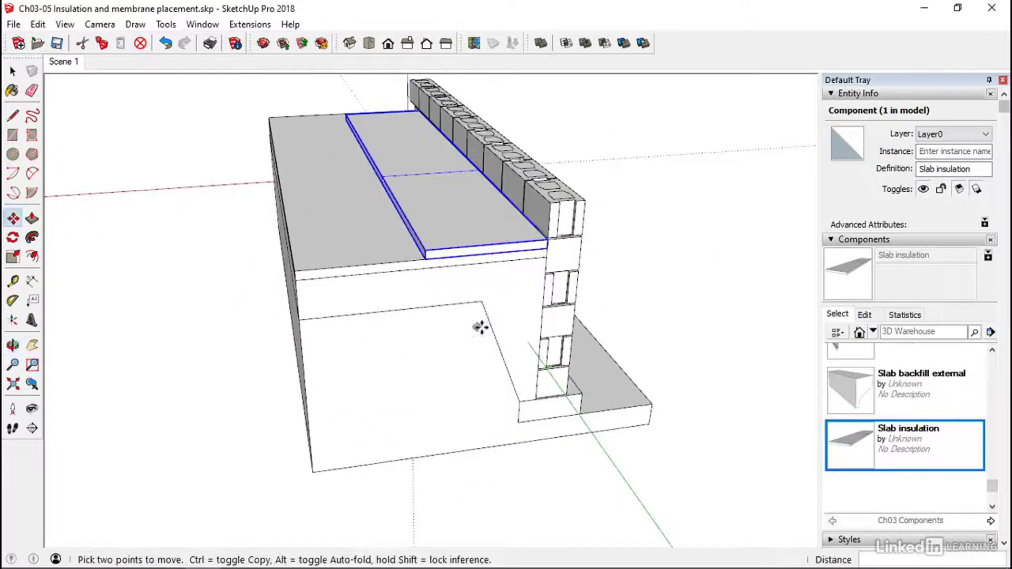
left_click(541, 258)
key("ctrl")
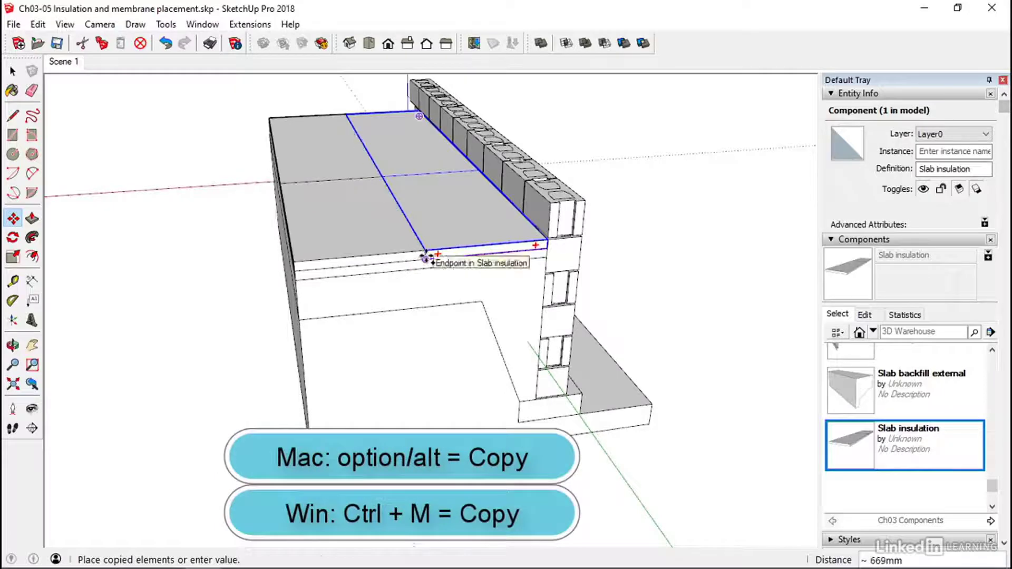
left_click(424, 257)
middle_click_drag(388, 237, 558, 403)
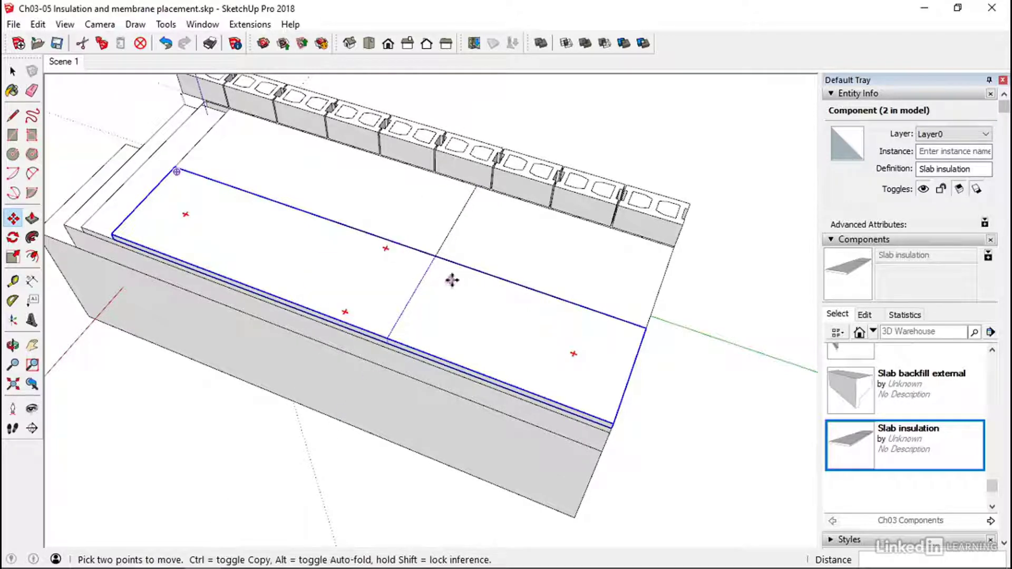
Step: Rotate the copied slab insulation board half a turn about its centre to stagger its joint against the first board's
left_click(390, 249)
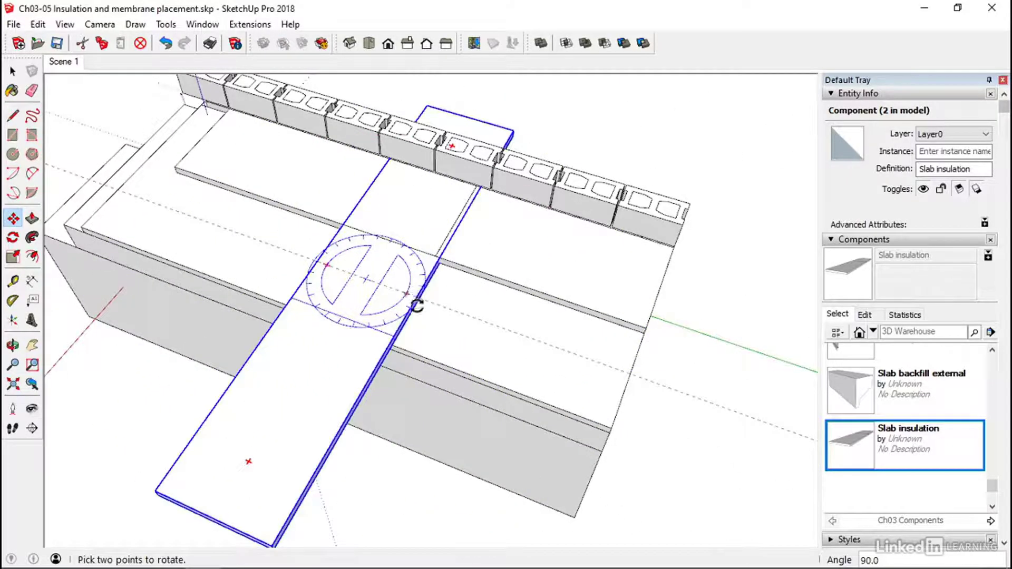
left_click(340, 320)
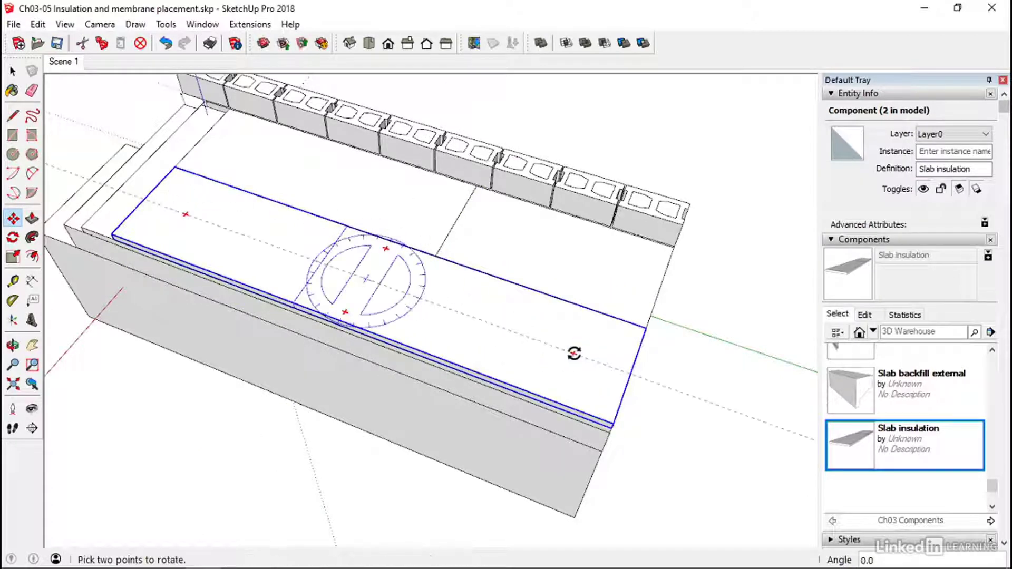
mouse_move(574, 353)
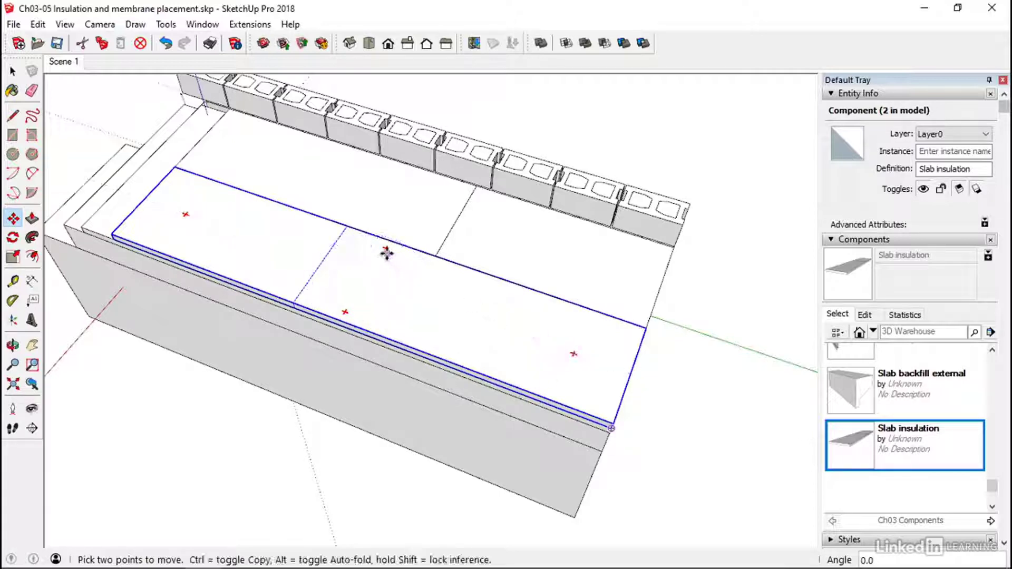
mouse_move(385, 249)
middle_click_drag(189, 210, 316, 150)
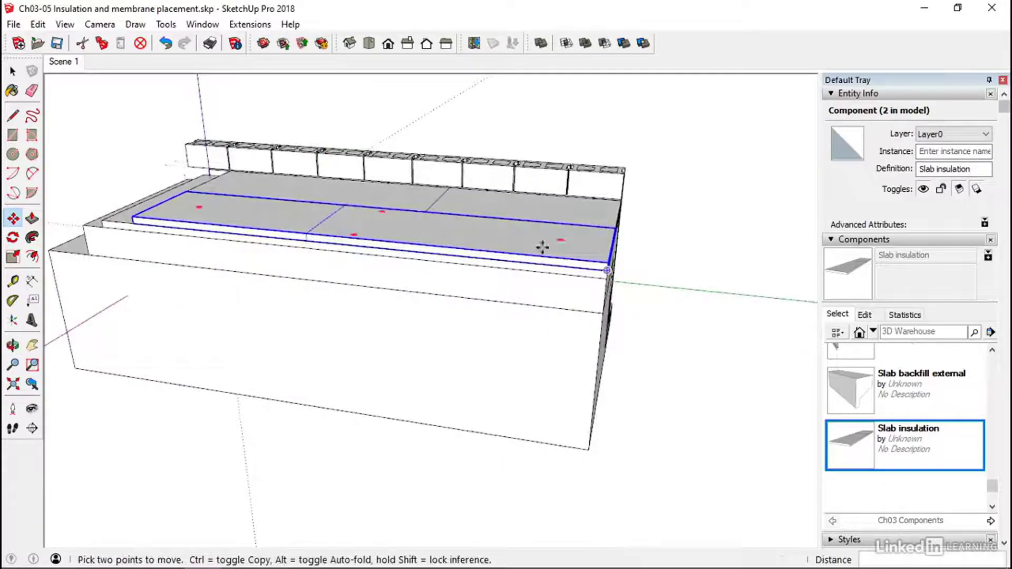
mouse_move(552, 263)
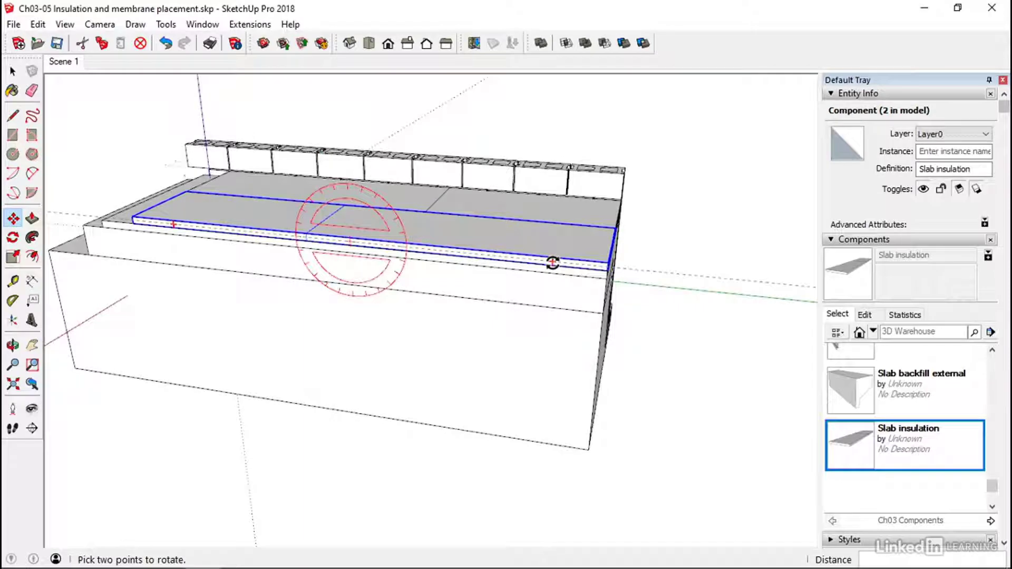
middle_click_drag(552, 262, 469, 323)
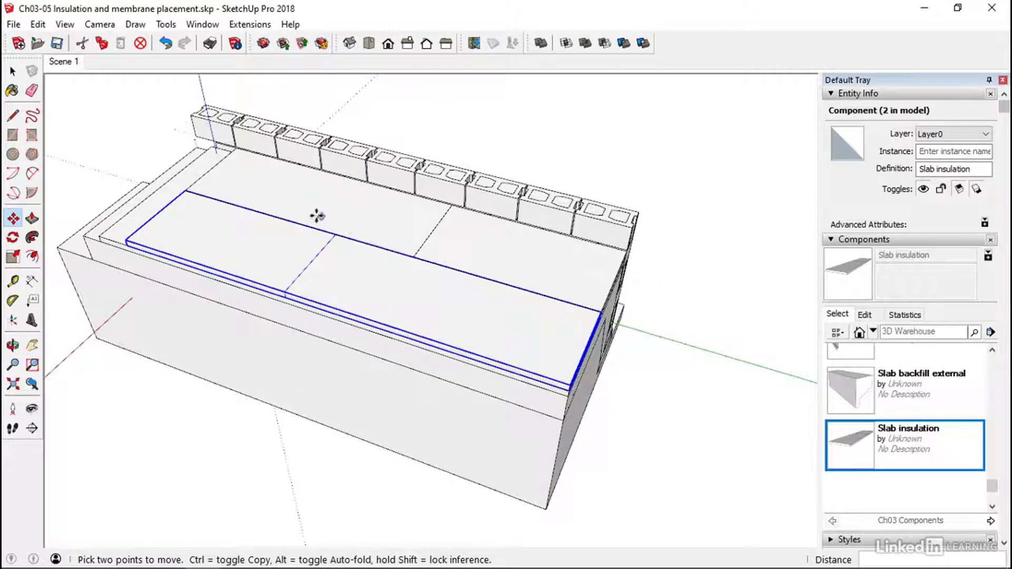
middle_click_drag(214, 274, 571, 266)
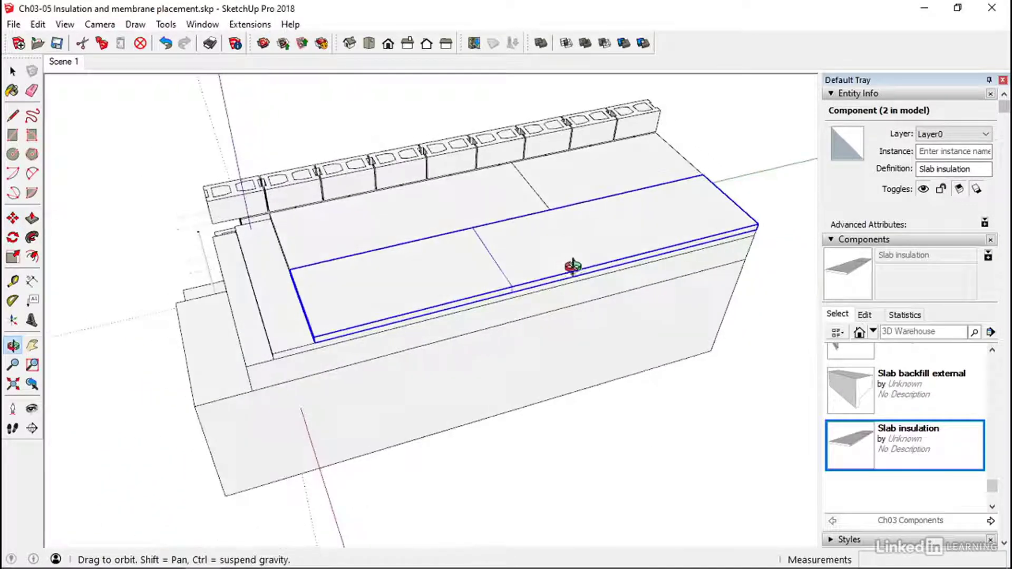
key("space")
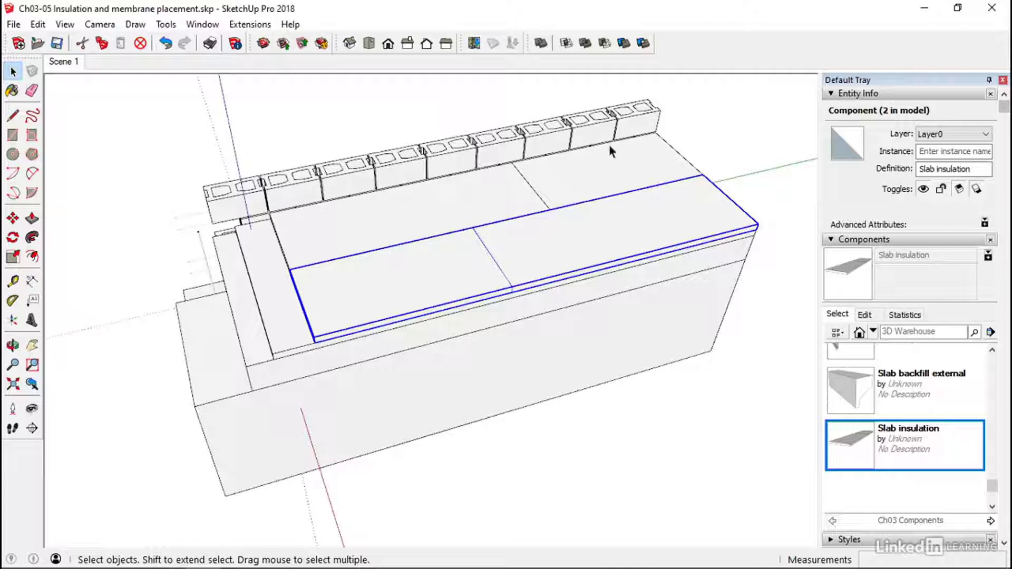
Step: Insert the Perimeter slab insulation component from the Ch03 collection at the slab insulation's near end corner beside the block wall
left_click_drag(992, 490, 992, 430)
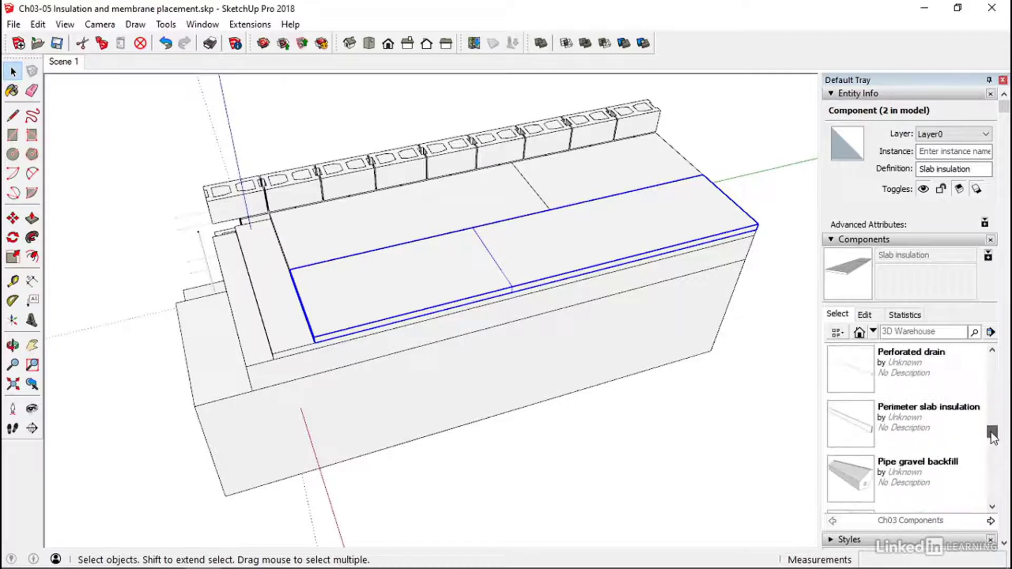
left_click(858, 435)
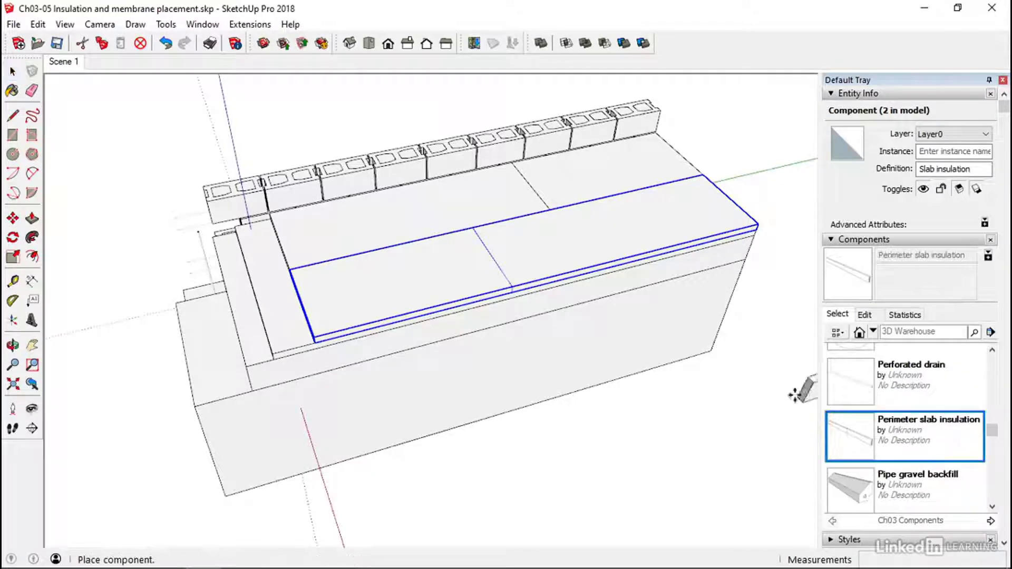
left_click(269, 211)
middle_click_drag(287, 226, 524, 161)
scroll(309, 249, "up", 3)
scroll(308, 249, "up", 3)
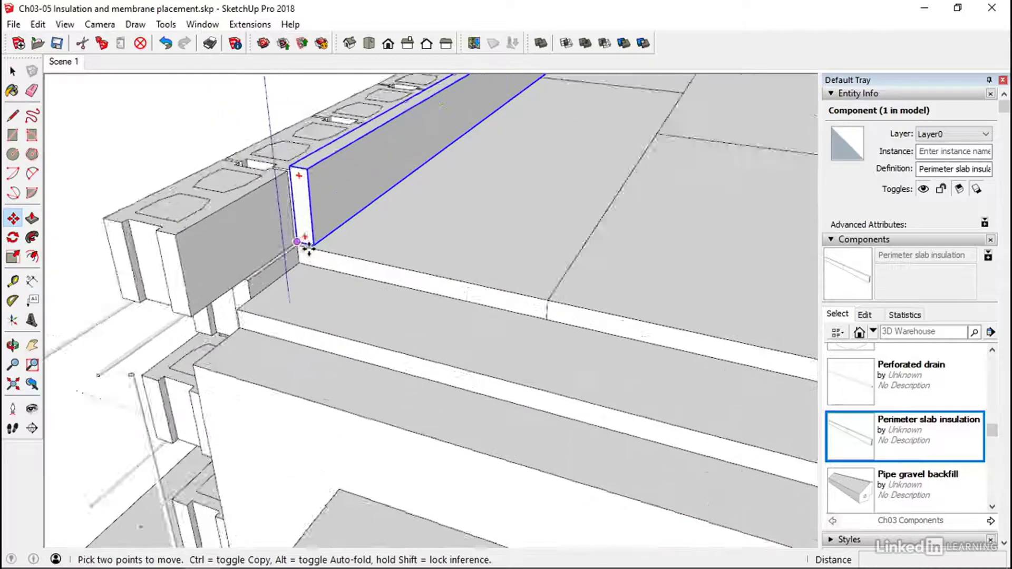
Step: Move the perimeter insulation by its lower near corner so it sits on the slab insulation, flush with its end edge, and deselect it
middle_click_drag(308, 250, 399, 187)
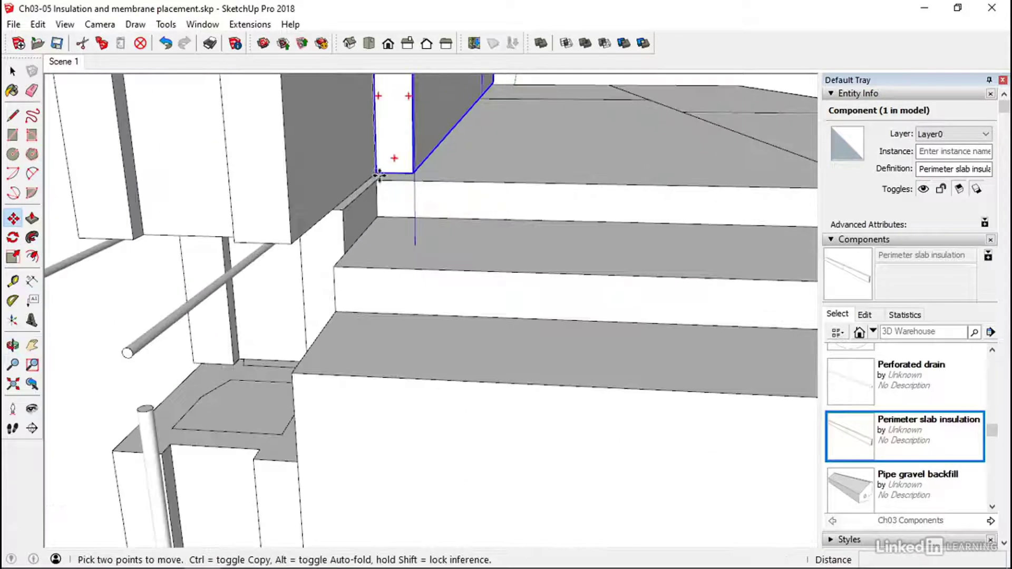
left_click(413, 174)
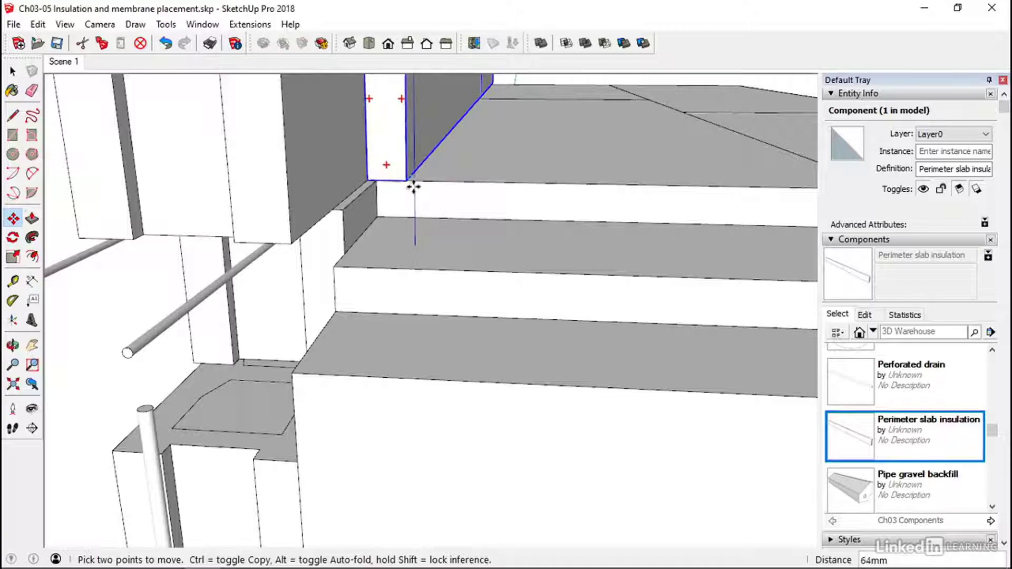
left_click(417, 183)
middle_click_drag(424, 187, 437, 239)
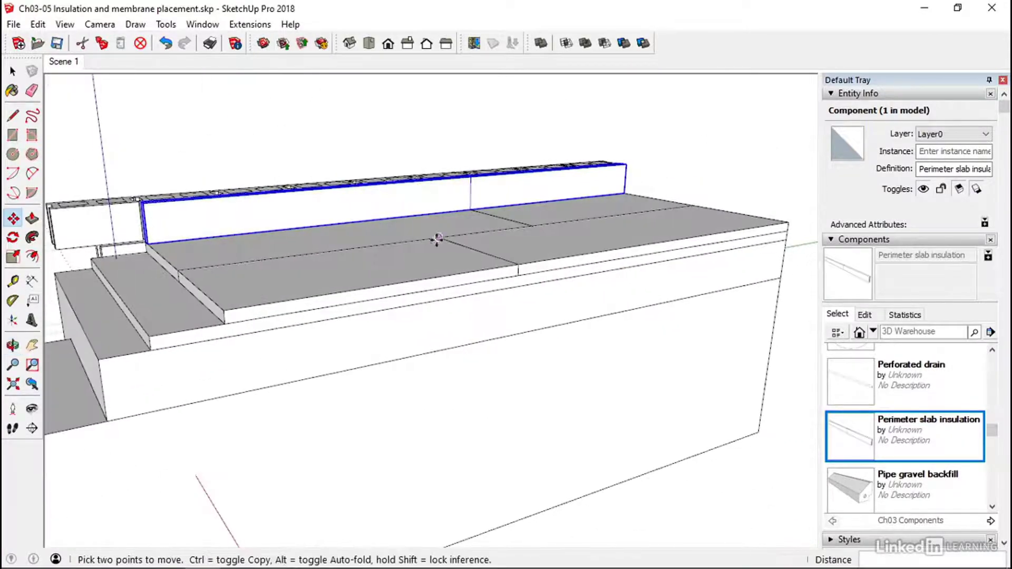
key("space")
left_click(219, 163)
middle_click_drag(208, 233, 273, 272)
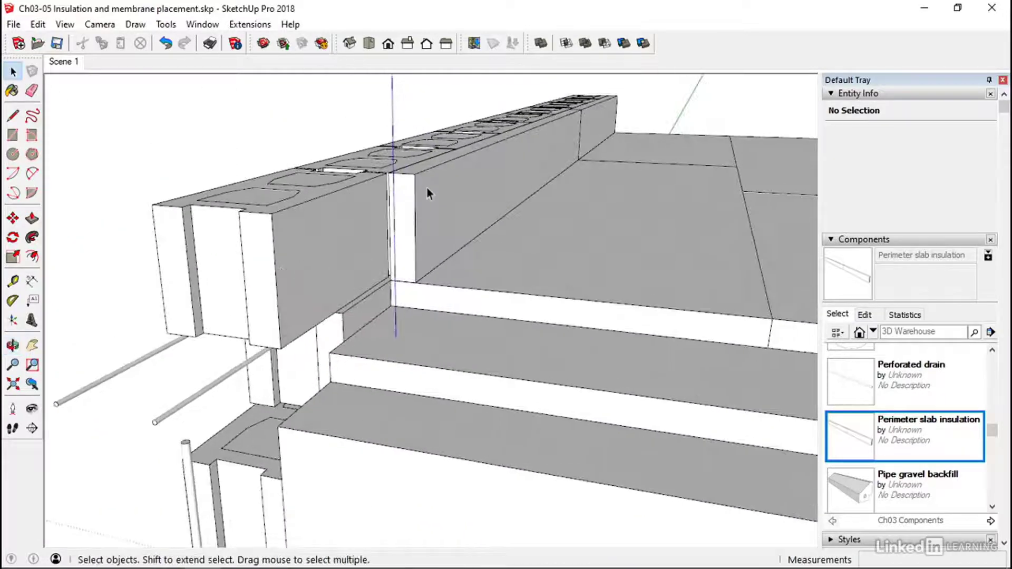
Step: Scale the perimeter slab insulation vertically so its top is level with the block wall's top, and deselect it
left_click(438, 172)
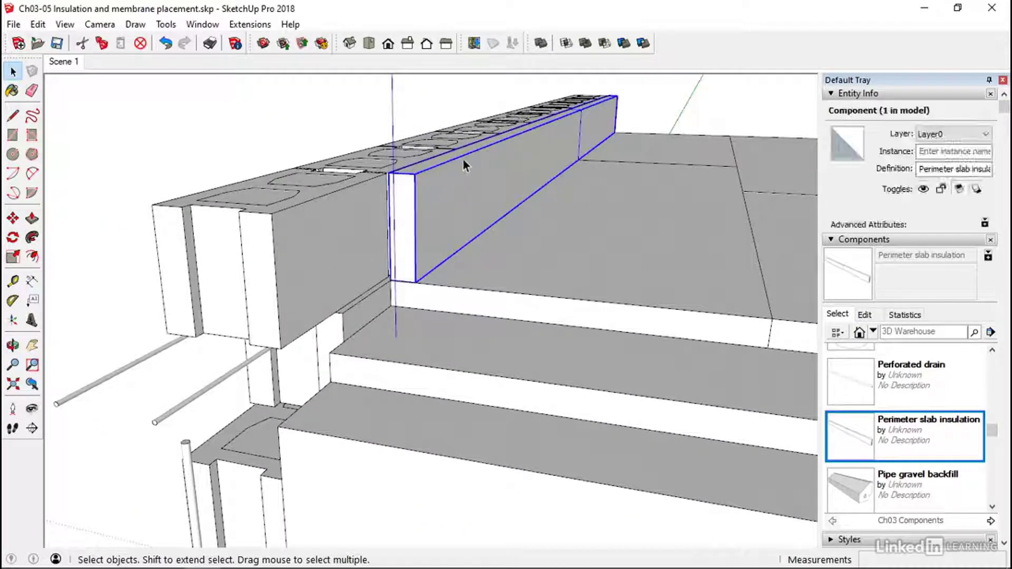
key("s")
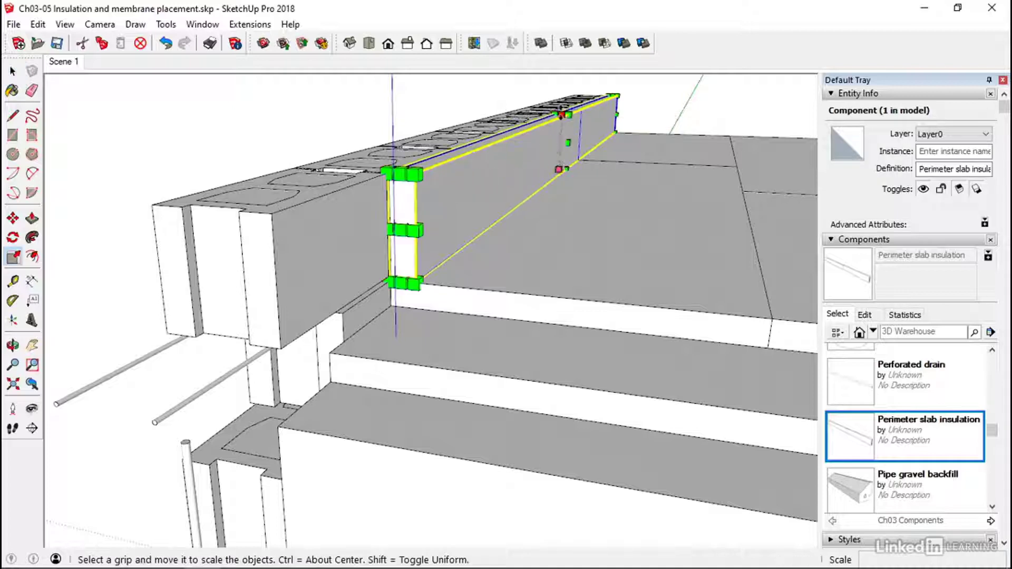
left_click(561, 114)
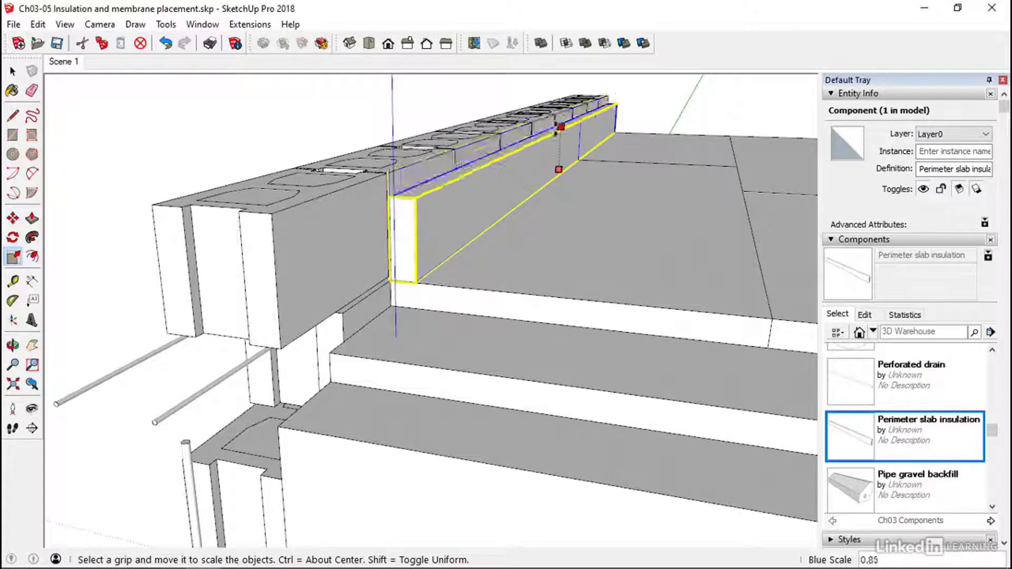
left_click(356, 188)
key("space")
left_click(311, 138)
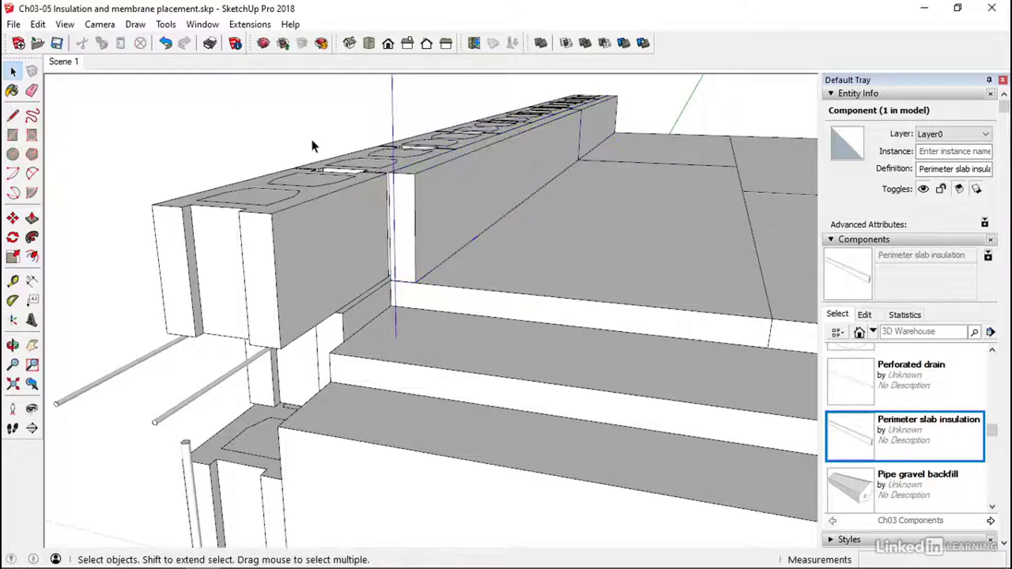
scroll(315, 169, "down", 2)
scroll(315, 169, "down", 1)
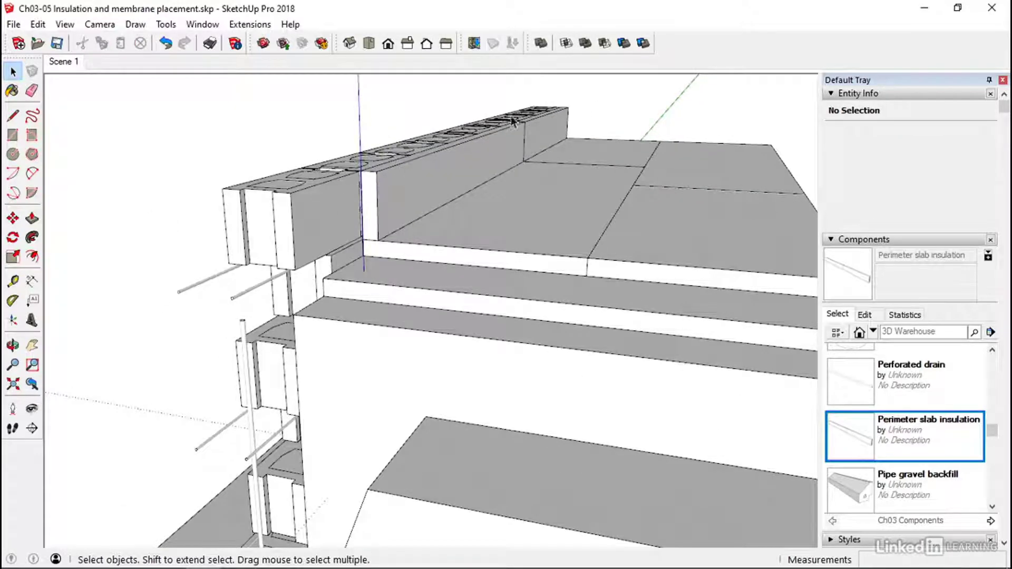
scroll(444, 169, "down", 3)
middle_click_drag(429, 191, 408, 236, "shift")
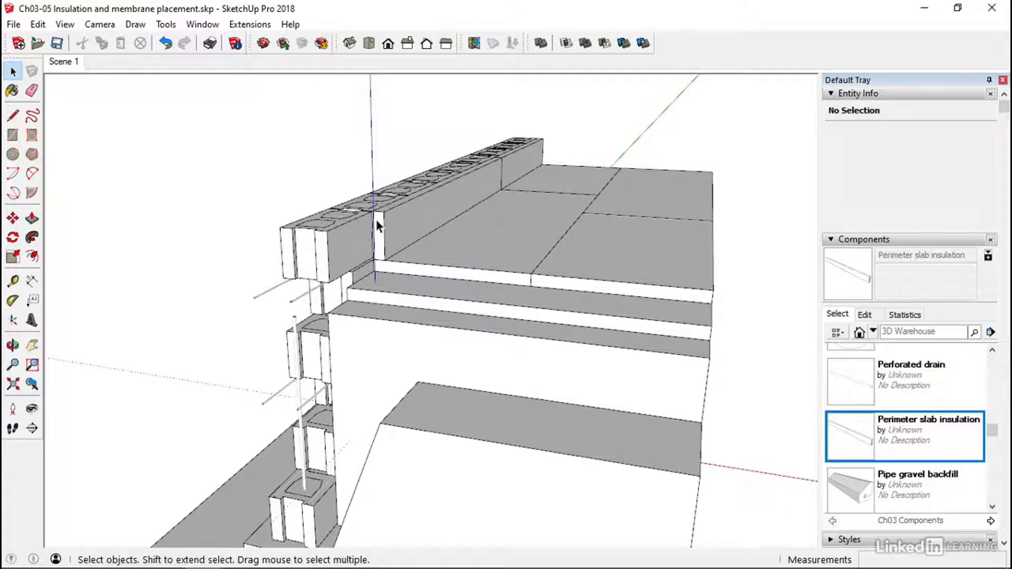
Step: Insert the Sill base membrane component from the Ch03 collection at the near end block's top inner corner, over the wall and slab insulation, and deselect it
middle_click_drag(369, 261, 379, 217)
scroll(466, 233, "down", 3)
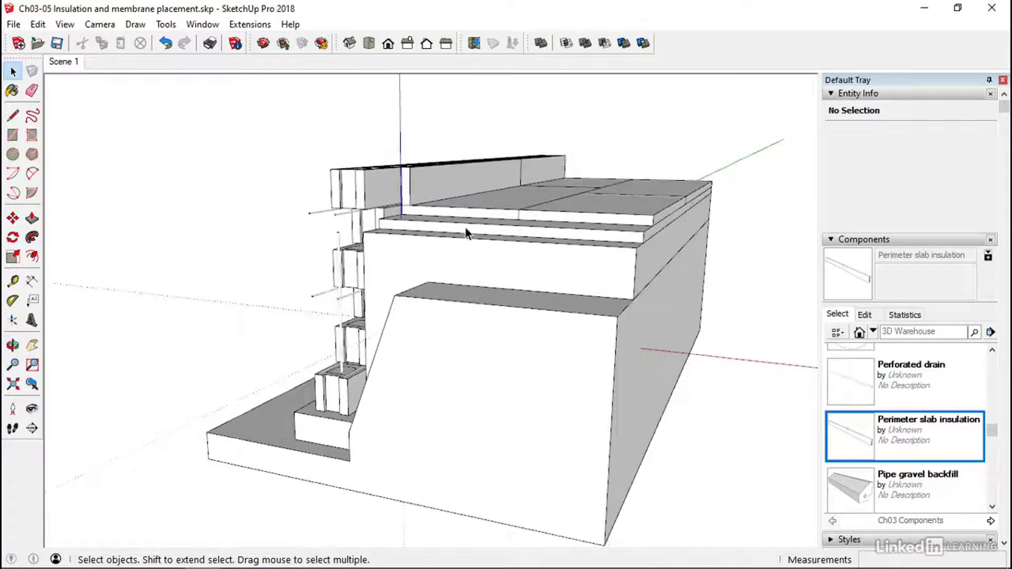
middle_click_drag(461, 224, 381, 268)
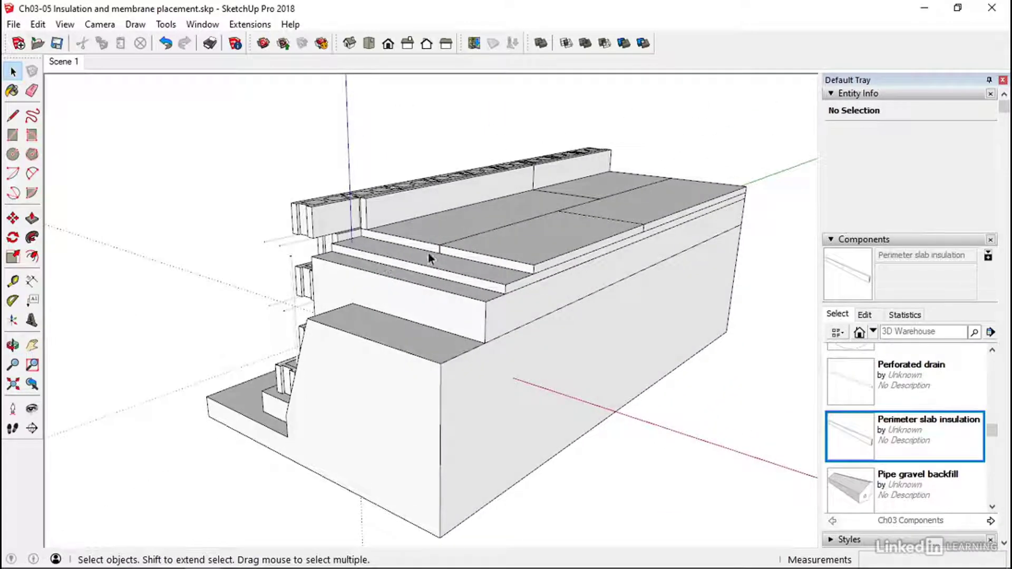
middle_click_drag(473, 242, 604, 244)
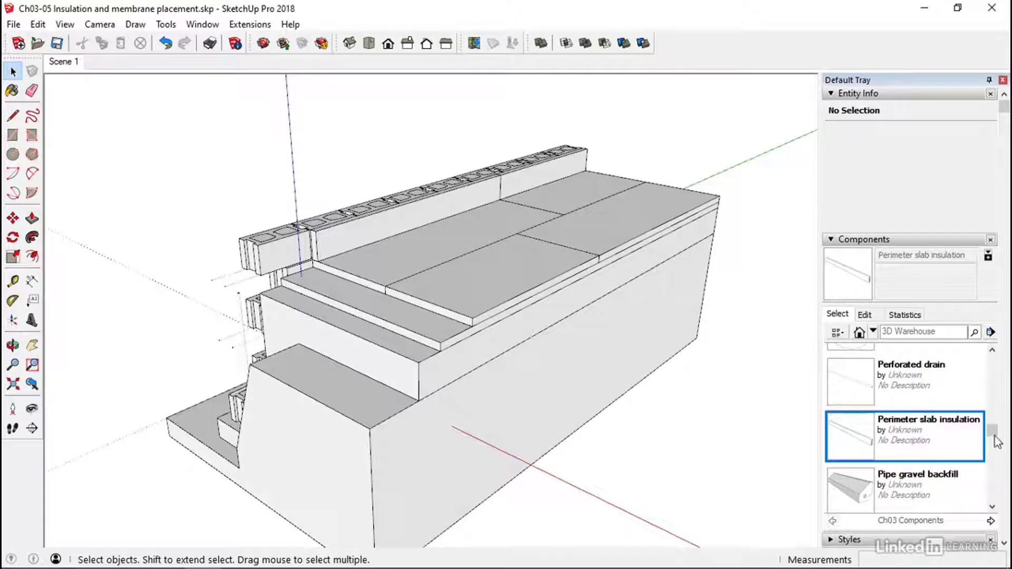
left_click_drag(994, 439, 996, 486)
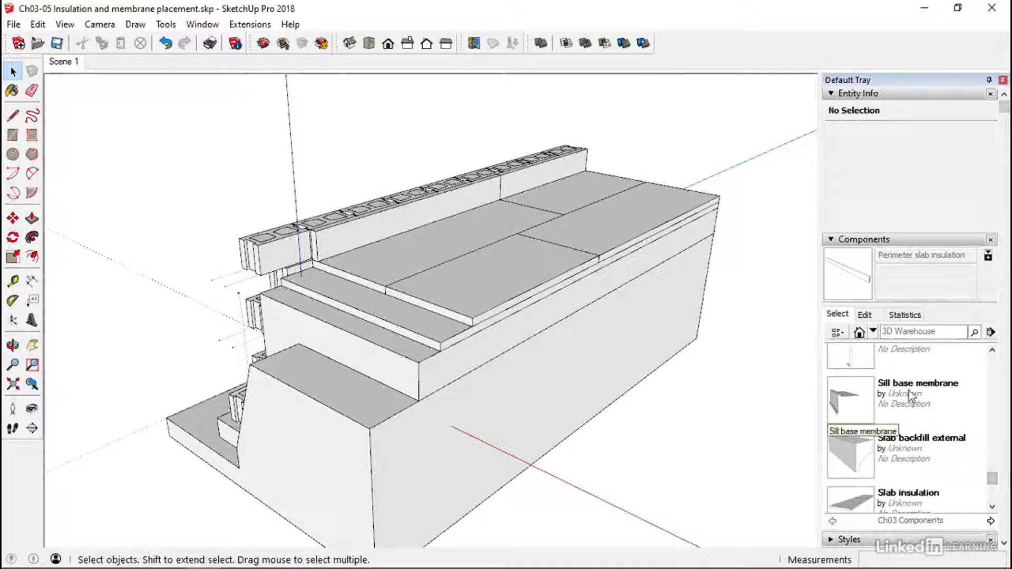
left_click(842, 398)
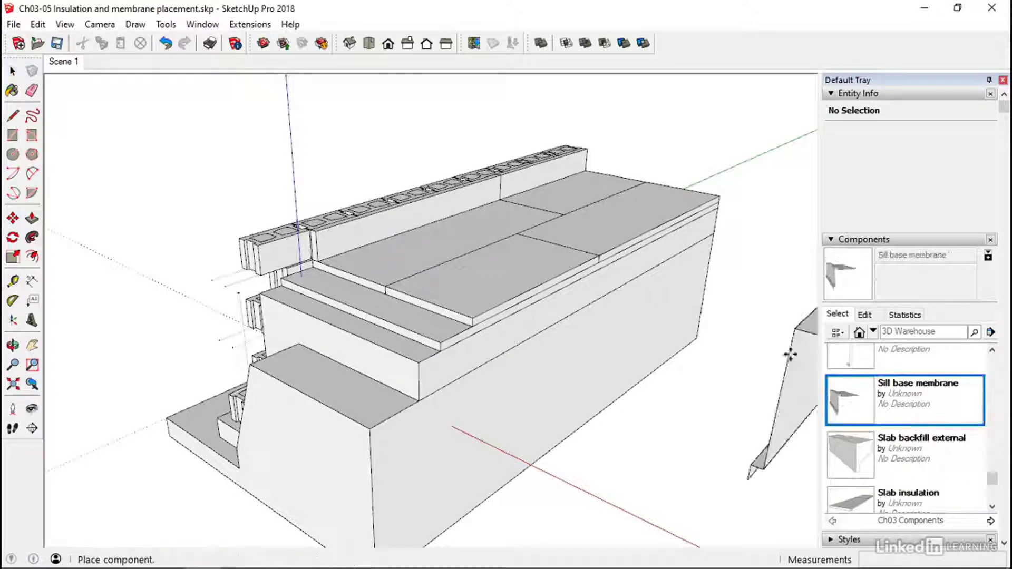
scroll(313, 211, "up", 2)
scroll(310, 204, "up", 1)
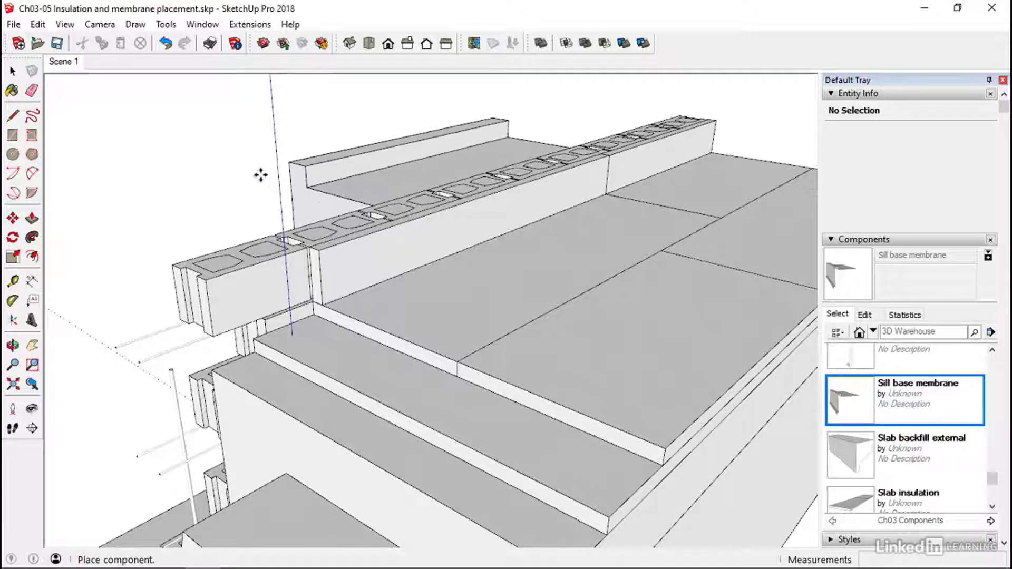
left_click(206, 281)
middle_click_drag(255, 293, 401, 302)
key("m")
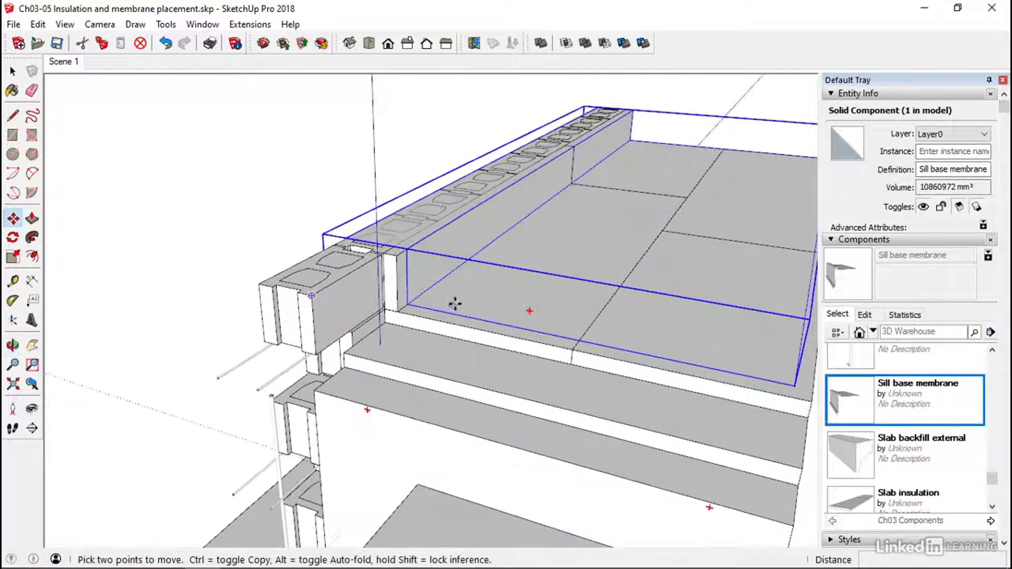
key("space")
left_click(297, 206)
scroll(409, 245, "down", 3)
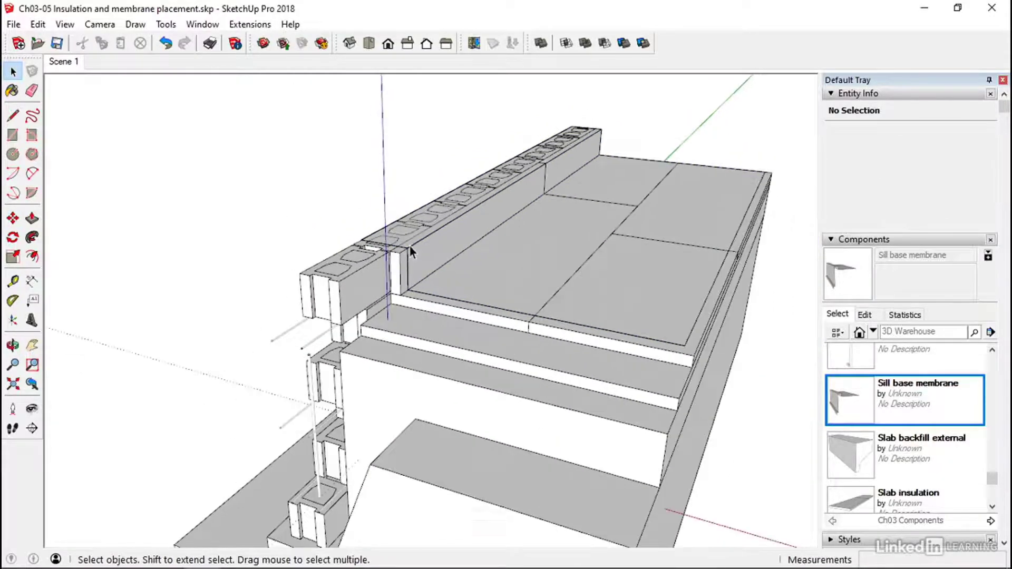
Step: Examine how the sill base membrane fits over the block wall, down the perimeter insulation and across the slab insulation
middle_click_drag(413, 246, 387, 274)
scroll(387, 274, "up", 8)
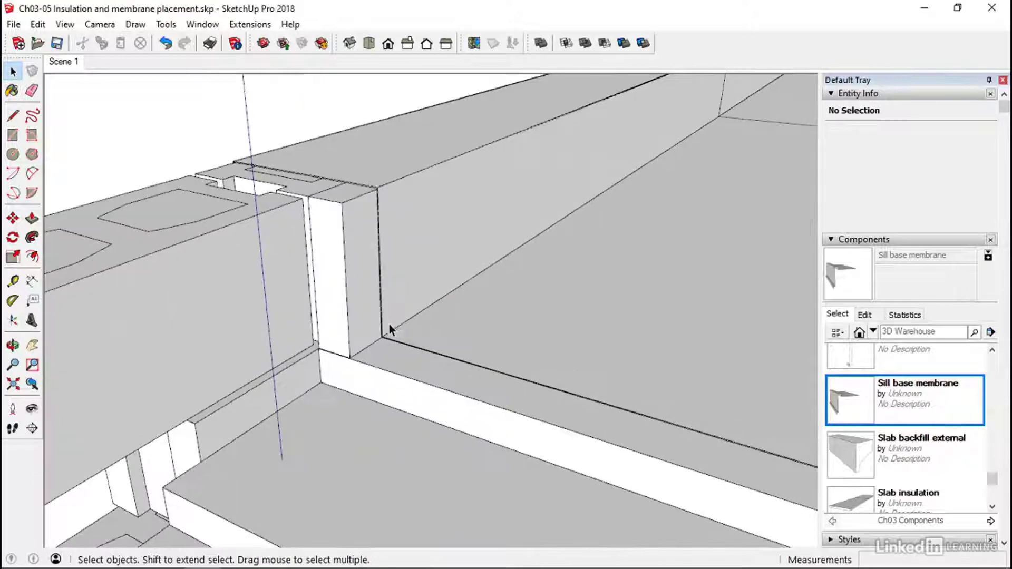
middle_click_drag(388, 330, 423, 286)
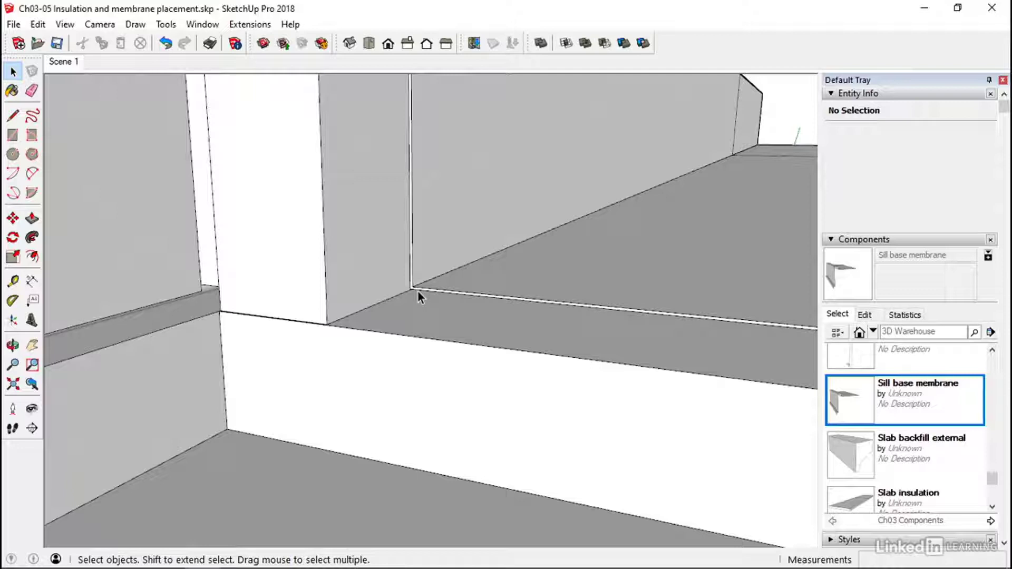
middle_click_drag(444, 294, 416, 311)
scroll(416, 311, "down", 5)
scroll(417, 311, "down", 2)
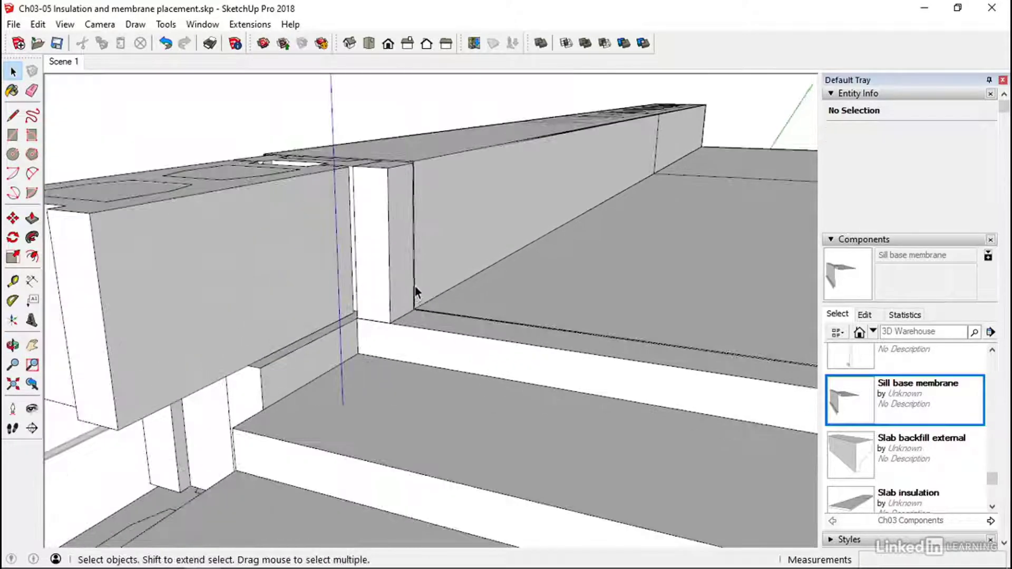
middle_click_drag(426, 207, 580, 90)
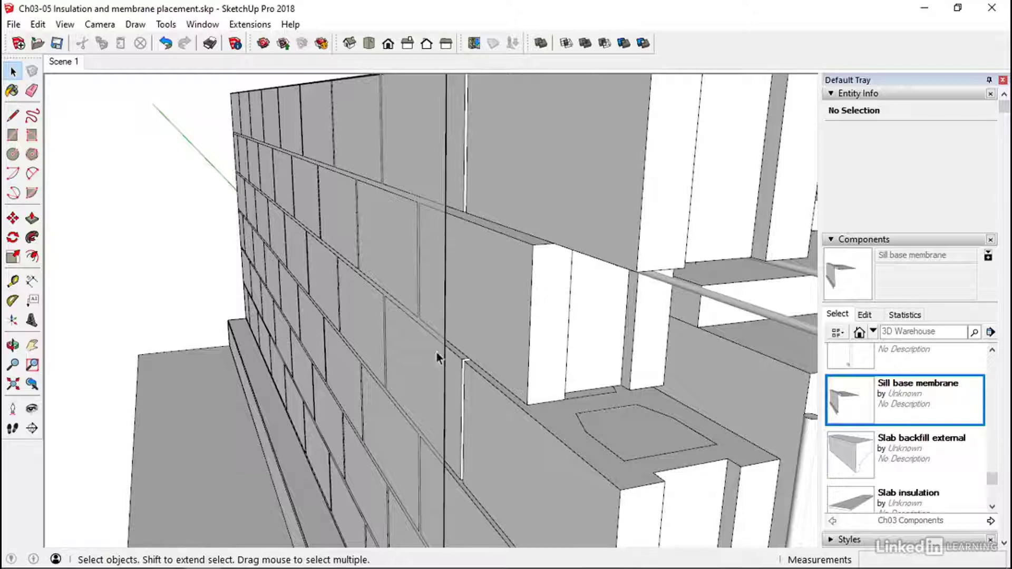
scroll(477, 171, "down", 5)
middle_click_drag(470, 210, 328, 263)
scroll(416, 241, "down", 3)
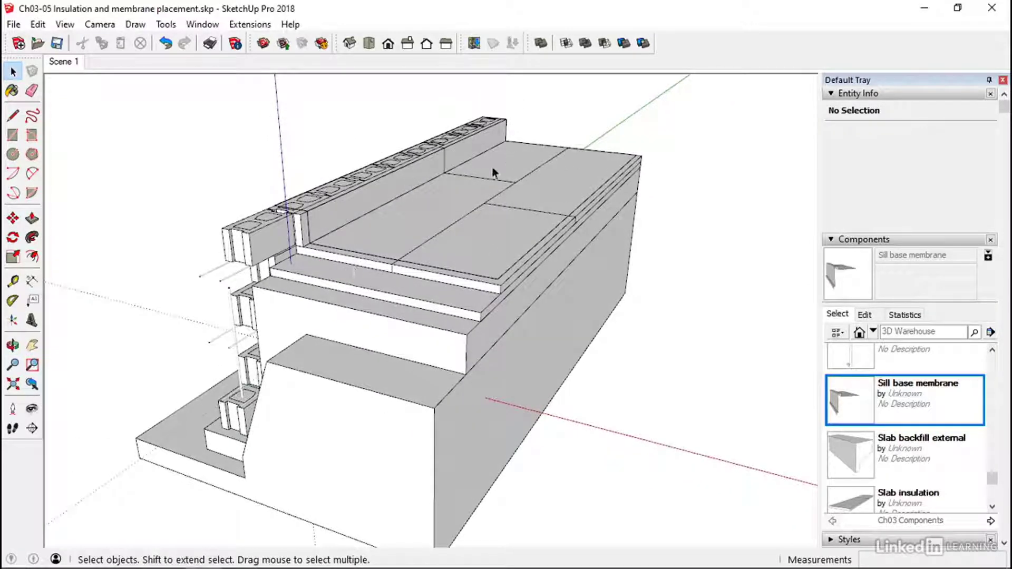
middle_click_drag(530, 179, 438, 187)
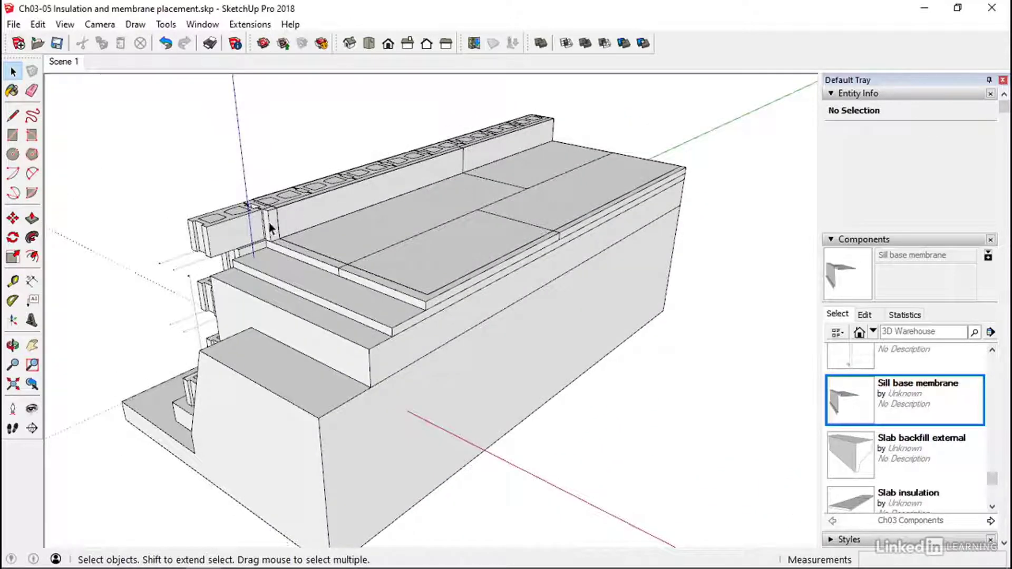
middle_click_drag(270, 228, 345, 243)
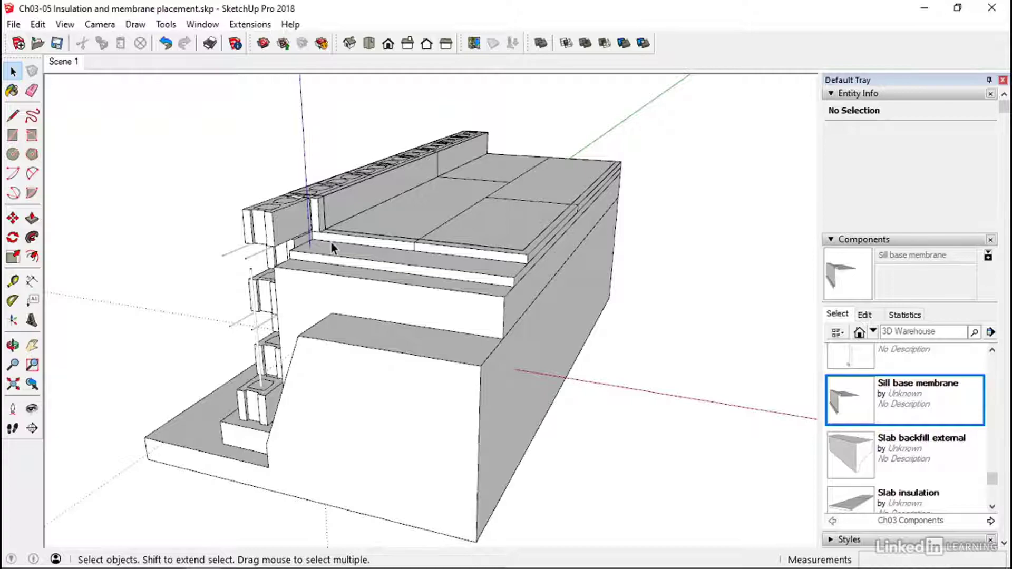
middle_click_drag(330, 241, 337, 232)
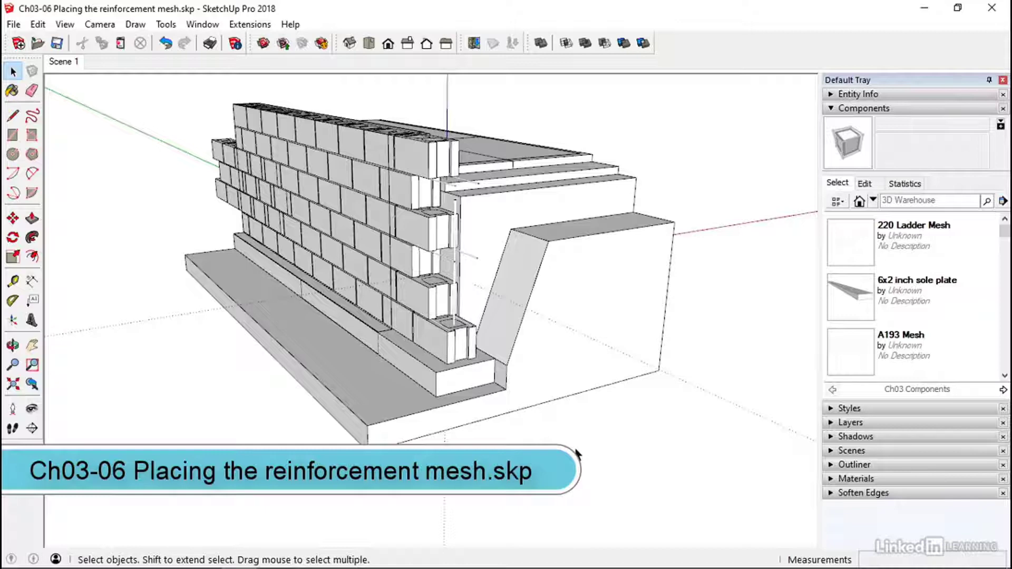
Step: Insert the A193 Mesh component from the Ch03 collection on the membrane-covered slab insulation, near its end edge beside the block wall
middle_click_drag(595, 444, 416, 392)
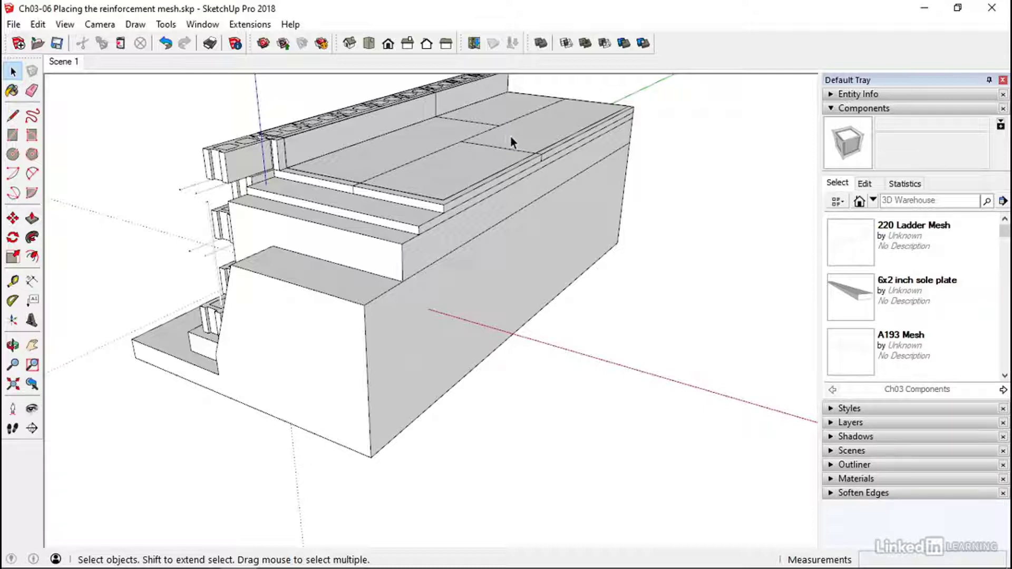
left_click(853, 349)
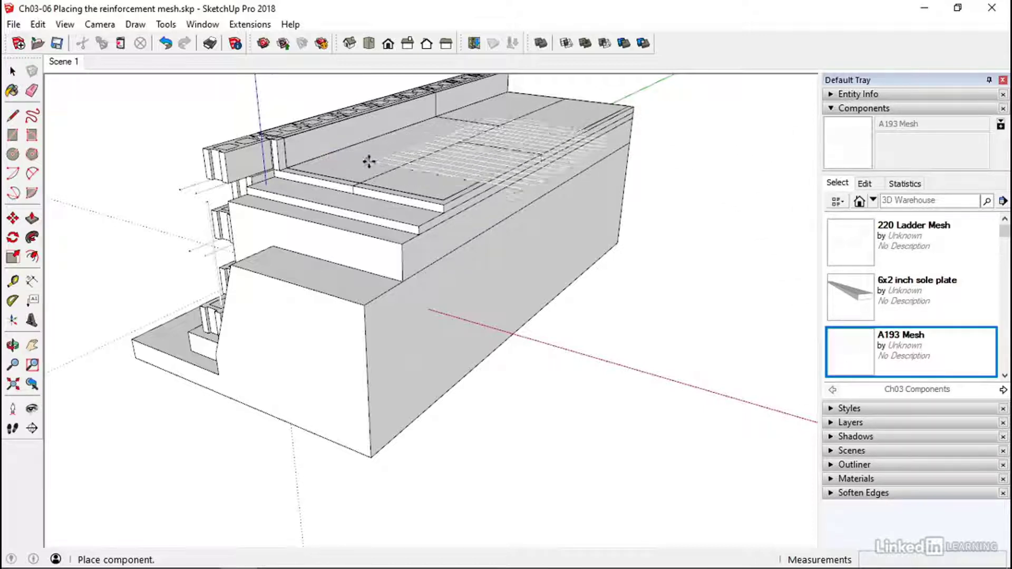
left_click(302, 162)
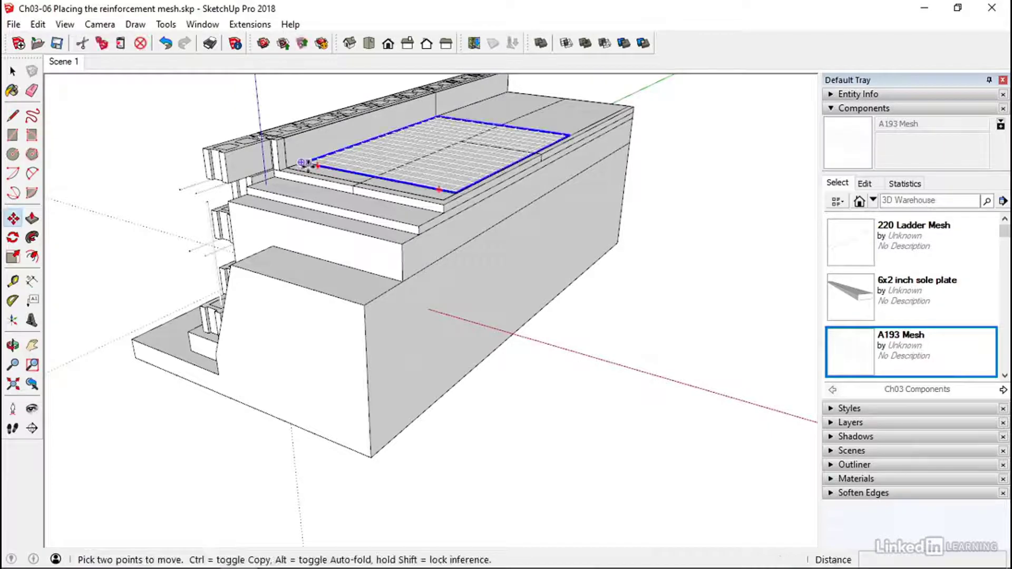
scroll(419, 153, "up", 3)
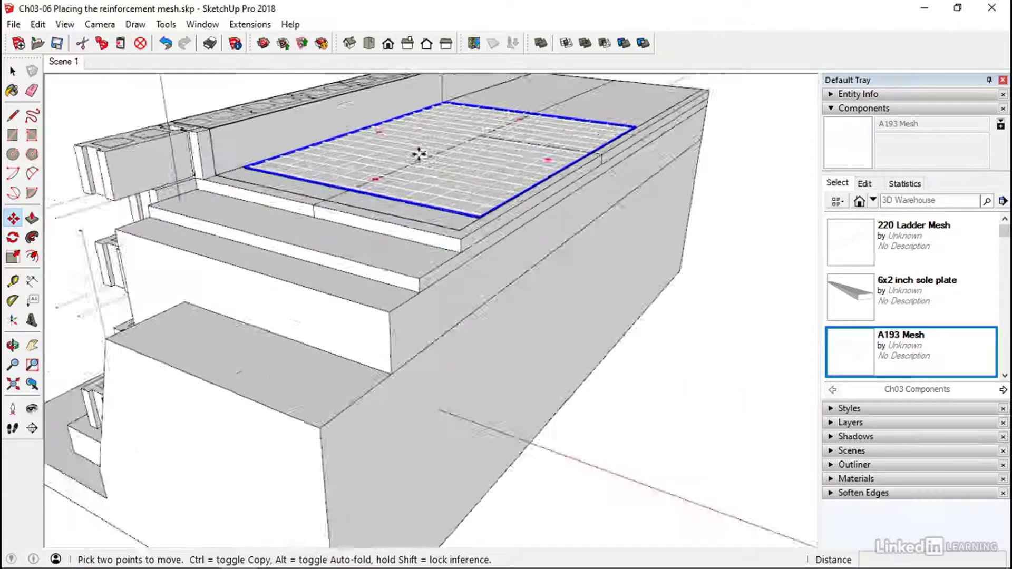
scroll(418, 154, "up", 3)
mouse_move(428, 176)
middle_mouse_down()
mouse_move(456, 282)
mouse_move(418, 242)
middle_mouse_up()
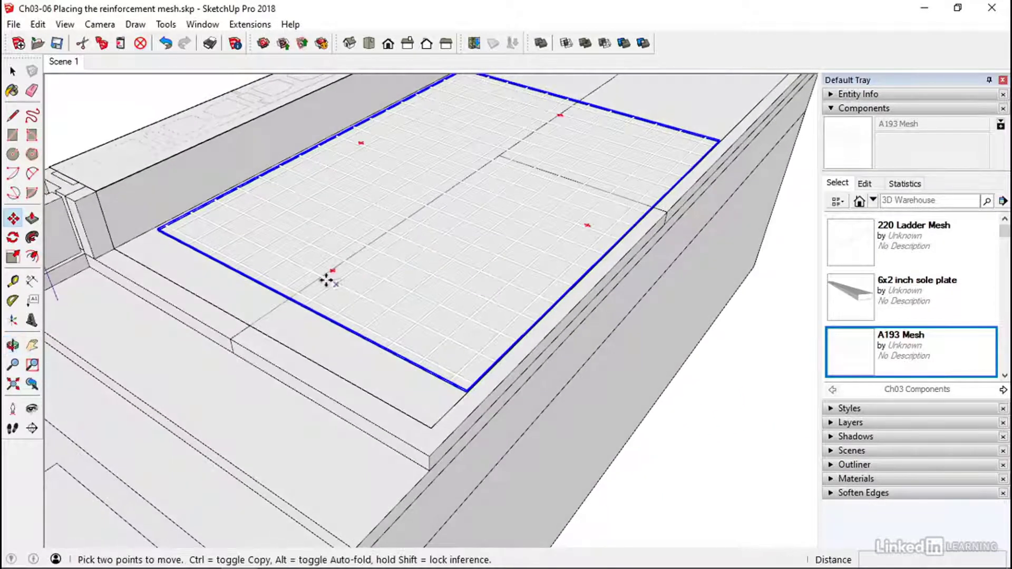
key("space")
middle_click_drag(233, 278, 240, 219)
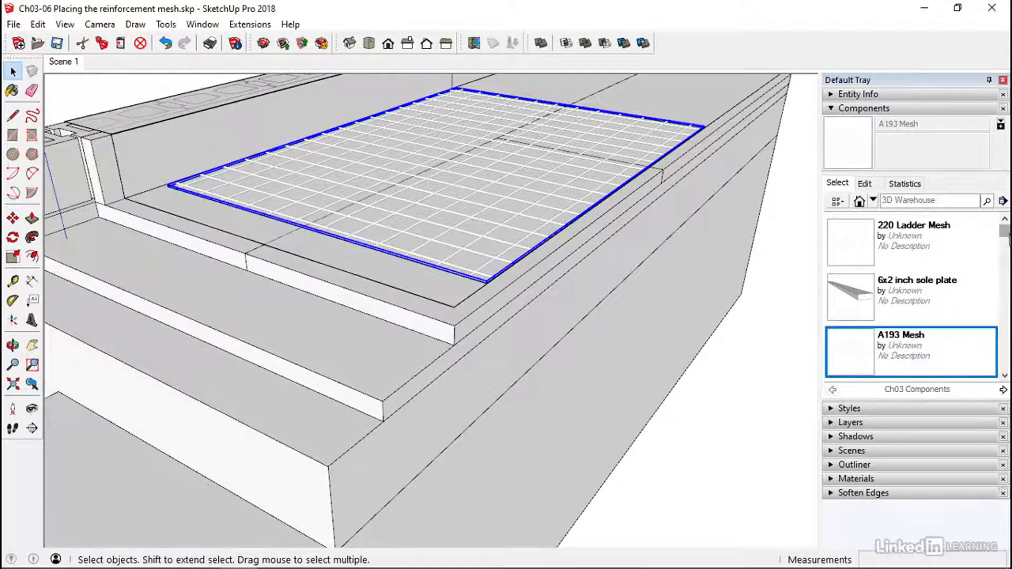
Step: Insert the Mesh spacer component on the slab membrane just in front of the mesh's near outer corner
left_click_drag(1006, 234, 1001, 293)
left_click(851, 268)
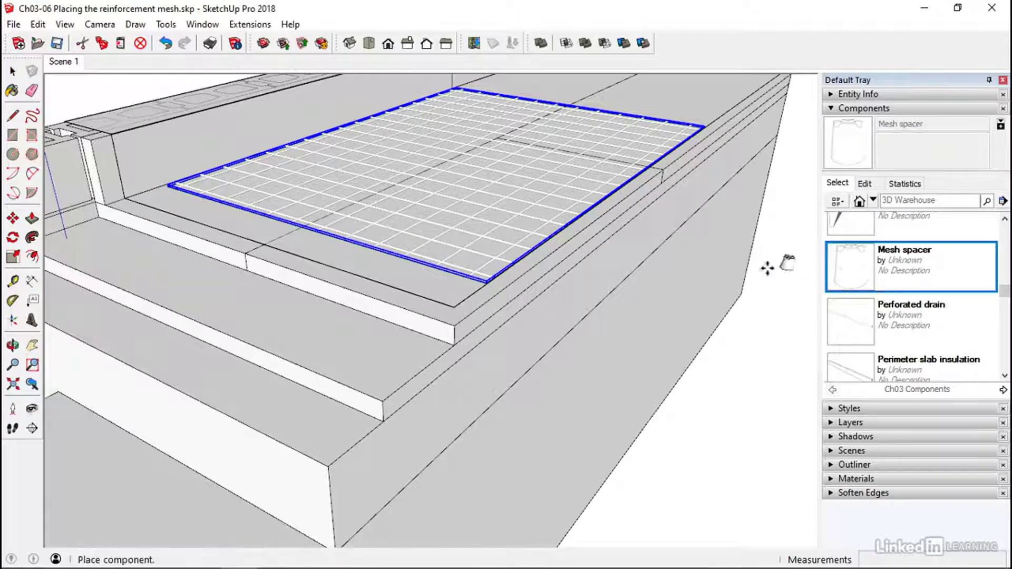
left_click(416, 287)
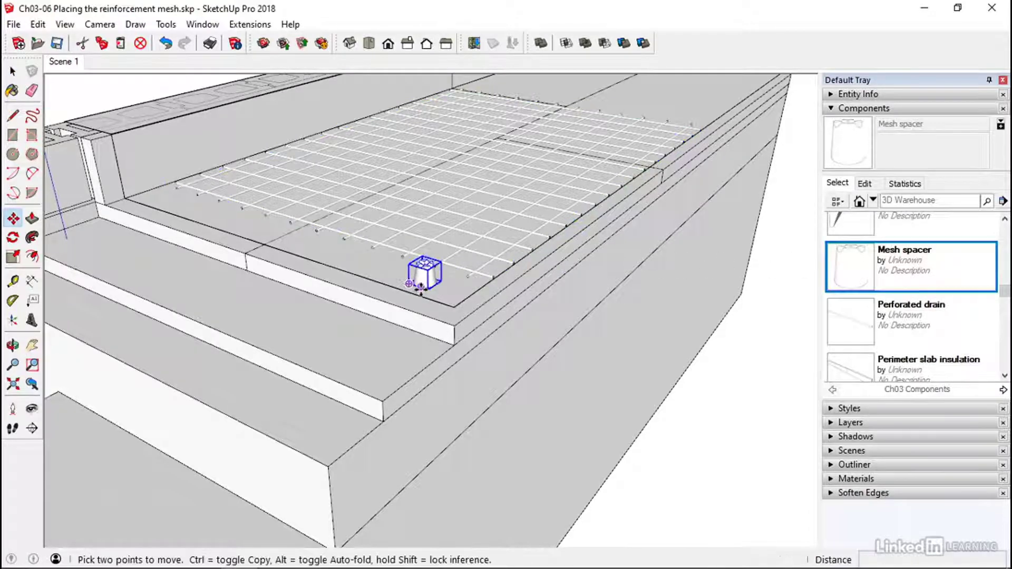
scroll(420, 286, "up", 3)
key("space")
middle_click_drag(422, 279, 499, 199)
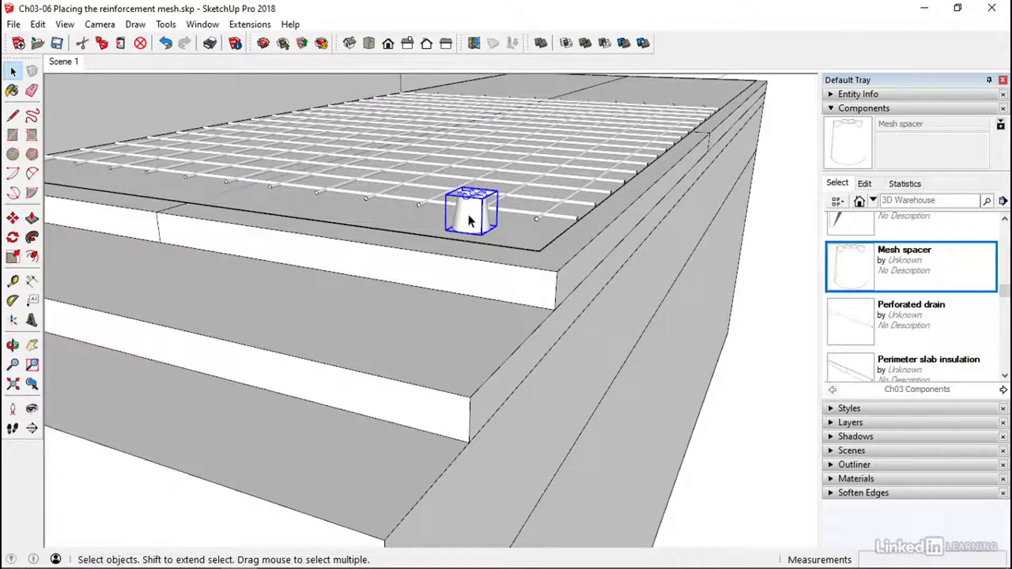
middle_click_drag(470, 222, 491, 223)
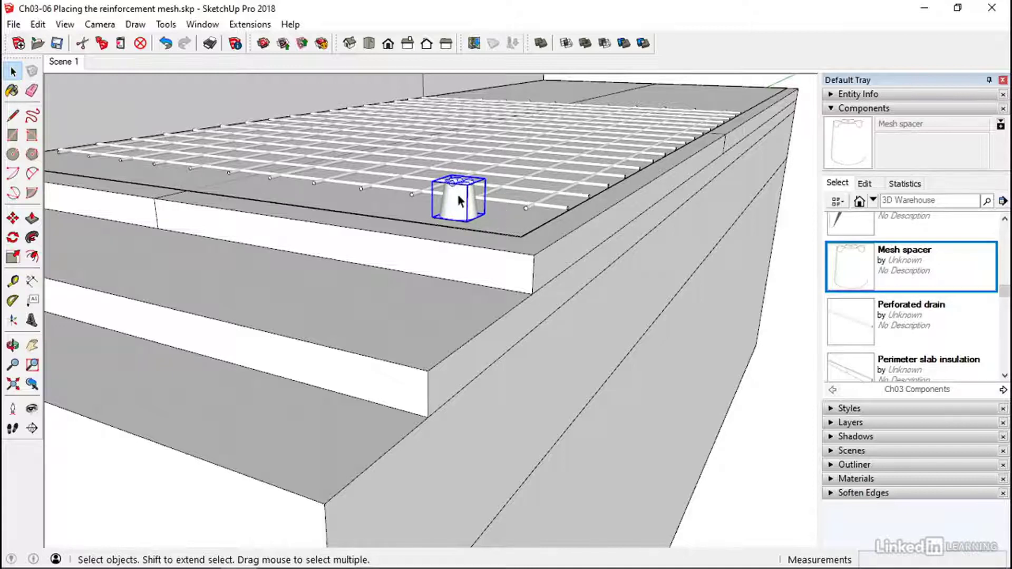
Step: Move the A193 mesh by the underside of a near bar end into the notch on top of the mesh spacer
left_click(527, 203)
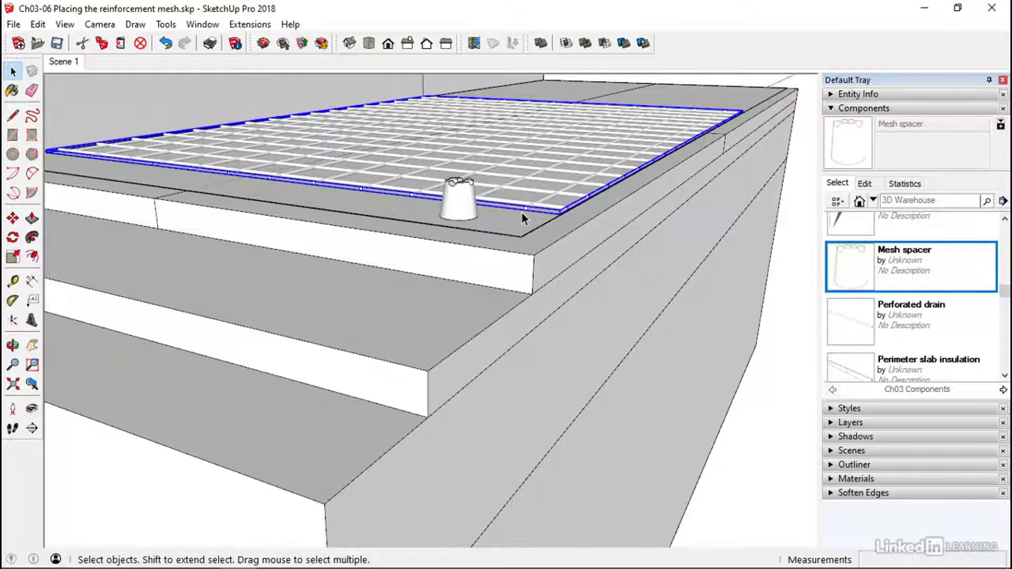
key("m")
scroll(524, 211, "up", 5)
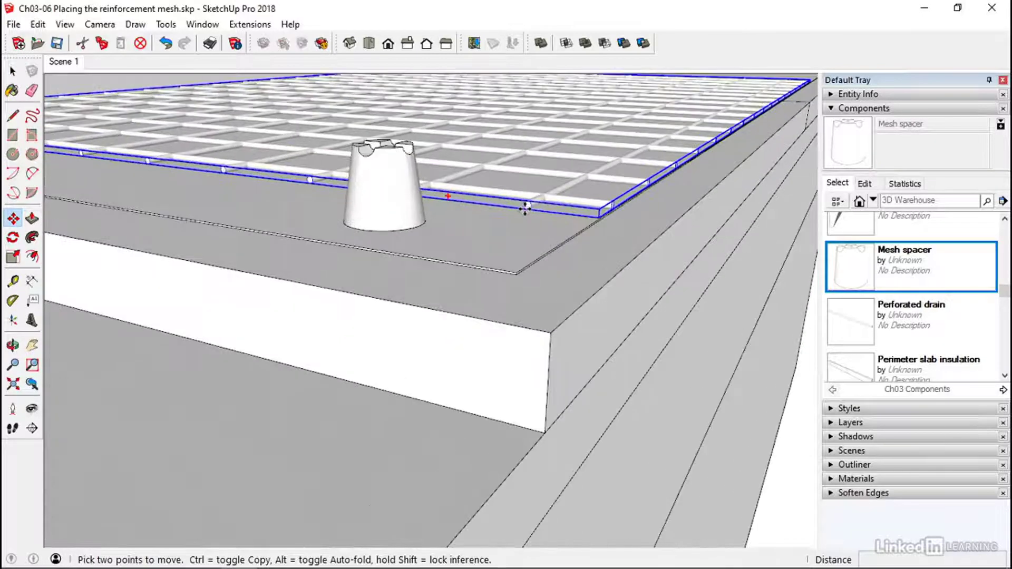
left_click(525, 208)
left_click(365, 153)
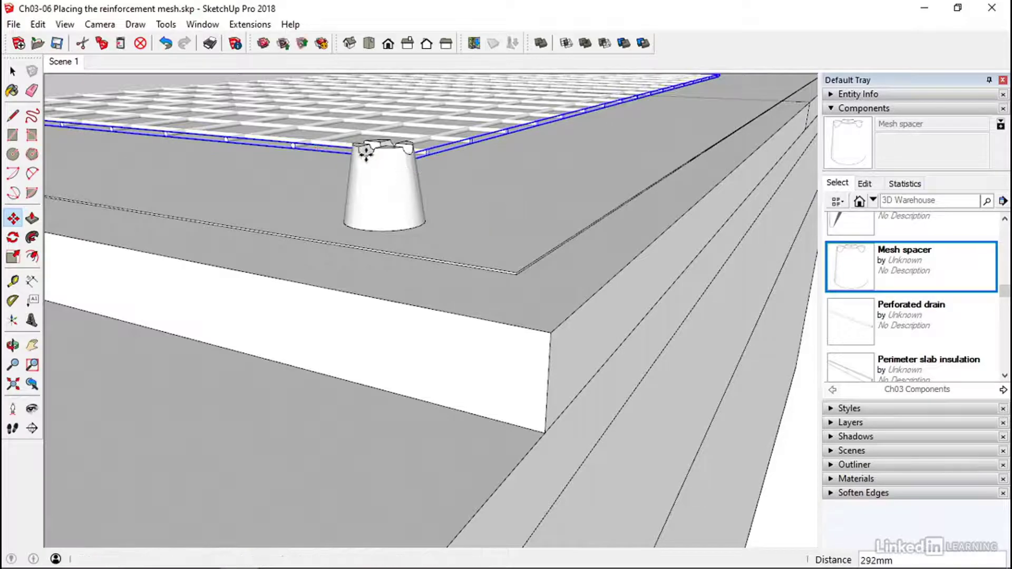
middle_click_drag(365, 153, 290, 151)
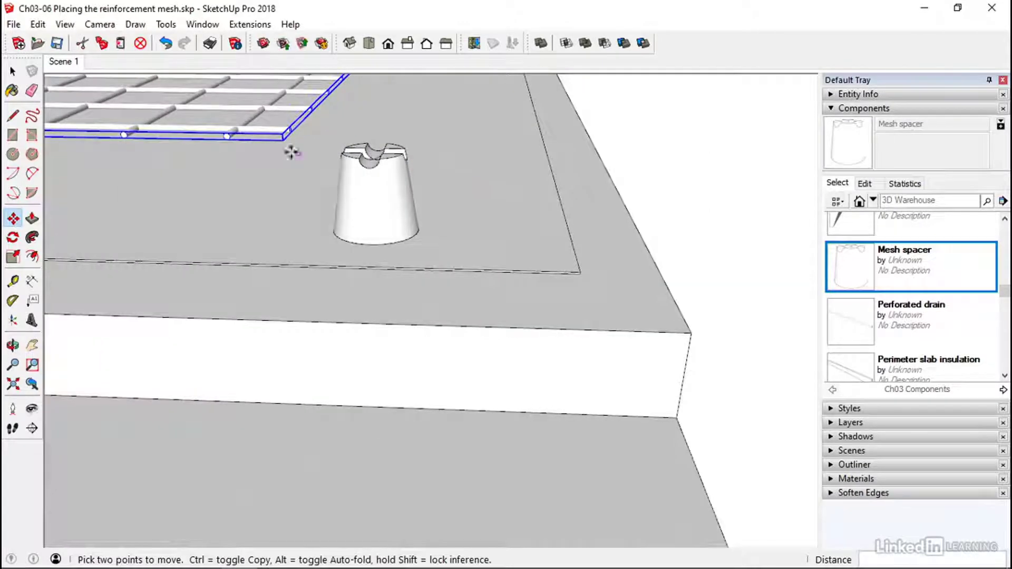
left_click(369, 163)
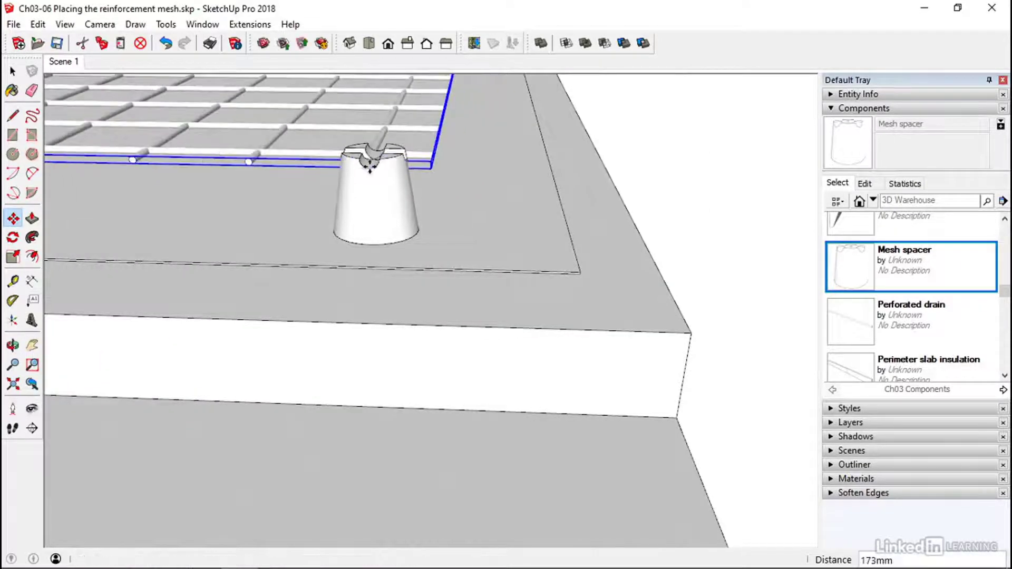
Step: Shift the mesh about 218 mm so its next bar seats in the spacer's notch, leaving one bar between the spacer and the mesh's outer edge
left_click(249, 164)
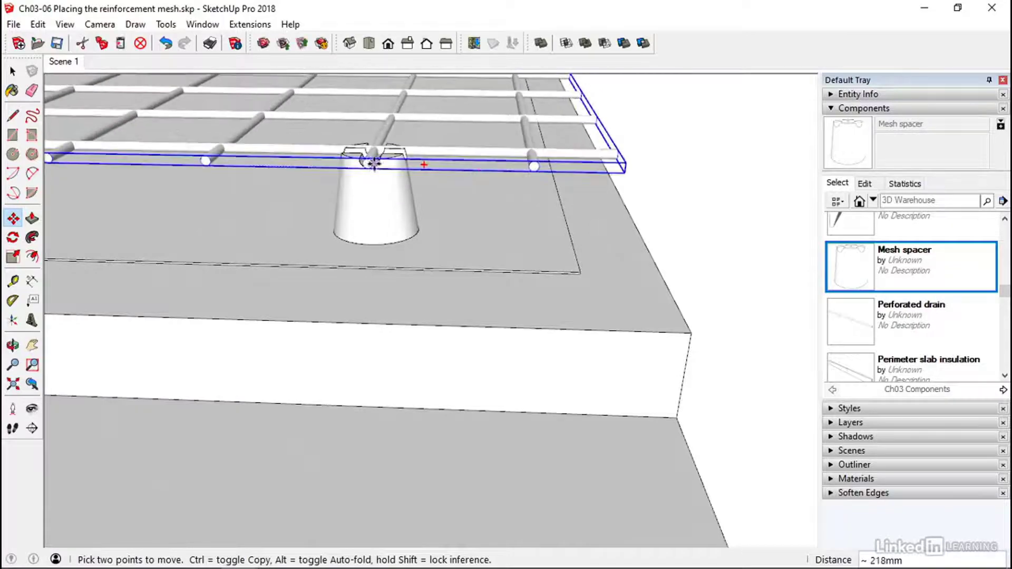
scroll(373, 163, "up", 3)
middle_click_drag(478, 169, 248, 247)
middle_click_drag(454, 197, 363, 205)
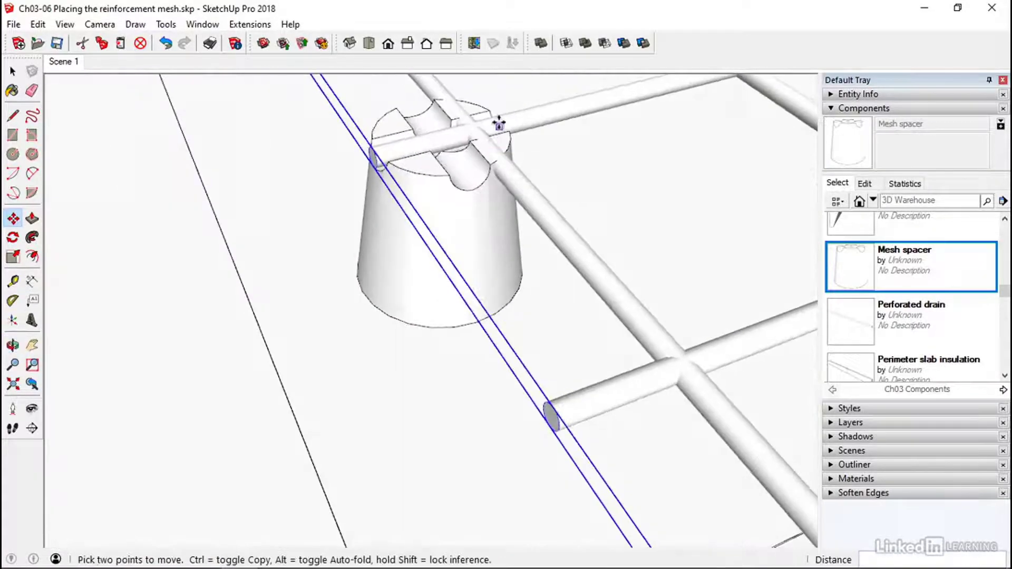
middle_click_drag(469, 136, 537, 143)
scroll(413, 201, "down", 6)
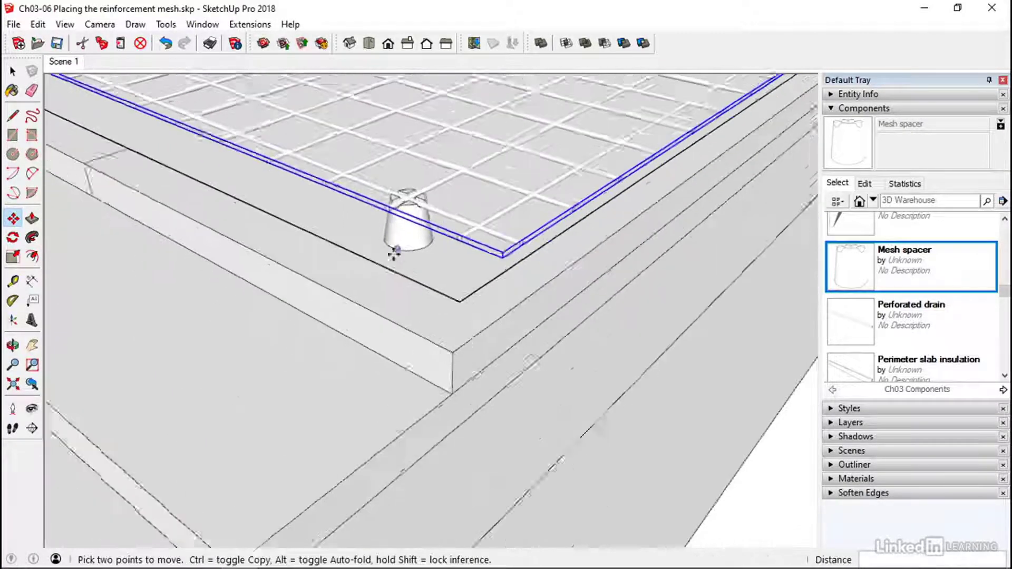
middle_click_drag(394, 254, 438, 300)
key("space")
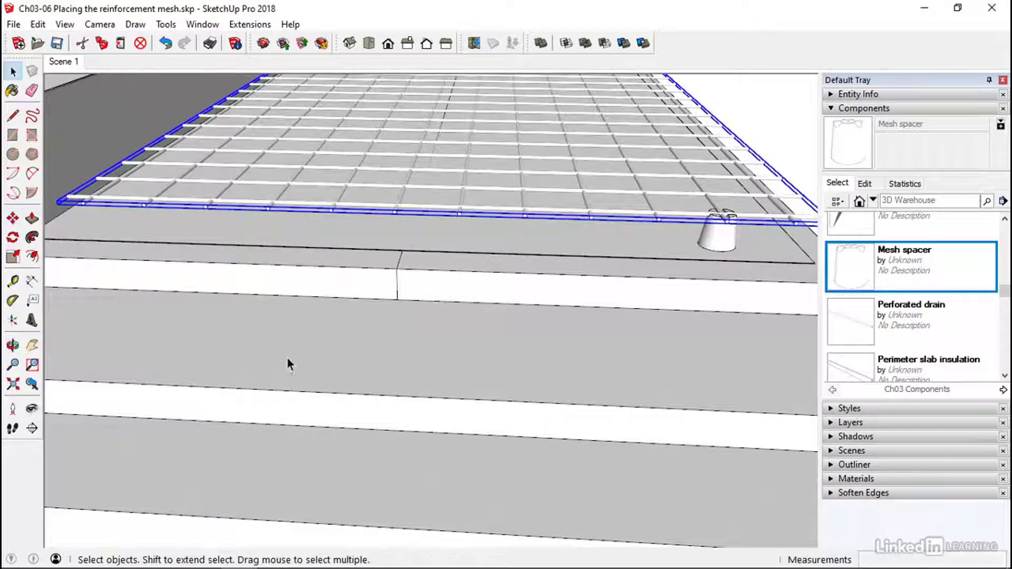
Step: Measure the gap between the wall-side end of the mesh and the block wall
left_click(287, 356)
middle_click_drag(287, 356, 484, 304)
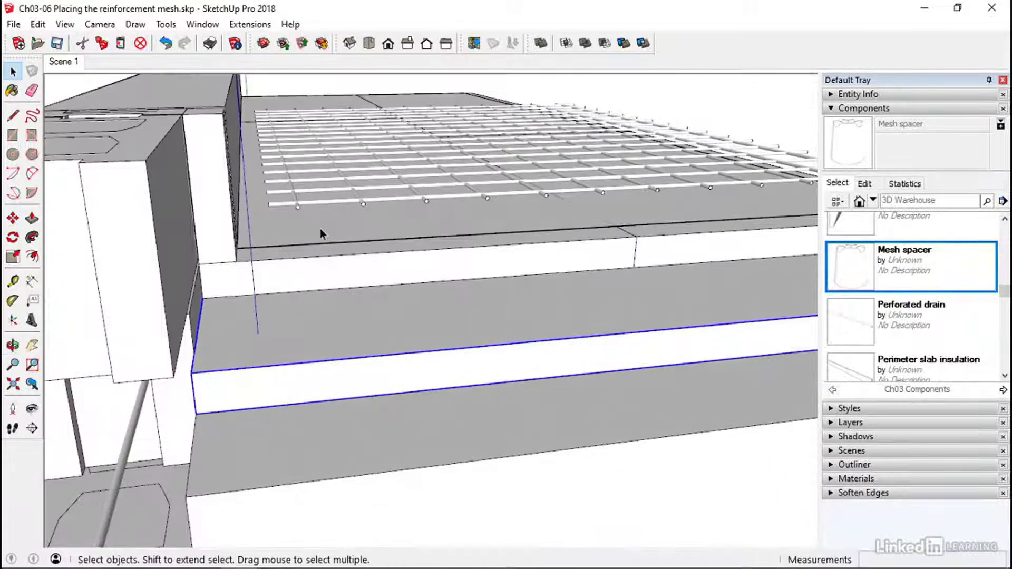
middle_click_drag(320, 229, 158, 192)
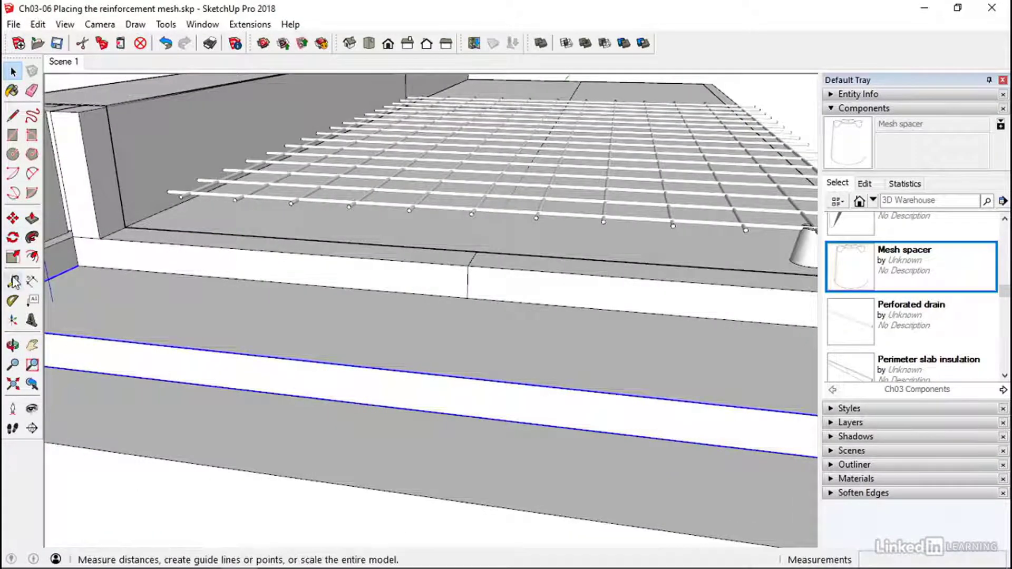
left_click(14, 282)
left_click(177, 189)
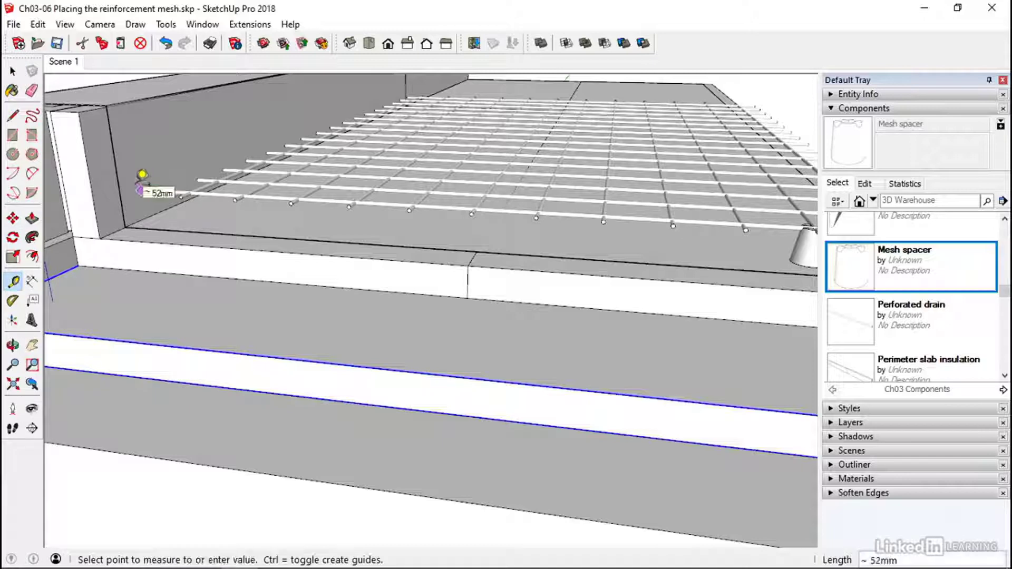
key("space")
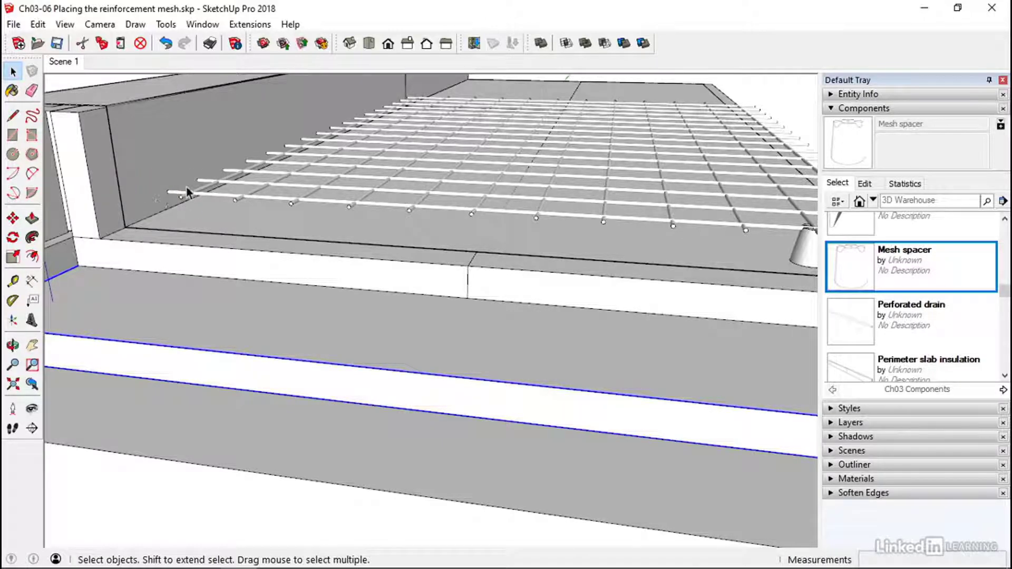
Step: Copy the mesh spacer 1013 mm along the mesh's near end to the wall-side corner and divide the distance by 2 for a midway spacer
middle_click_drag(189, 203, 279, 257)
left_click(658, 277)
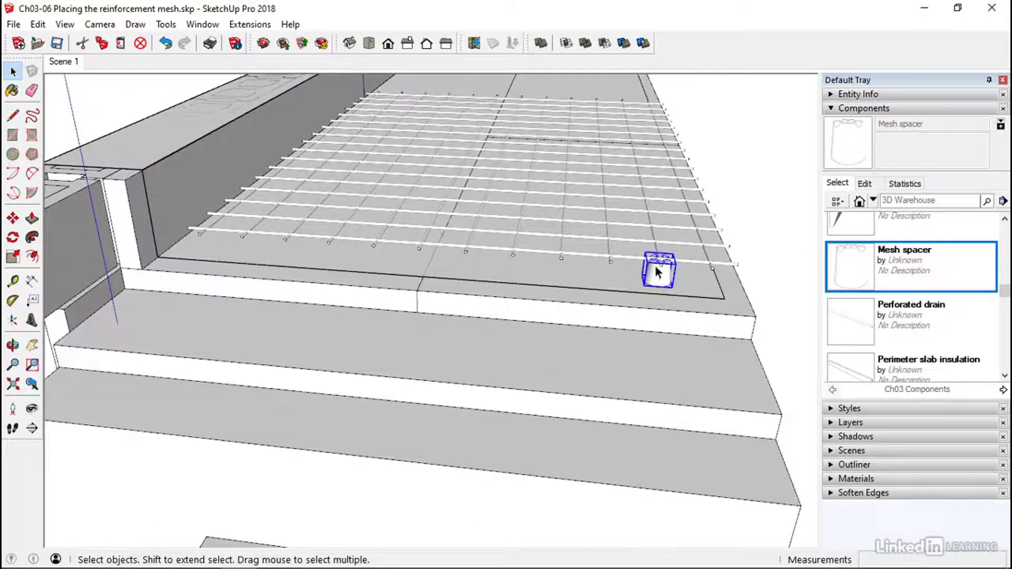
key("m")
key("q")
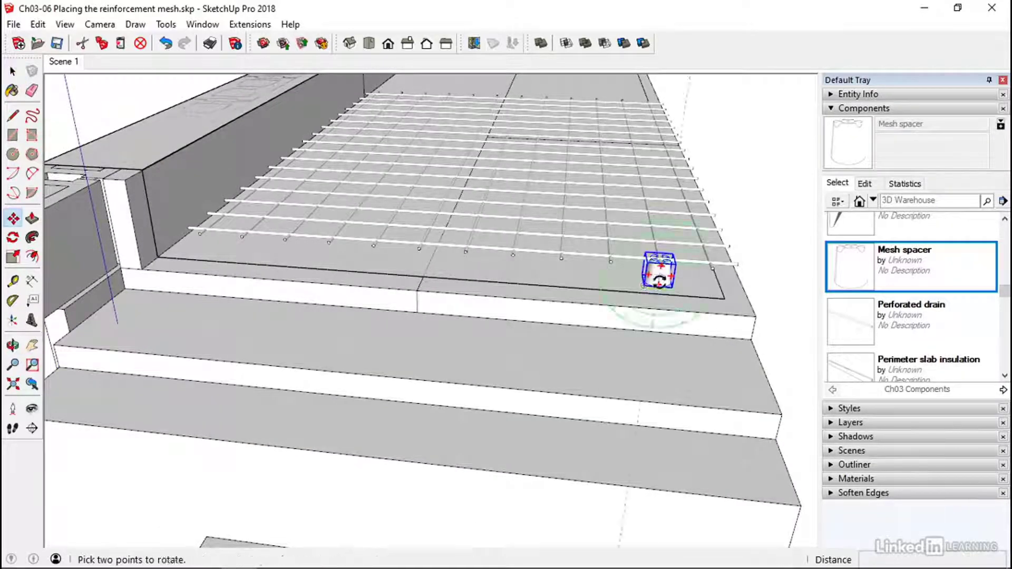
key("m")
key("ctrl")
left_click(649, 273)
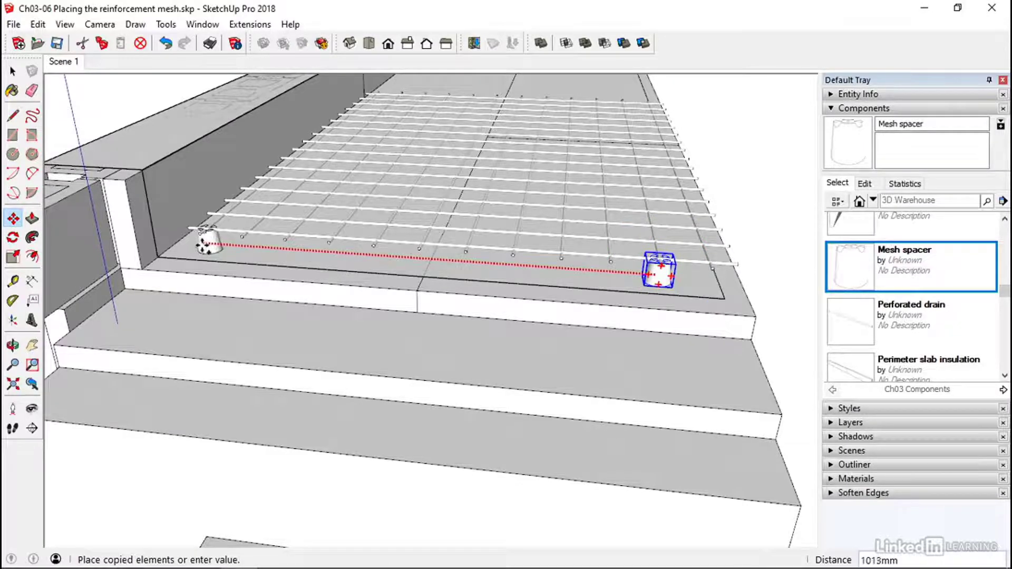
left_click(207, 244)
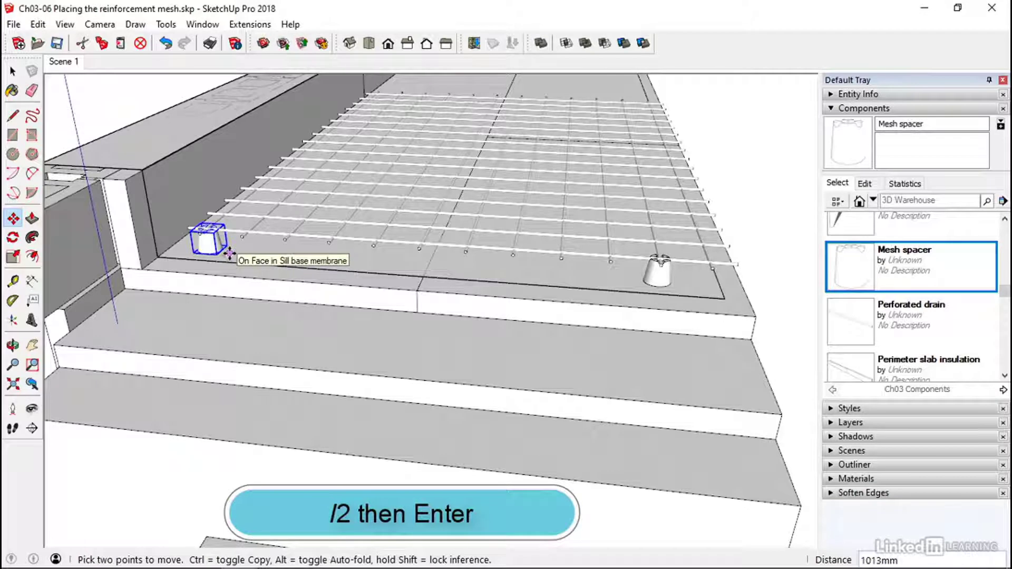
type("/2")
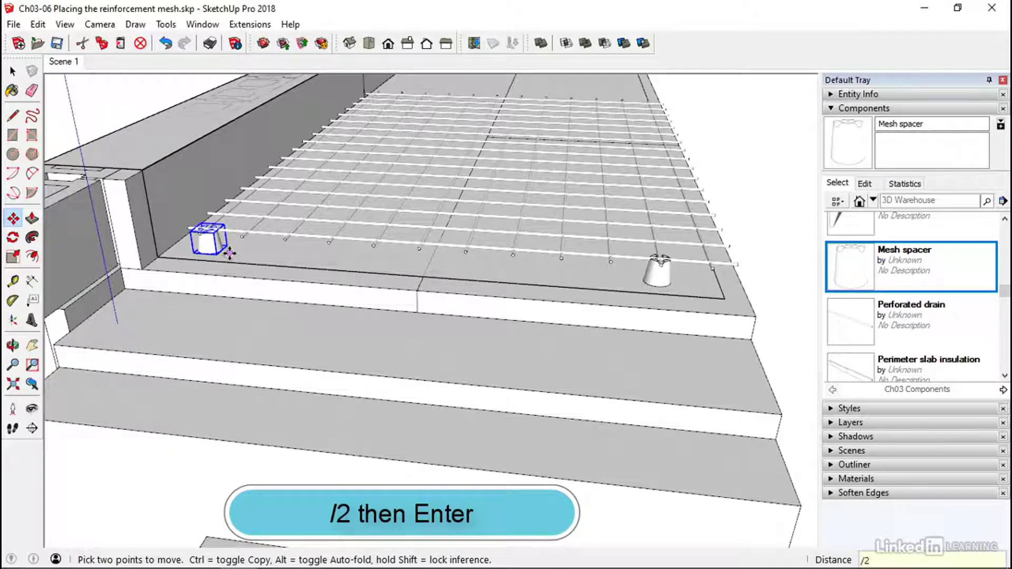
key("Return")
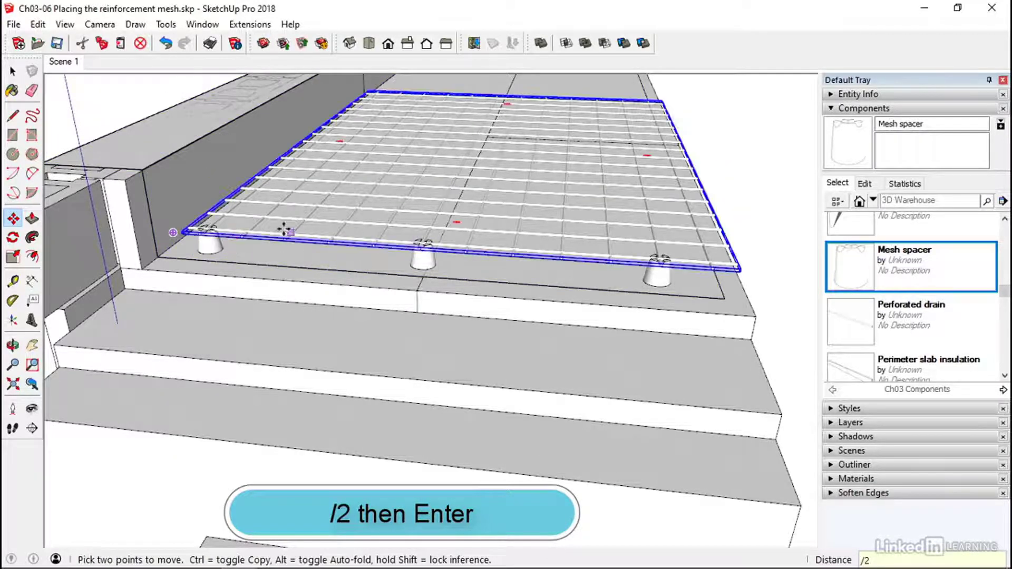
key("space")
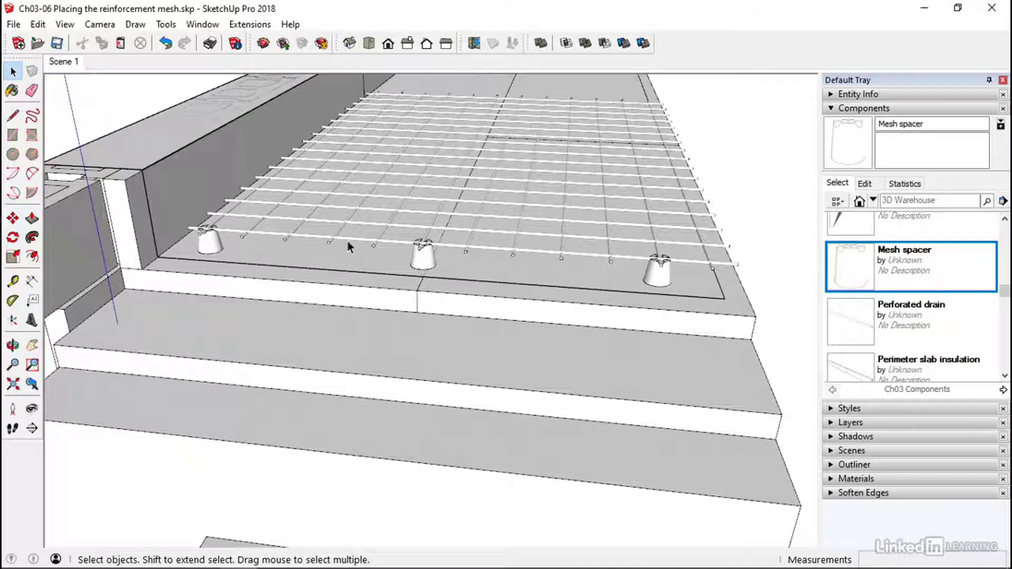
Step: Copy the A193 mesh about 1710 mm lengthwise along the slab so the copy starts at the first mesh's far end
middle_click_drag(445, 254, 172, 292)
scroll(197, 284, "down", 3)
middle_click_drag(269, 274, 245, 282)
left_click(246, 280)
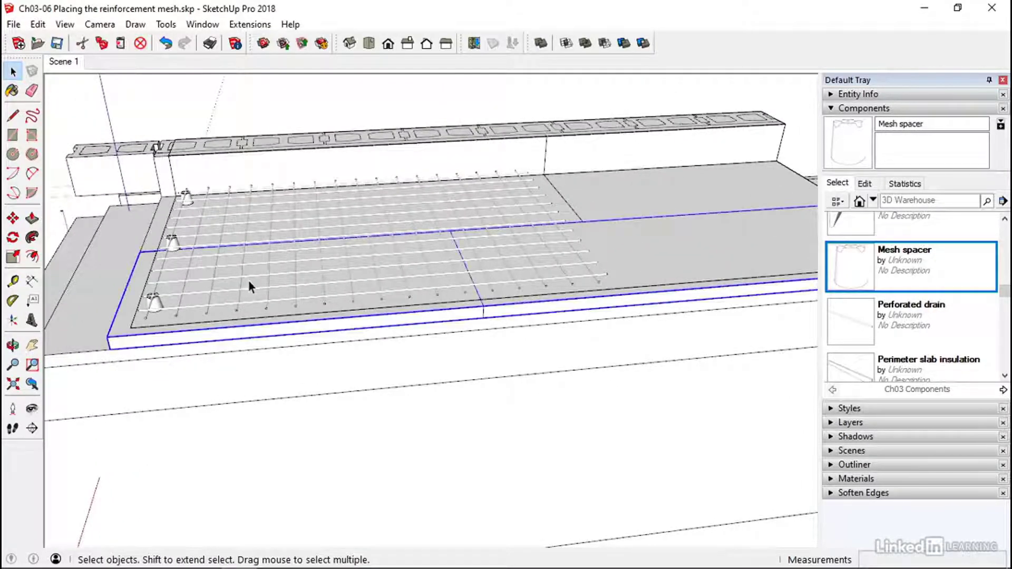
left_click(178, 315)
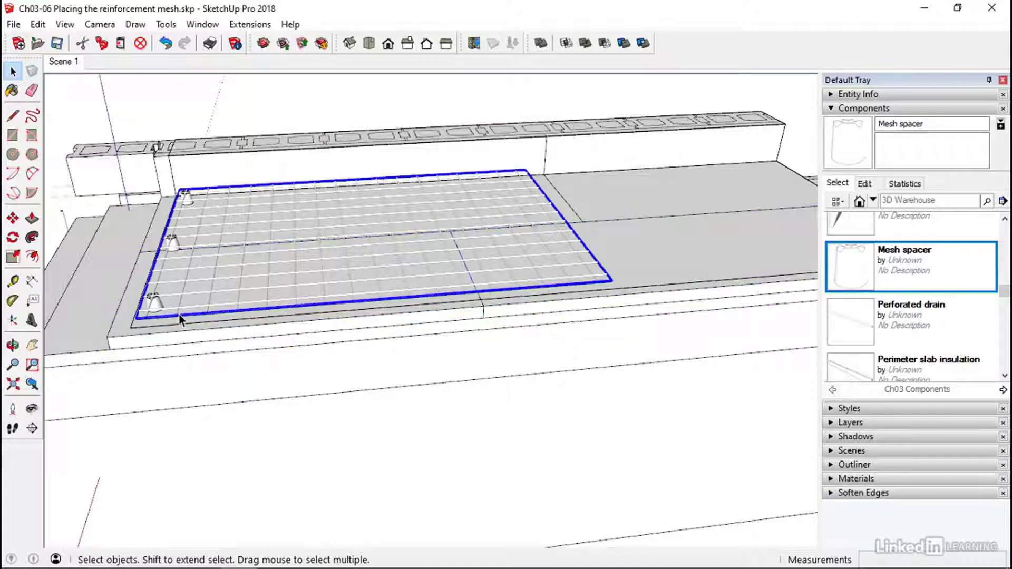
key("m")
scroll(138, 312, "up", 3)
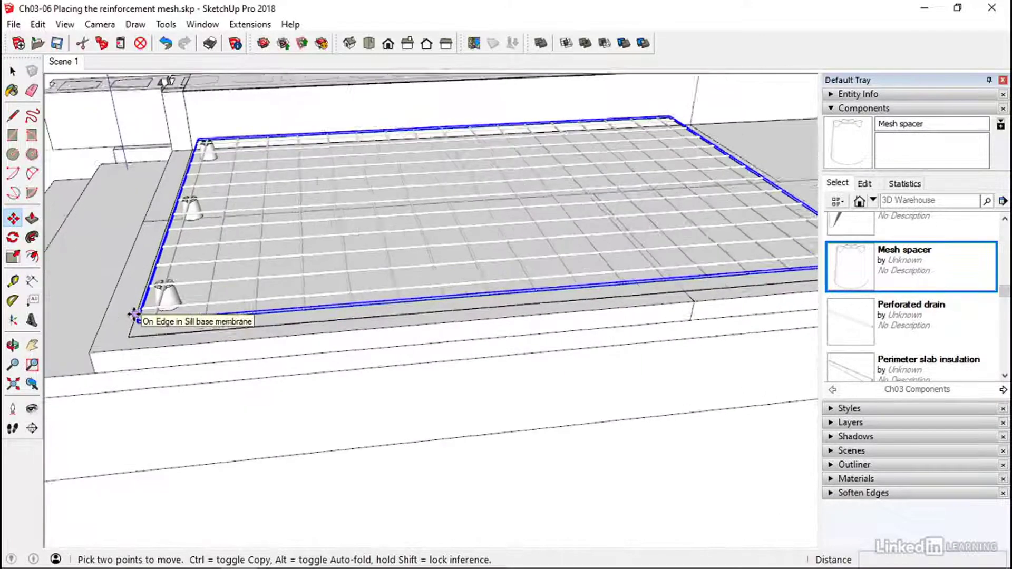
left_click(140, 312)
key("ctrl")
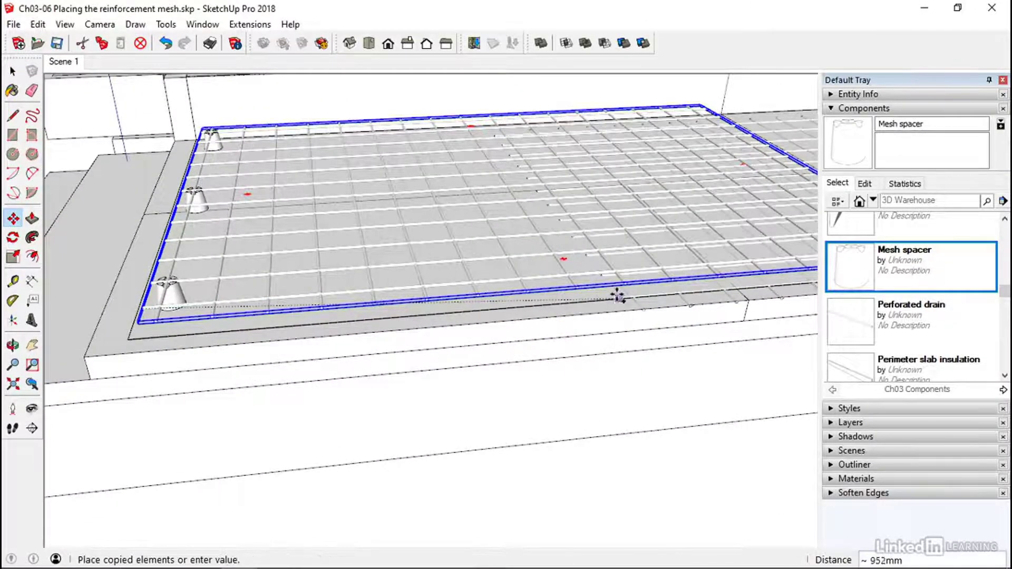
middle_click_drag(617, 293, 144, 293)
scroll(463, 269, "up", 4)
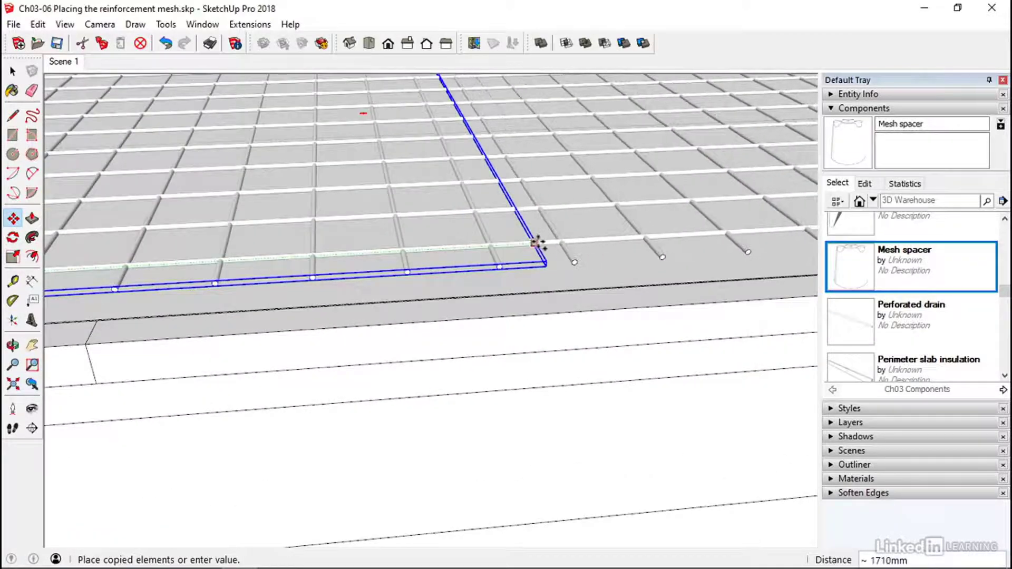
left_click(537, 243)
middle_click_drag(558, 253, 510, 270)
key("space")
left_click(550, 295)
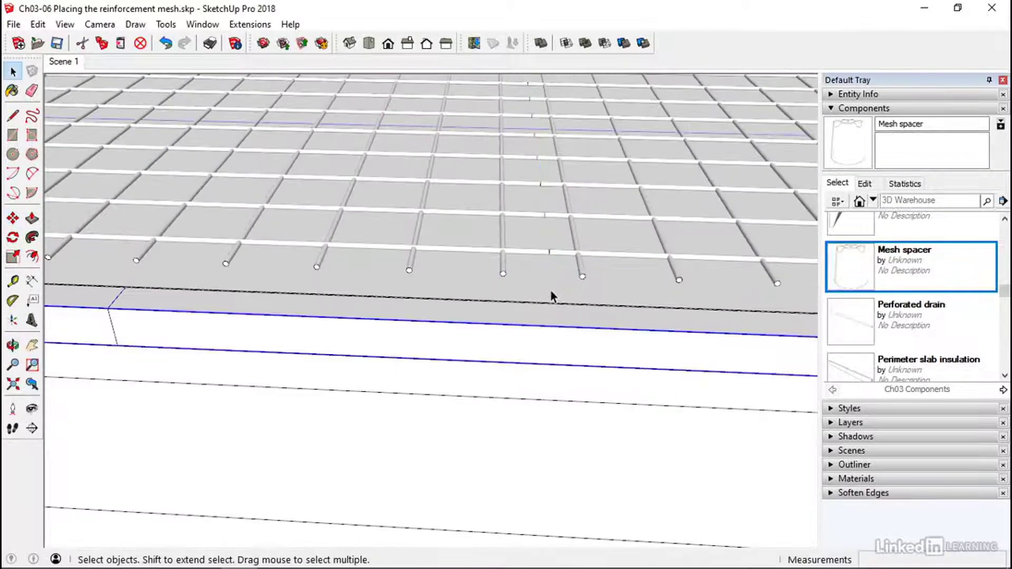
Step: Move the copied mesh back 202 mm so it overlaps the first mesh and ends near the slab's far edge
scroll(553, 266, "down", 2)
scroll(553, 266, "down", 2)
scroll(534, 237, "down", 3)
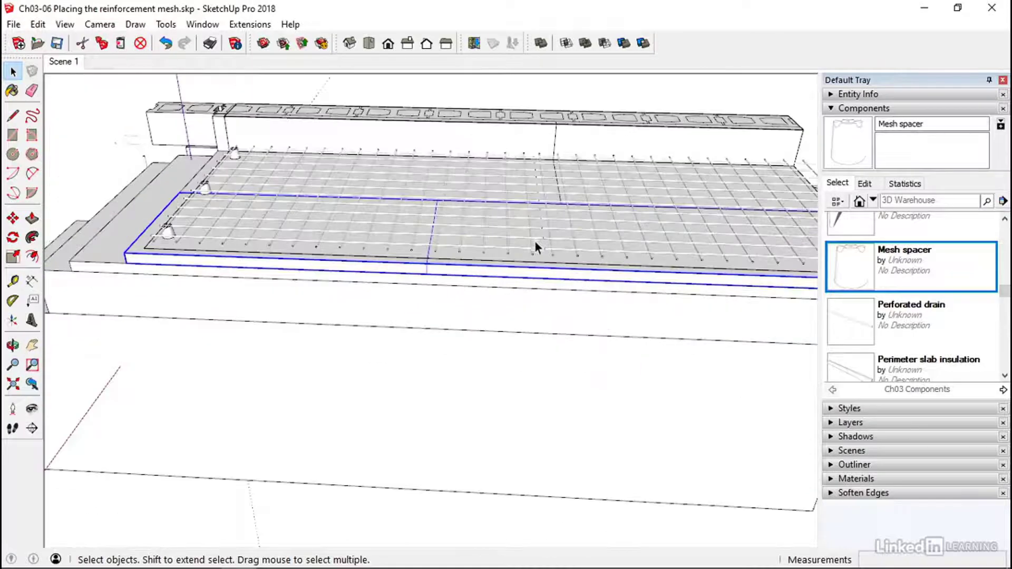
middle_click_drag(535, 240, 305, 250, "shift")
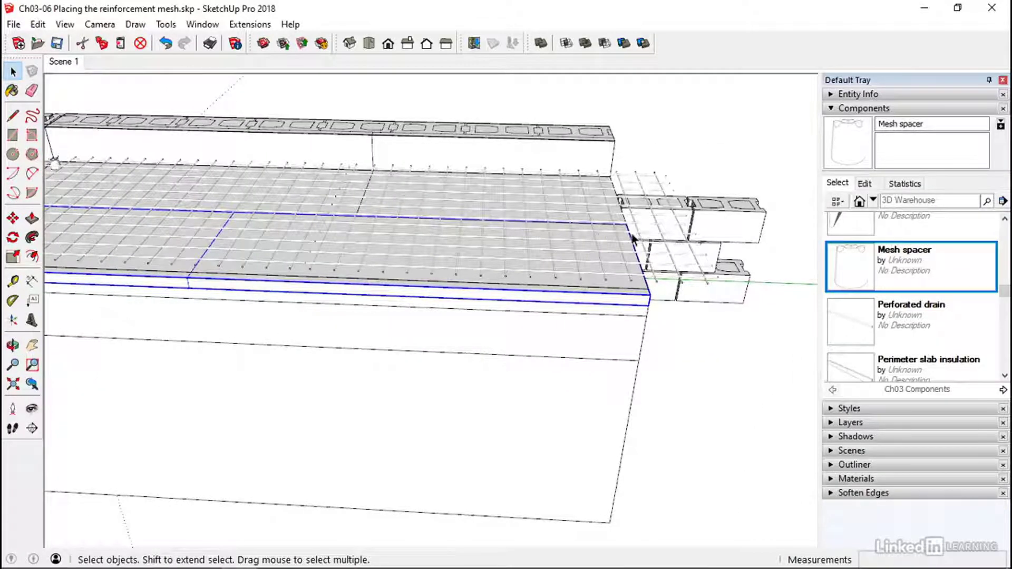
left_click(649, 237)
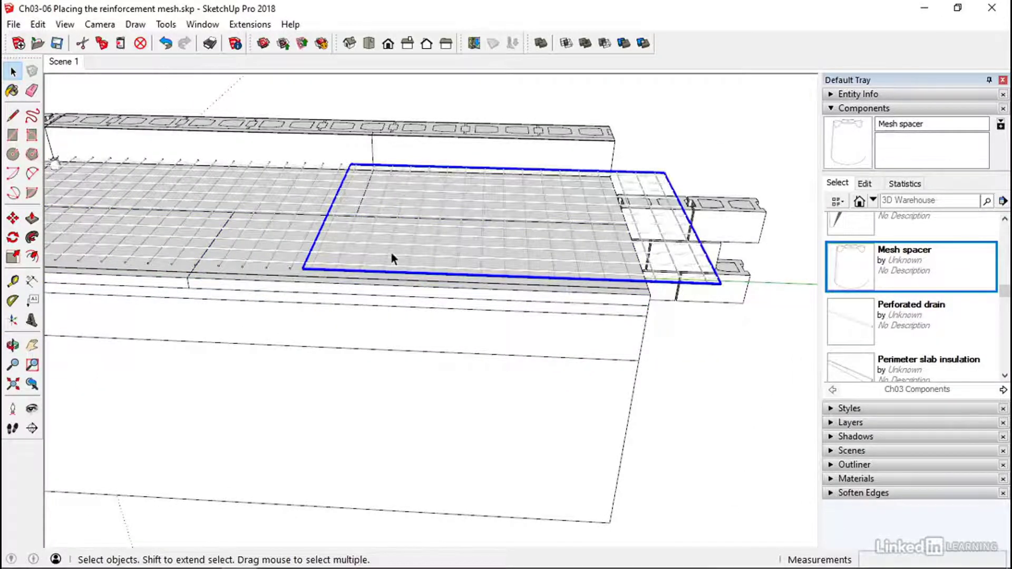
scroll(390, 255, "up", 5)
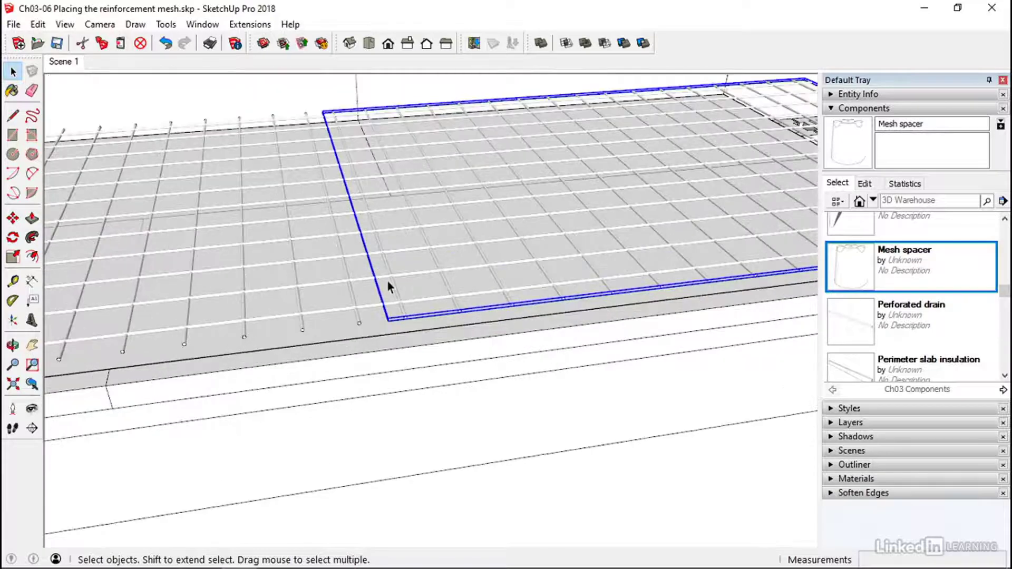
key("m")
left_click(397, 274)
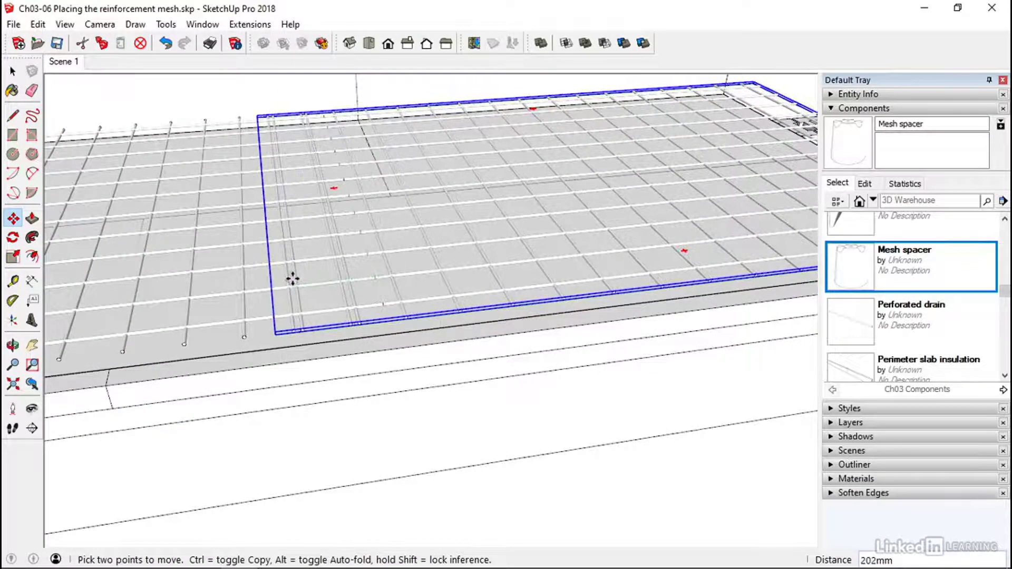
left_click(246, 289)
scroll(244, 311, "down", 5)
key("space")
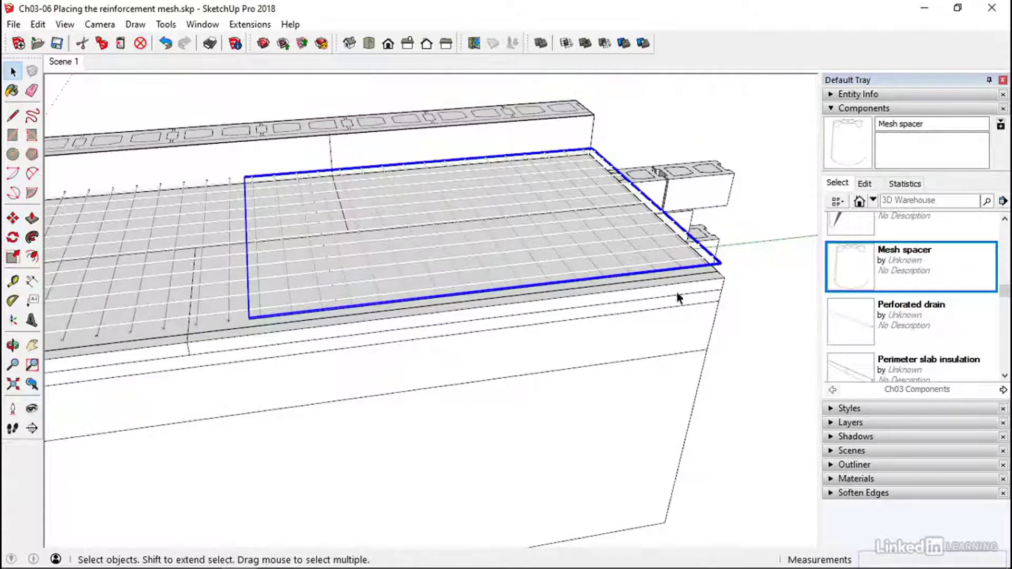
left_click(773, 313)
Step: Copy the row of three mesh spacers lengthwise along the slab to the far end of the second mesh
middle_click_drag(741, 322, 829, 295)
middle_click_drag(327, 266, 707, 416, "shift")
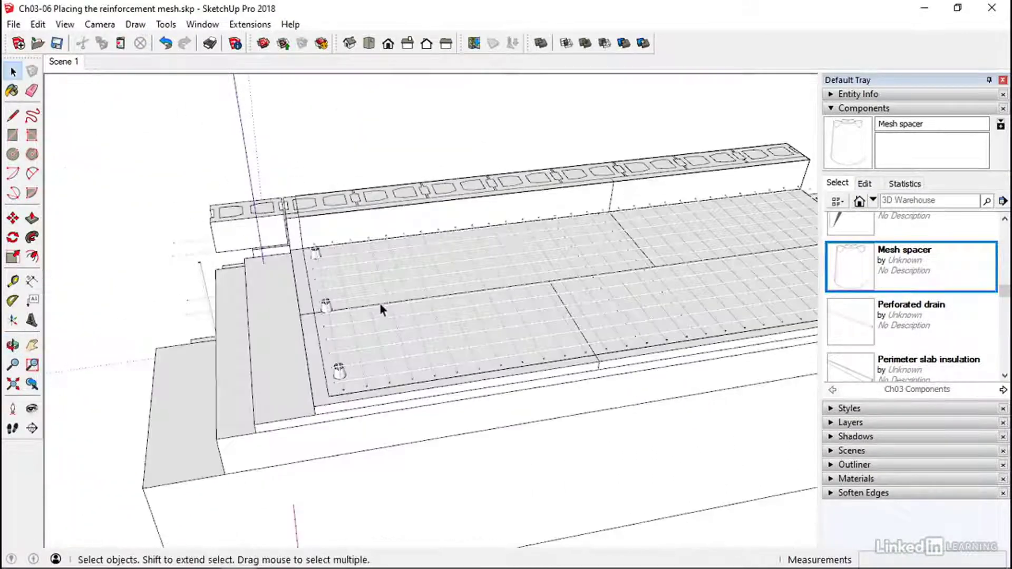
scroll(305, 255, "up", 5)
left_click(319, 250)
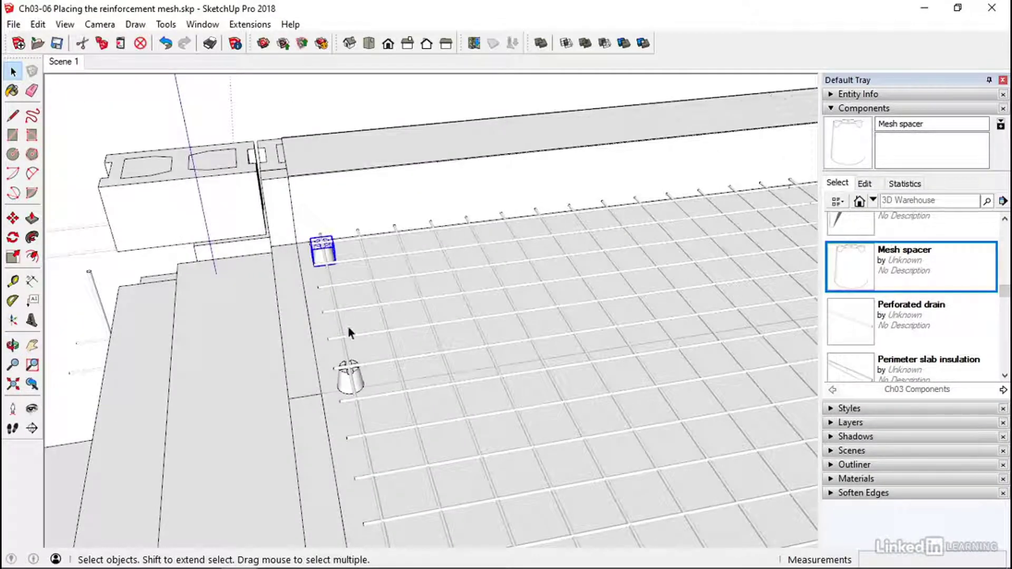
left_click(345, 381, "shift")
middle_click_drag(345, 380, 264, 309)
left_click(392, 285, "shift")
scroll(392, 284, "down", 2)
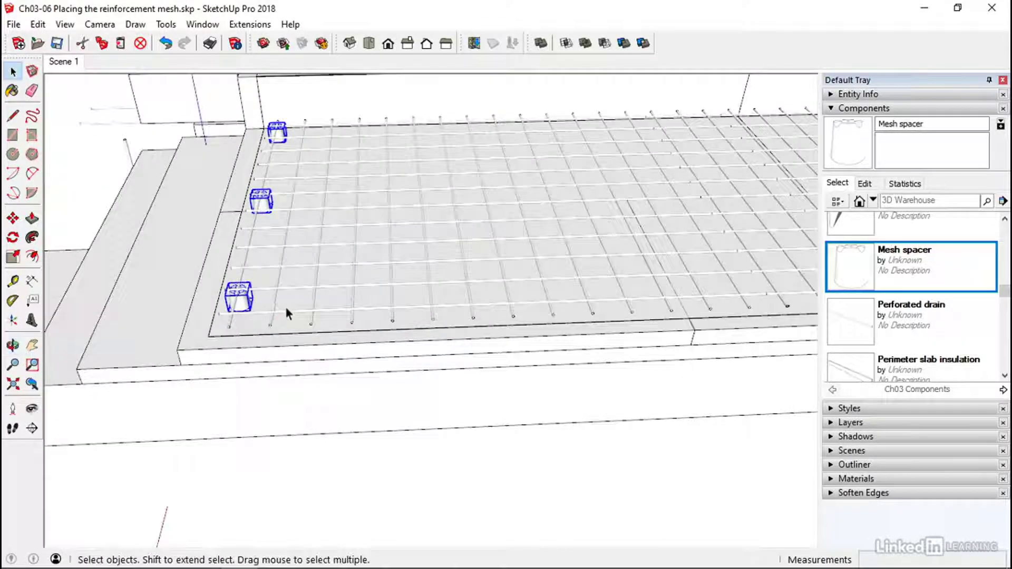
key("m")
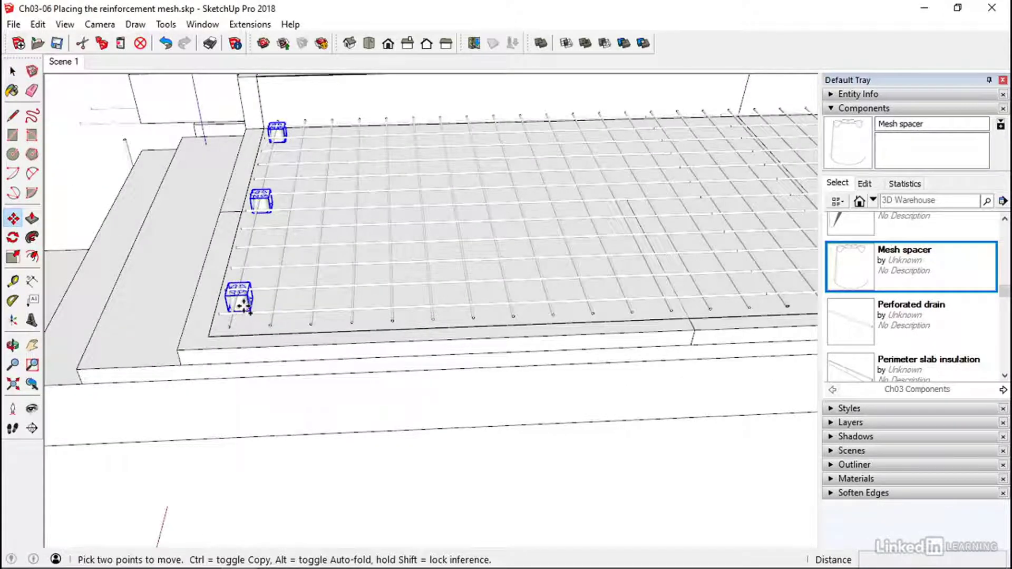
left_click(245, 306)
scroll(525, 296, "down", 2)
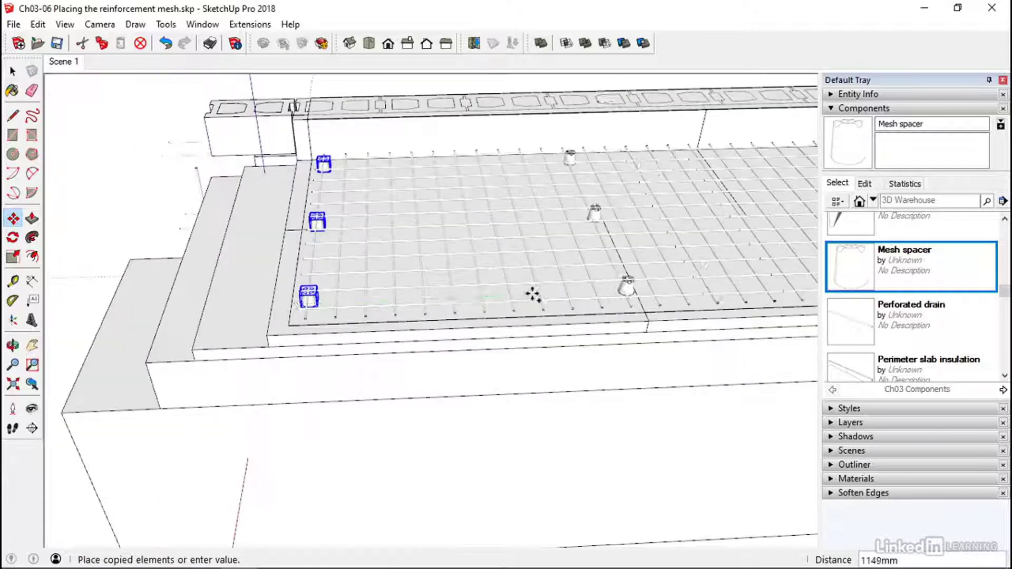
middle_click_drag(533, 295, 314, 293, "shift")
scroll(445, 298, "down", 1)
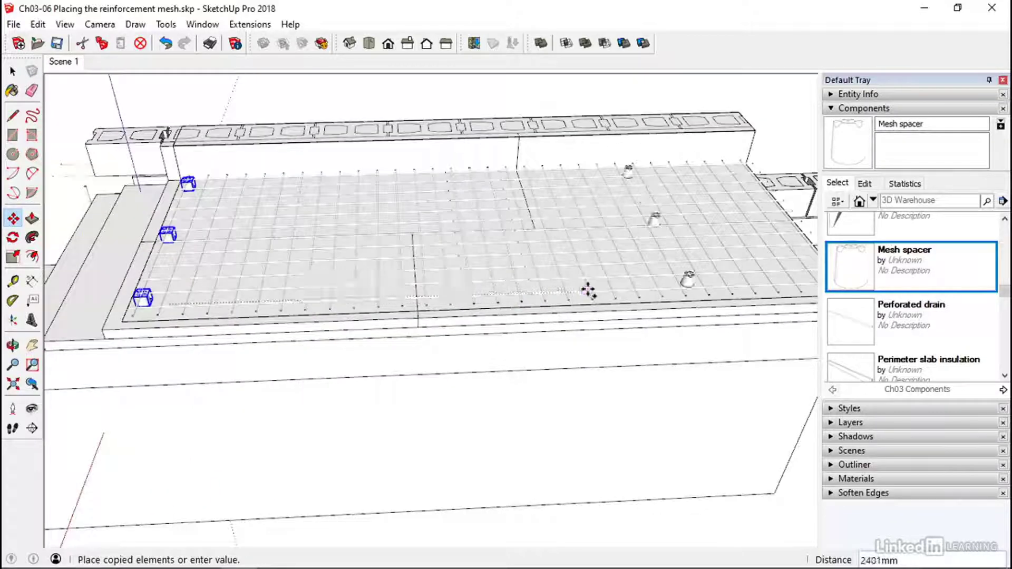
middle_click_drag(621, 289, 585, 298)
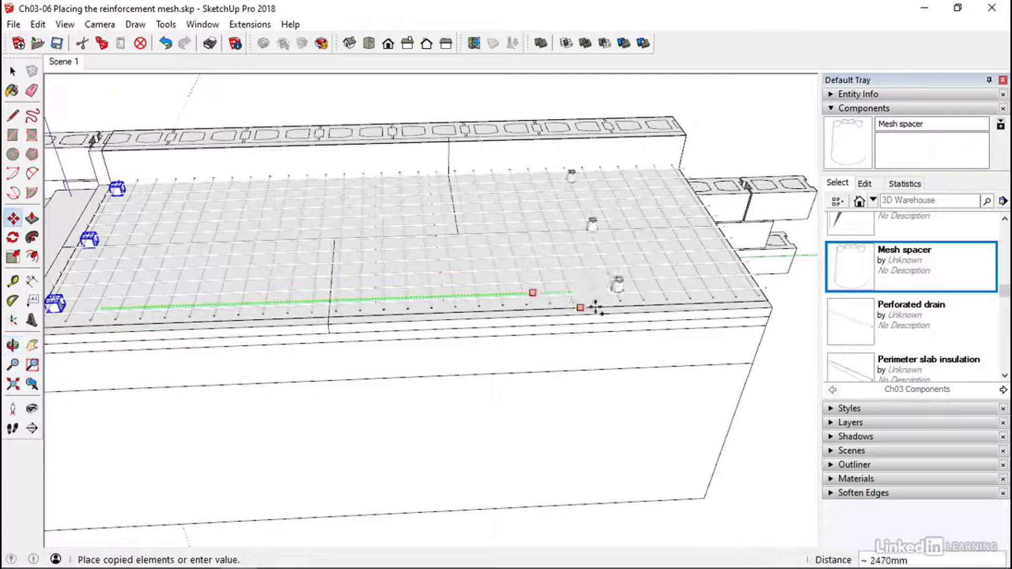
left_click(688, 330)
Step: Divide the spacer row's copy distance by 3 to add two evenly spaced intermediate rows under the meshes
middle_click_drag(711, 340, 587, 316)
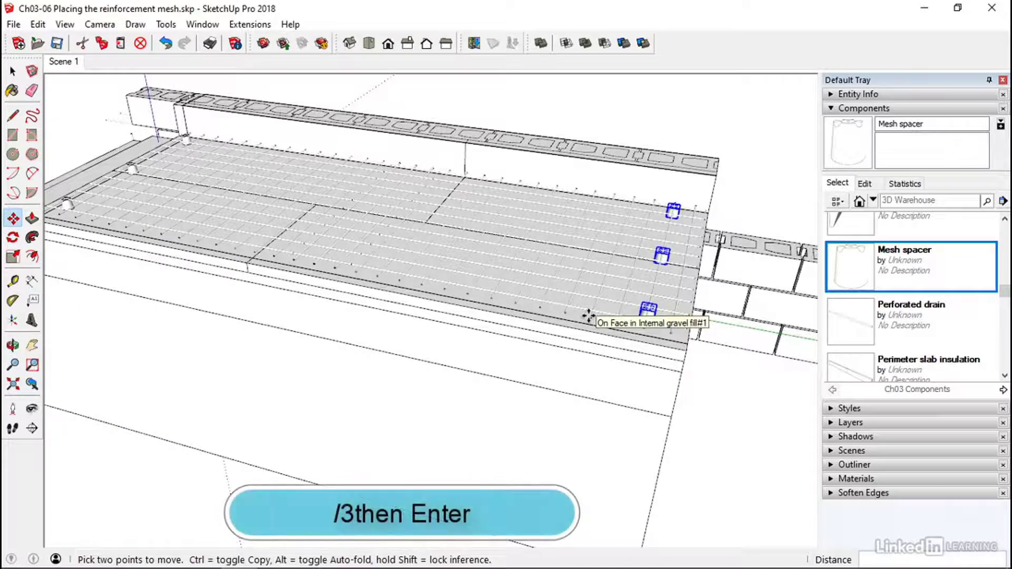
type("/3")
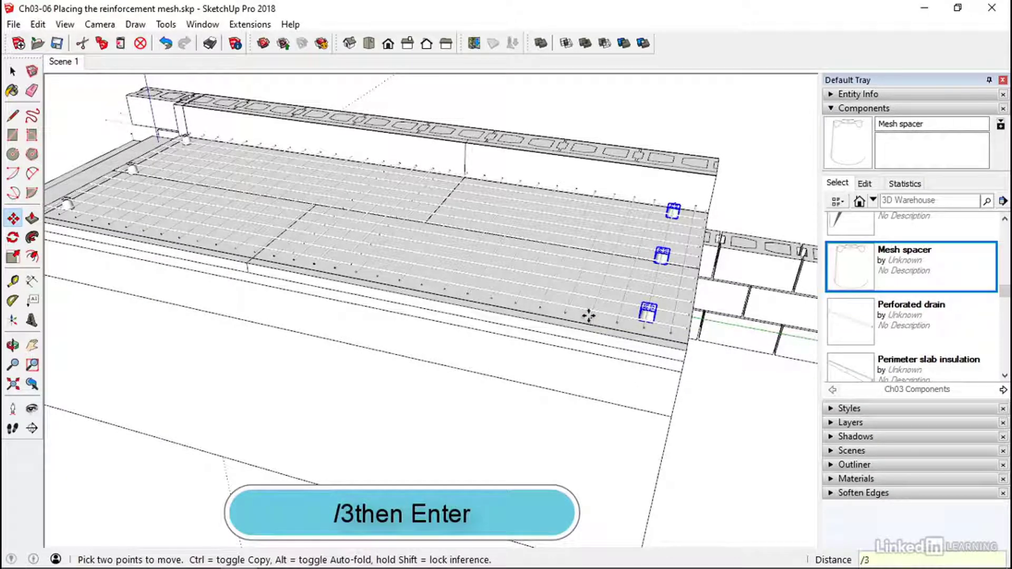
key("Return")
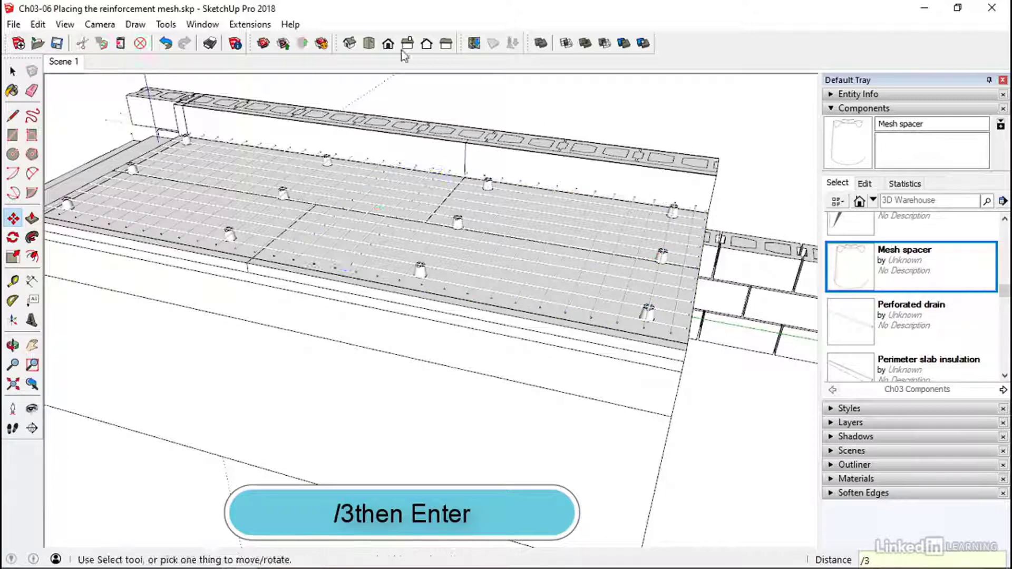
middle_click_drag(279, 235, 511, 288)
scroll(275, 301, "up", 2)
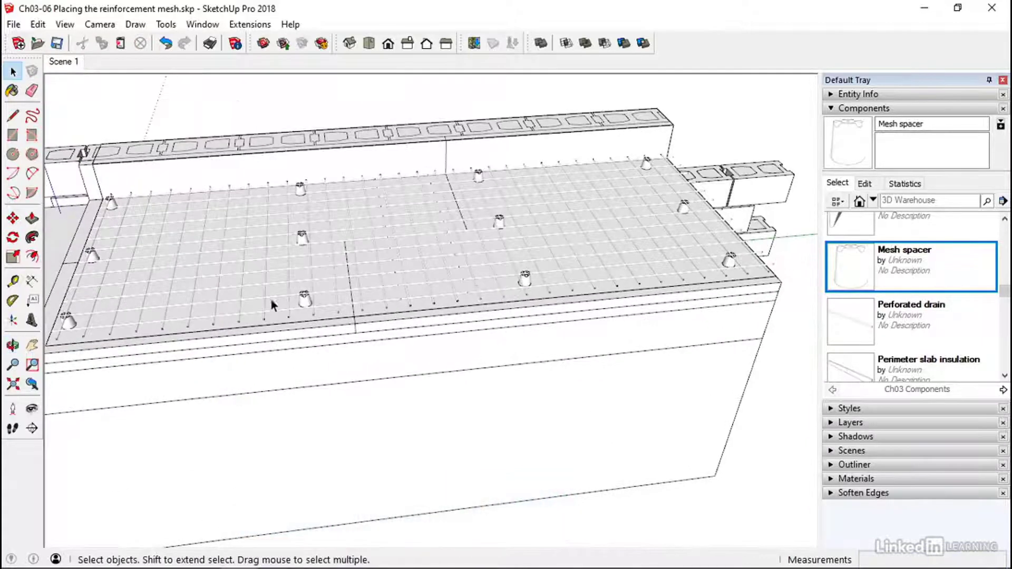
scroll(316, 295, "up", 8)
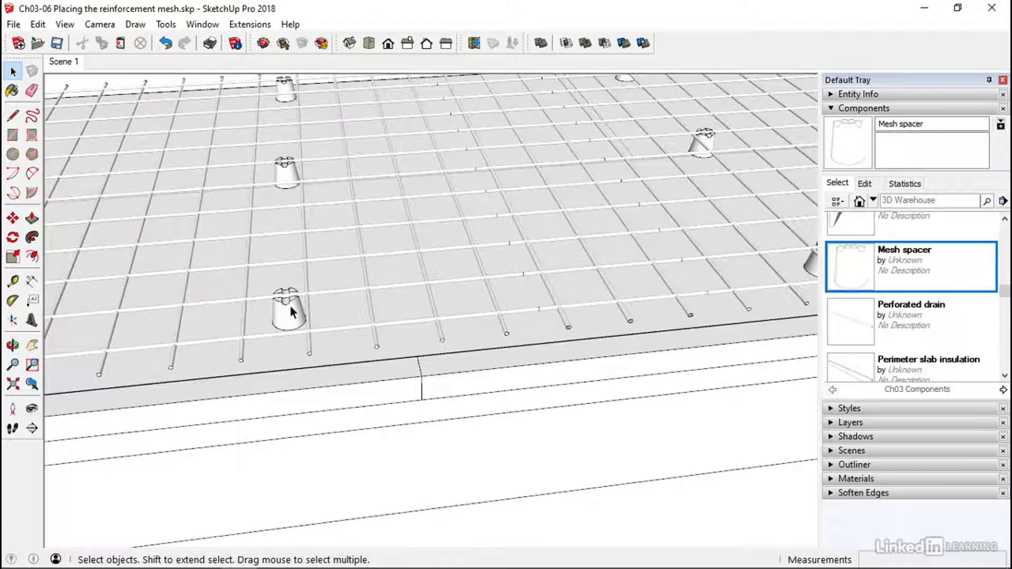
Step: Move the first intermediate row of three mesh spacers lengthwise along the green axis to sit under the nearest cross bar
left_click(291, 312)
left_click(294, 171, "ctrl")
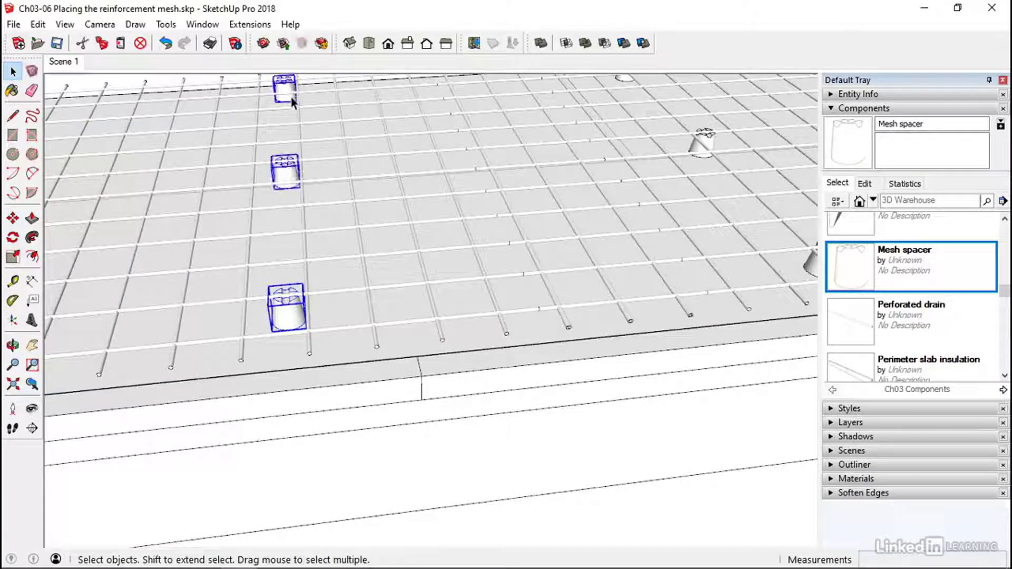
key("m")
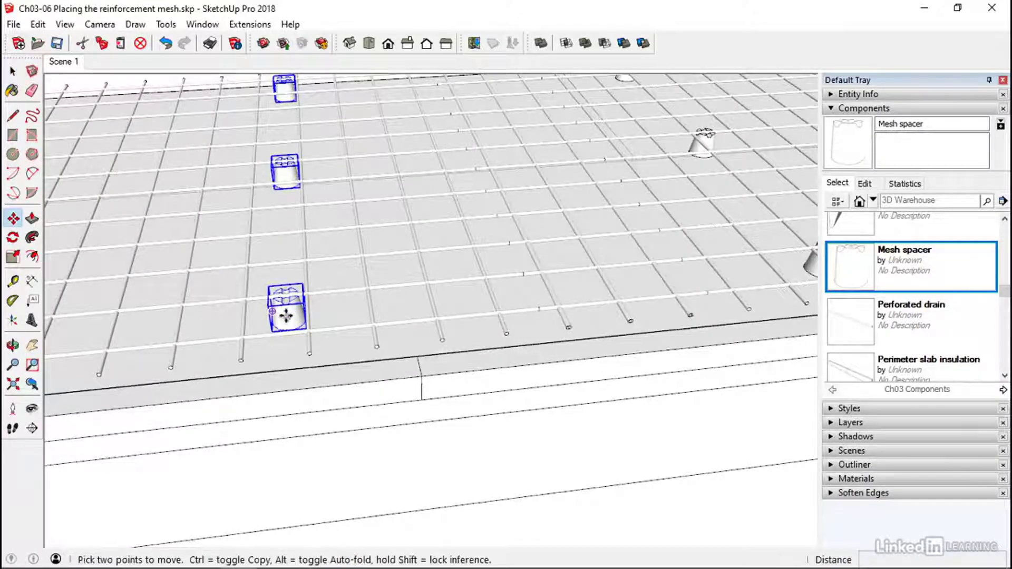
left_click(285, 357)
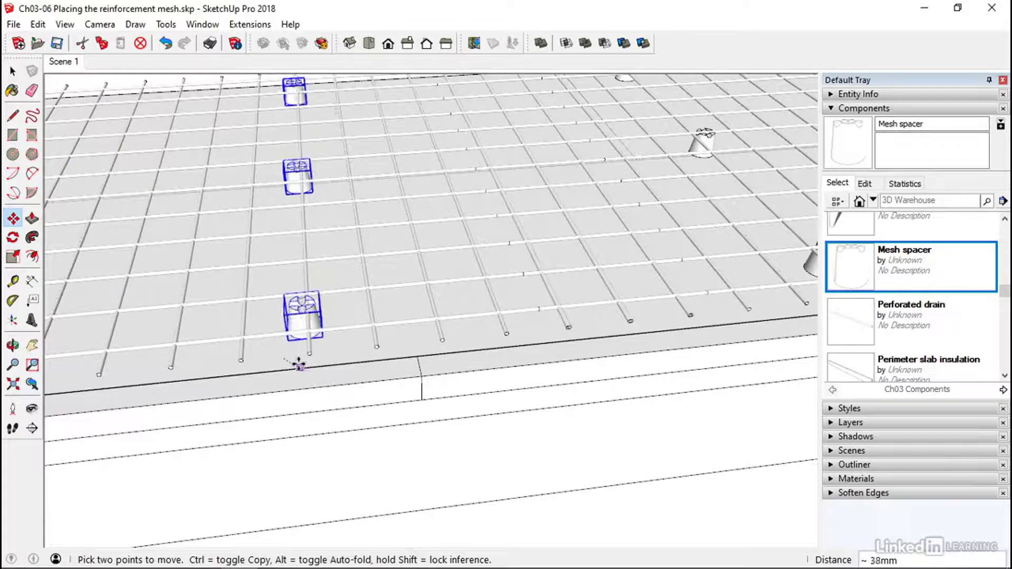
key("Left")
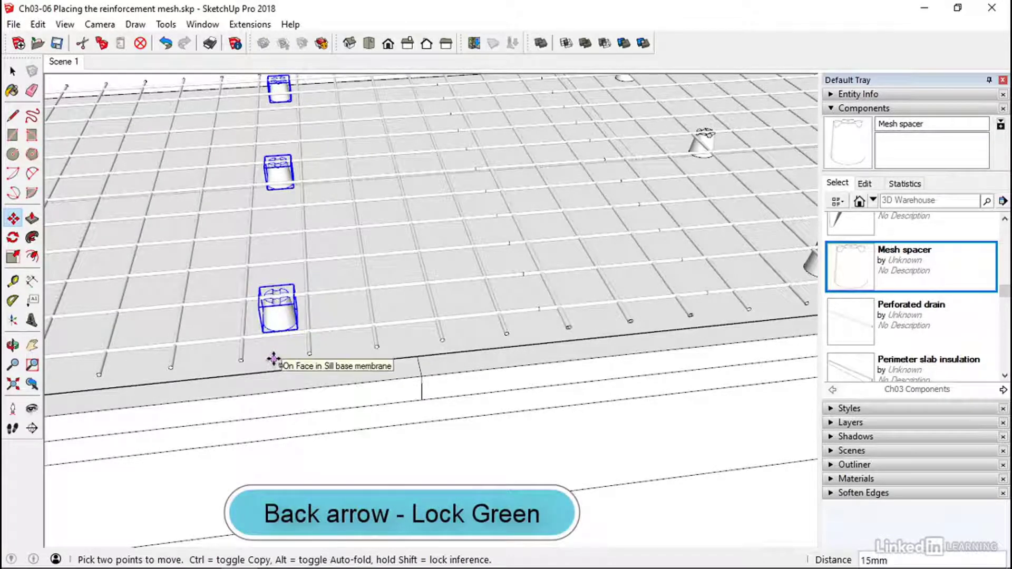
scroll(297, 360, "up", 5)
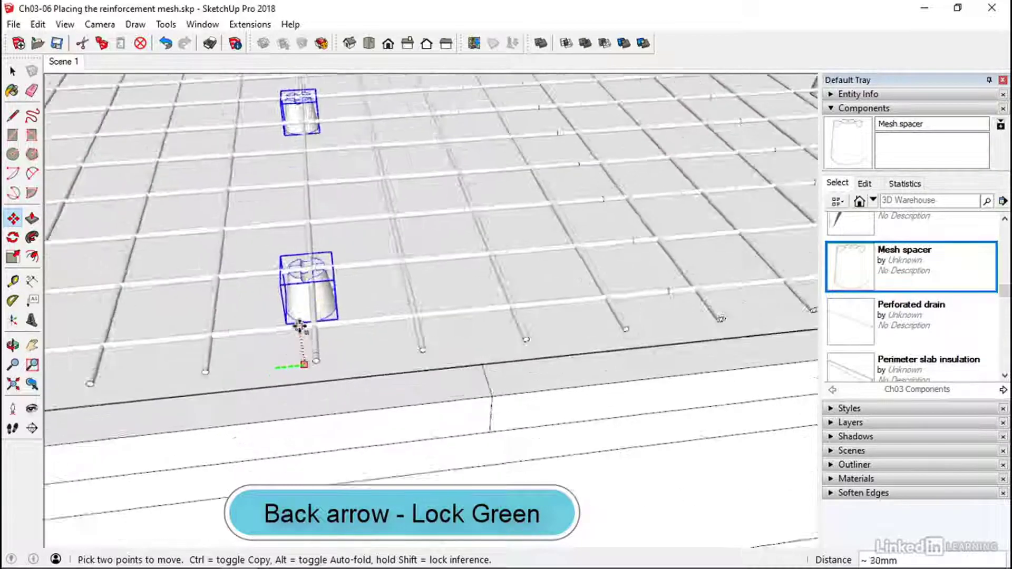
scroll(313, 292, "down", 3)
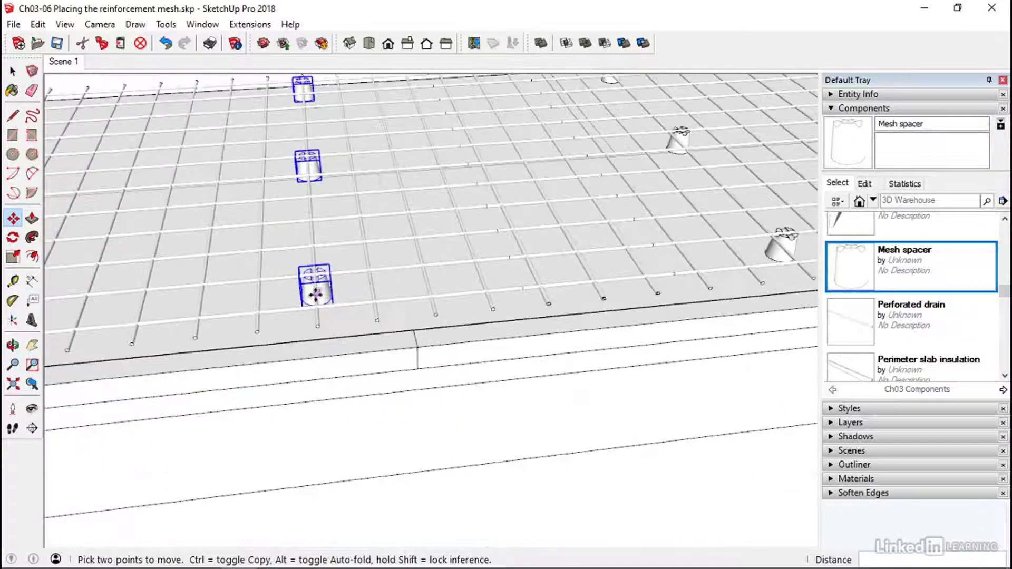
Step: Move the second intermediate row of three mesh spacers 65 mm lengthwise to sit under the neighbouring cross bar
middle_click_drag(316, 291, 511, 324)
key("space")
left_click(499, 324)
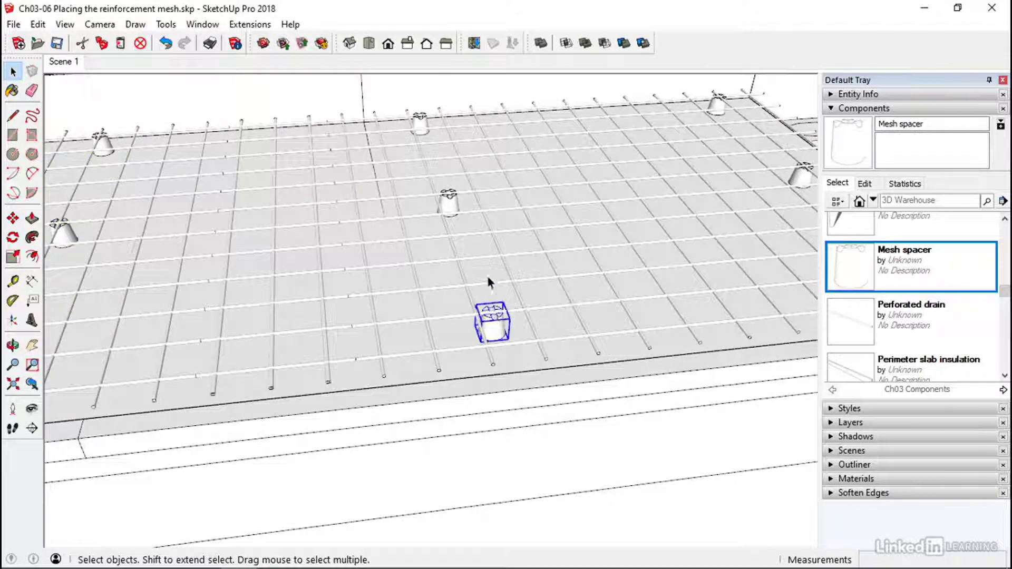
left_click(453, 203, "shift")
left_click(419, 125, "shift")
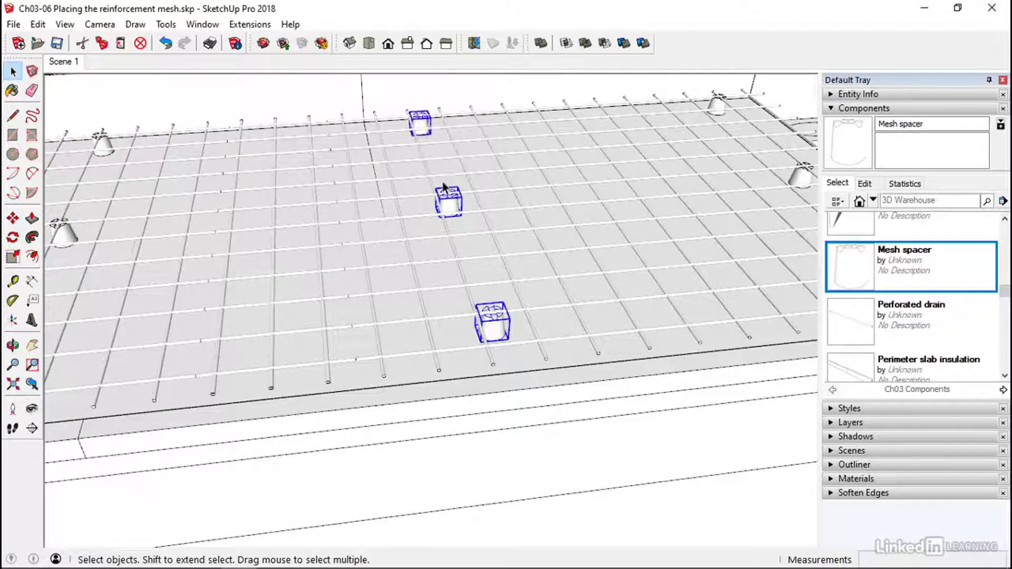
key("m")
scroll(517, 368, "up", 5)
scroll(500, 352, "up", 1)
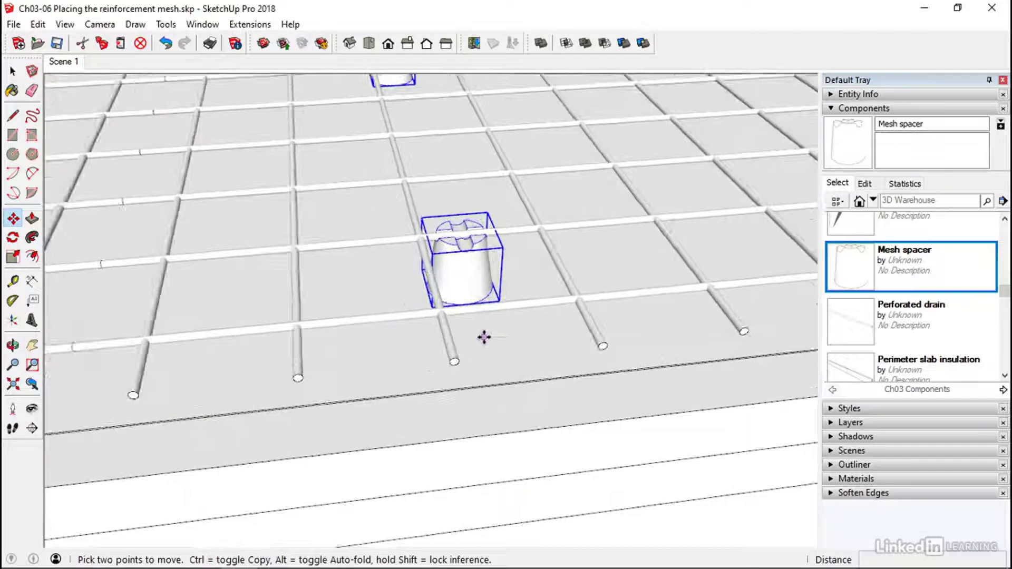
scroll(480, 336, "up", 3)
left_click(482, 323)
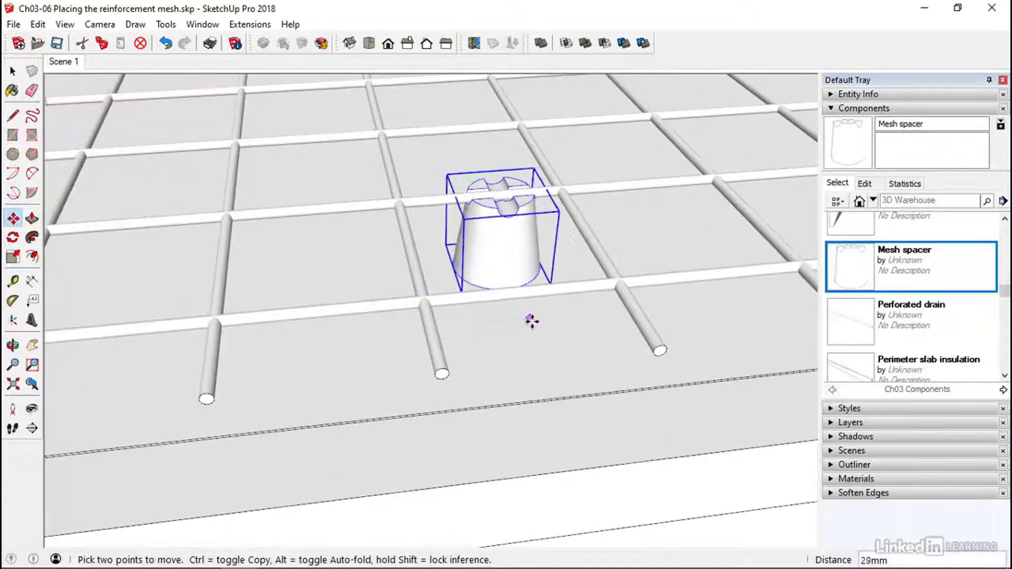
left_click(589, 315)
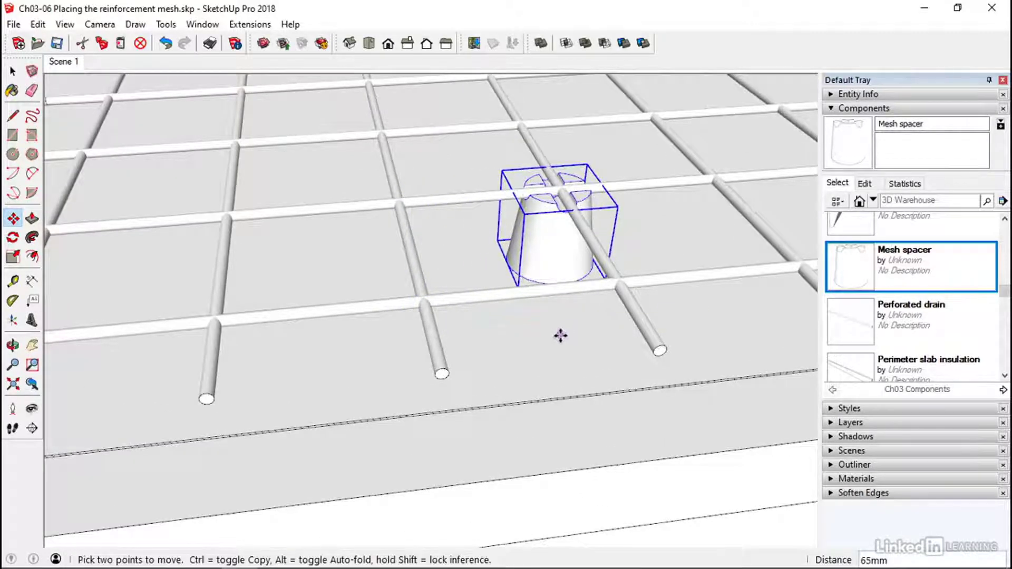
scroll(560, 334, "down", 6)
key("space")
scroll(496, 386, "down", 5)
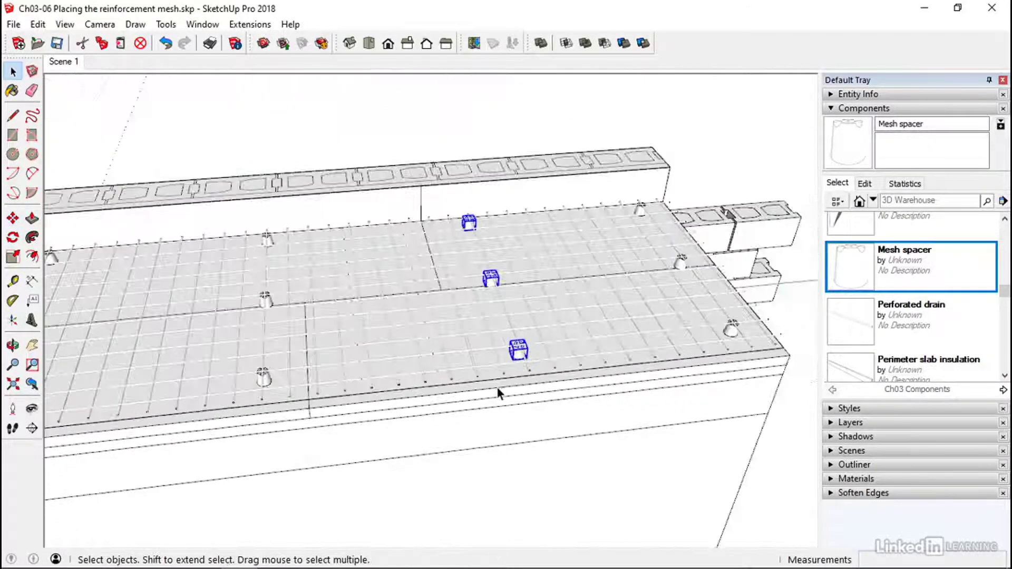
middle_click_drag(484, 384, 646, 169)
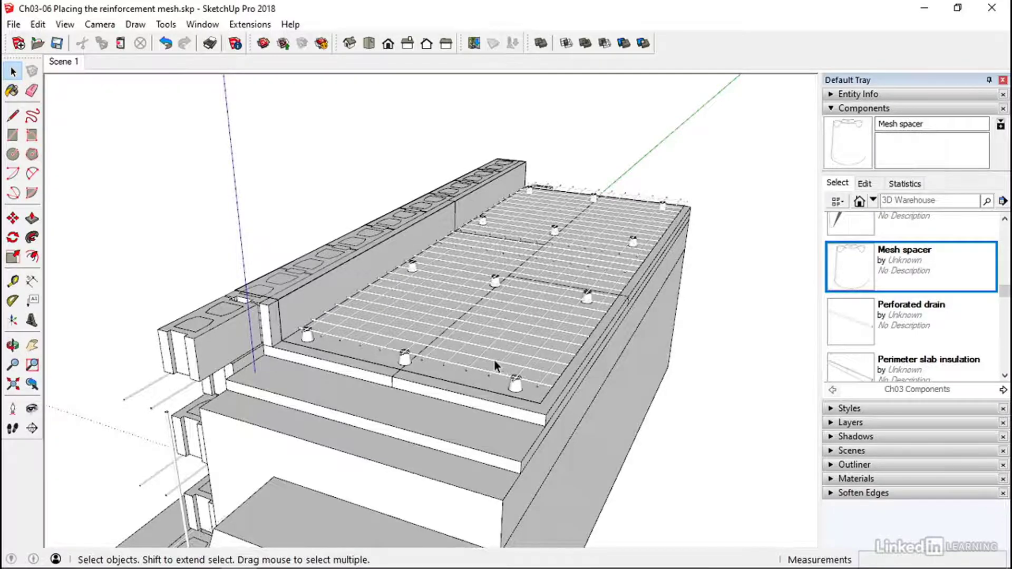
middle_click_drag(495, 363, 444, 342)
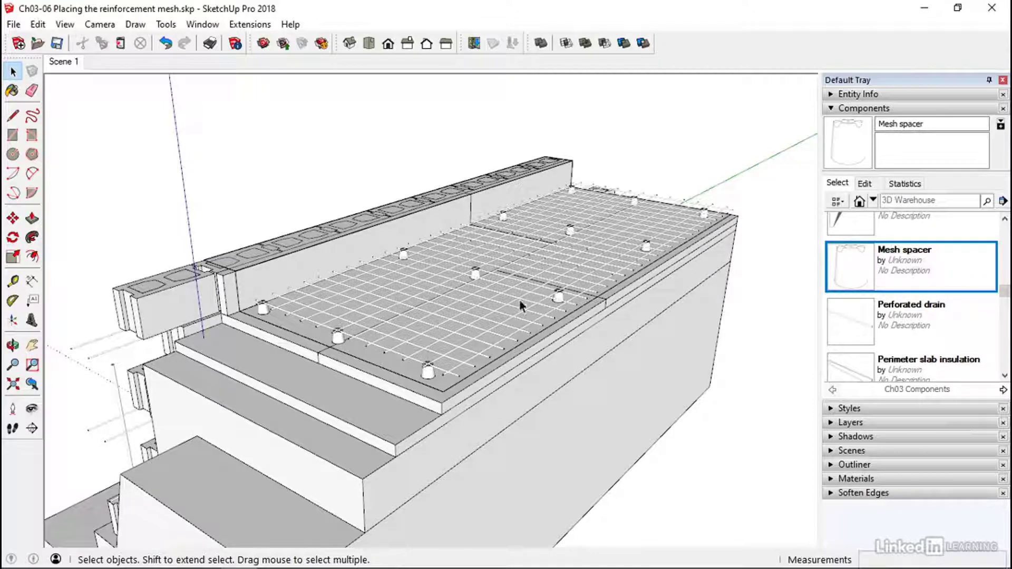
middle_click_drag(511, 310, 472, 301)
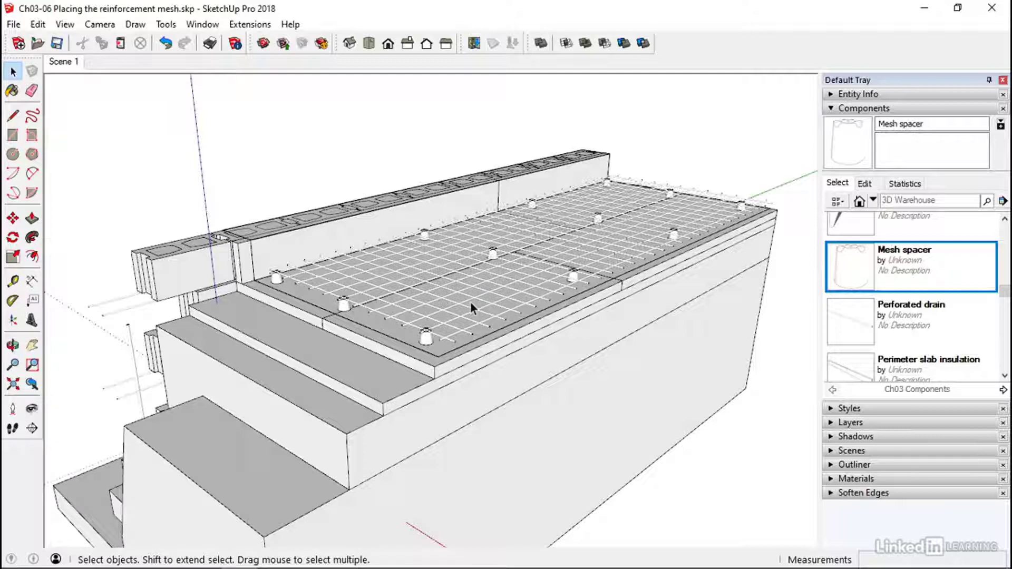
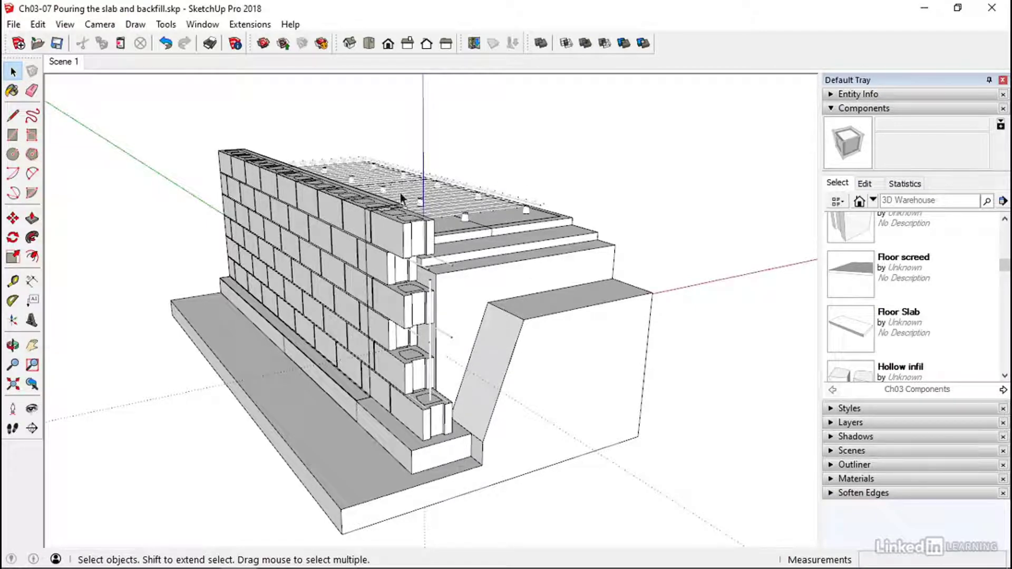
Step: Place the Floor Slab component over the reinforcement mesh at the insulation's stepped-end corner beside the block wall
middle_click_drag(561, 266, 345, 296)
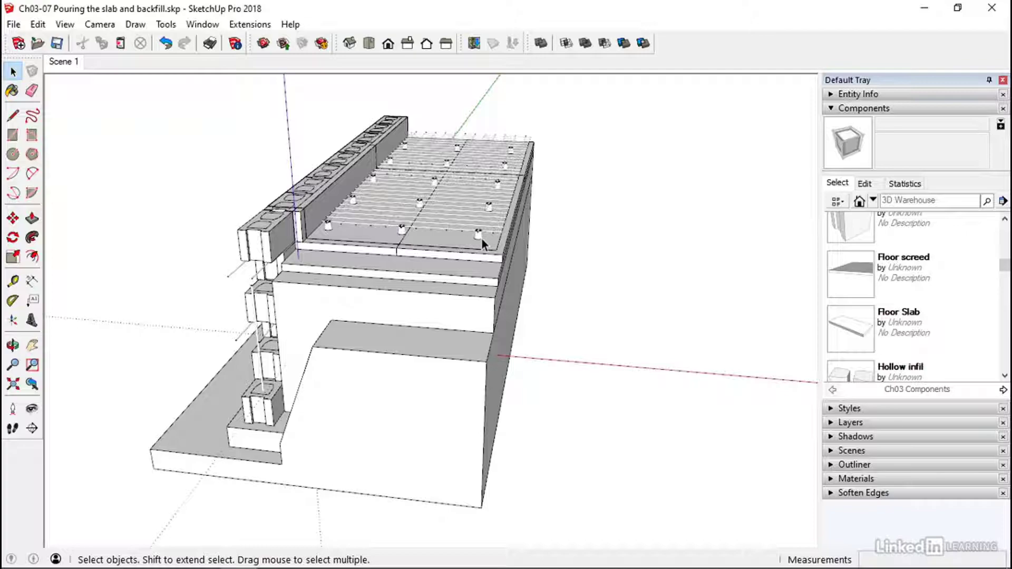
middle_click_drag(482, 238, 380, 239)
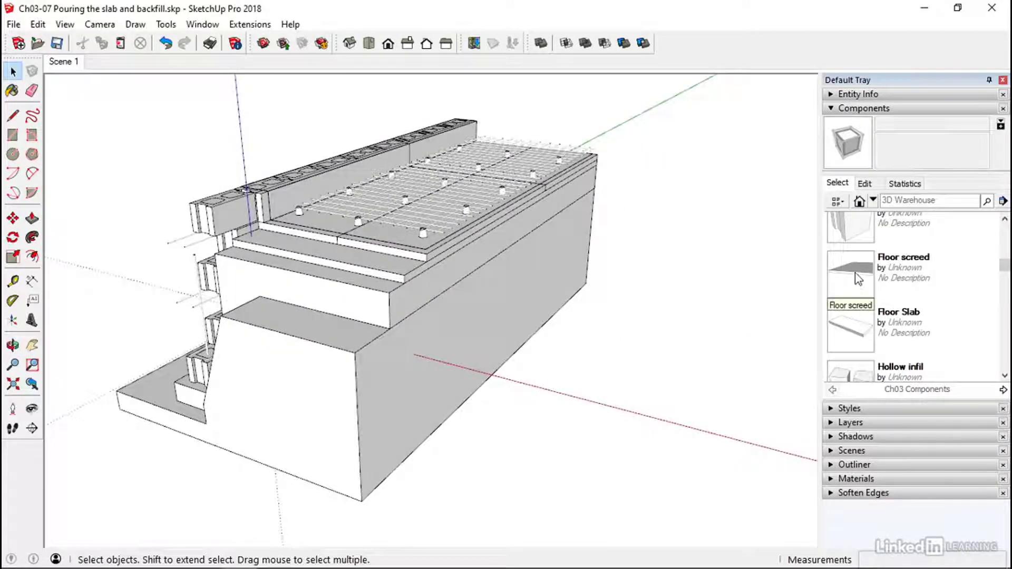
left_click(867, 337)
middle_click_drag(670, 255, 610, 259)
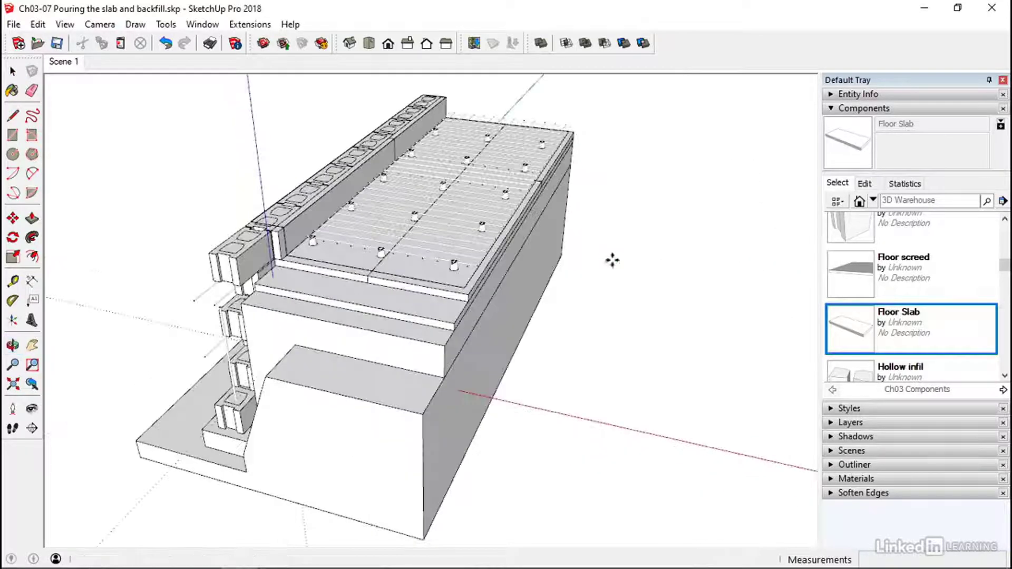
left_click(291, 247)
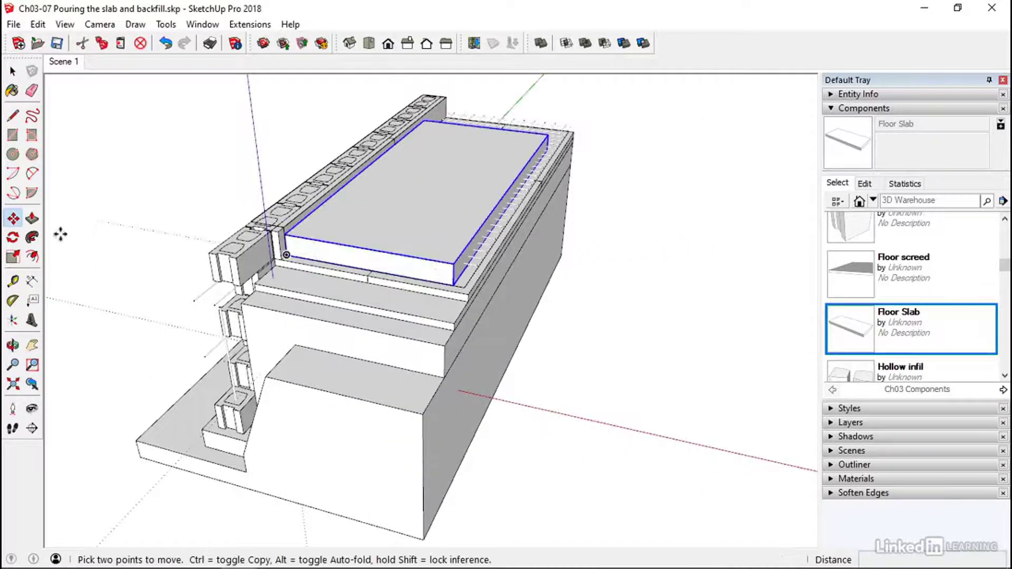
Step: Measure with the Tape Measure from the floor slab's lower outer corner at the stepped end
key("t")
left_click(453, 284)
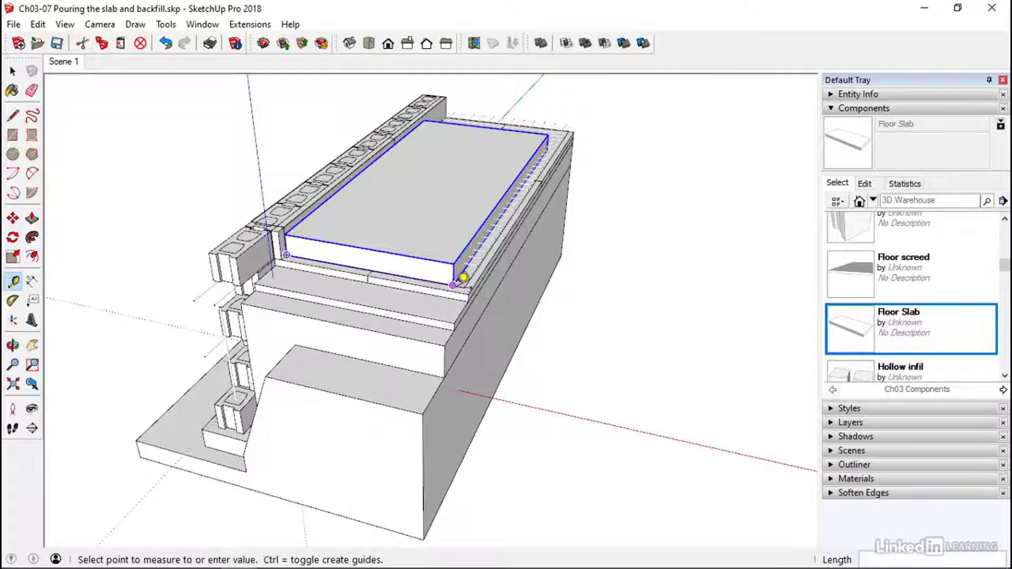
key("space")
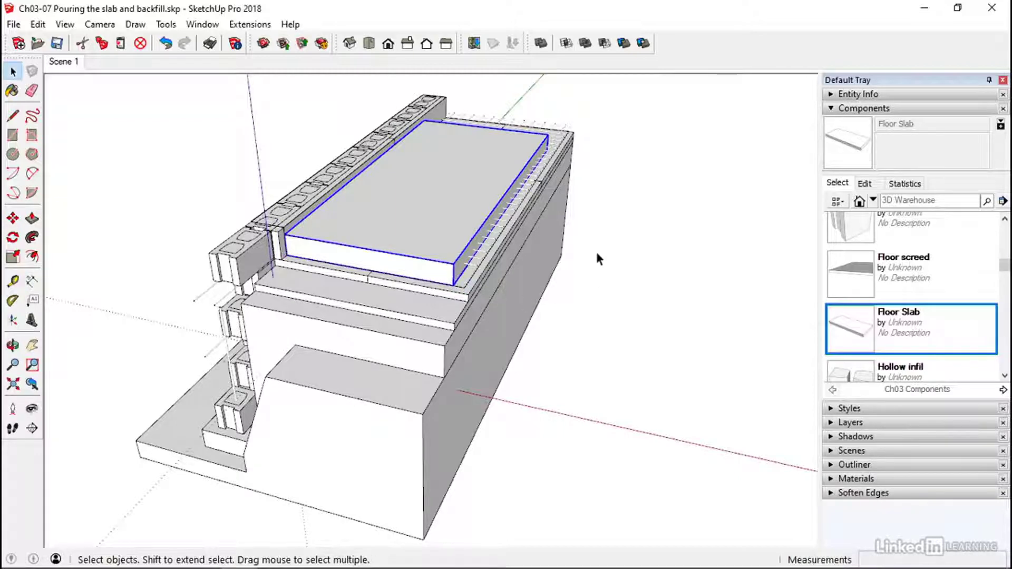
Step: Move the floor slab lengthwise so its lower wall-side corner meets the far end of the slab insulation, exposing the mesh at the stepped end
middle_click_drag(597, 254, 424, 213)
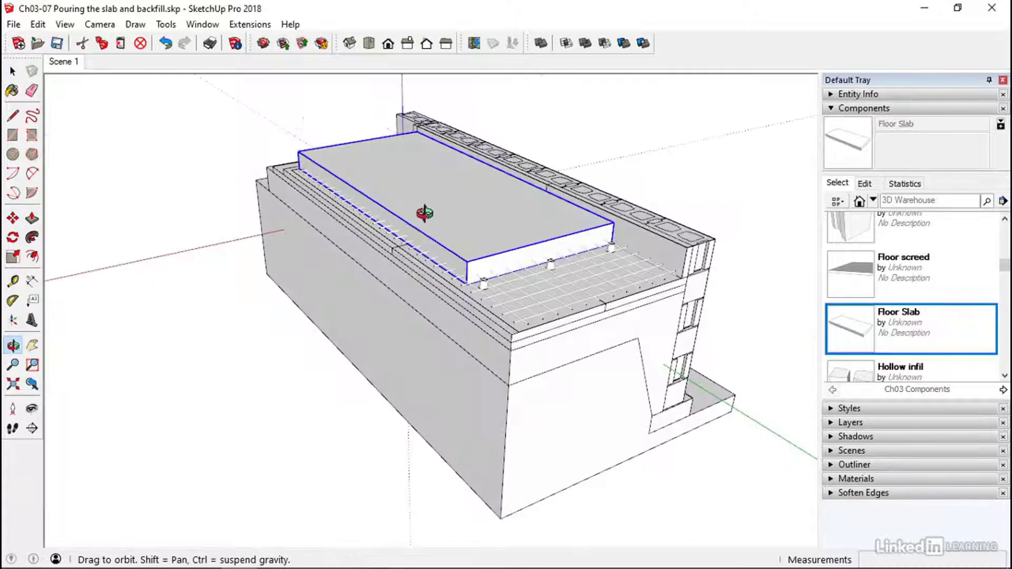
scroll(612, 232, "up", 5)
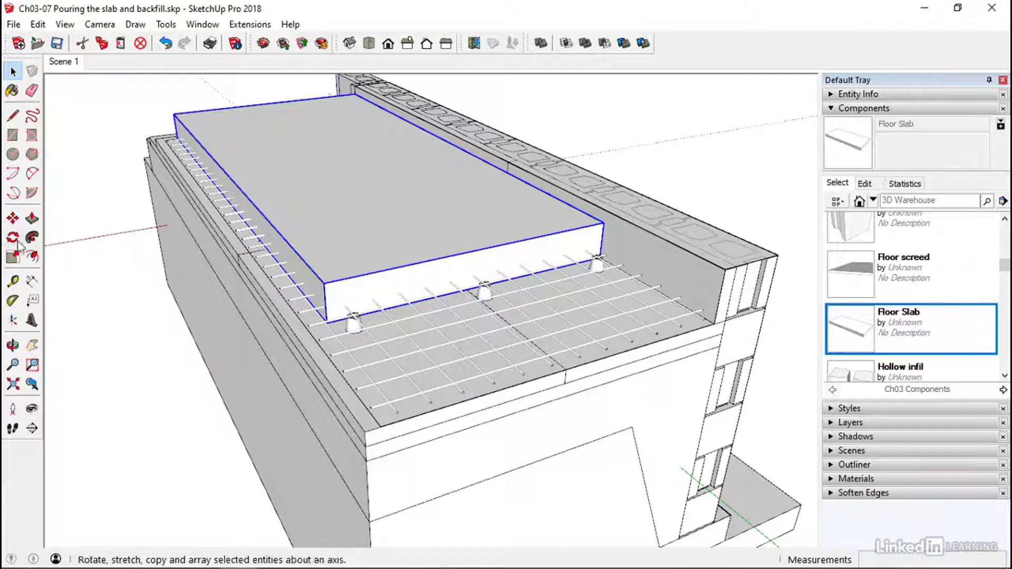
left_click(12, 218)
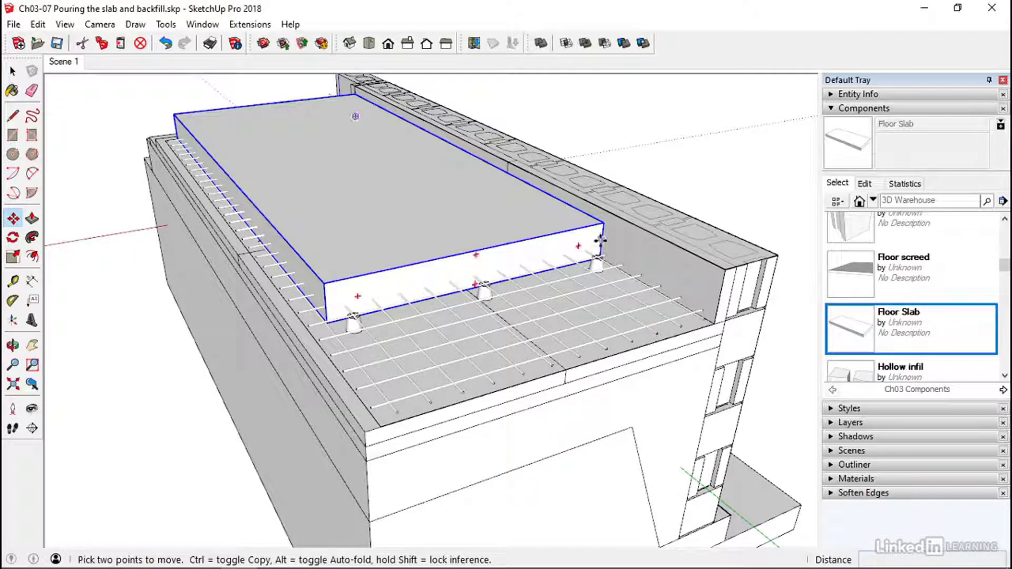
left_click(604, 259)
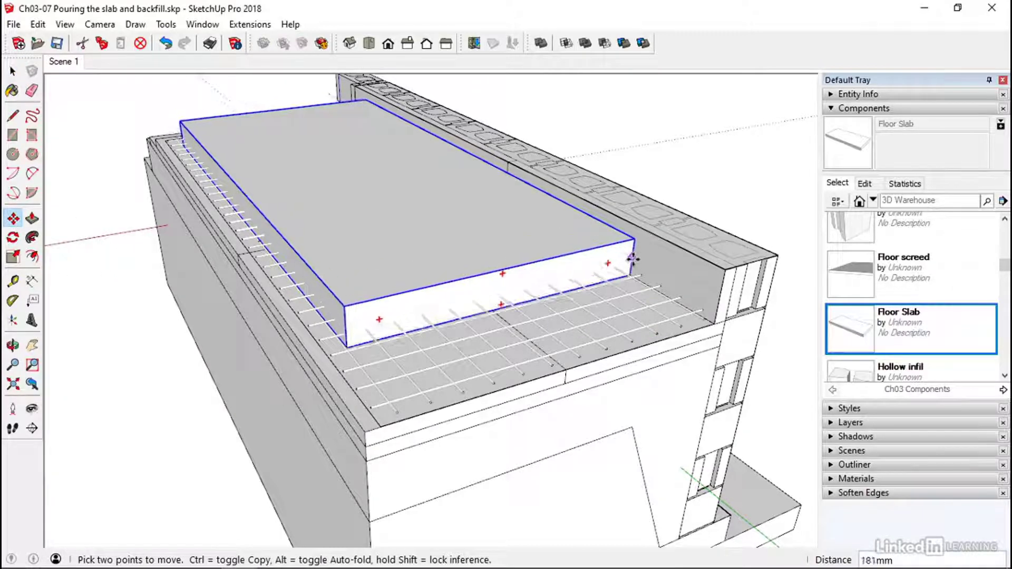
left_click(719, 296)
key("space")
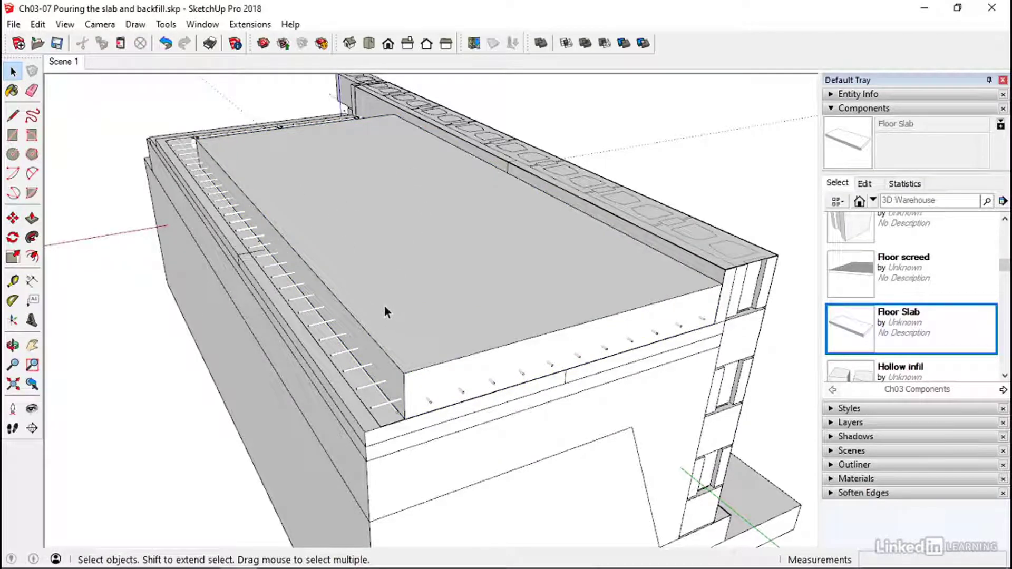
Step: Place the Floor screed component on top of the floor slab, near its stepped-end corner beside the block wall
middle_click_drag(384, 305, 544, 202)
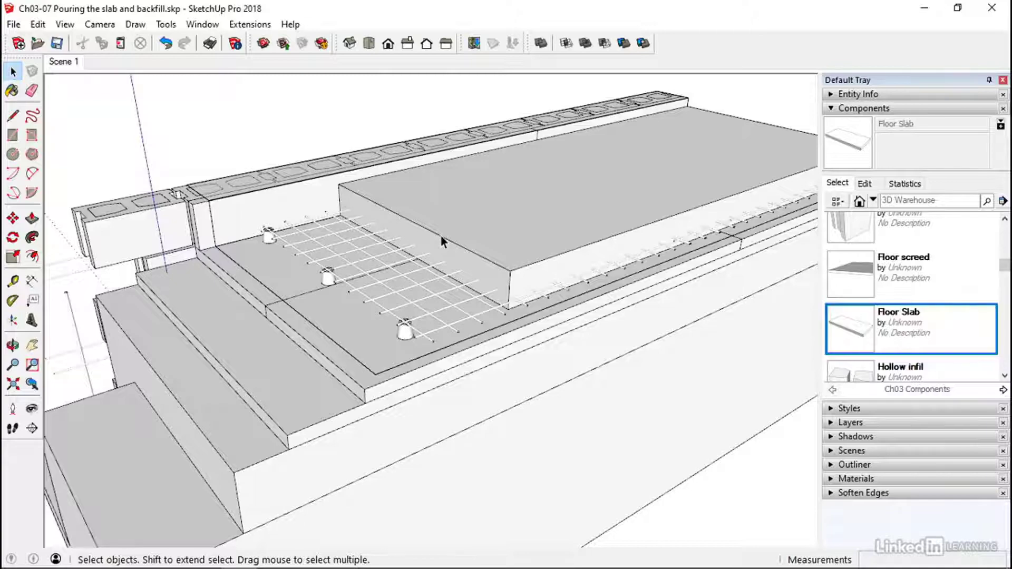
middle_click_drag(436, 239, 617, 218)
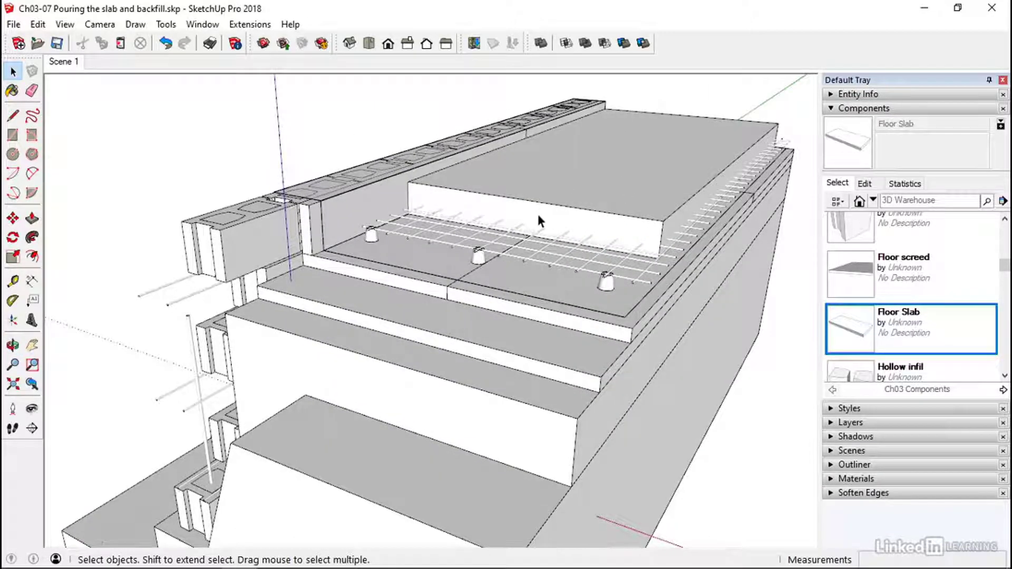
scroll(537, 220, "down", 3)
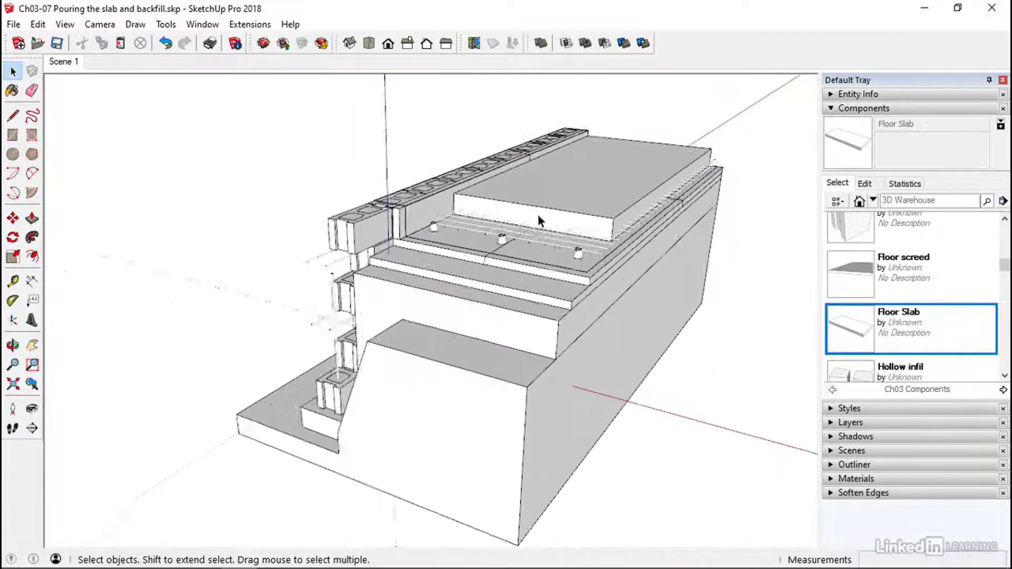
middle_click_drag(538, 221, 431, 240)
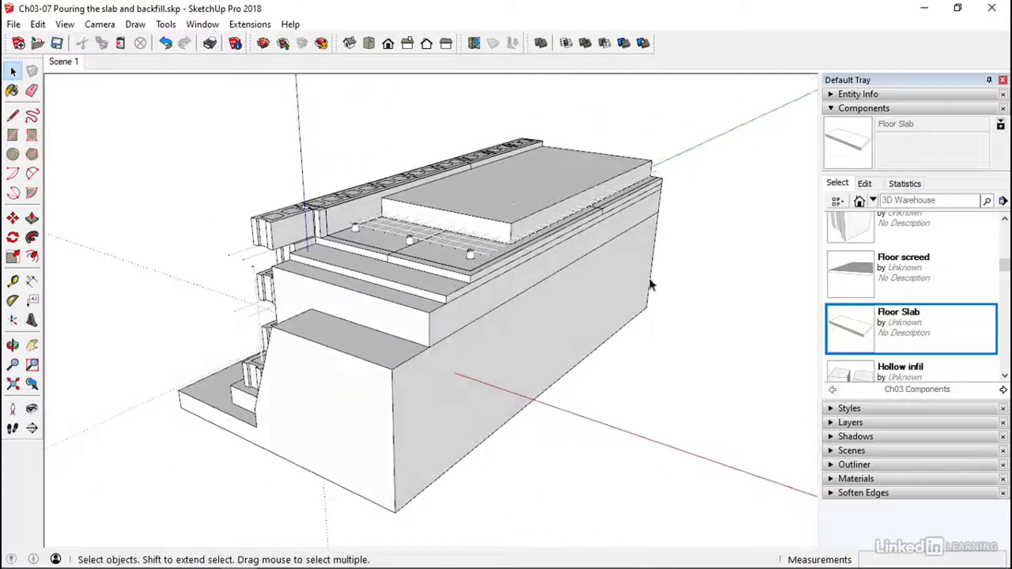
left_click(860, 276)
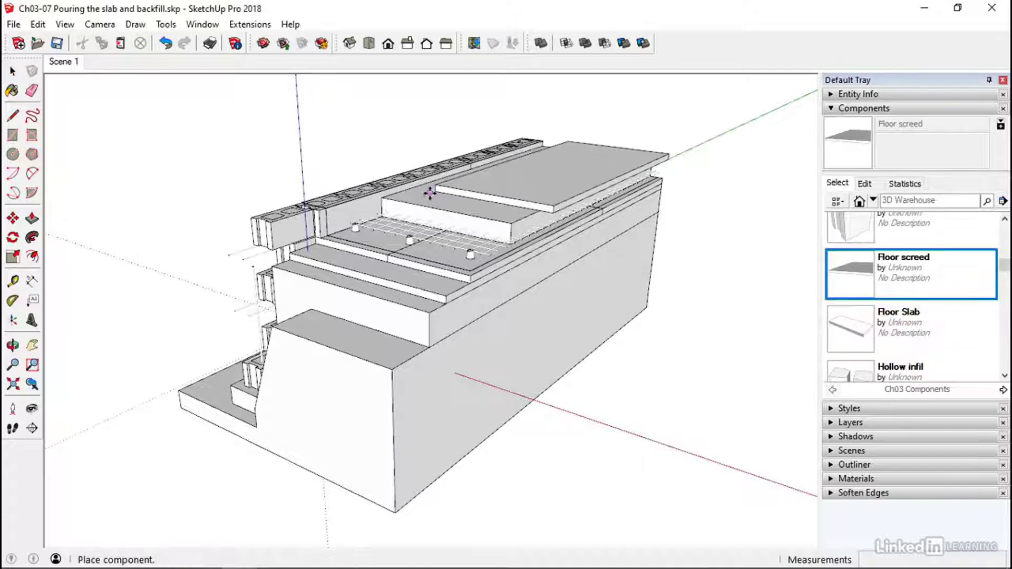
left_click(398, 194)
Step: Move the floor screed so its lower wall-side corner at the far end snaps to the floor slab's top corner
middle_click_drag(399, 194, 601, 293)
scroll(601, 292, "up", 5)
left_click(609, 266)
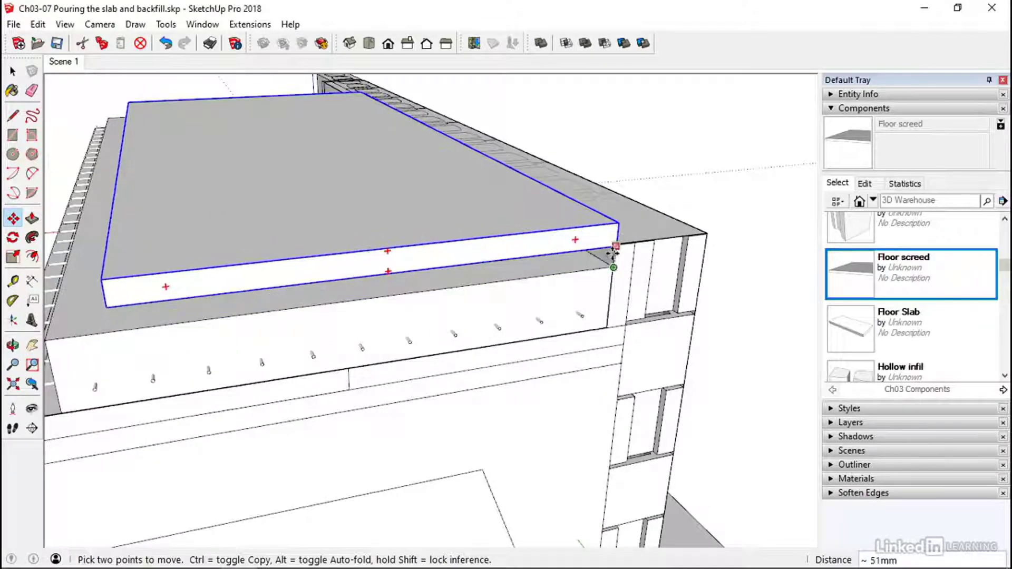
left_click(611, 267)
key("space")
scroll(644, 316, "down", 2)
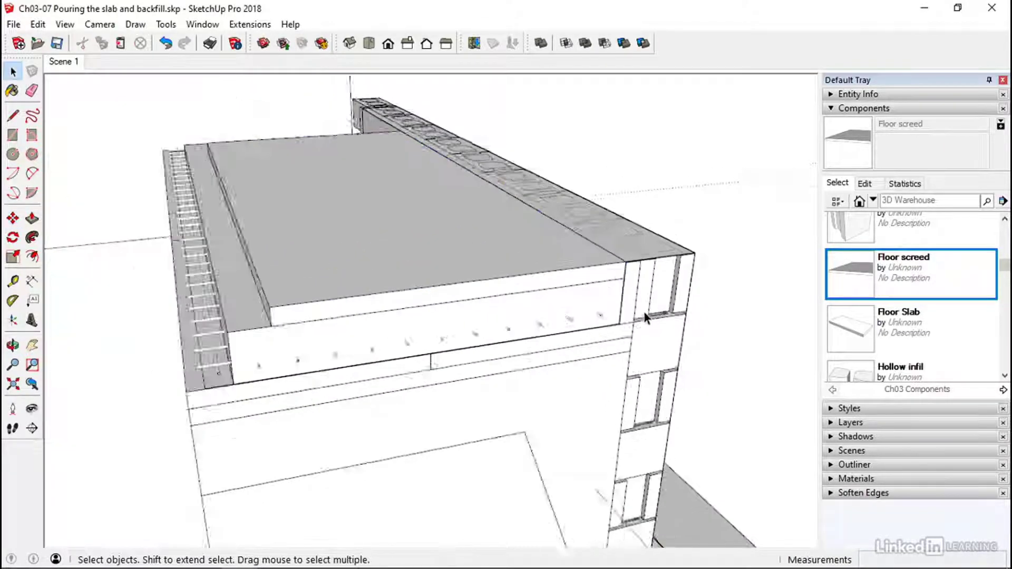
middle_click_drag(644, 316, 296, 306)
middle_click_drag(482, 325, 418, 313, "shift")
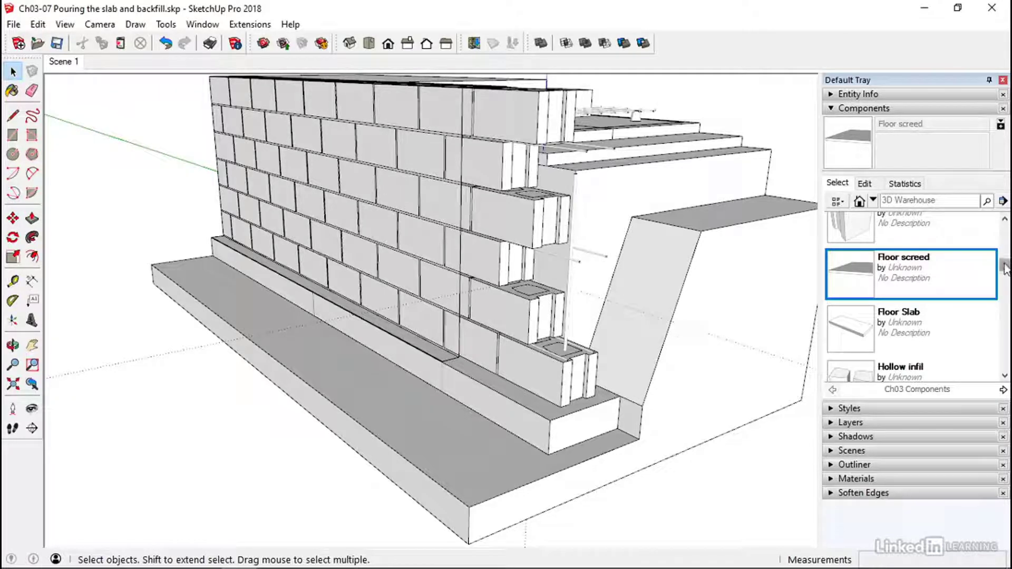
Step: Place the Pipe gravel backfill component on the ground ledge alongside the outer face of the block wall
left_click_drag(1004, 263, 1003, 308)
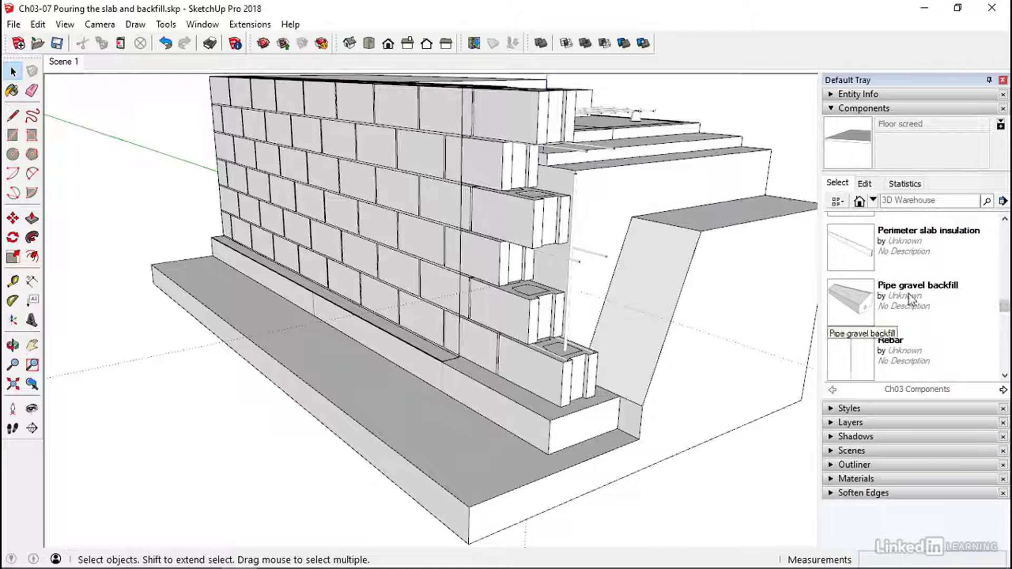
left_click(910, 299)
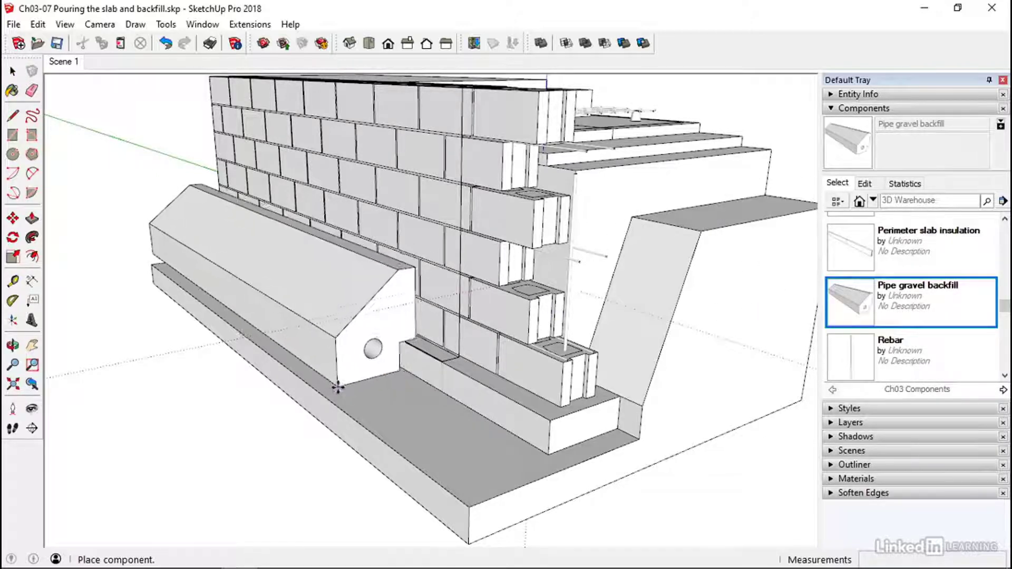
left_click(334, 402)
Step: Move the pipe gravel backfill sideways at the far end so its notch fits over the strip footing and its back meets the block wall
middle_click_drag(226, 377, 140, 445)
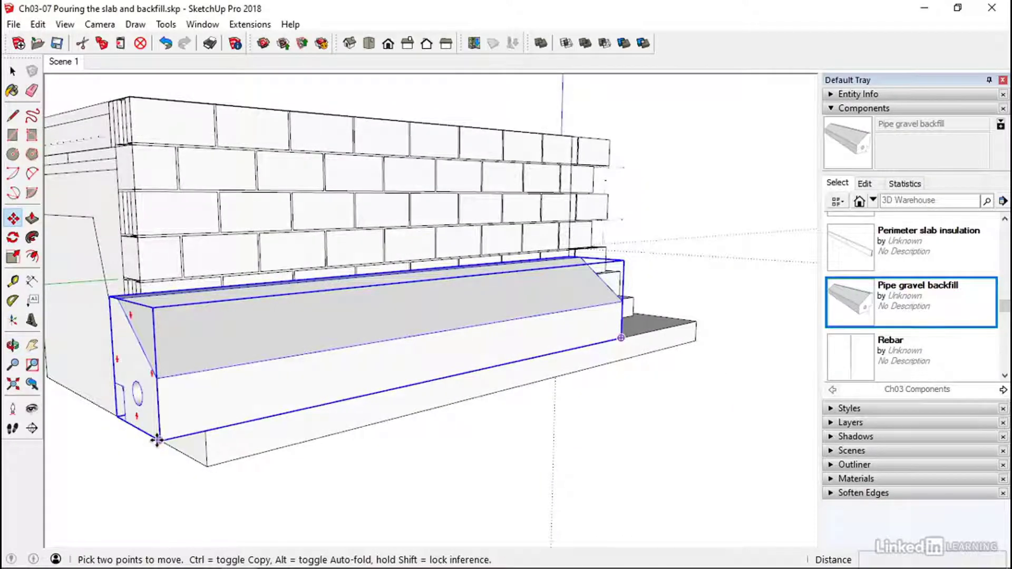
middle_click_drag(203, 425, 391, 428)
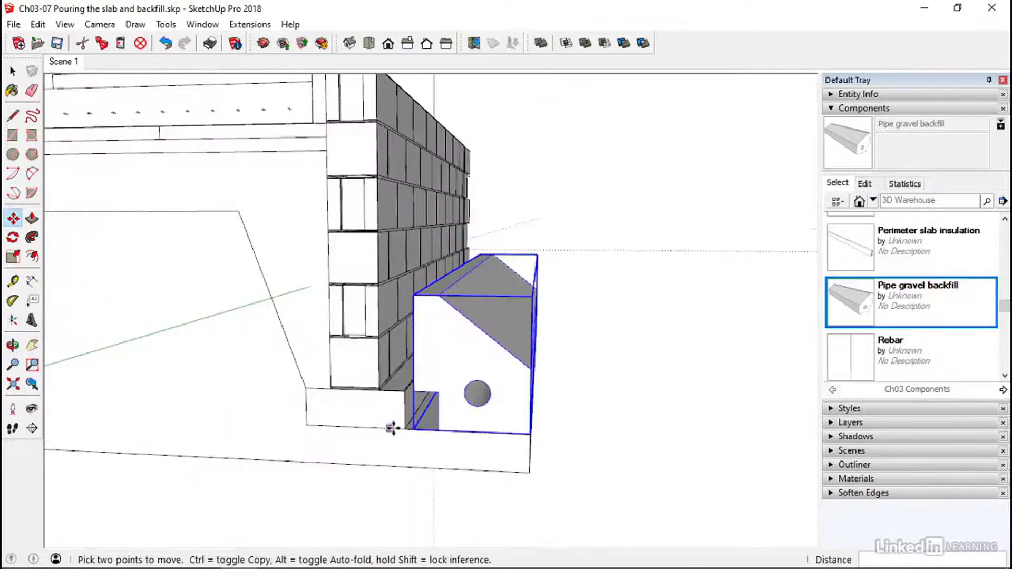
left_click_drag(416, 426, 382, 427)
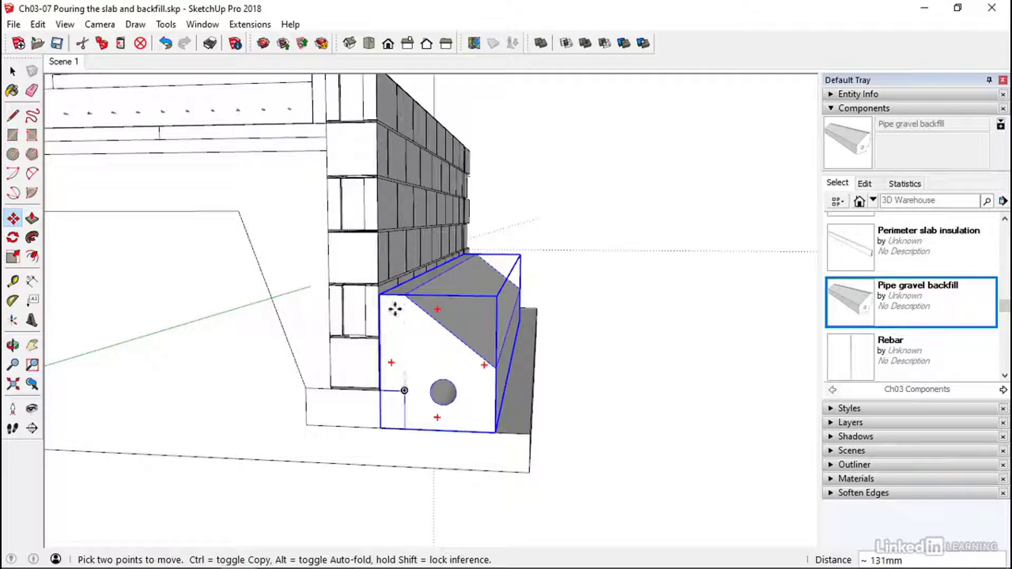
Step: Place the Perforated drain component on the ground ledge in front of the pipe gravel backfill
middle_click_drag(503, 393, 459, 370)
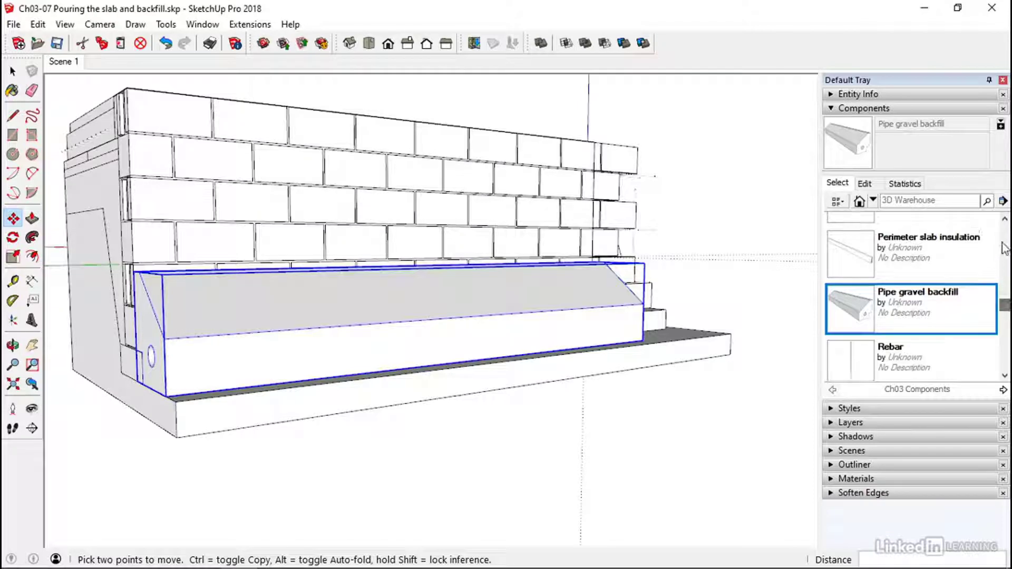
left_click(1005, 220)
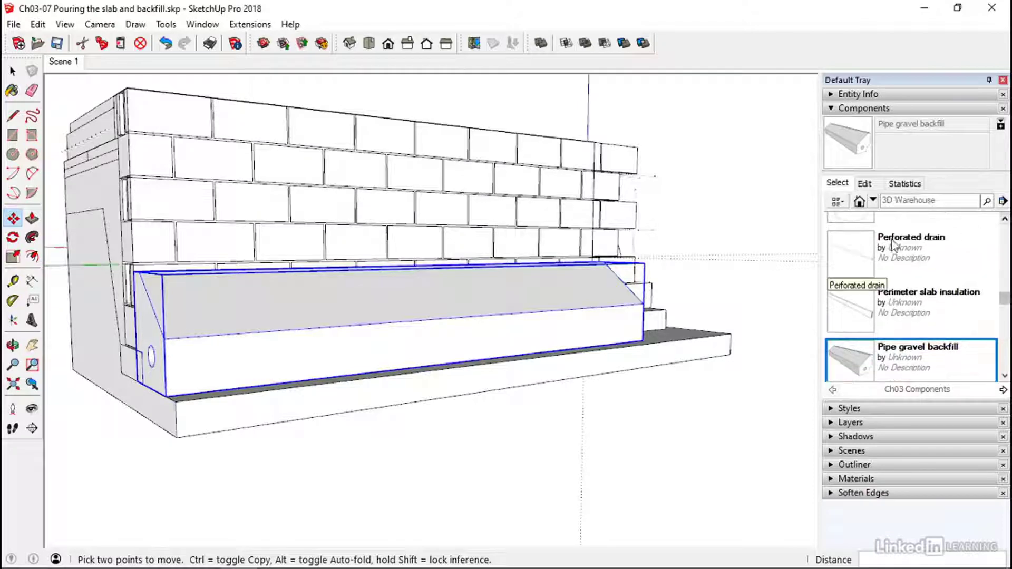
left_click(862, 257)
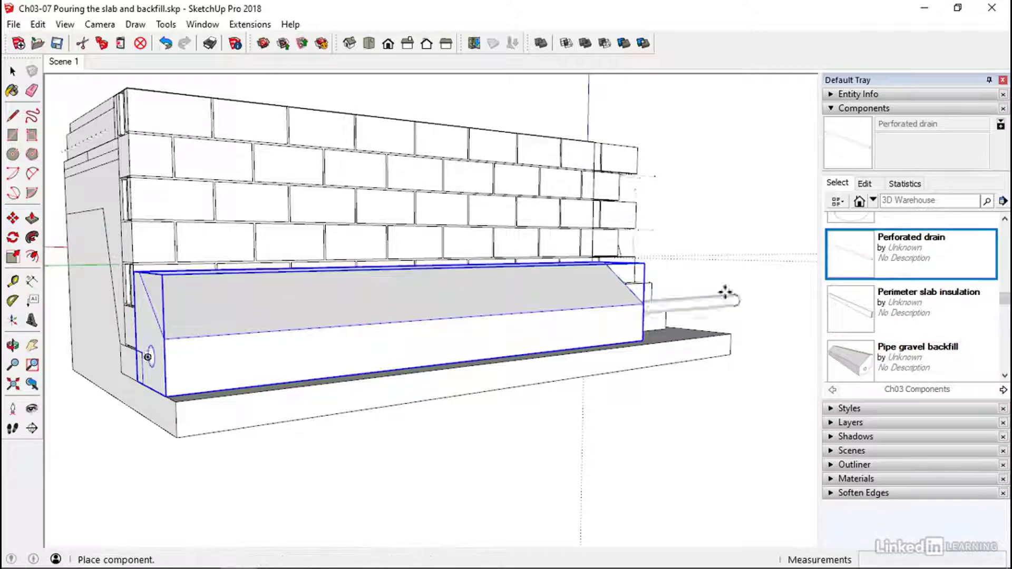
left_click(689, 336)
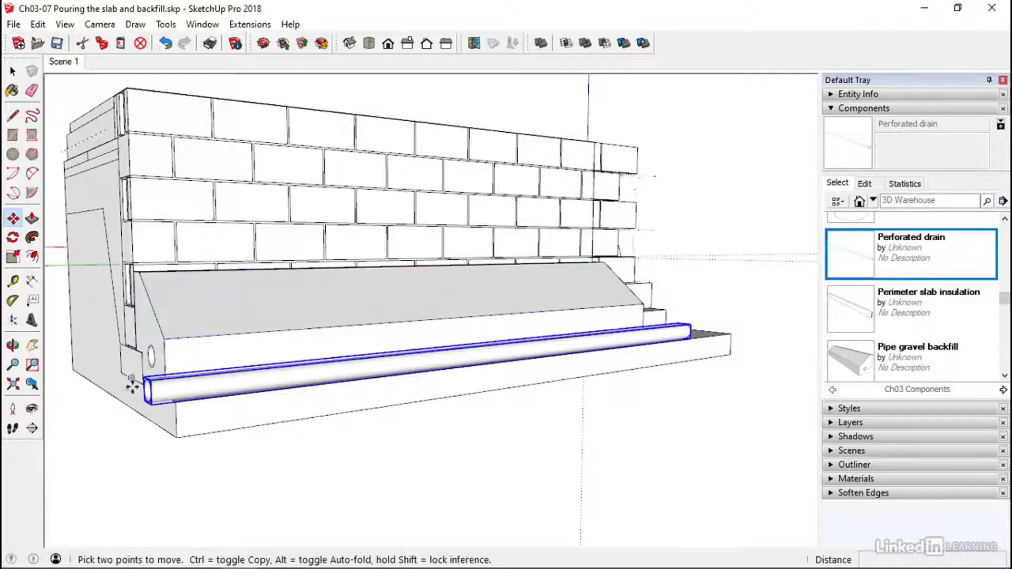
Step: Move the perforated drain into the gravel backfill's pipe hole, aligning their far ends so the pipe projects at the stepped end, and deselect it
scroll(136, 390, "up", 6)
middle_click_drag(135, 388, 388, 377)
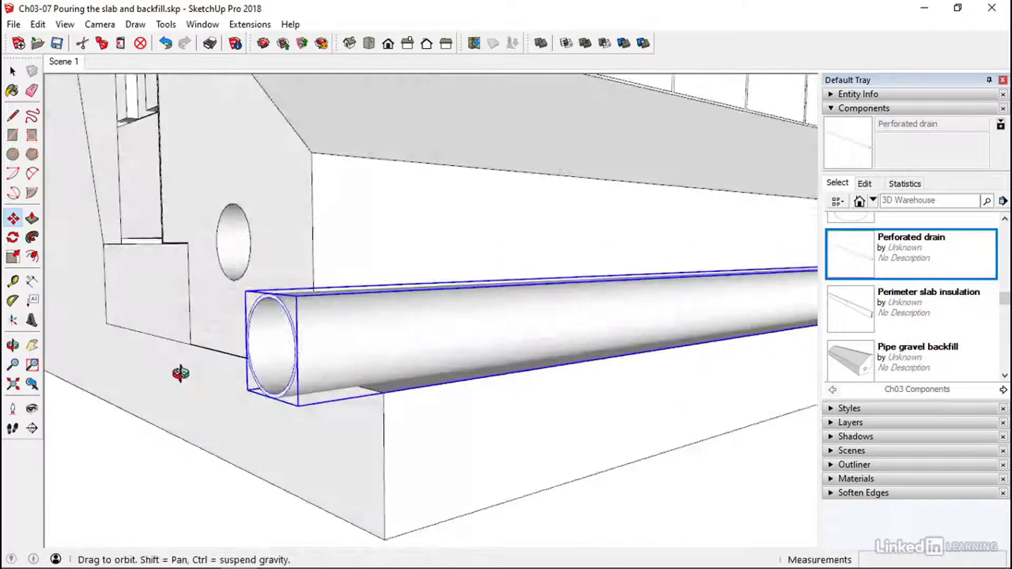
scroll(520, 328, "up", 3)
scroll(520, 327, "up", 2)
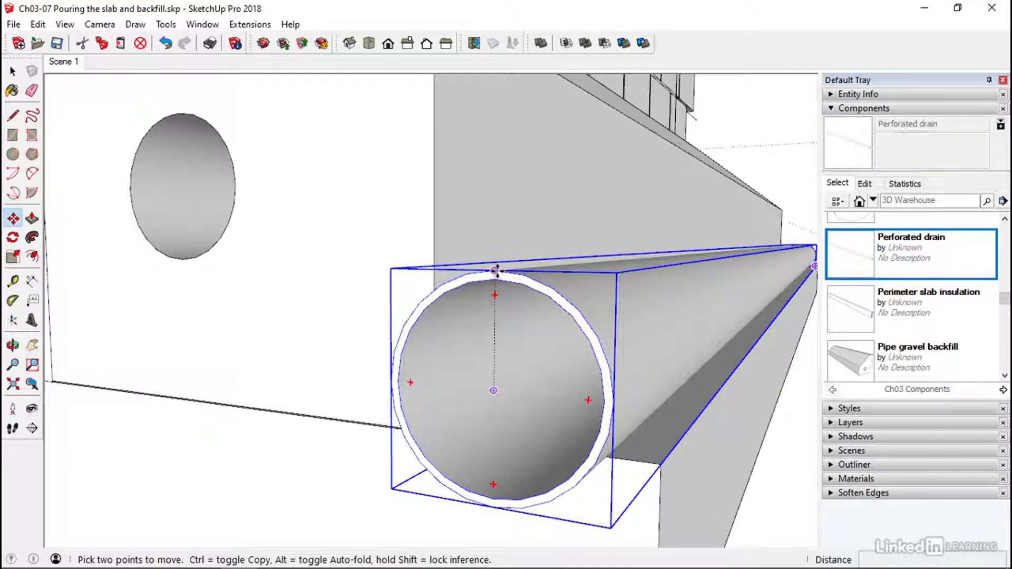
scroll(495, 271, "up", 2)
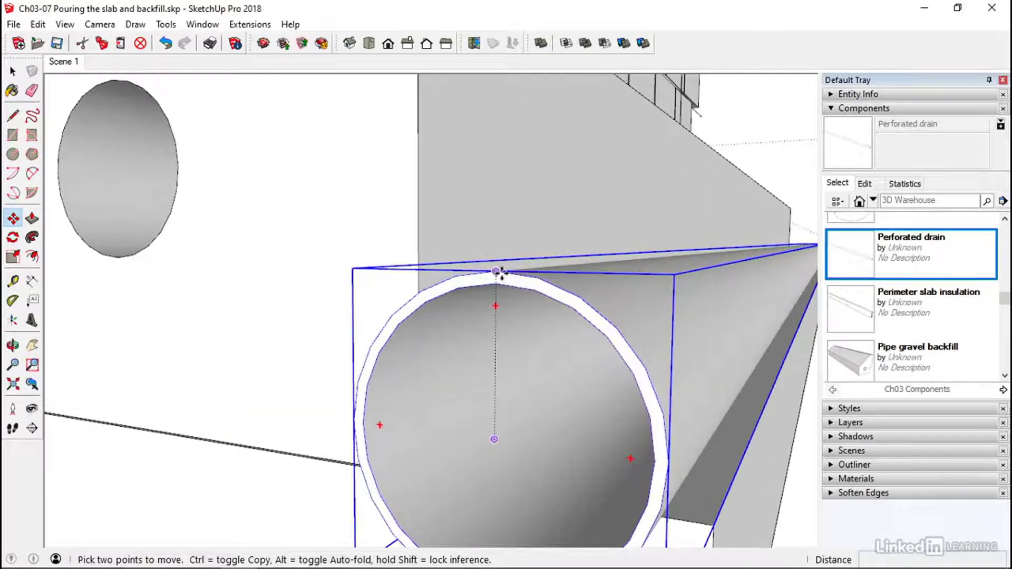
middle_click_drag(495, 271, 375, 283)
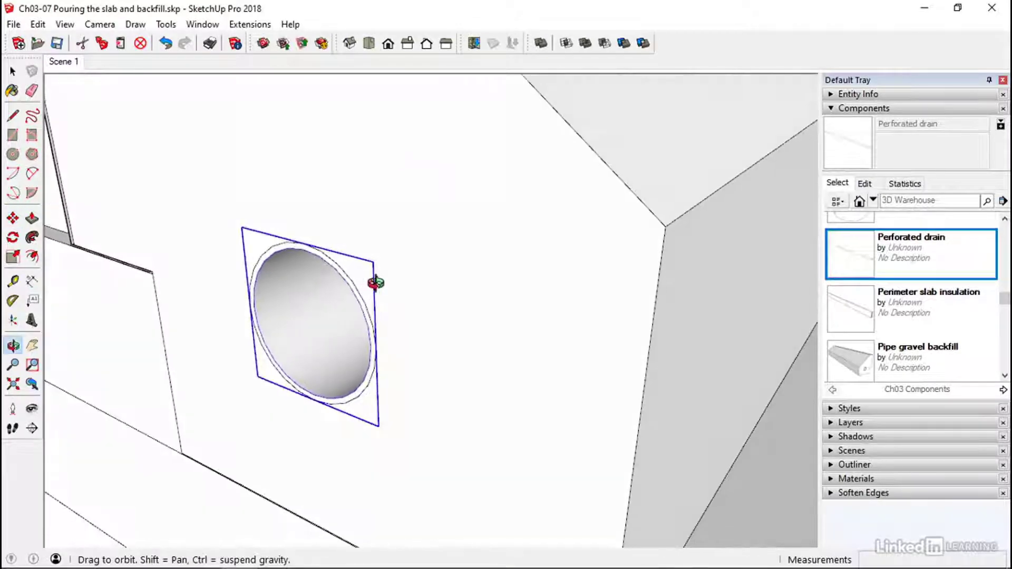
scroll(318, 292, "down", 3)
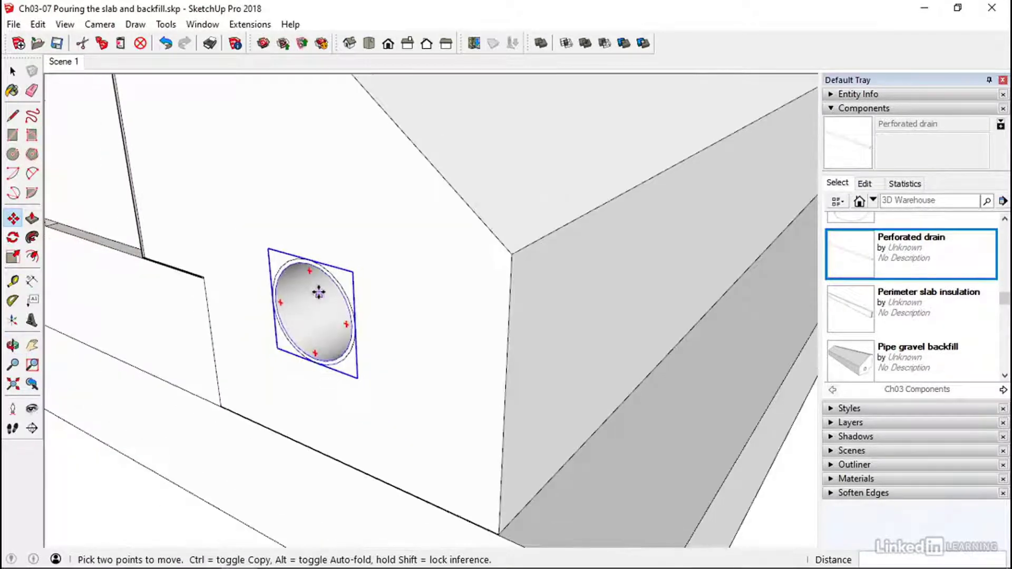
scroll(319, 292, "down", 5)
middle_click_drag(320, 295, 269, 230)
middle_click_drag(682, 280, 464, 317)
key("space")
left_click(731, 479)
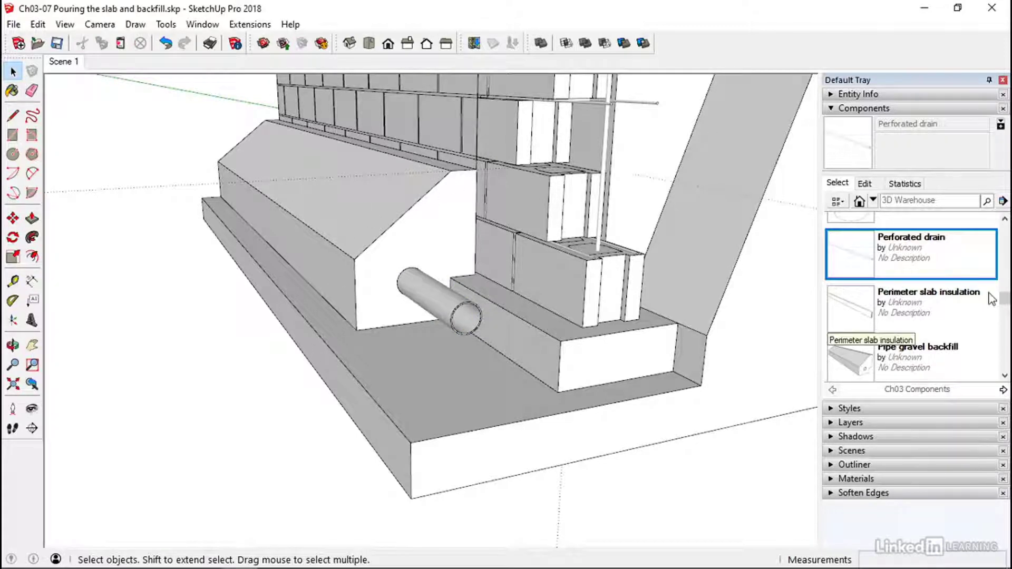
Step: Place the Slab backfill external component on the ground ledge, over the pipe gravel backfill and beside the block wall
left_click_drag(1005, 301, 1008, 355)
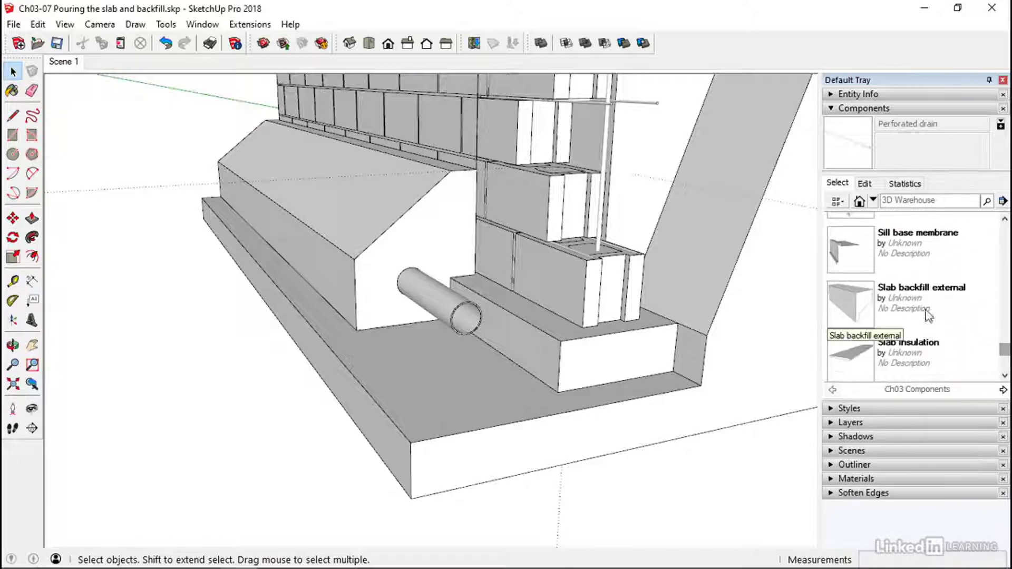
left_click(867, 318)
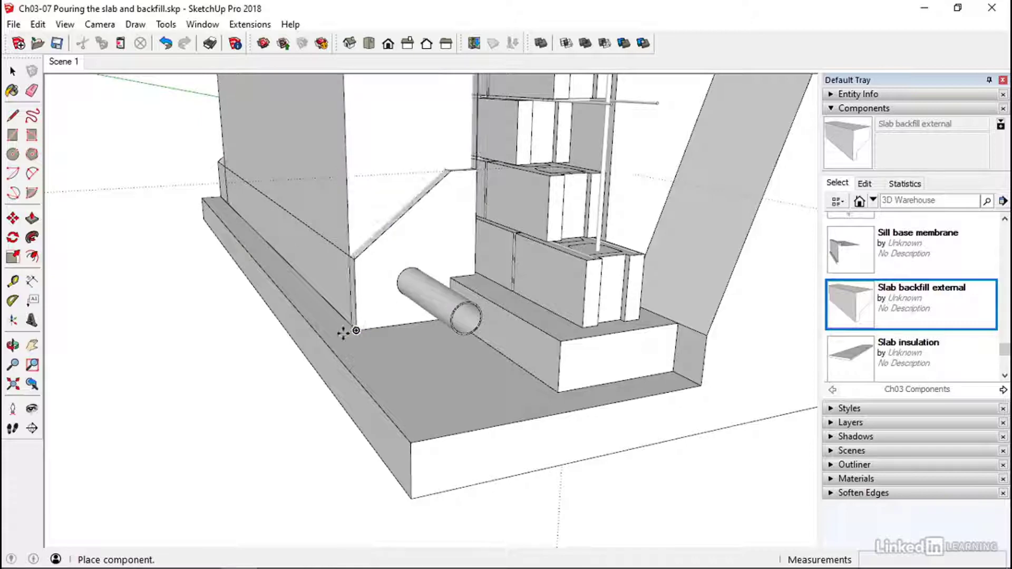
left_click(319, 334)
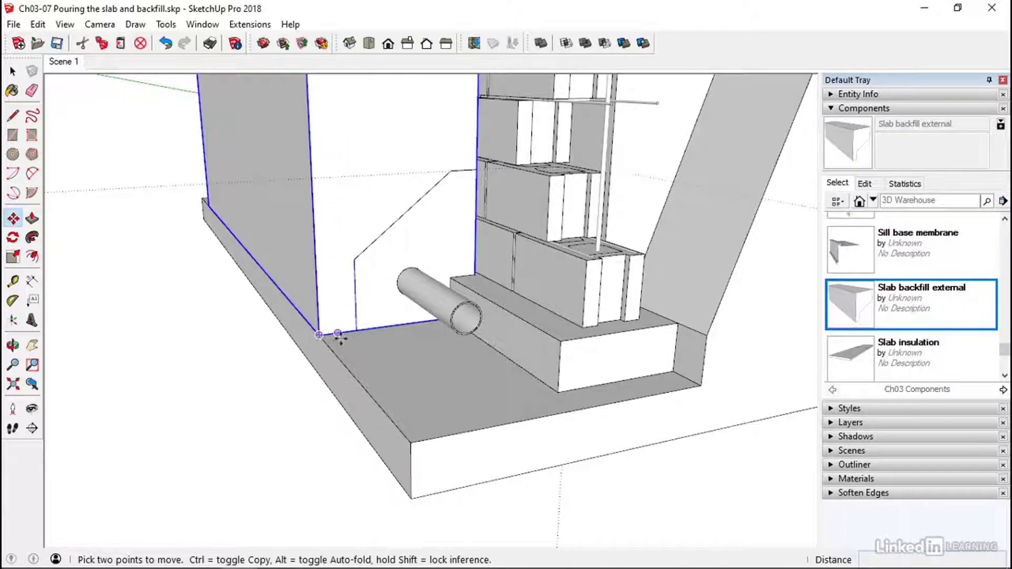
Step: Move the external slab backfill lengthwise so its lower outer corner snaps to the ground ledge's far-end corner, then deselect it
middle_click_drag(259, 293, 632, 300)
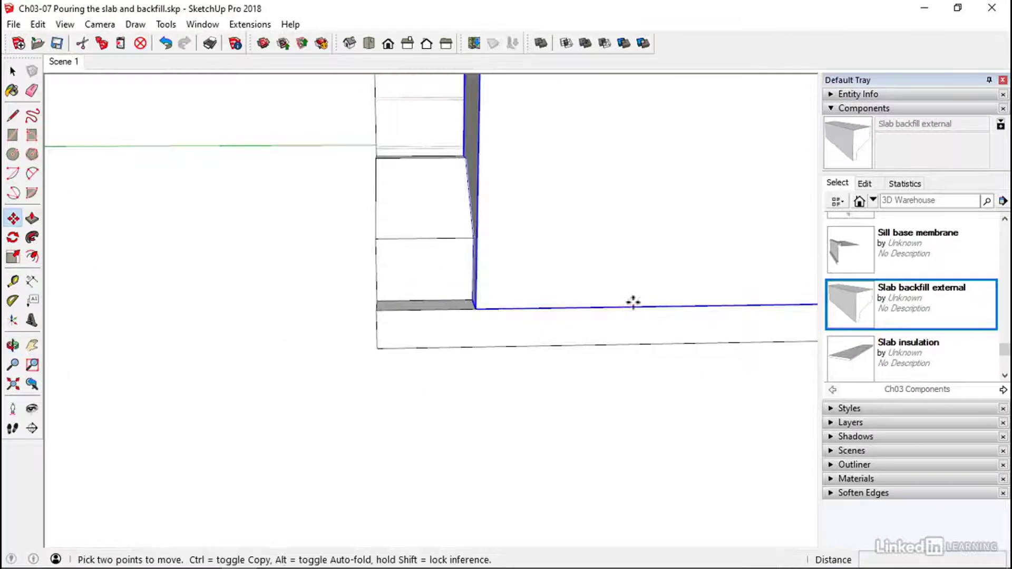
left_click(474, 308)
left_click(379, 309)
scroll(430, 289, "down", 3)
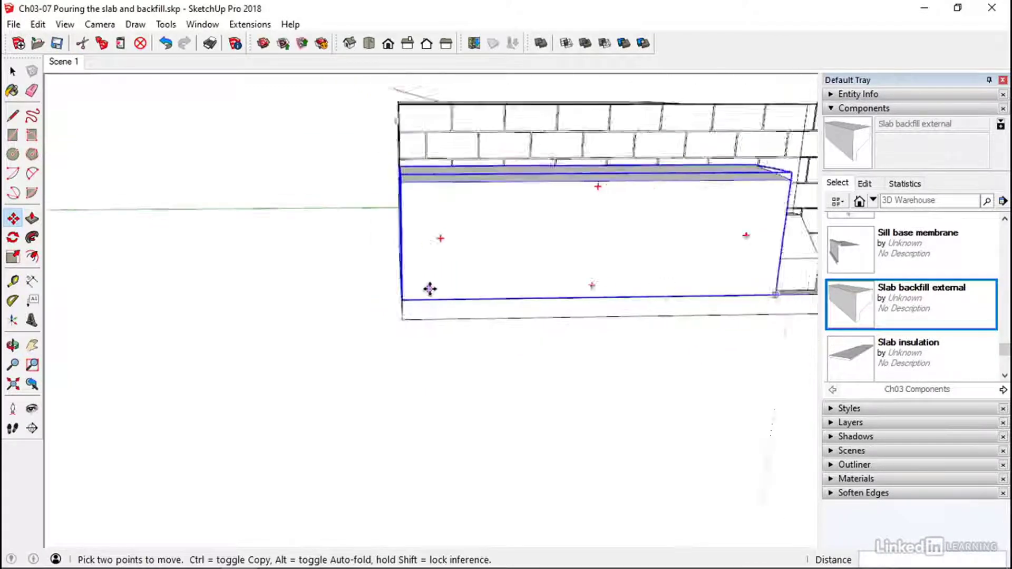
scroll(430, 288, "down", 3)
middle_click_drag(614, 283, 208, 273)
key("space")
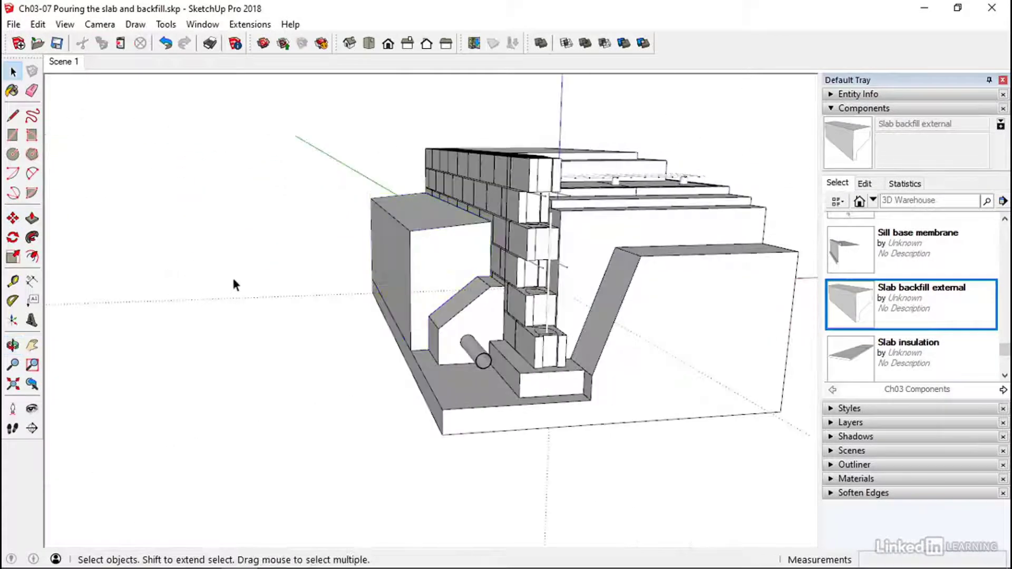
Step: Examine the assembled model from both sides, including the stepped slab layers, hollow block wall, strip footing, drain and external backfill
middle_click_drag(475, 241, 486, 214)
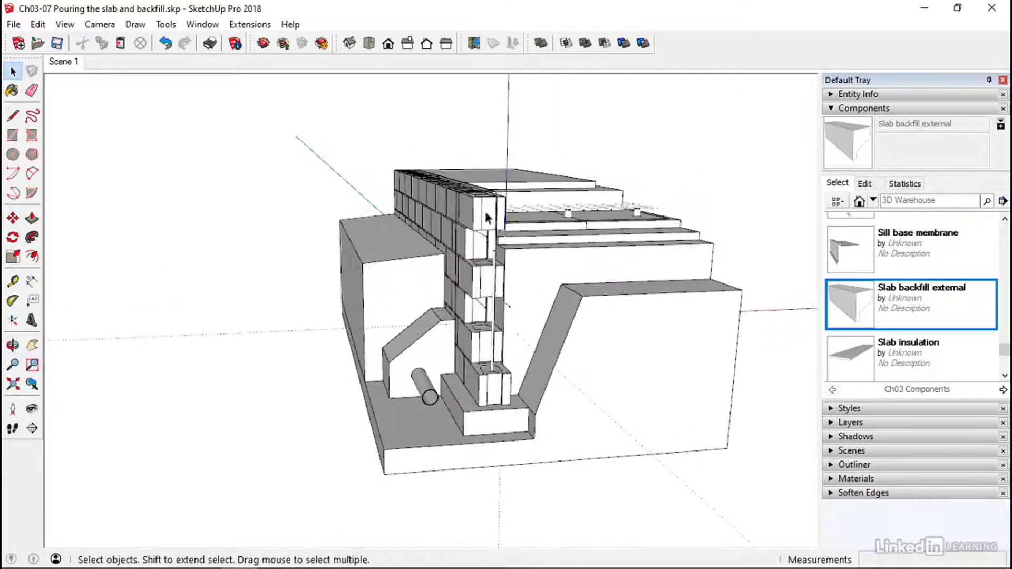
middle_click_drag(482, 300, 312, 283)
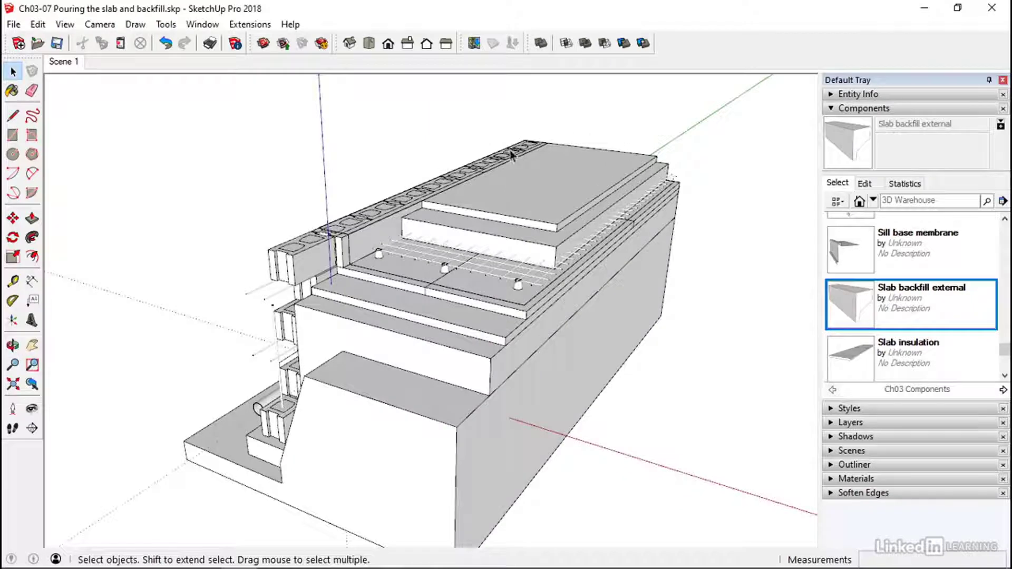
middle_click_drag(469, 230, 396, 256)
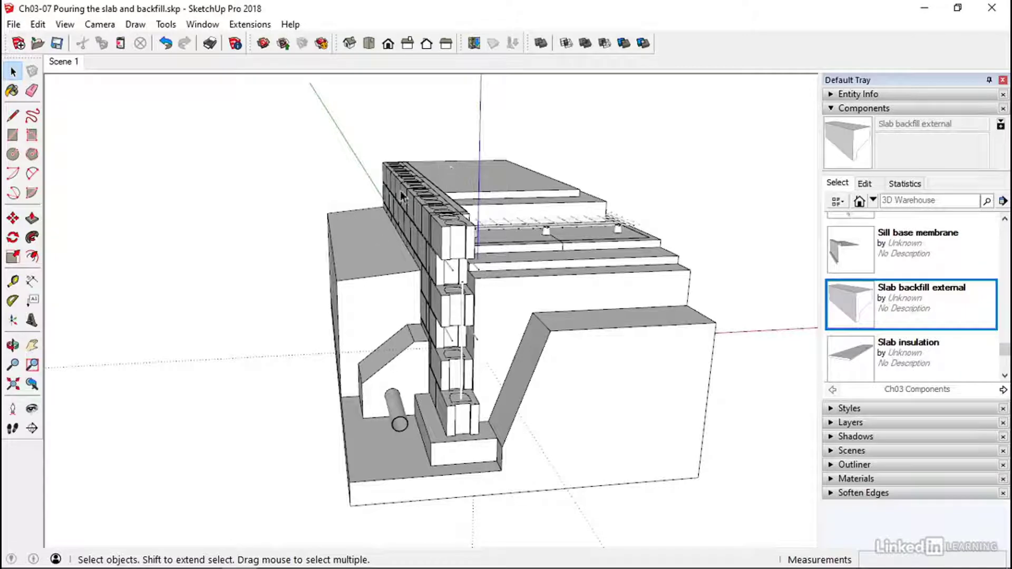
middle_click_drag(402, 210, 232, 287)
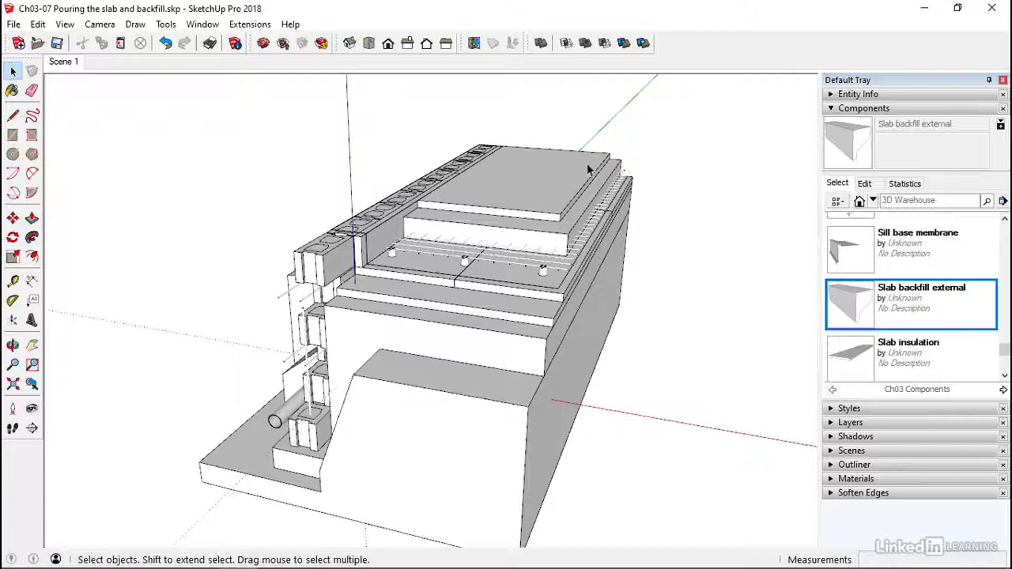
middle_click_drag(539, 194, 451, 296)
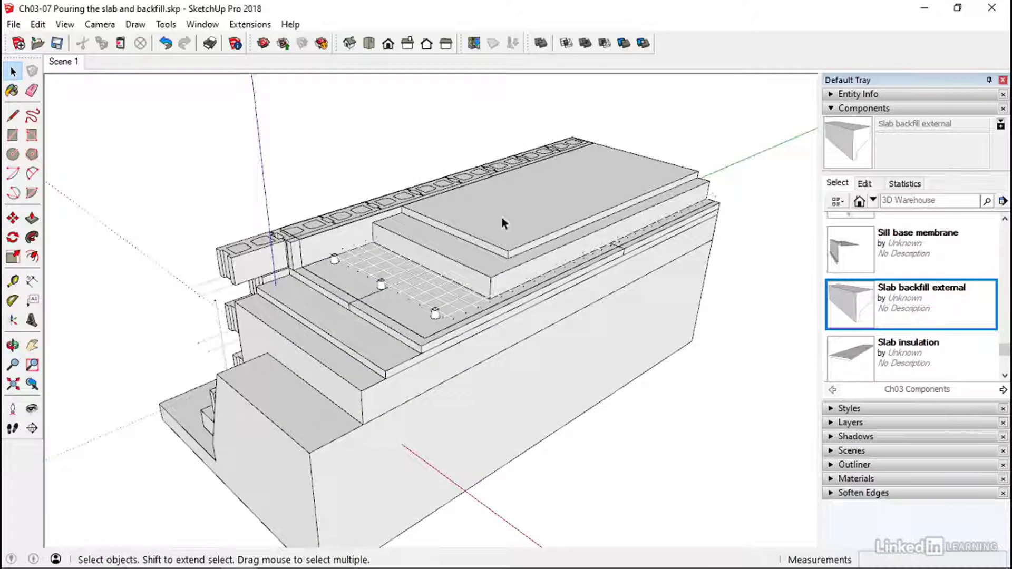
middle_click_drag(390, 331, 392, 269)
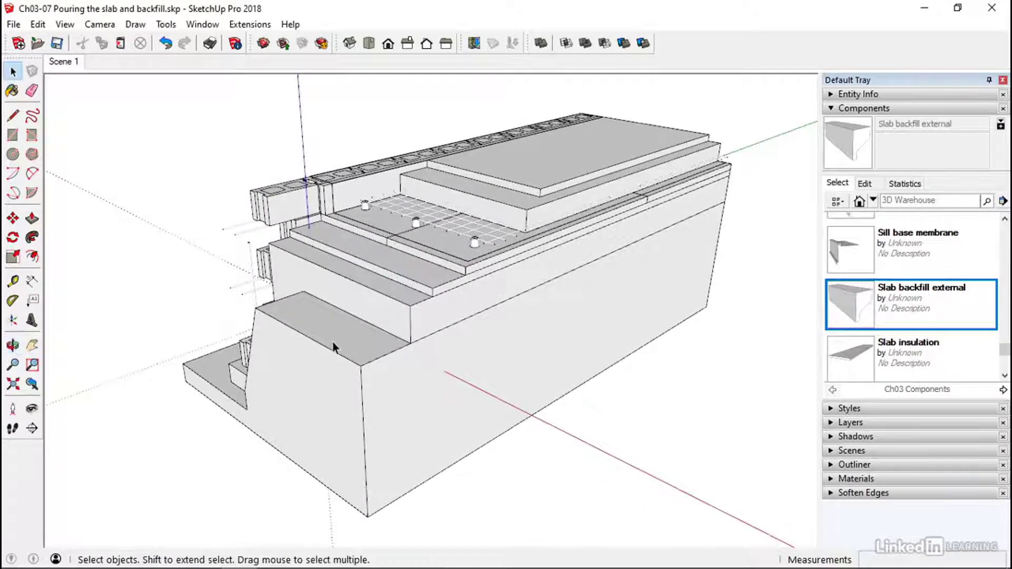
middle_click_drag(333, 348, 630, 304)
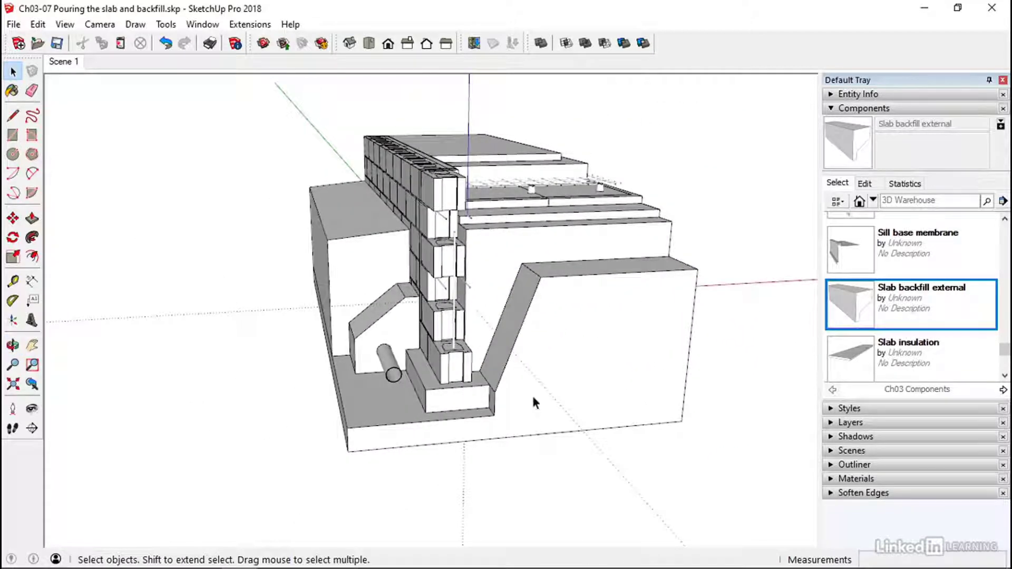
middle_click_drag(527, 314, 486, 355)
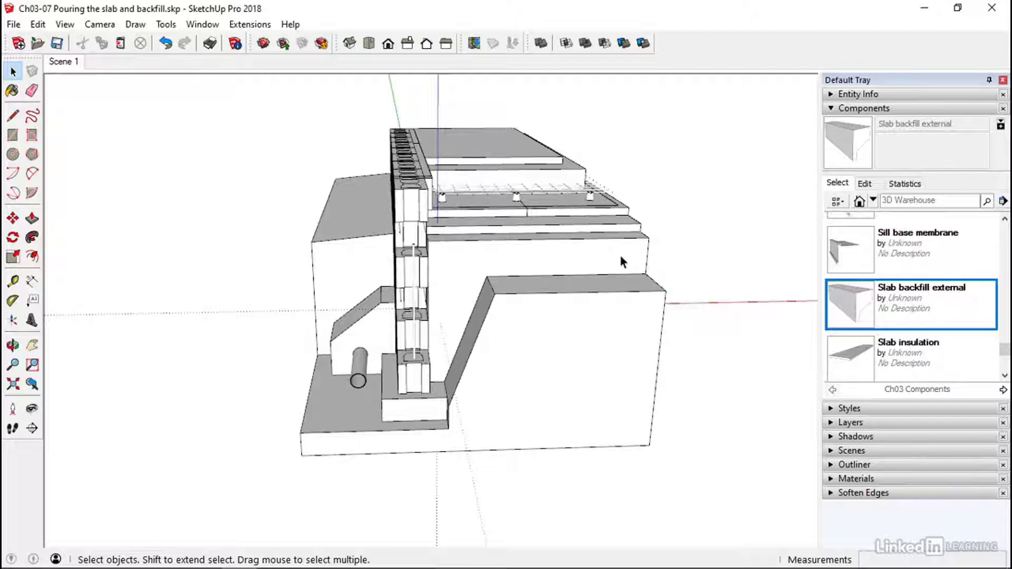
middle_click_drag(622, 262, 507, 284)
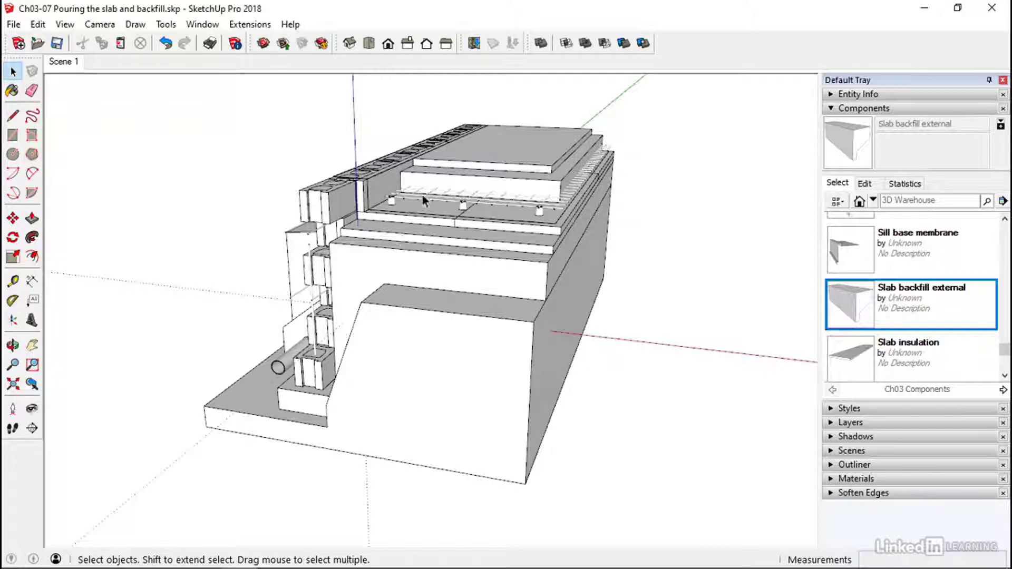
middle_click_drag(414, 200, 437, 201)
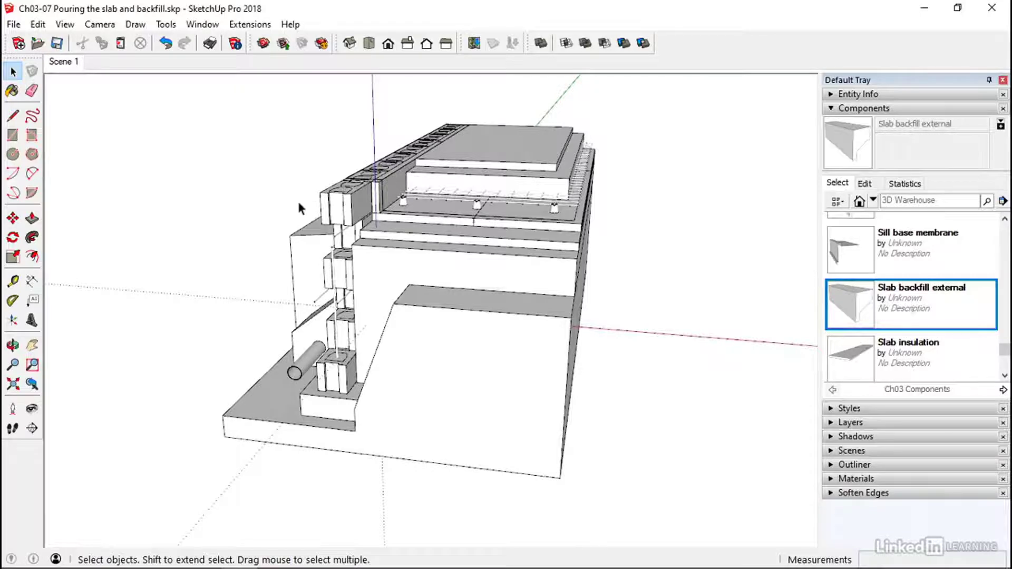
middle_click_drag(299, 209, 433, 167)
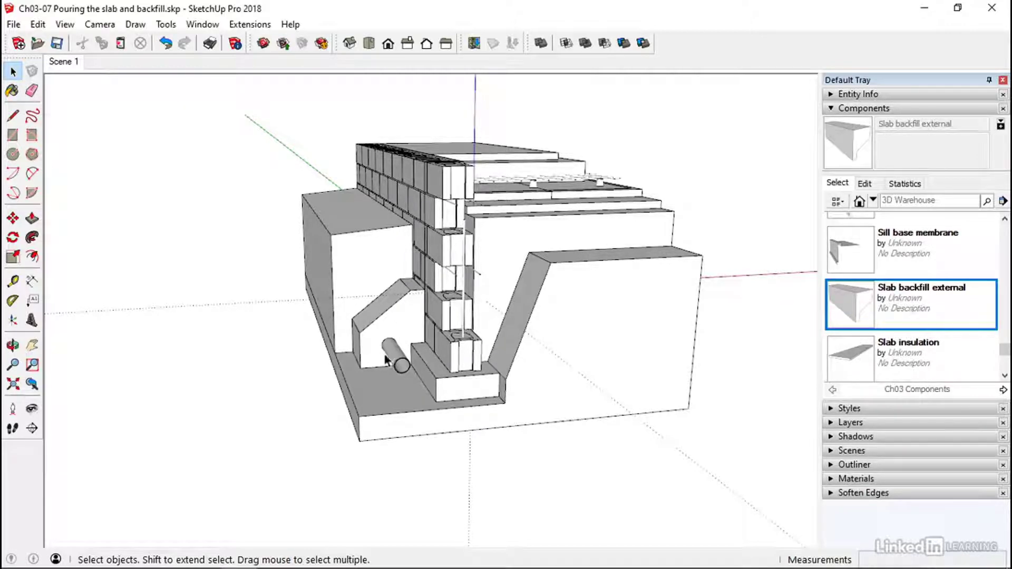
middle_click_drag(342, 275, 372, 290)
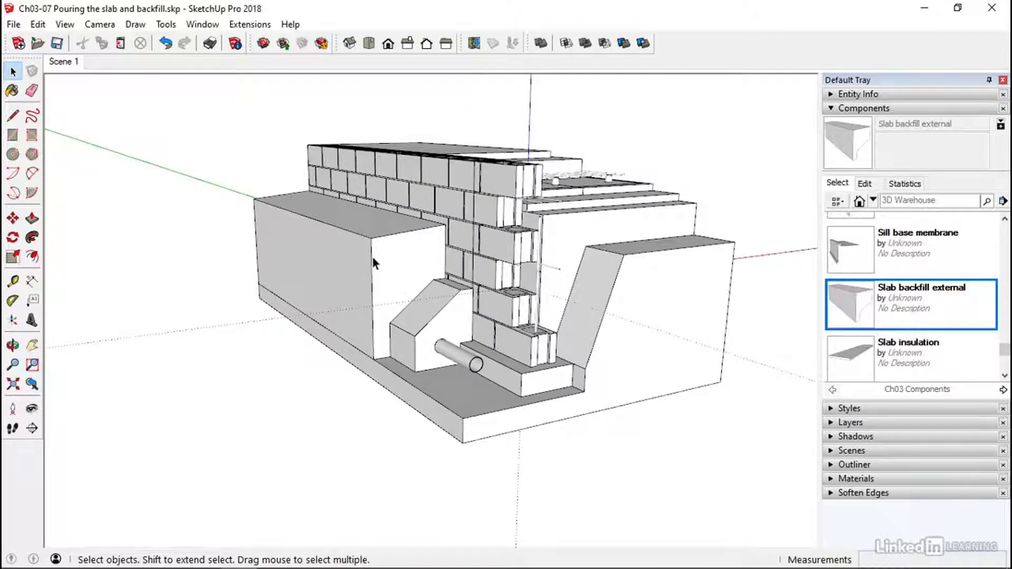
middle_click_drag(397, 253, 411, 228)
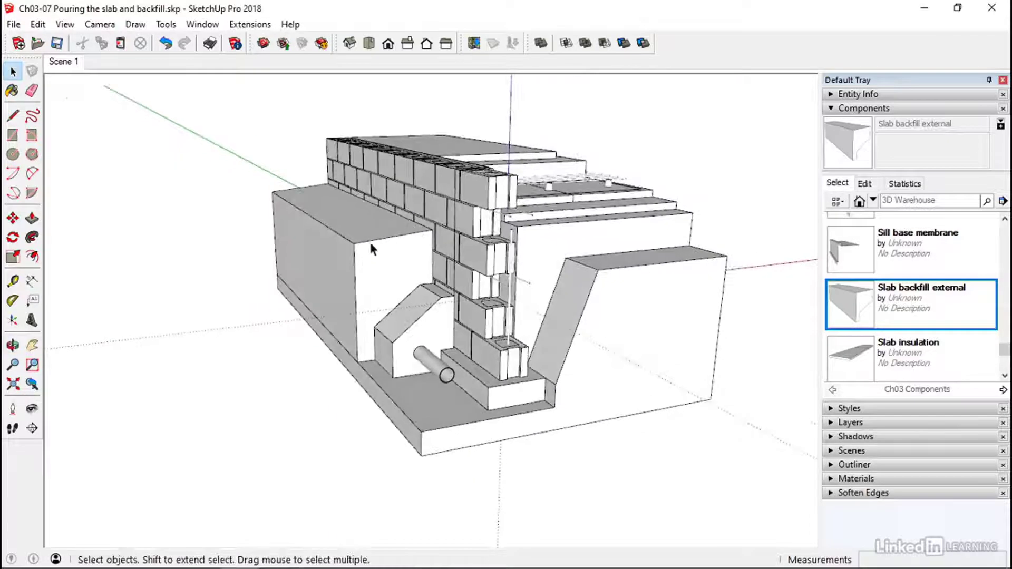
mouse_move(353, 251)
middle_mouse_down()
mouse_move(388, 242)
mouse_move(338, 239)
middle_mouse_up()
middle_click_drag(397, 226, 322, 304)
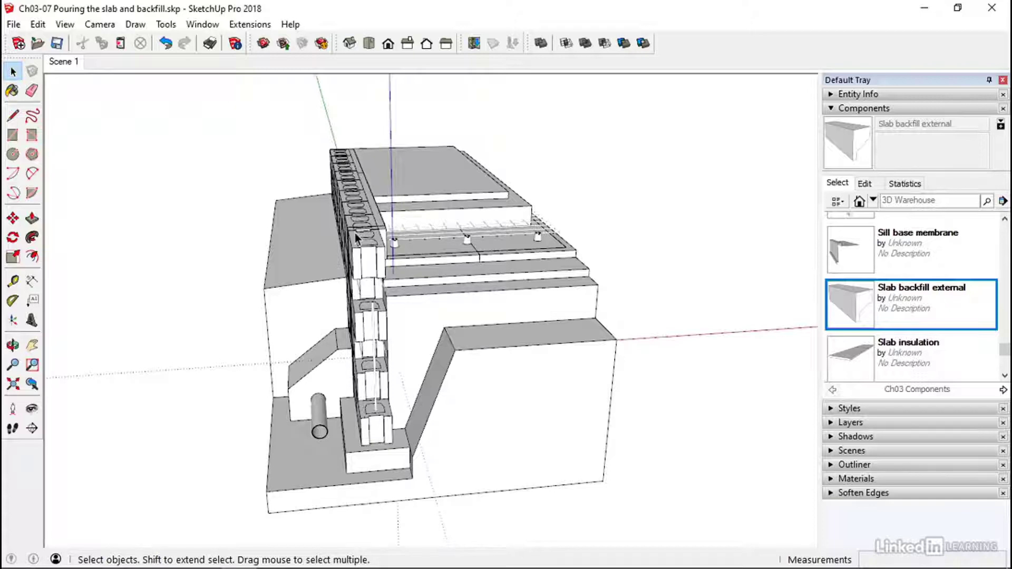
middle_click_drag(356, 237, 496, 294)
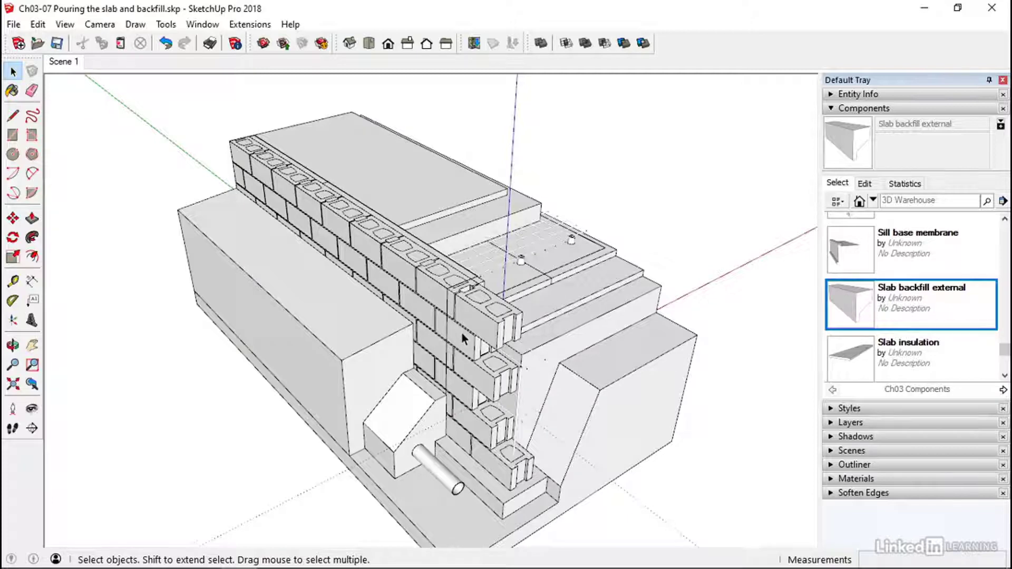
middle_click_drag(463, 339, 459, 284)
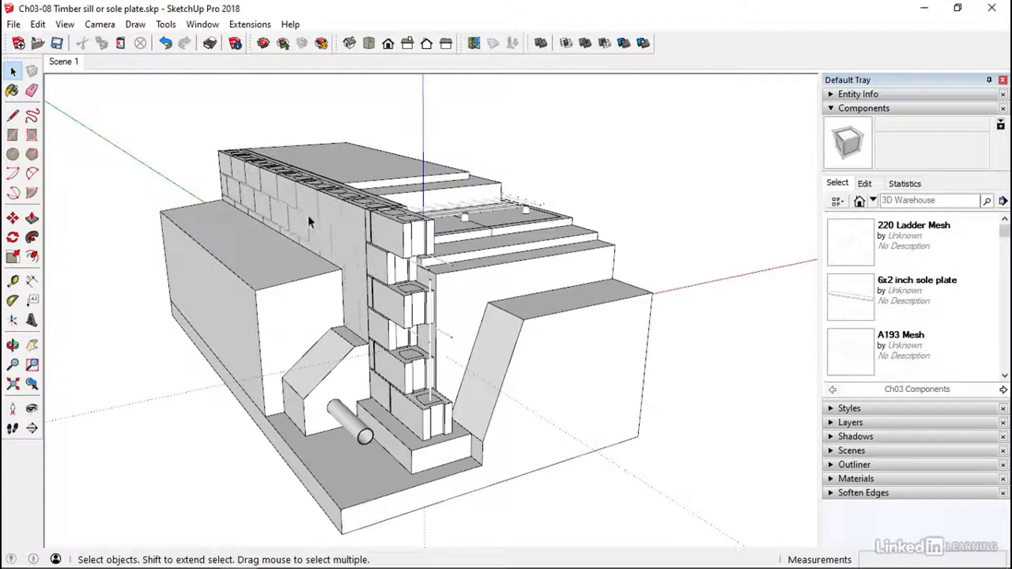
Step: Place the 6x2 inch sole plate component on the sill base membrane along the block wall's top, aligned at its outer end corner
left_click(865, 305)
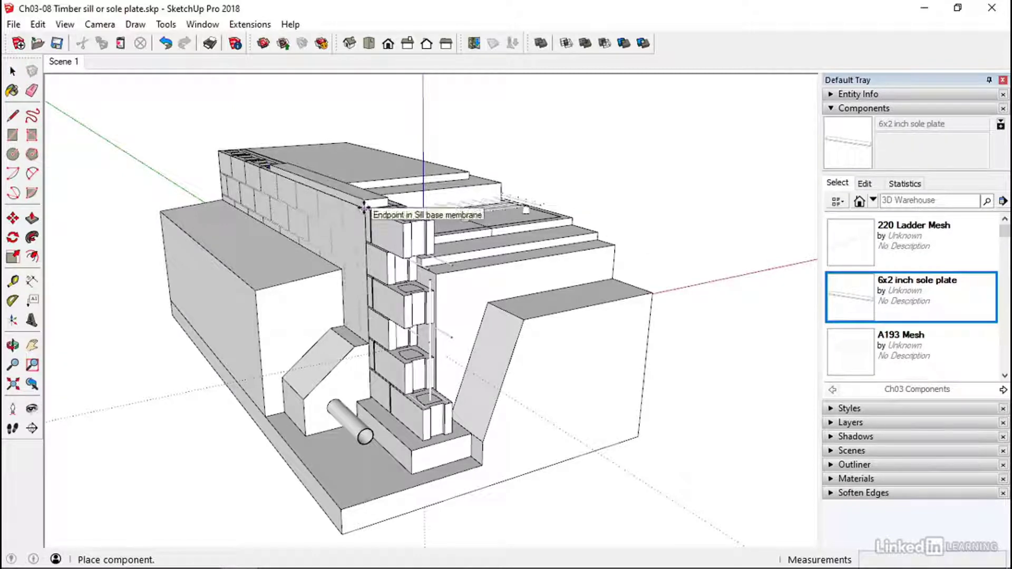
left_click(364, 209)
scroll(365, 206, "up", 6)
middle_click_drag(367, 205, 284, 253)
scroll(287, 248, "up", 4)
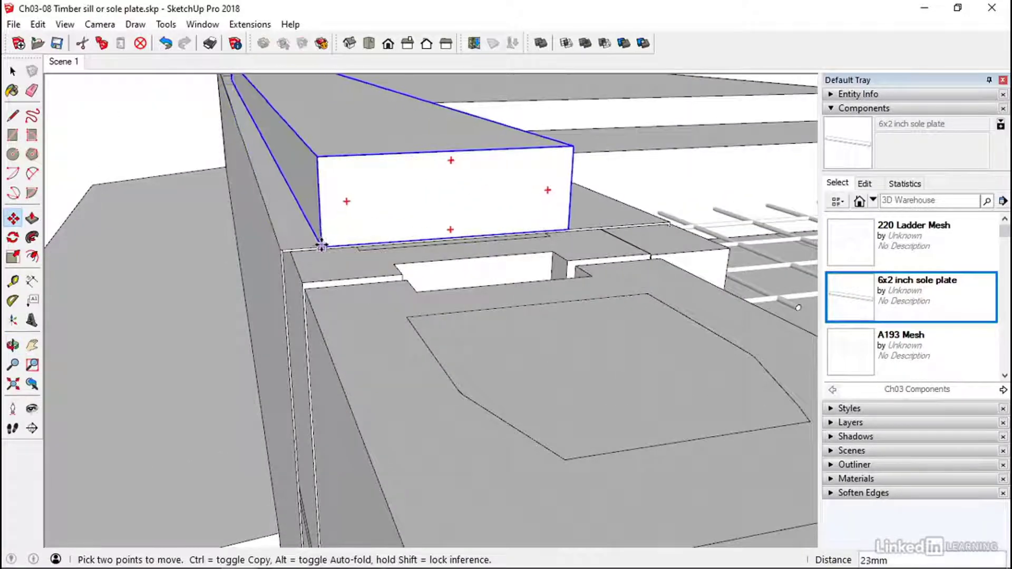
scroll(311, 250, "up", 3)
middle_click_drag(301, 271, 334, 283)
key("space")
scroll(451, 250, "down", 3)
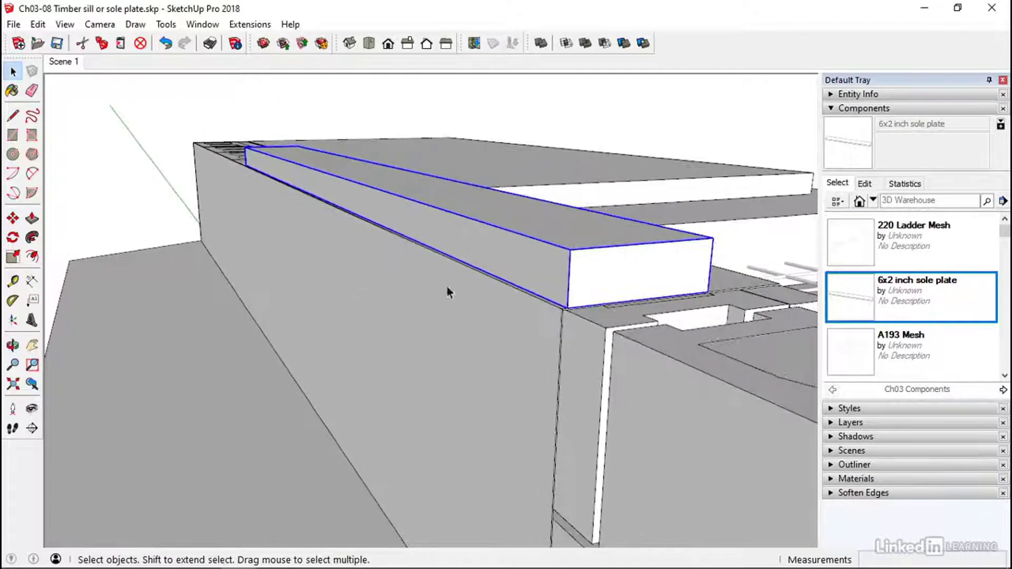
Step: Examine the sole plate's seating along the wall top from both ends and its alignment with the wall's outer face
middle_click_drag(592, 289, 736, 338)
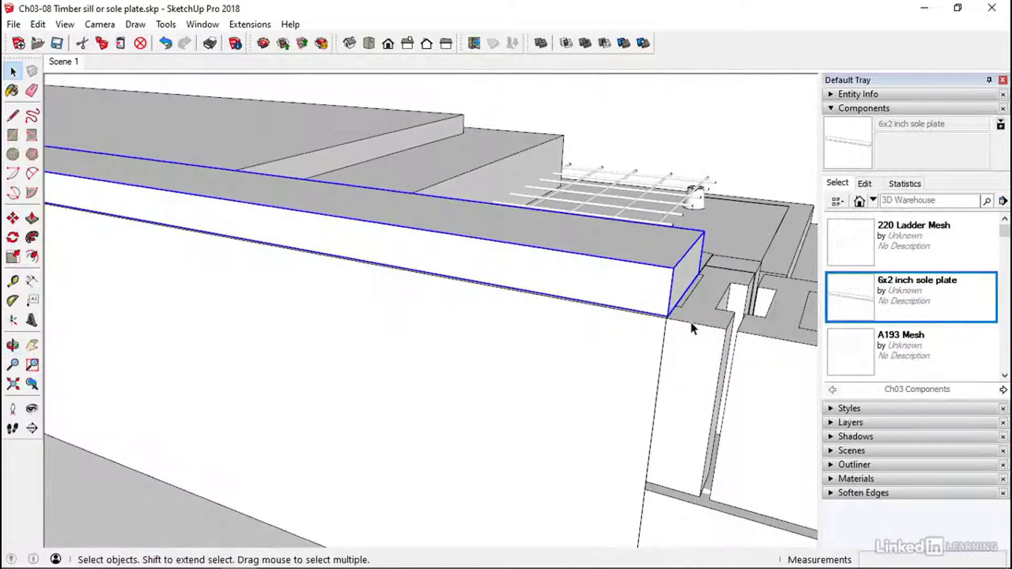
scroll(561, 328, "down", 2)
middle_click_drag(561, 327, 395, 308)
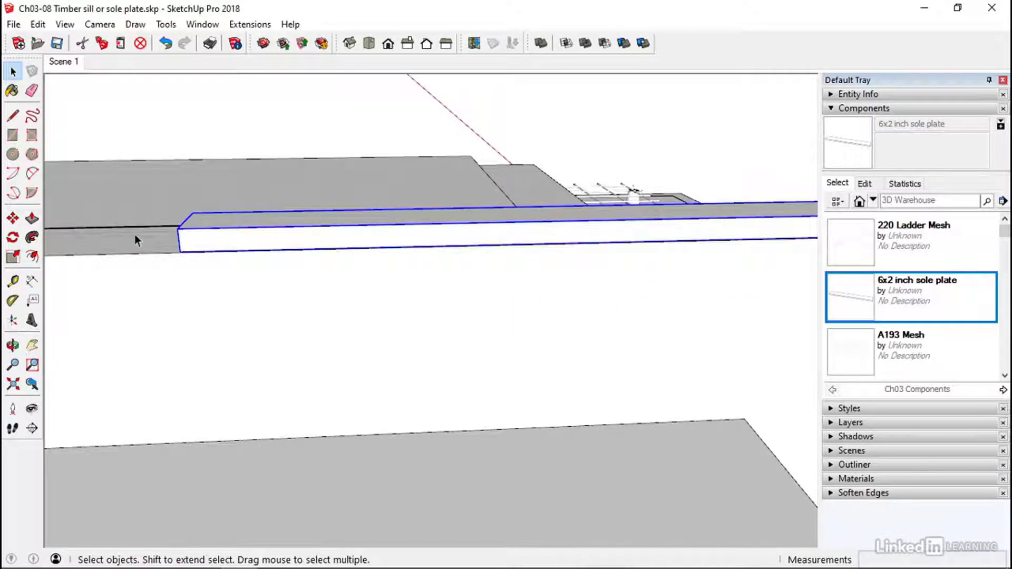
scroll(492, 251, "down", 4)
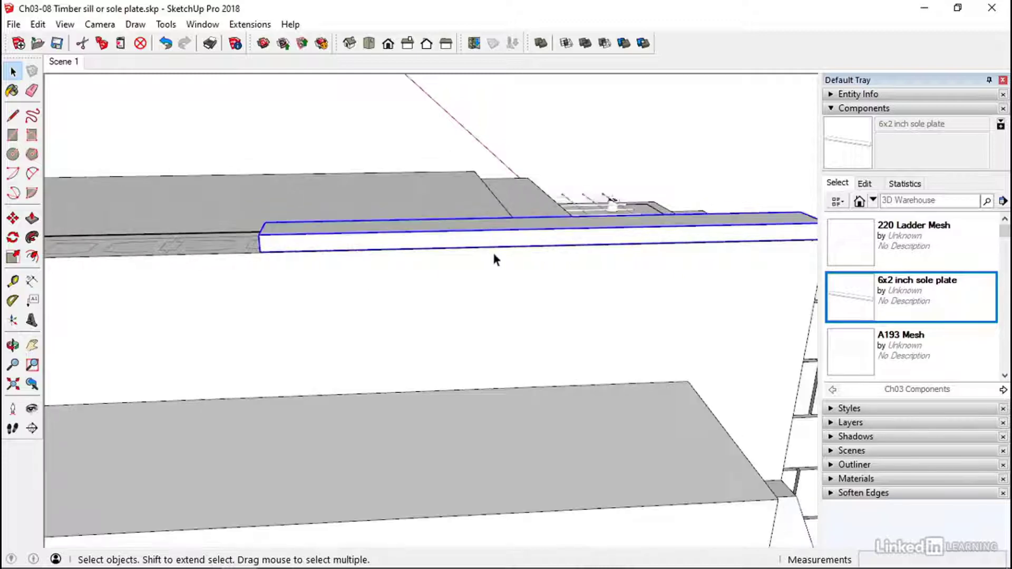
middle_click_drag(573, 266, 306, 274)
middle_click_drag(306, 274, 591, 362, "shift")
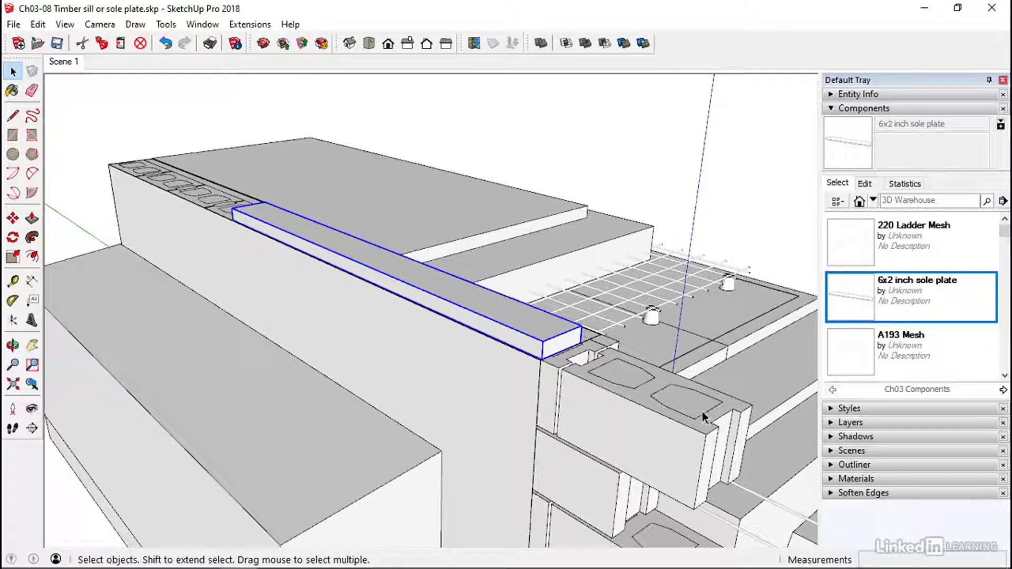
middle_click_drag(542, 358, 515, 290)
scroll(519, 294, "down", 2)
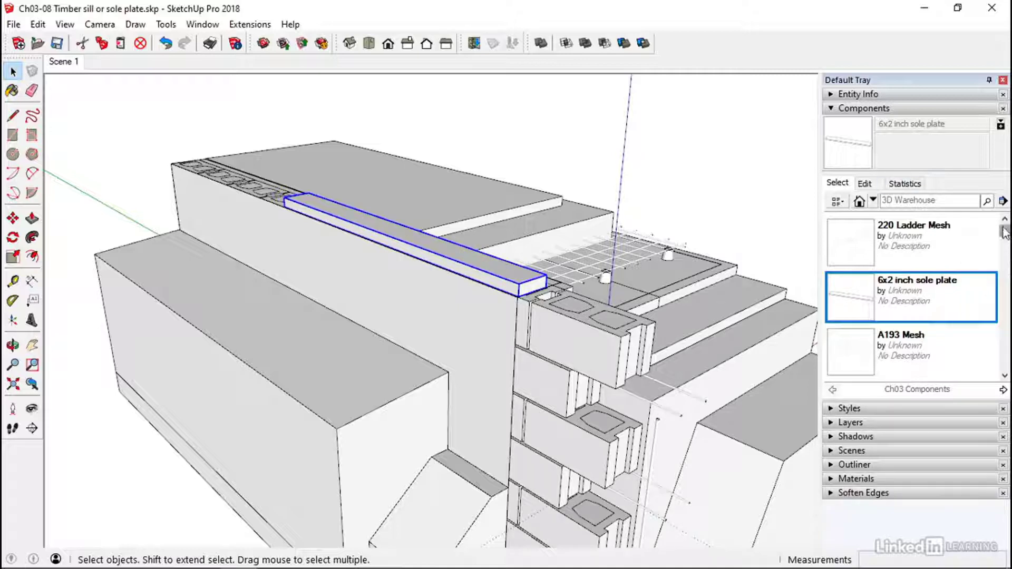
Step: Find the Sill anchor component in the Ch03 Components collection and place it on the sole plate near the wall's stepped end
left_click_drag(1004, 232, 1003, 337)
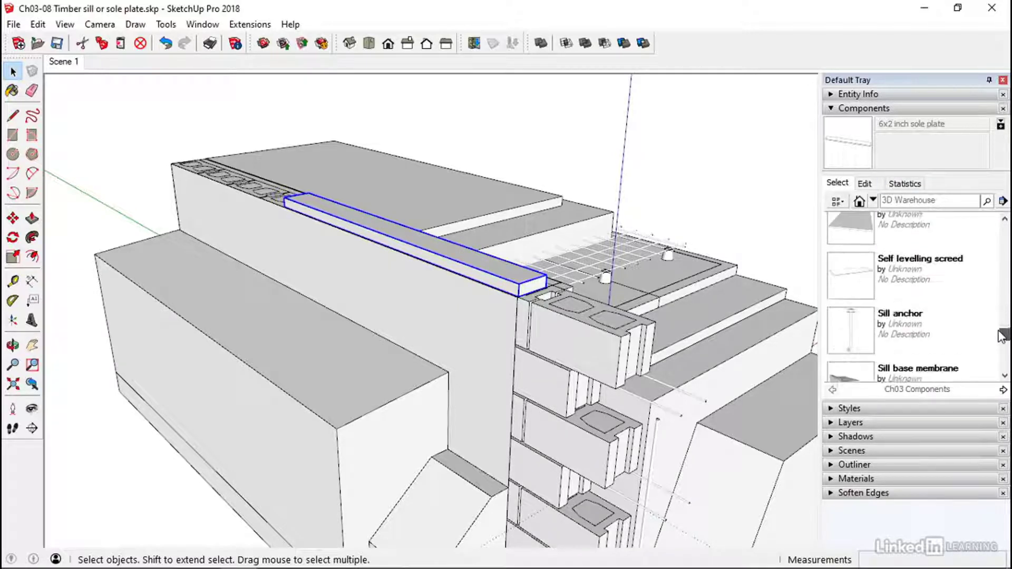
left_click(854, 316)
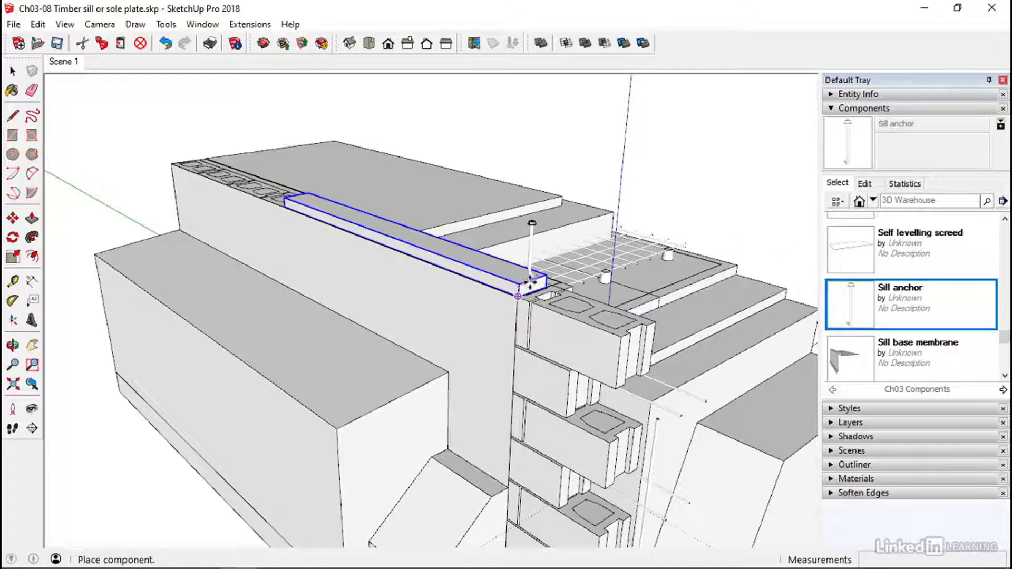
left_click(530, 282)
mouse_move(541, 287)
middle_mouse_down()
mouse_move(564, 275)
mouse_move(548, 274)
mouse_move(556, 286)
middle_mouse_up()
scroll(564, 274, "up", 3)
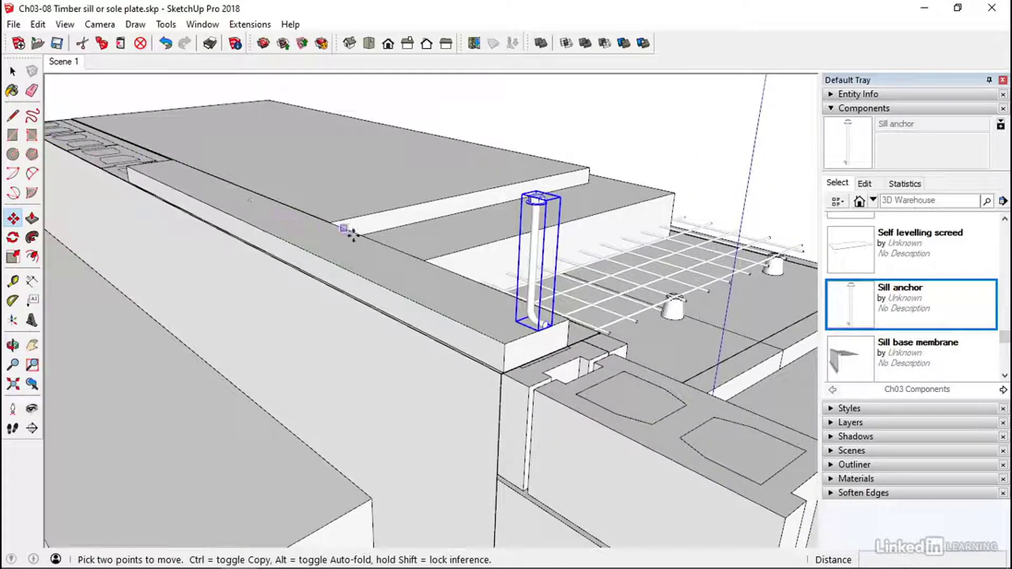
key("space")
Step: Move the sill anchor 24 mm along the sole plate, away from the plate's stepped-end face
middle_click_drag(629, 313, 483, 308)
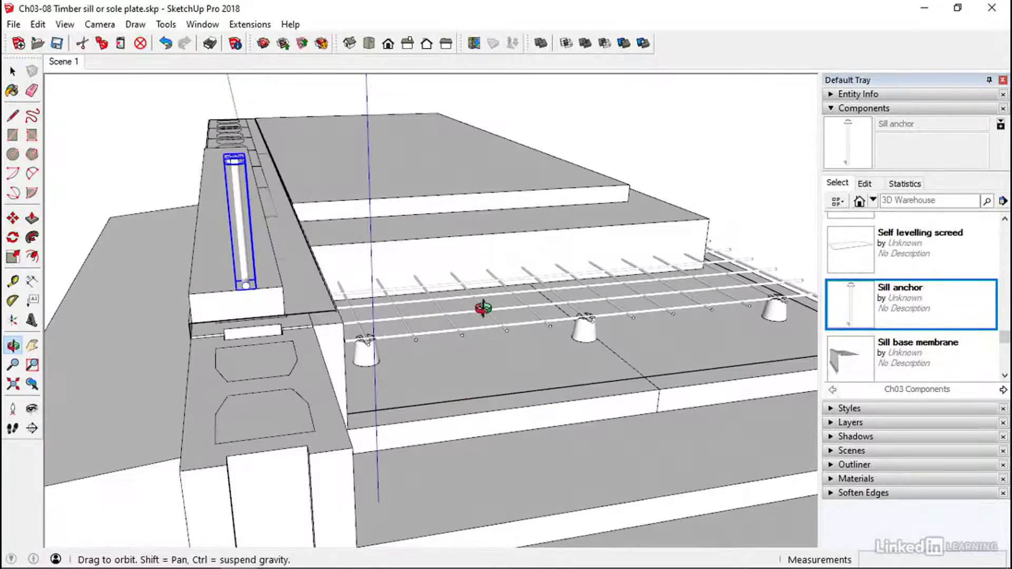
middle_click_drag(242, 313, 458, 374)
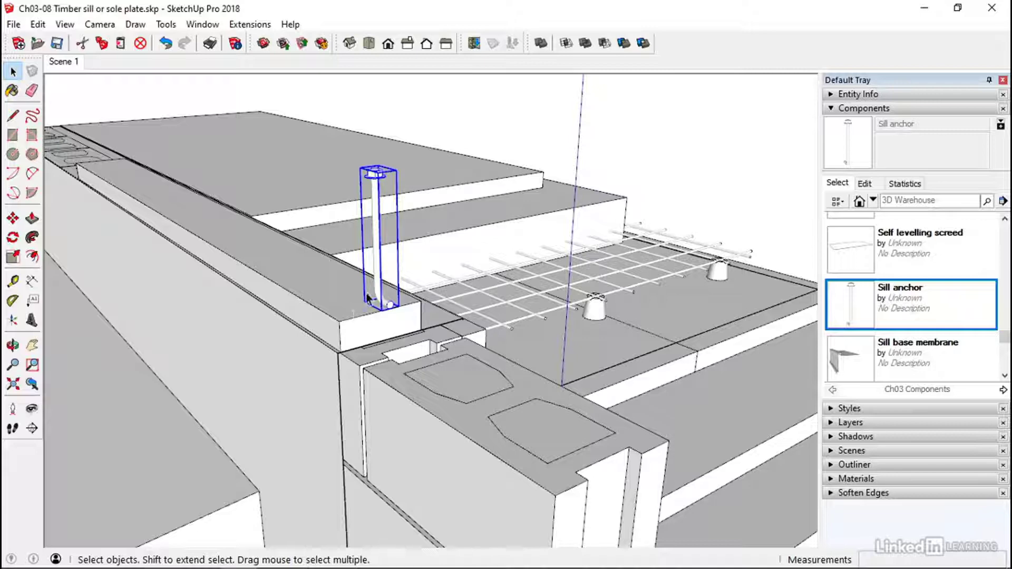
middle_click_drag(376, 315, 601, 284)
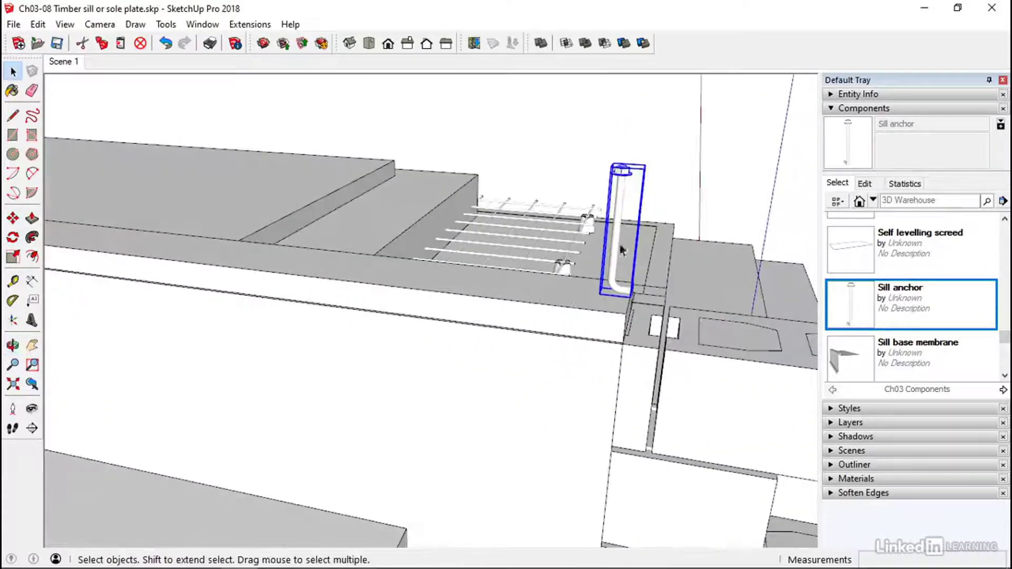
left_click(13, 217)
left_click(623, 315)
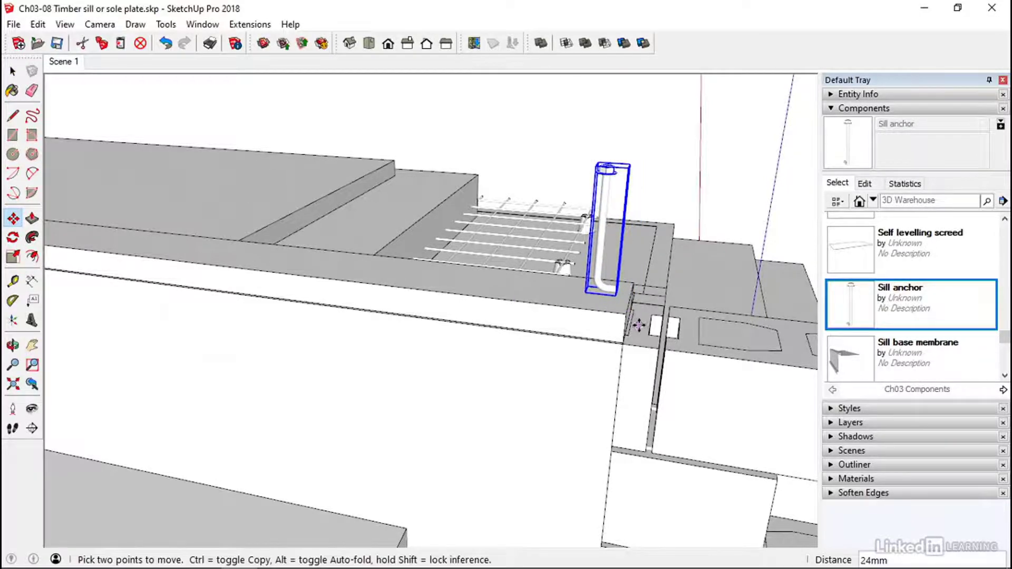
middle_click_drag(635, 322, 568, 343)
key("space")
scroll(596, 200, "up", 4)
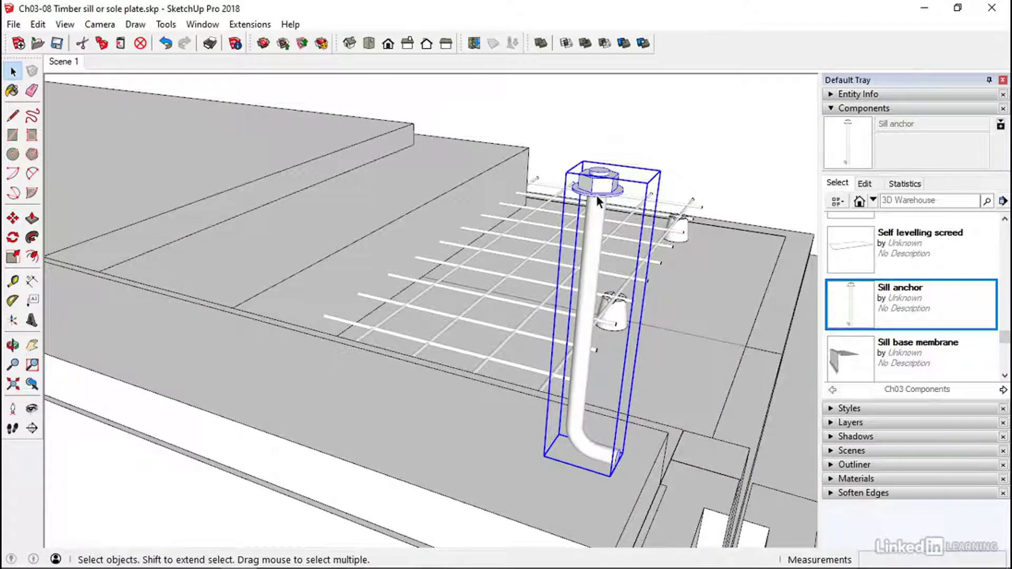
Step: Lower the sill anchor vertically by about 205 mm so its washer rests on the sole plate, and check its seating
key("m")
scroll(596, 197, "up", 5)
left_click(593, 216)
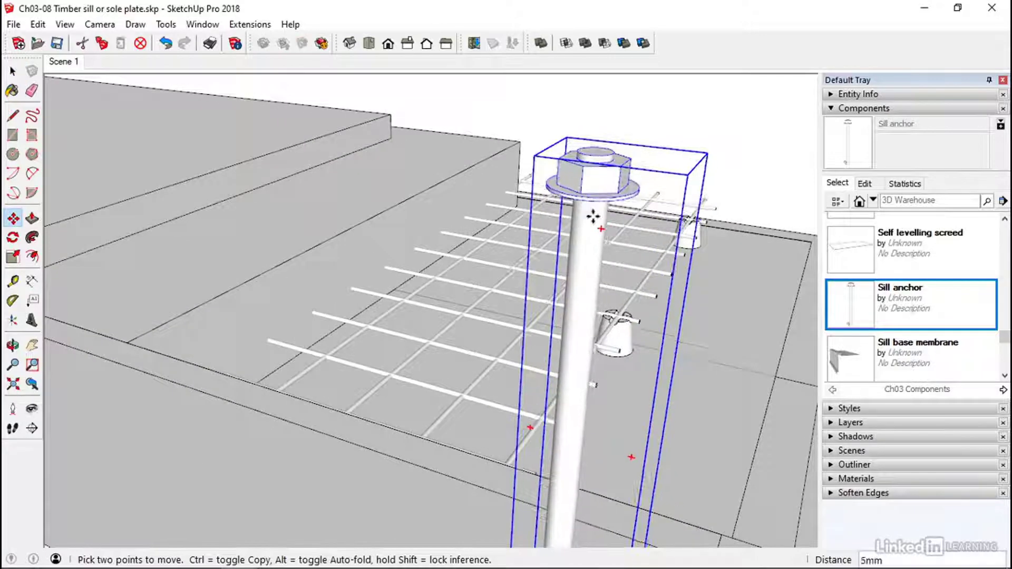
scroll(589, 321, "down", 3)
middle_click_drag(588, 331, 583, 301)
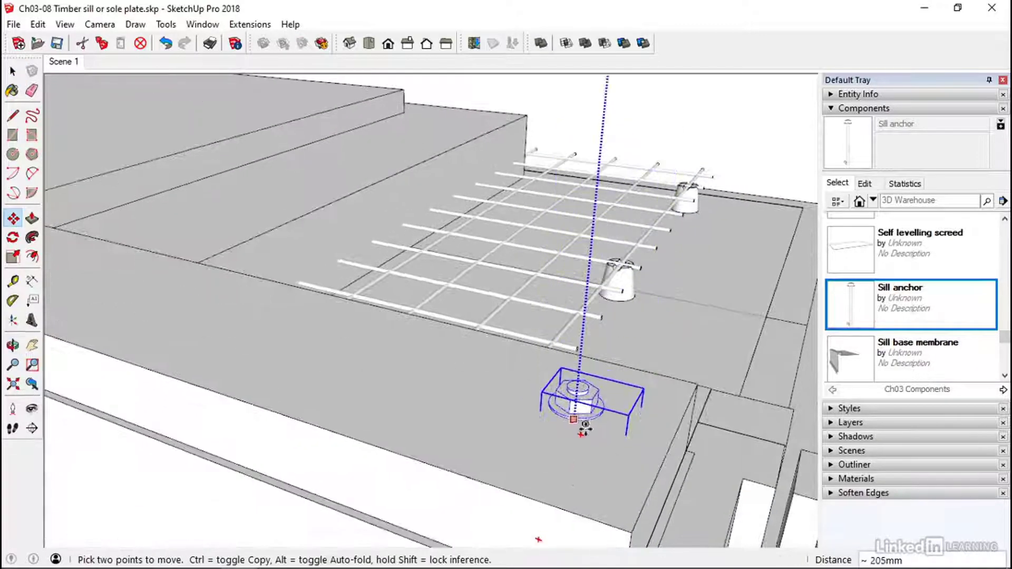
middle_click_drag(583, 441, 588, 327)
key("space")
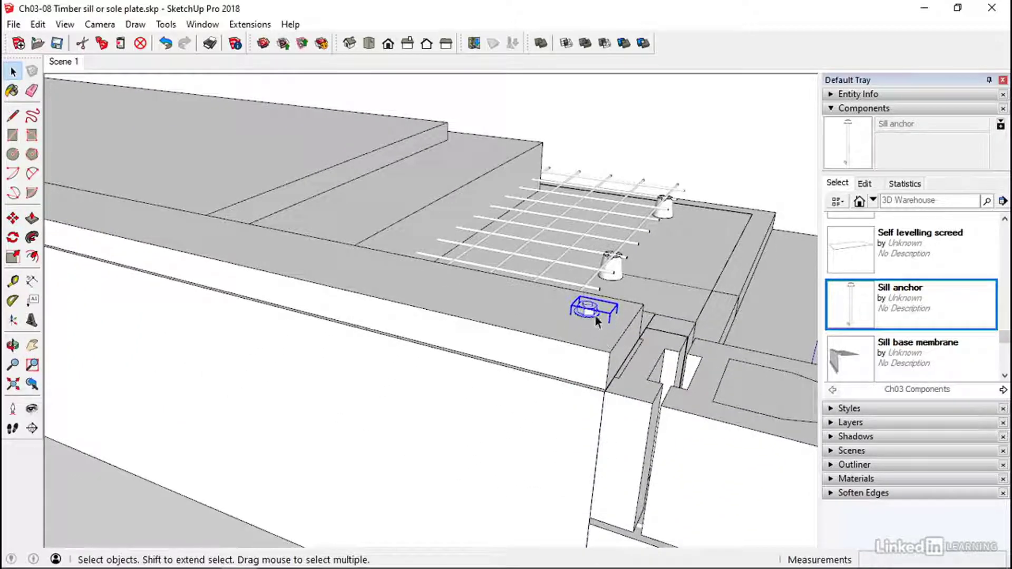
middle_click_drag(590, 315, 664, 313)
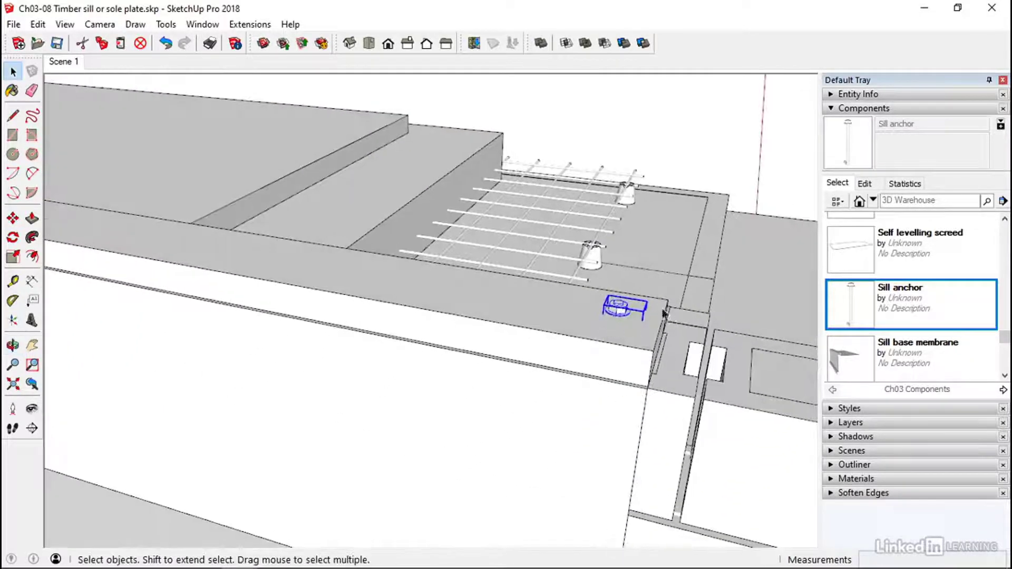
middle_click_drag(597, 308, 610, 330)
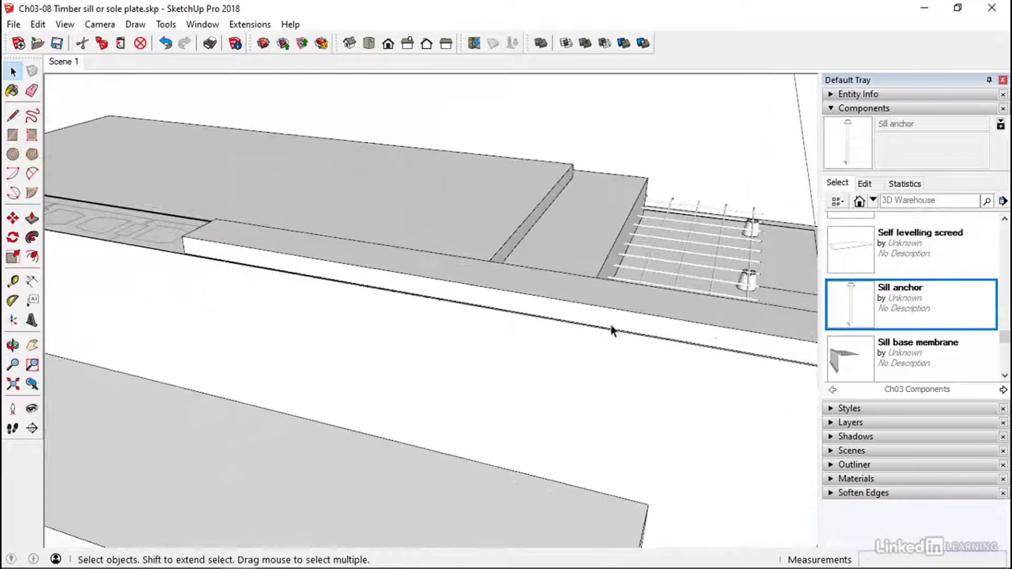
middle_click_drag(445, 300, 466, 342)
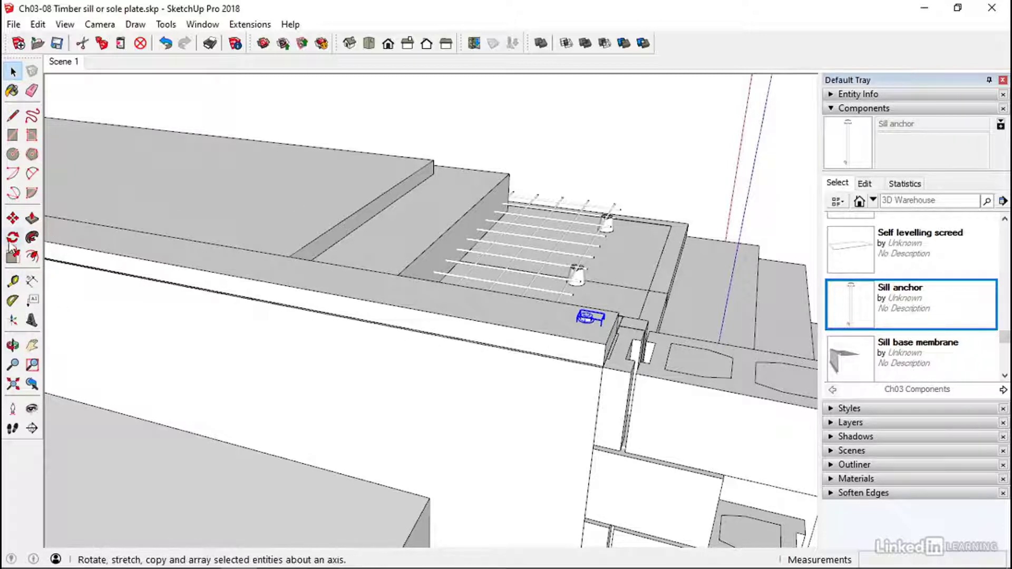
Step: Copy the sill anchor about 697 mm along the sole plate, repeat it as a 2* array, and deselect the copies
left_click(14, 224)
middle_click_drag(221, 335, 348, 332)
scroll(349, 333, "down", 3)
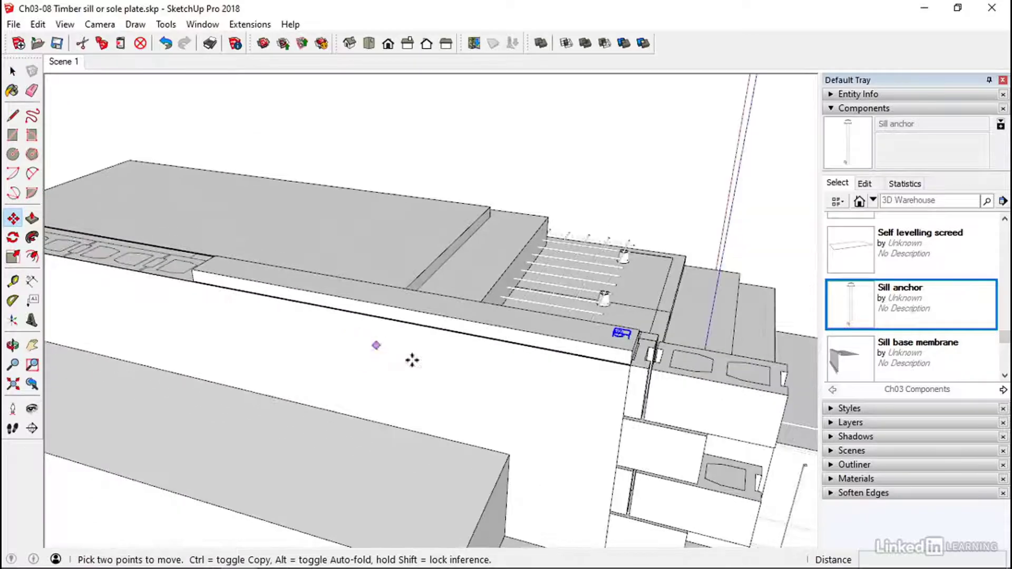
left_click(631, 365)
key("ctrl")
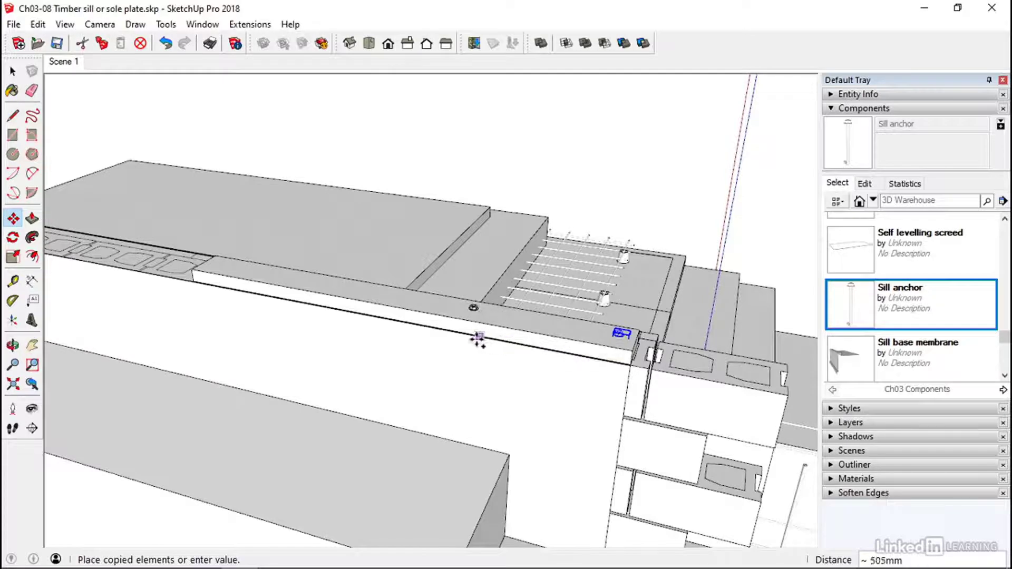
left_click(430, 326)
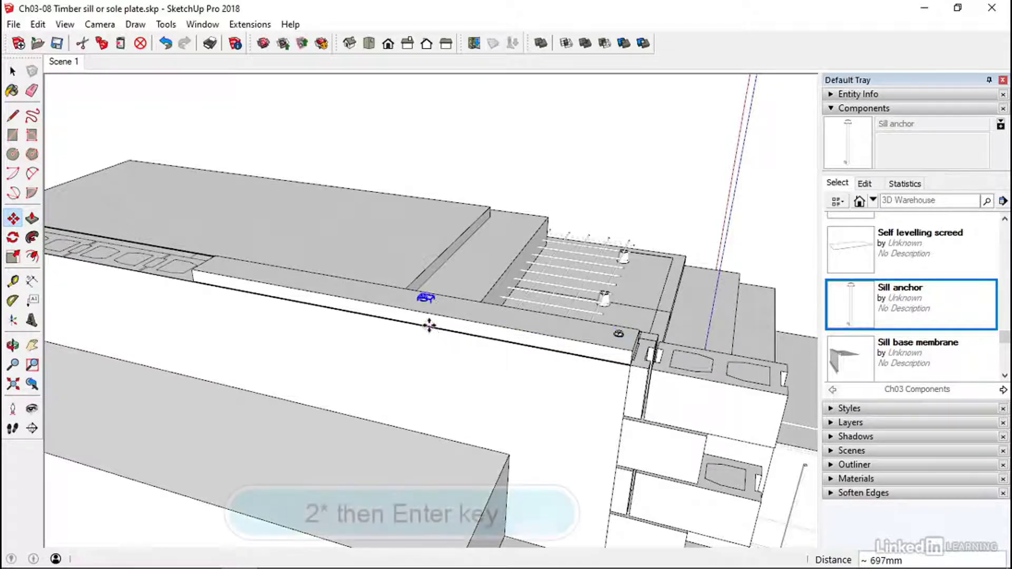
type("2*")
key("Return")
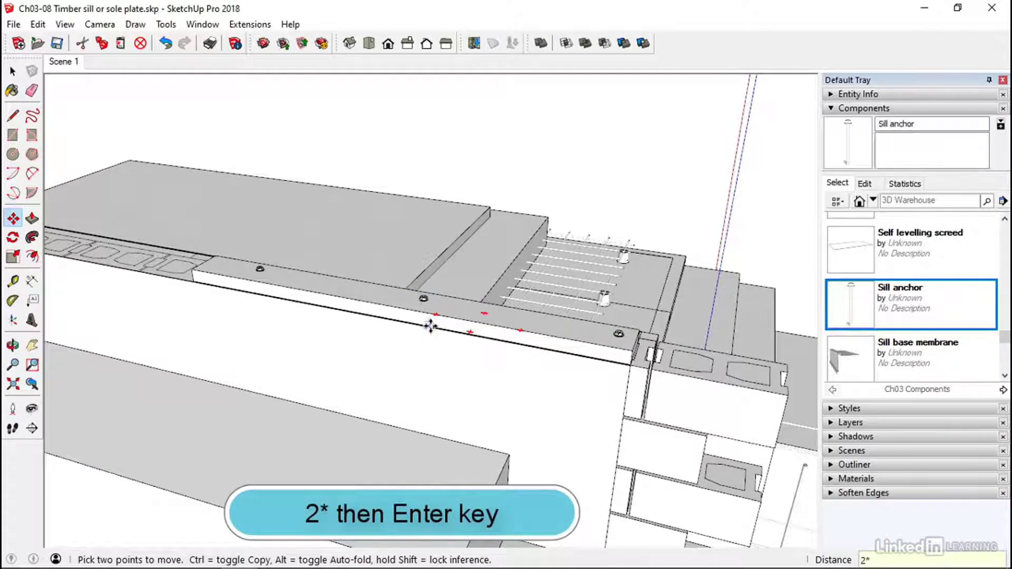
key("space")
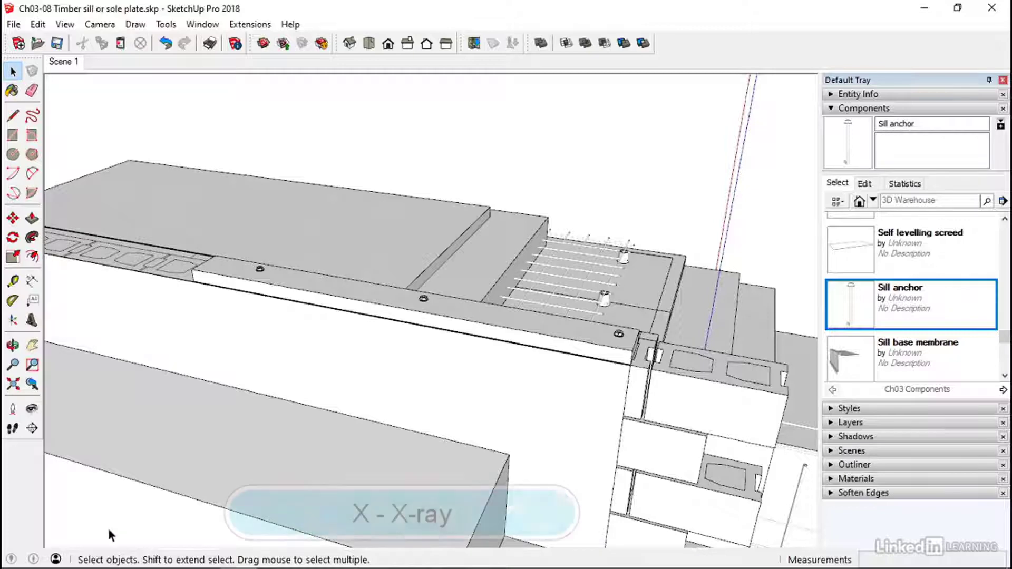
Step: Turn on X-ray display and examine where the sill anchors sit inside the block wall
key("x")
middle_click_drag(253, 458, 323, 317)
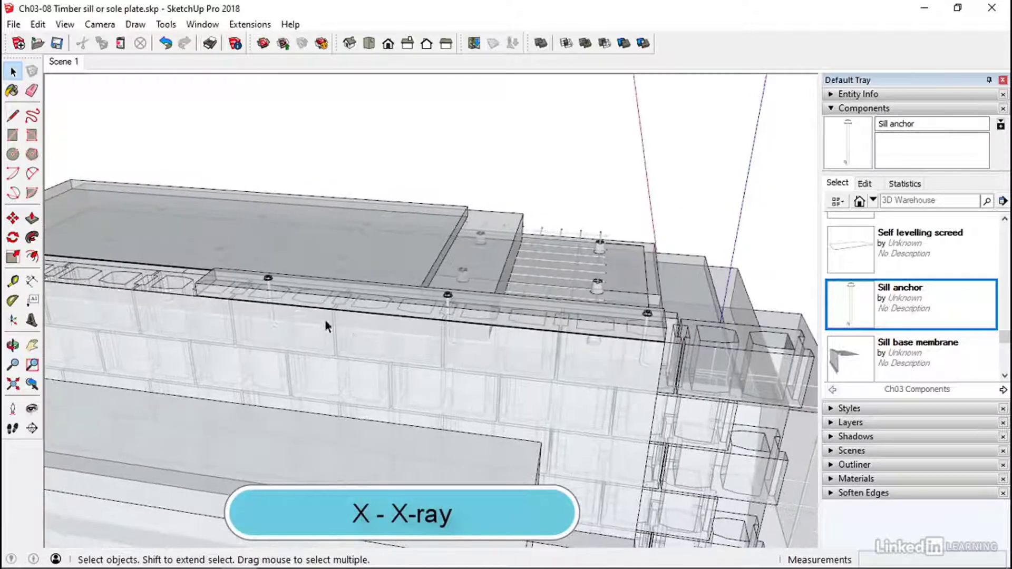
scroll(261, 283, "up", 4)
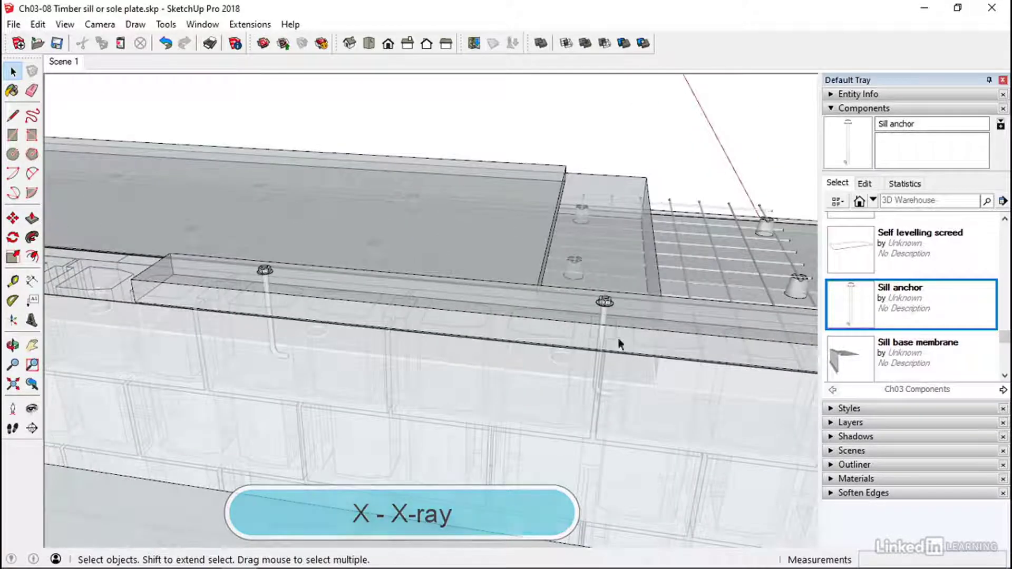
Step: Turn off X-ray display, move the middle sill anchor 82 mm along the sole plate toward the stepped end, and deselect it
left_click(608, 306)
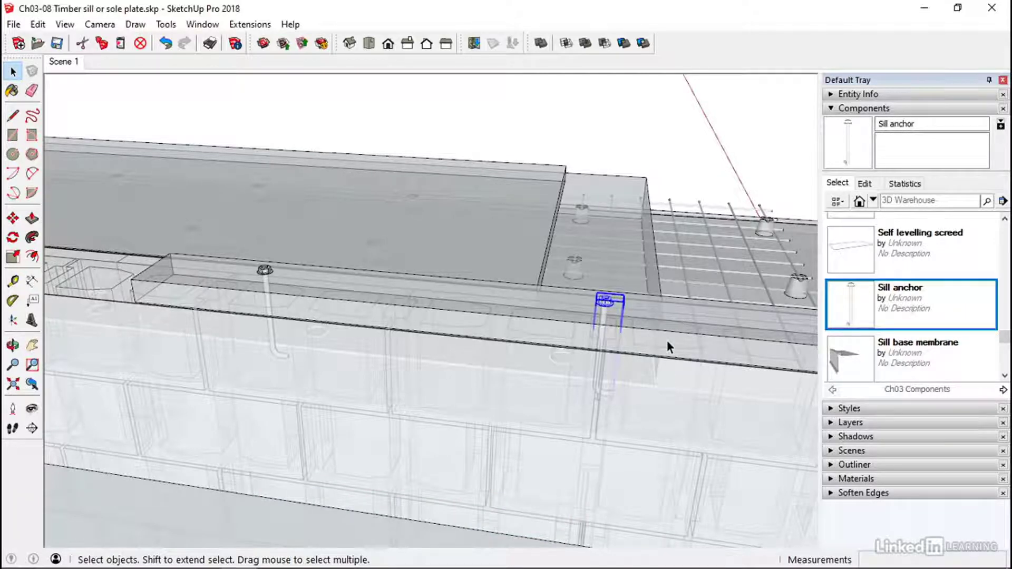
key("x")
key("m")
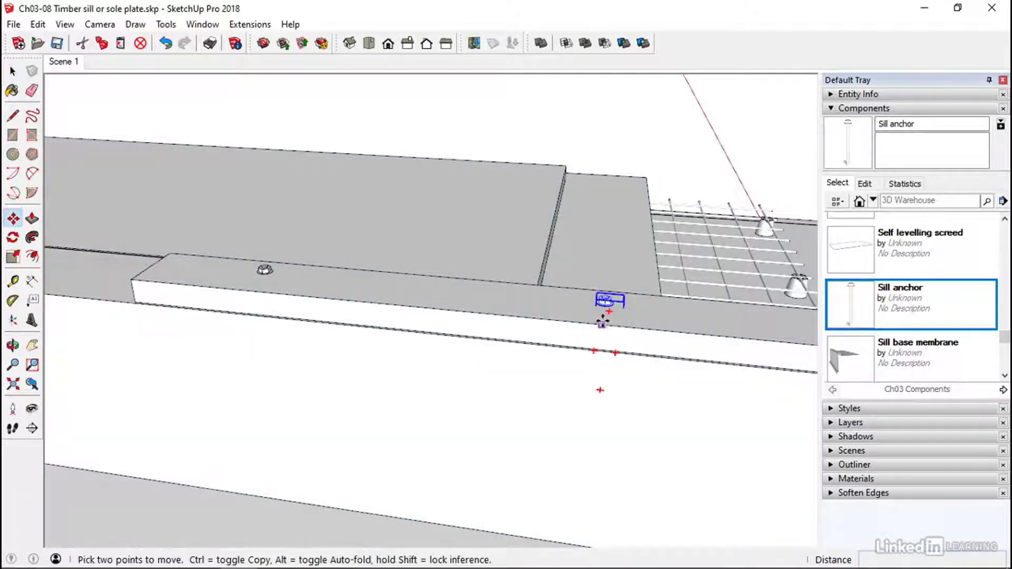
left_click(614, 324)
left_click(644, 322)
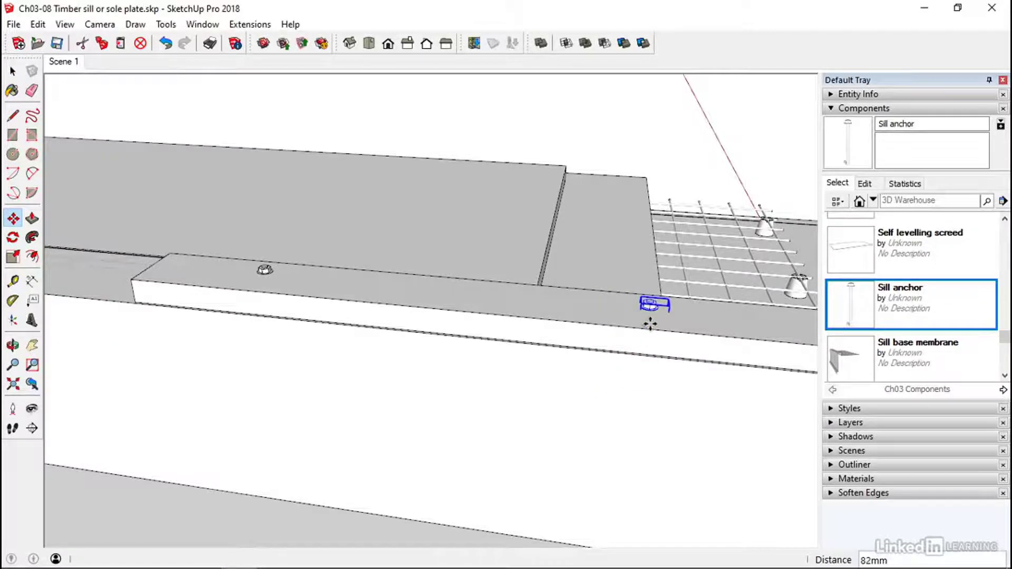
key("space")
left_click(693, 169)
Step: Examine the anchored sole plate on the block wall from both the backfill side and the slab side
middle_click_drag(662, 231, 524, 342)
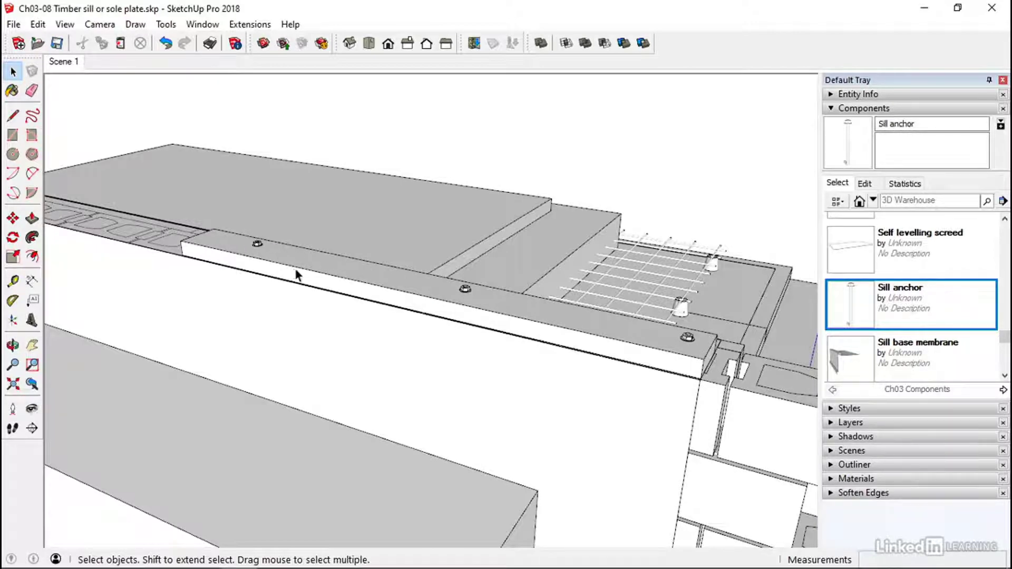
middle_click_drag(296, 274, 327, 277)
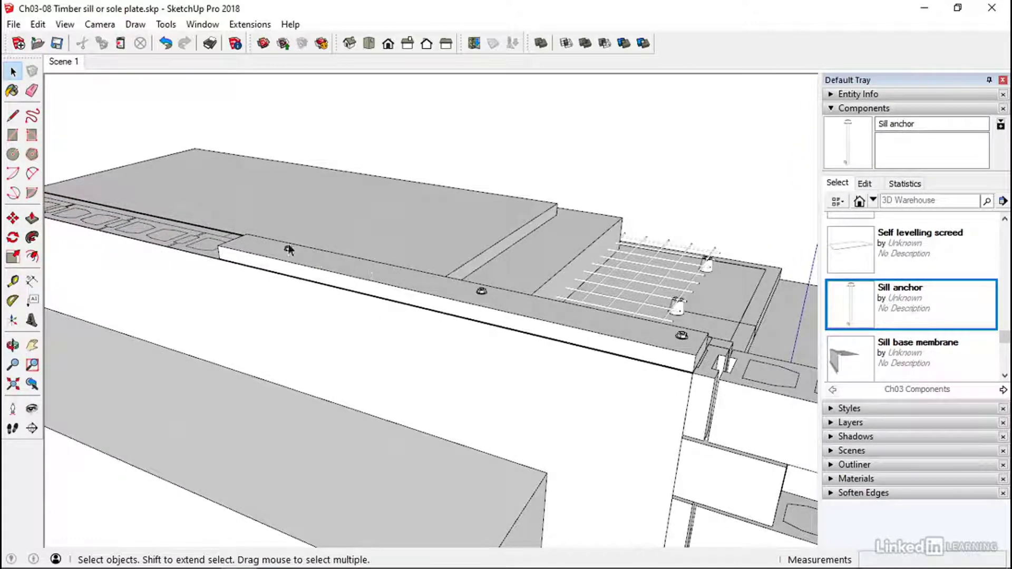
middle_click_drag(657, 337, 556, 223)
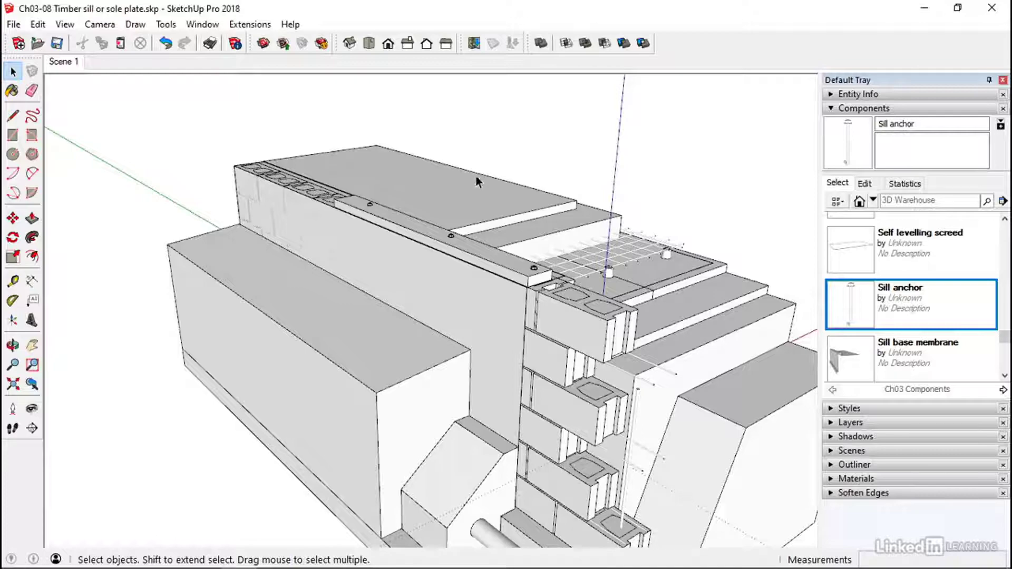
middle_click_drag(478, 203, 199, 219)
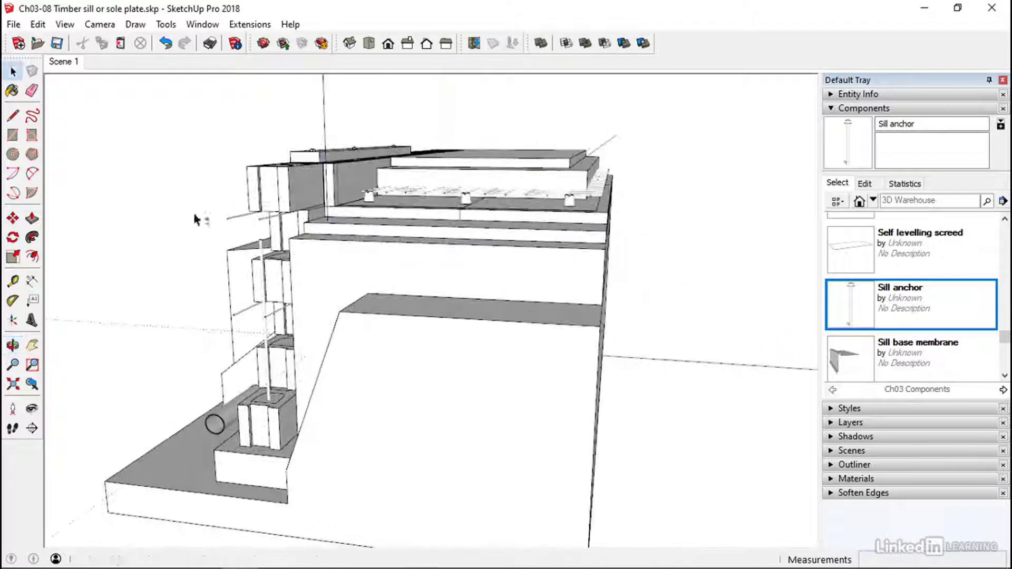
middle_click_drag(347, 279, 308, 326)
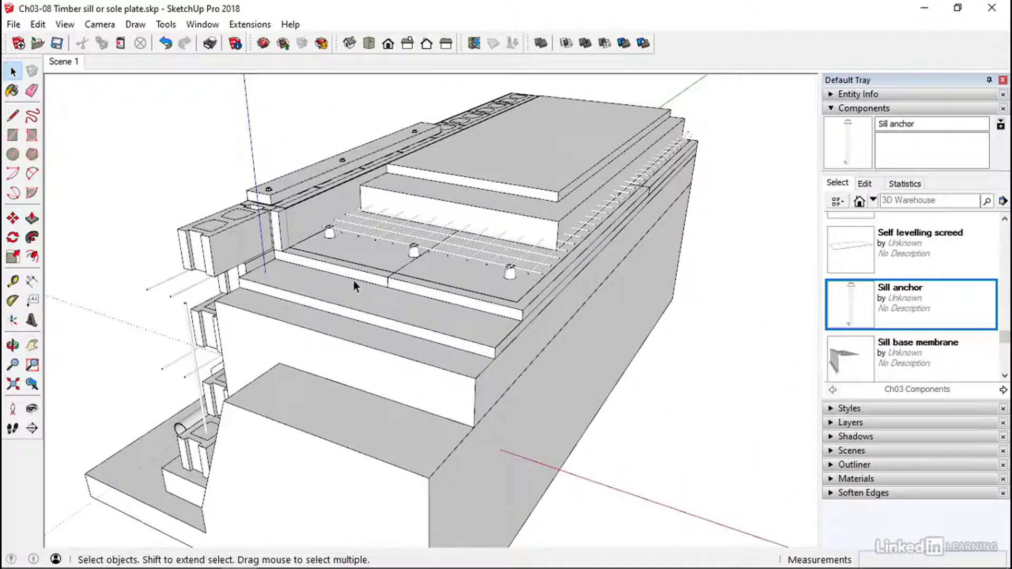